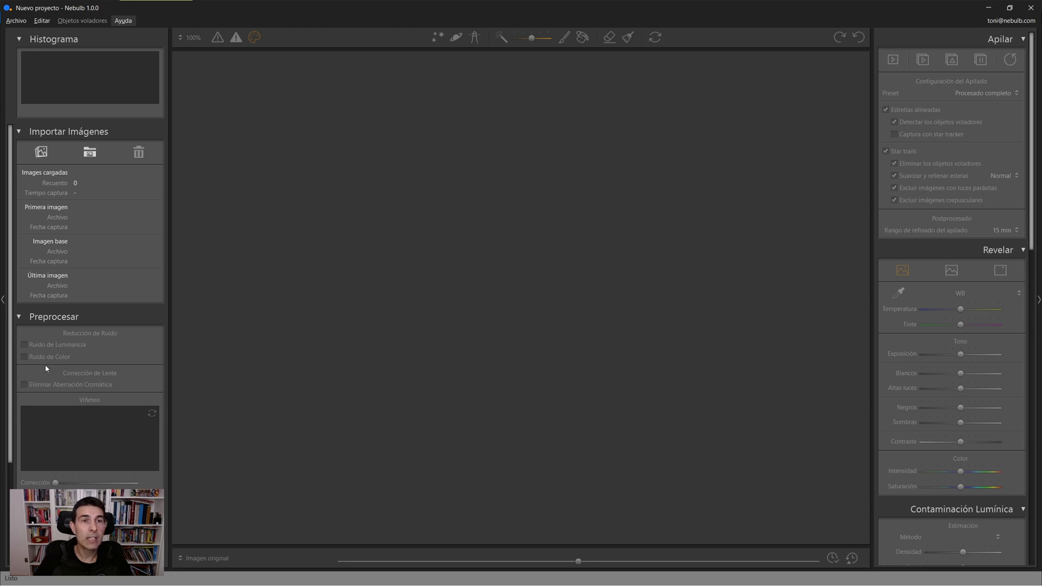
key("Right")
key("Right")
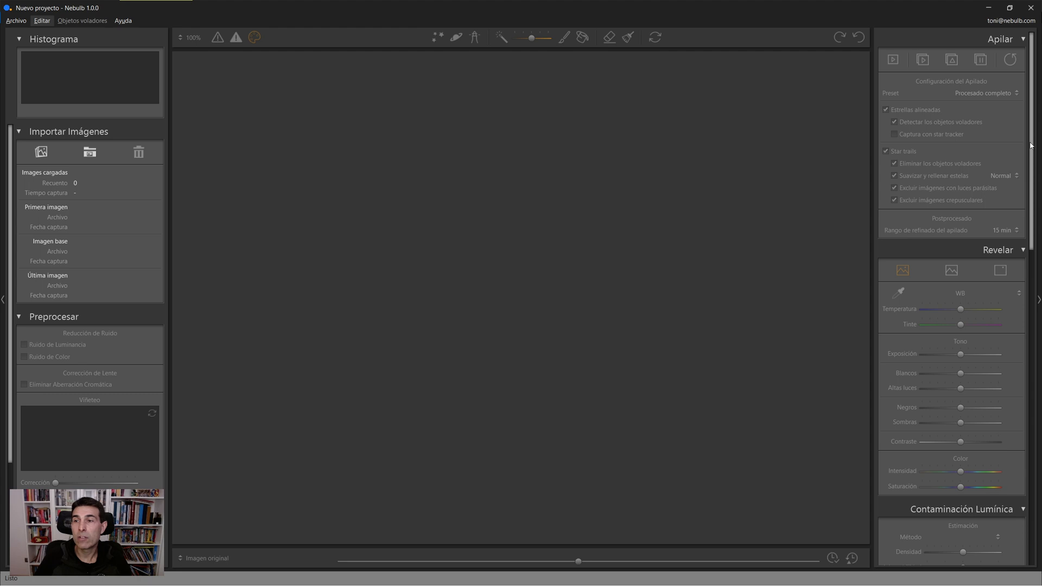
left_click_drag(1031, 174, 1039, 138)
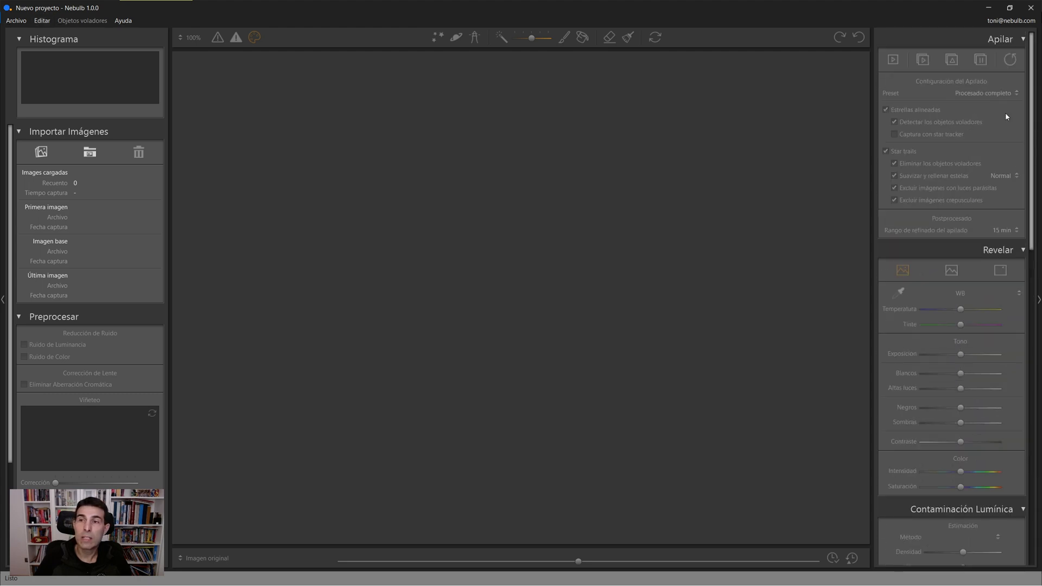
scroll(959, 226, "down", 5)
scroll(953, 241, "up", 5)
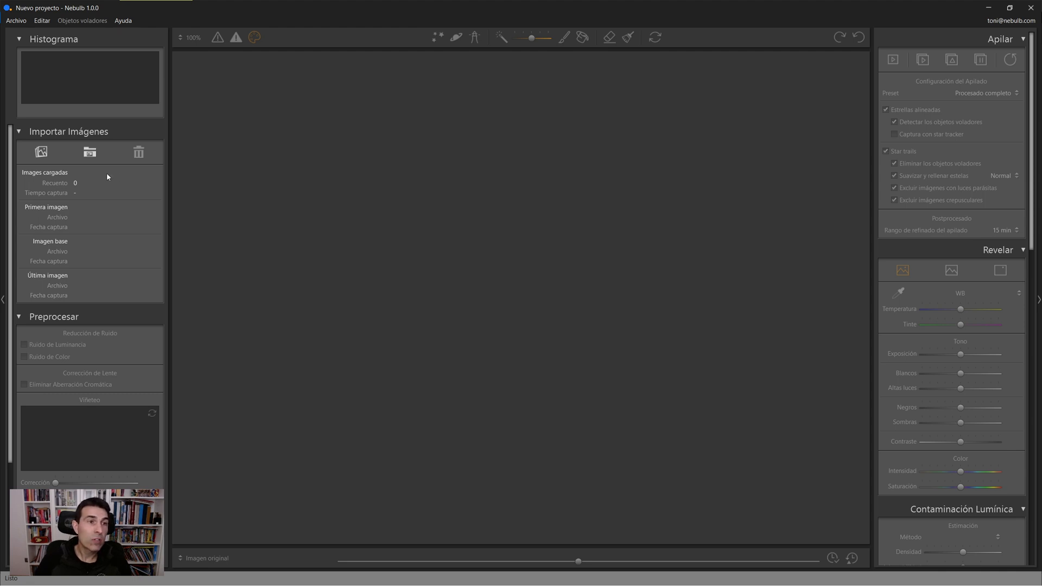
Switch to File Explorer and open the photo _8106044.NEF from the folder "Vía Láctea El Saler (2022-04-02) - Palo 2".
key("super")
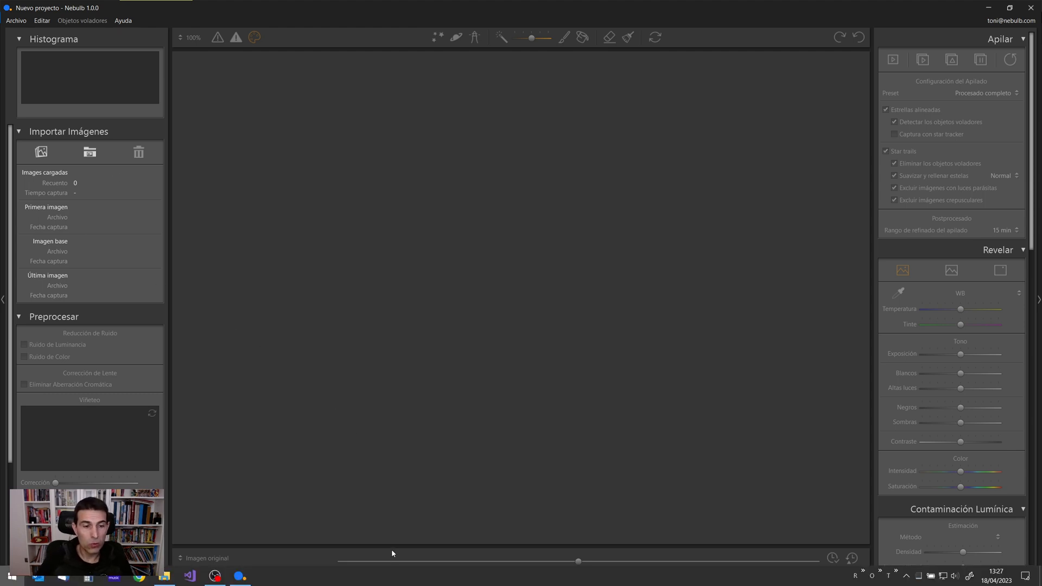
left_click(163, 582)
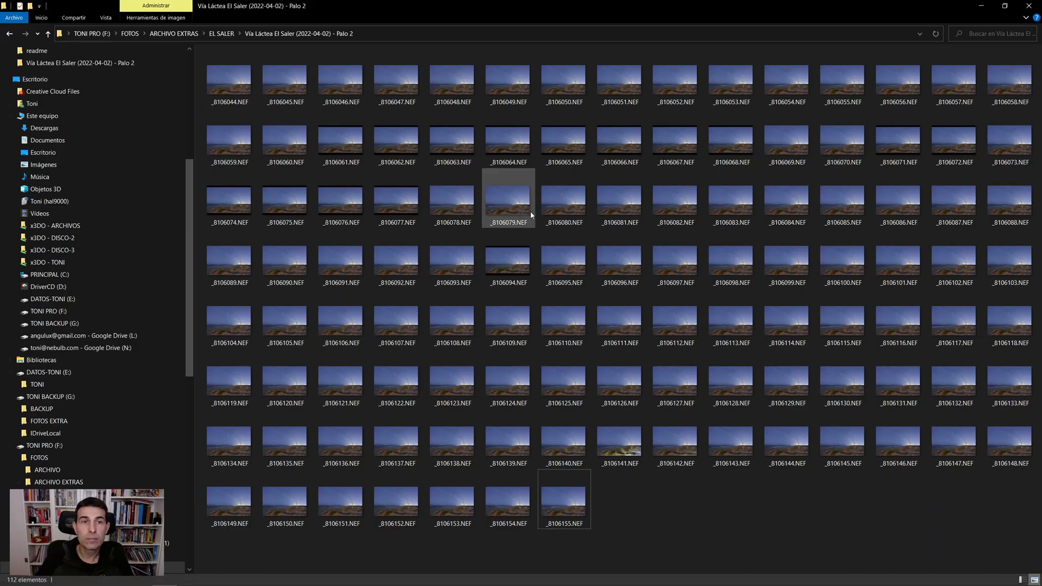
double_click(226, 92)
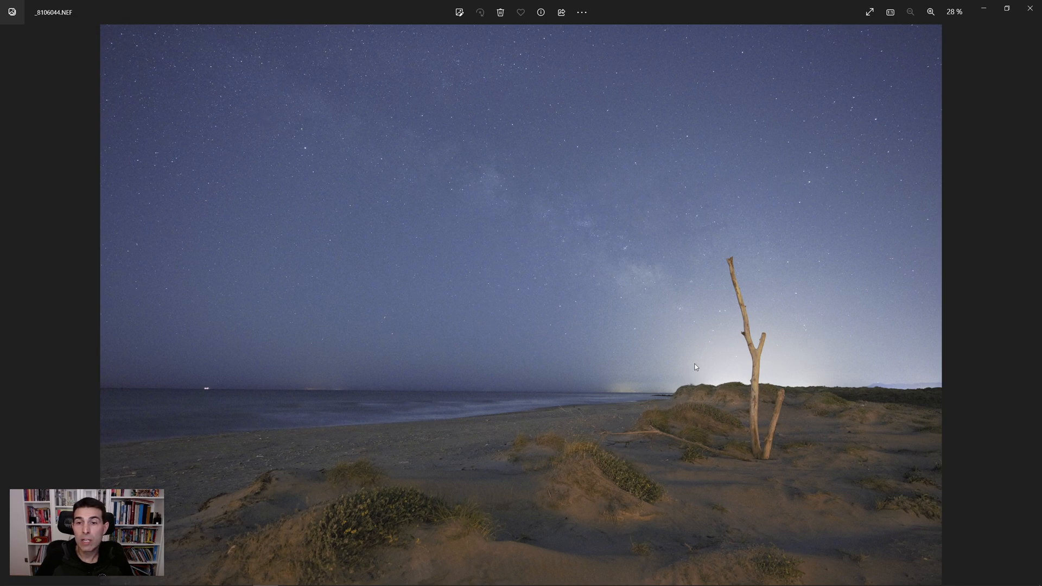
Examine the driftwood, the glow on the horizon and the Milky Way in the photo at close range, and close the photo.
scroll(566, 319, "up", 5)
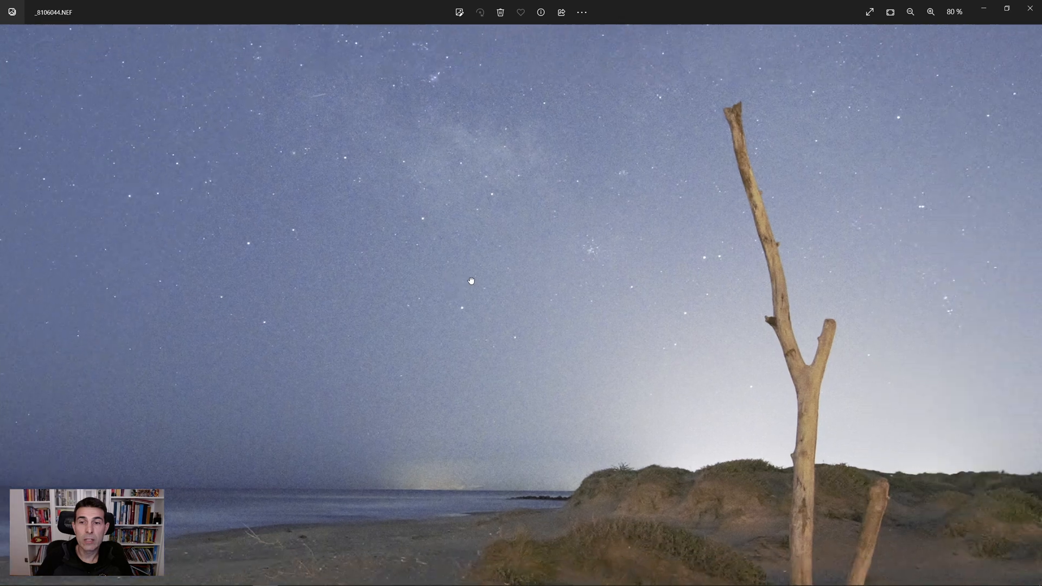
left_click_drag(738, 481, 574, 321)
left_click_drag(709, 305, 713, 380)
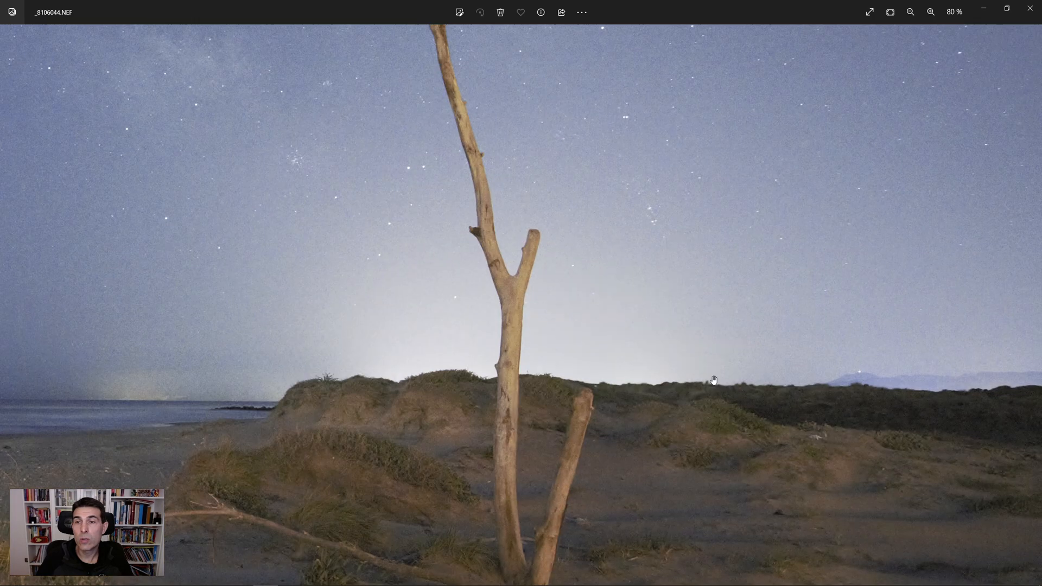
scroll(654, 282, "down", 5)
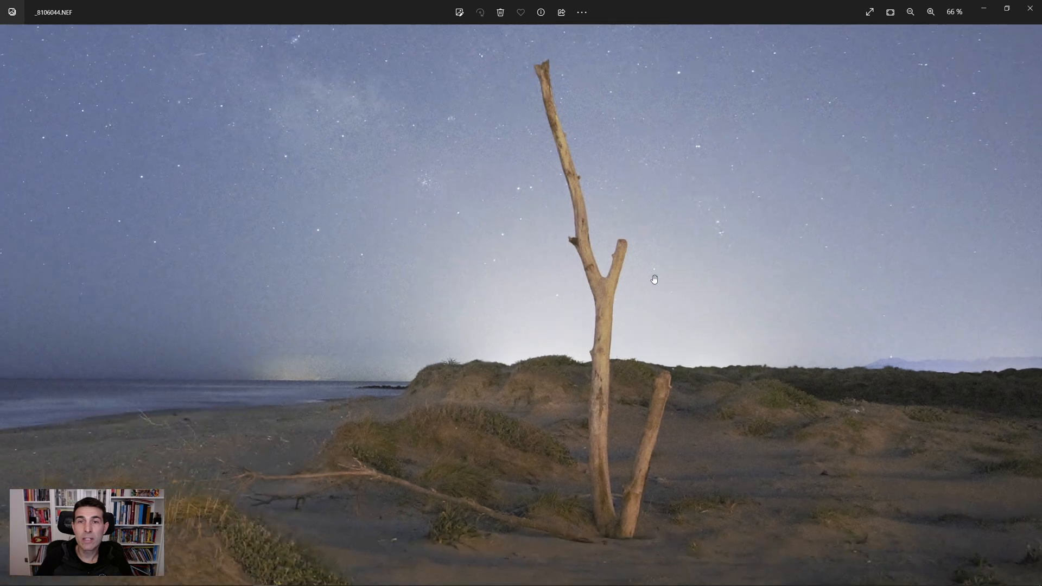
scroll(624, 281, "down", 1)
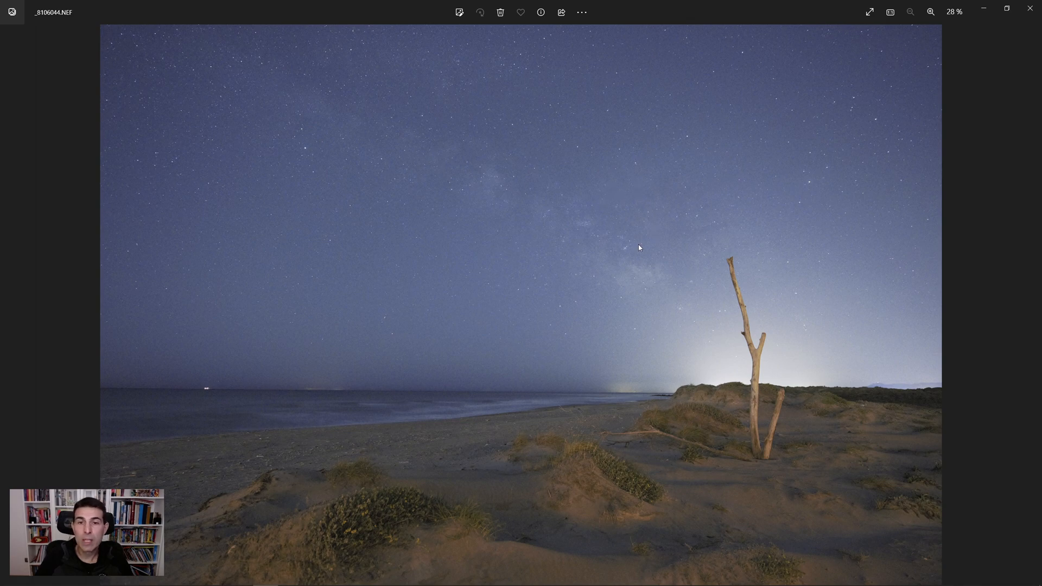
scroll(661, 255, "up", 4)
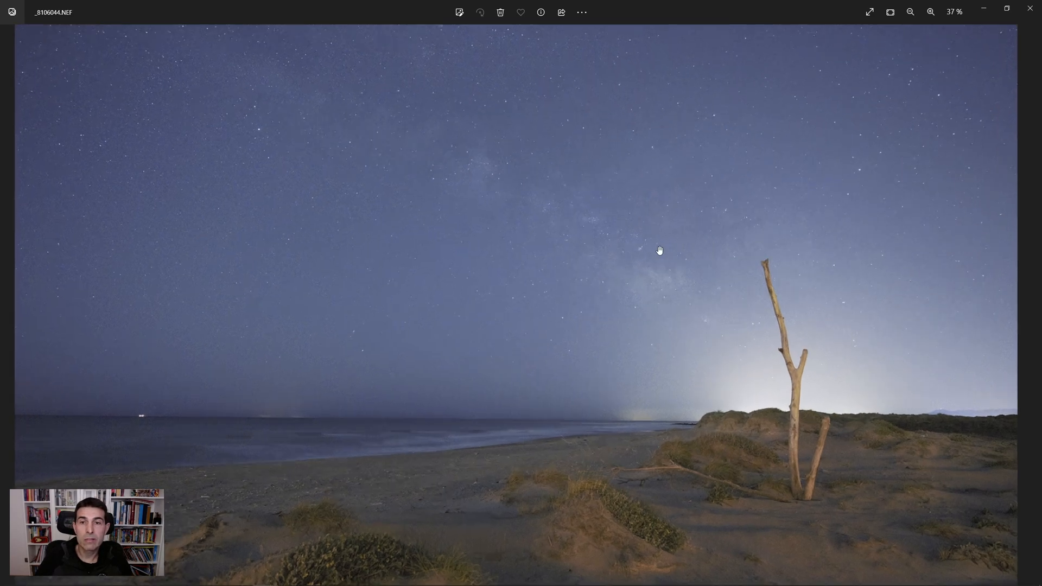
left_click_drag(671, 260, 644, 298)
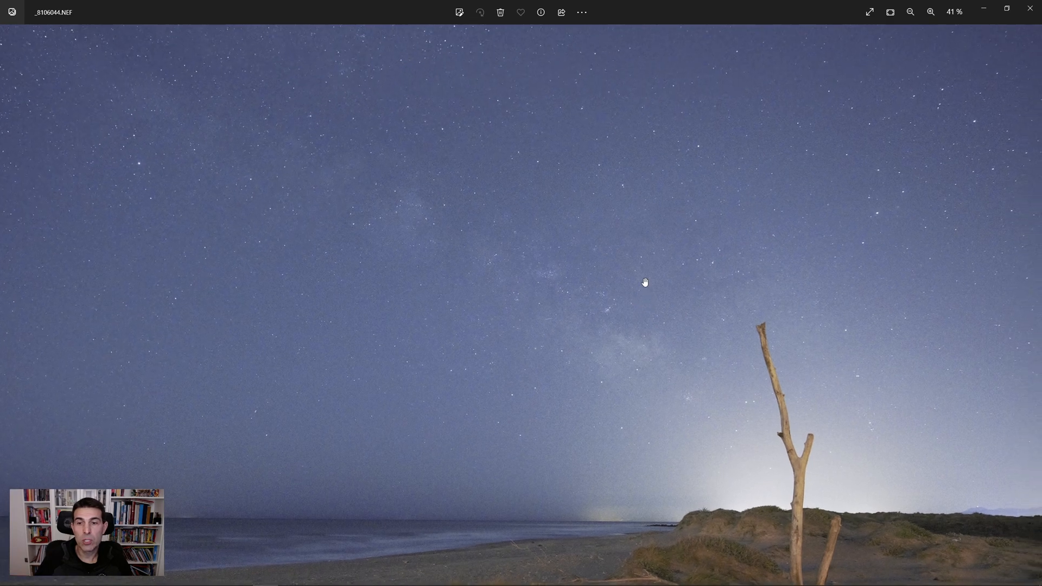
scroll(644, 282, "up", 6)
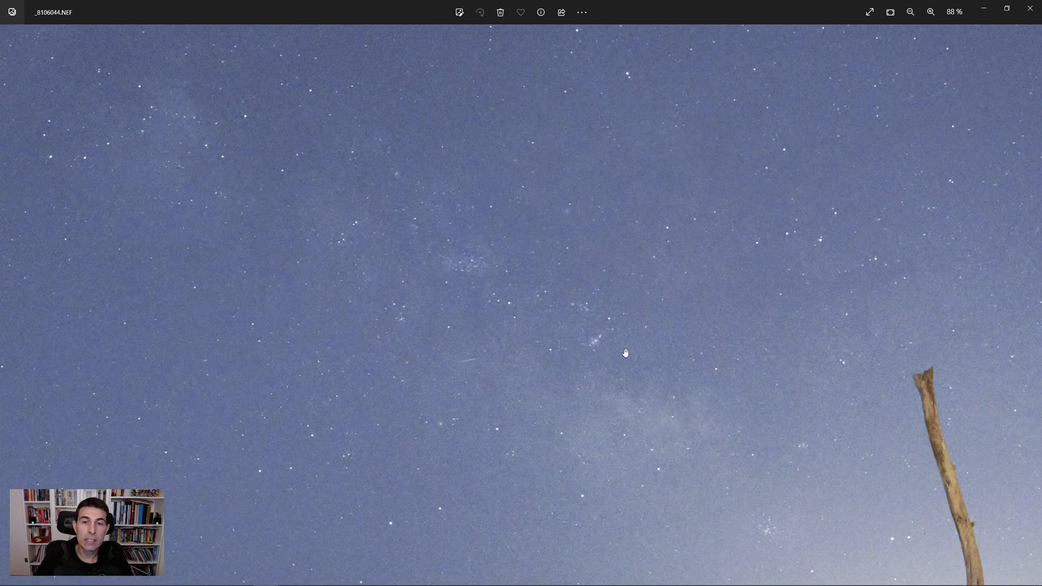
scroll(628, 349, "down", 3)
scroll(628, 347, "down", 4)
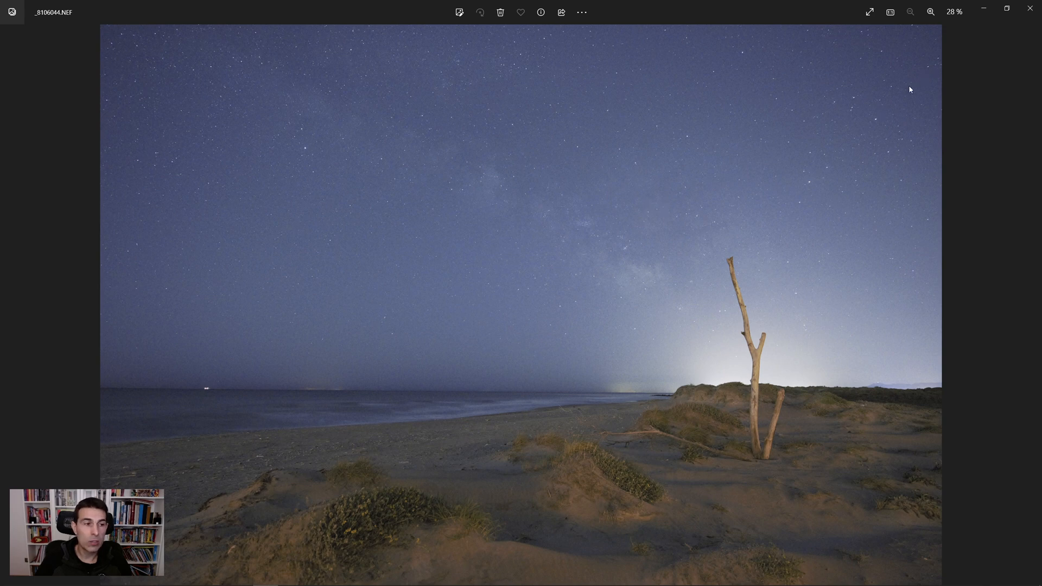
left_click(1035, 9)
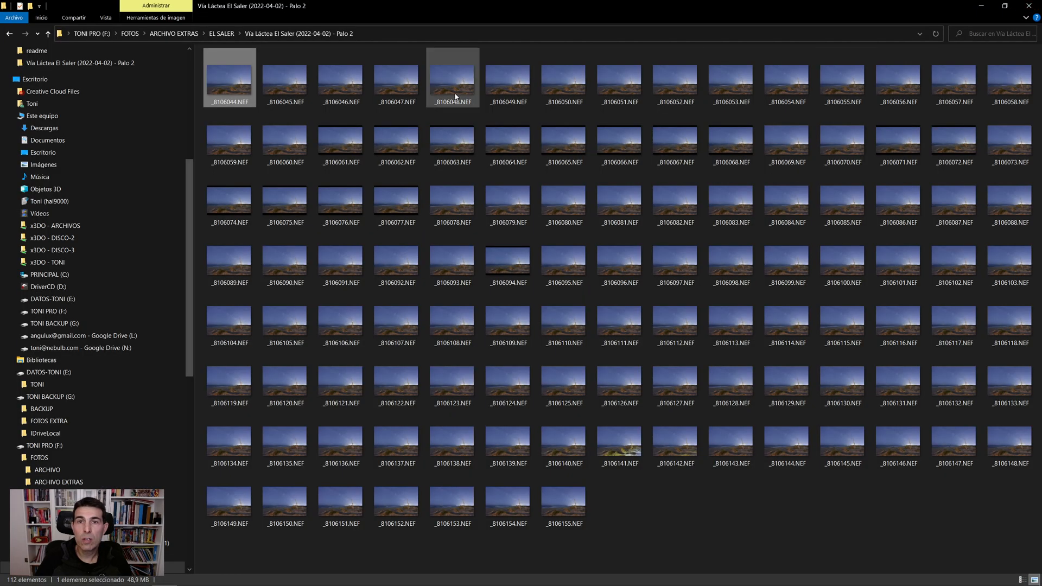
Import all the NEF photos in the folder into the new Nebulb project.
key("ctrl+a")
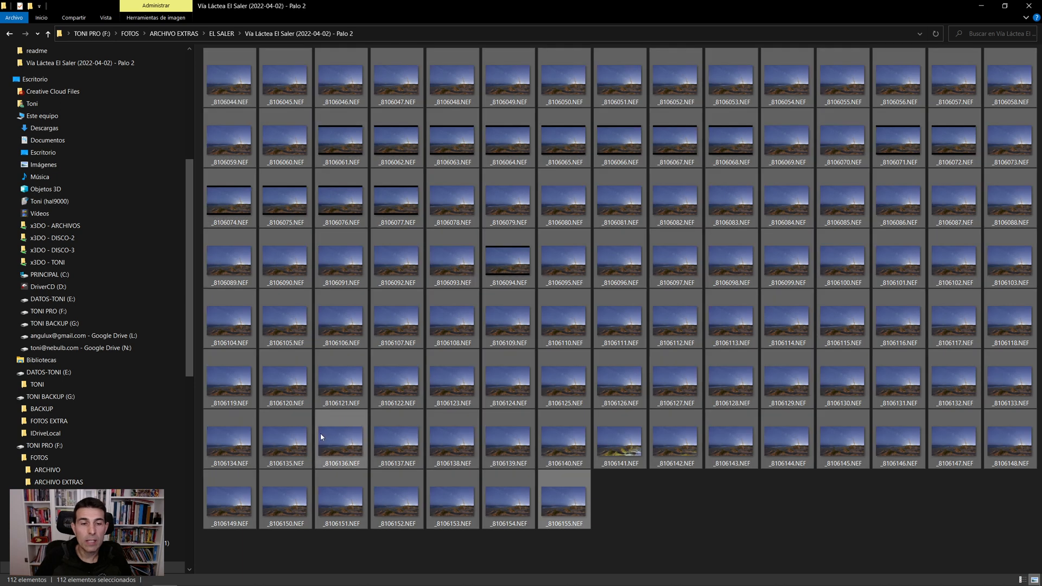
left_click_drag(342, 444, 363, 356)
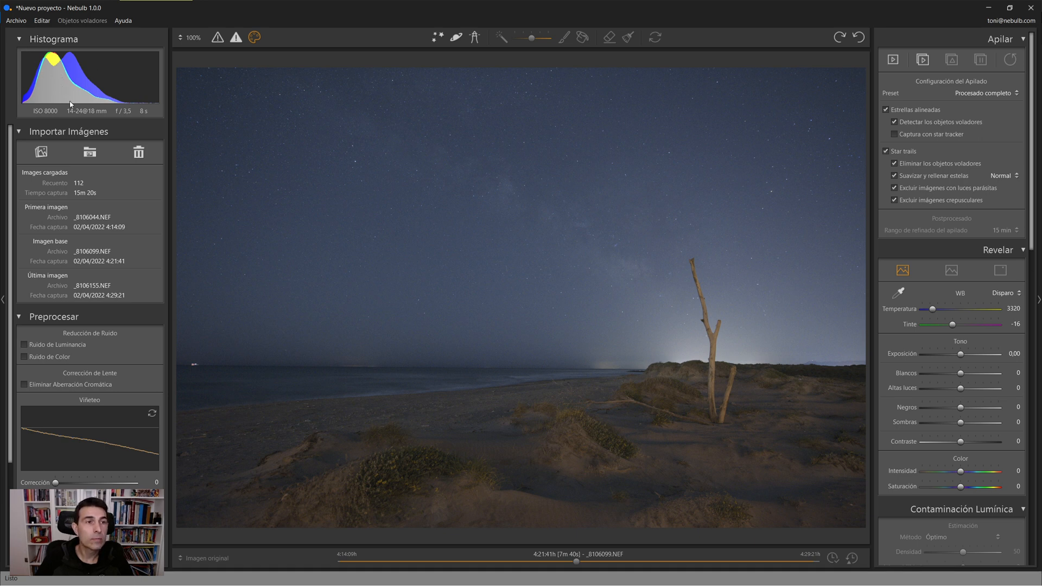
Change the interface language from Spanish to English.
left_click(42, 20)
mouse_move(71, 66)
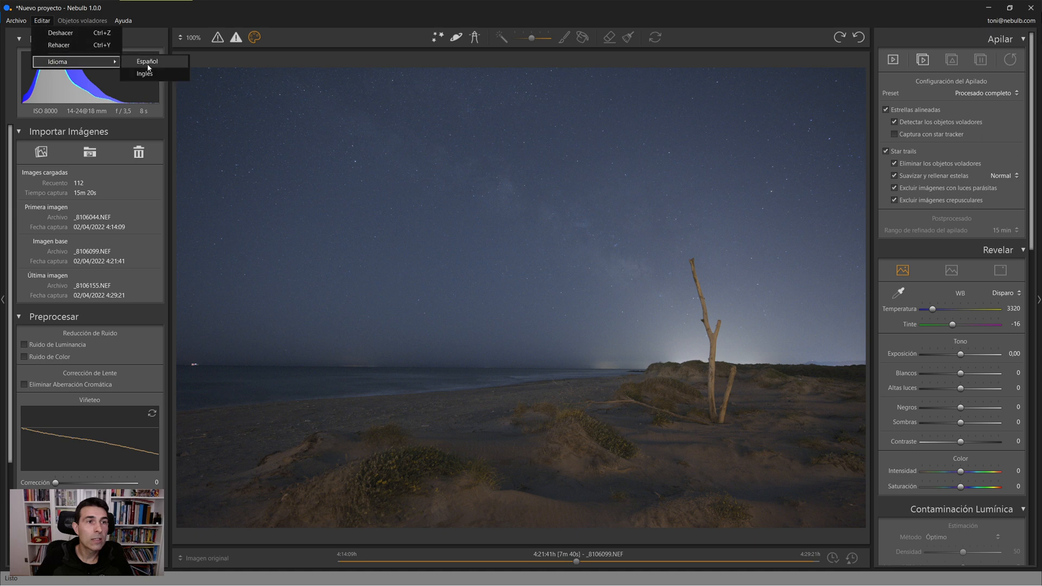
left_click(148, 73)
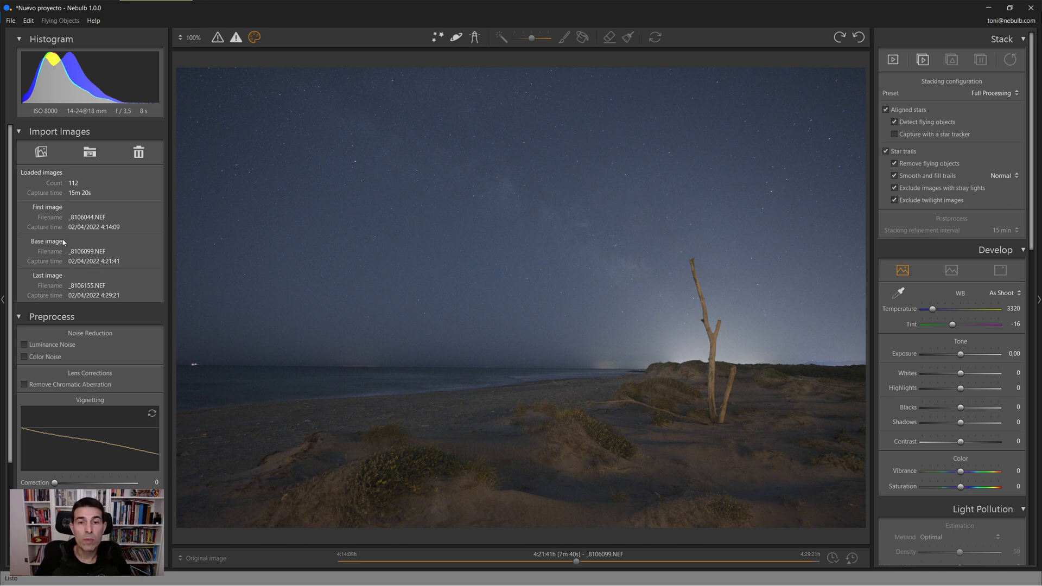
Start discarding all the loaded images and decline the confirmation.
left_click(139, 154)
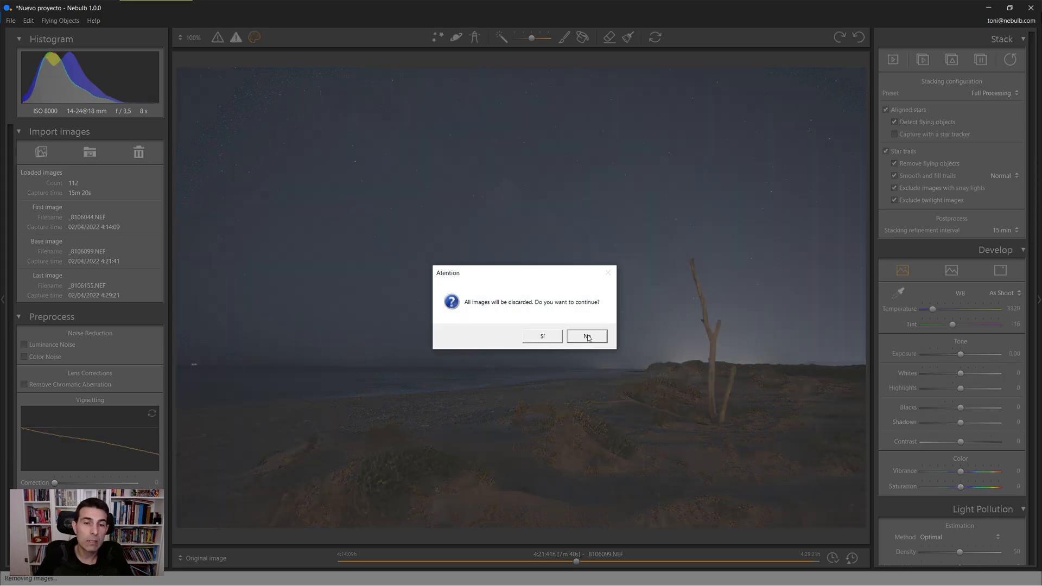
left_click(586, 336)
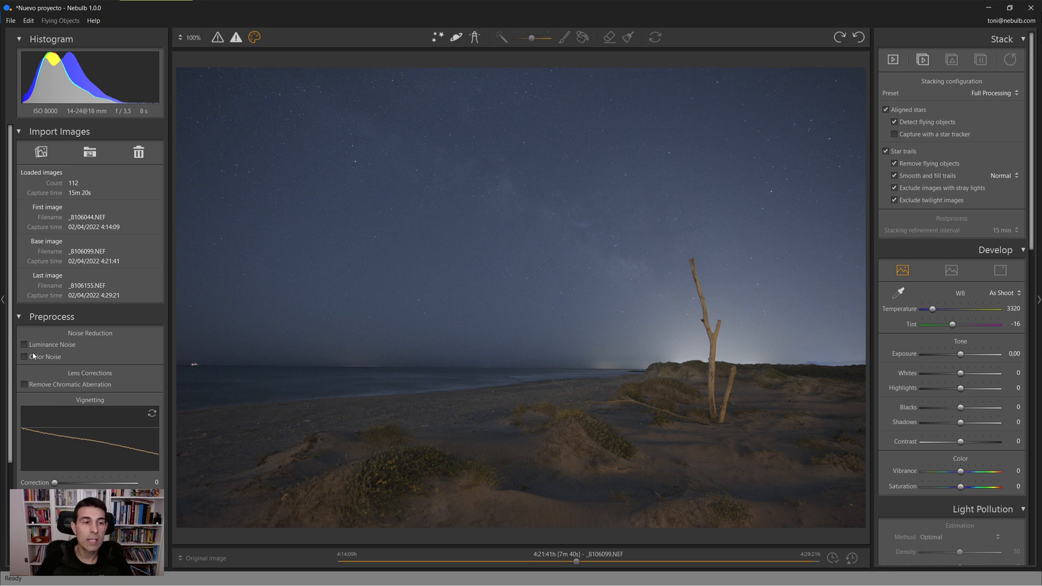
Examine the preprocessing and export settings, including the available file formats and bit depths, without changing them.
scroll(98, 352, "down", 1)
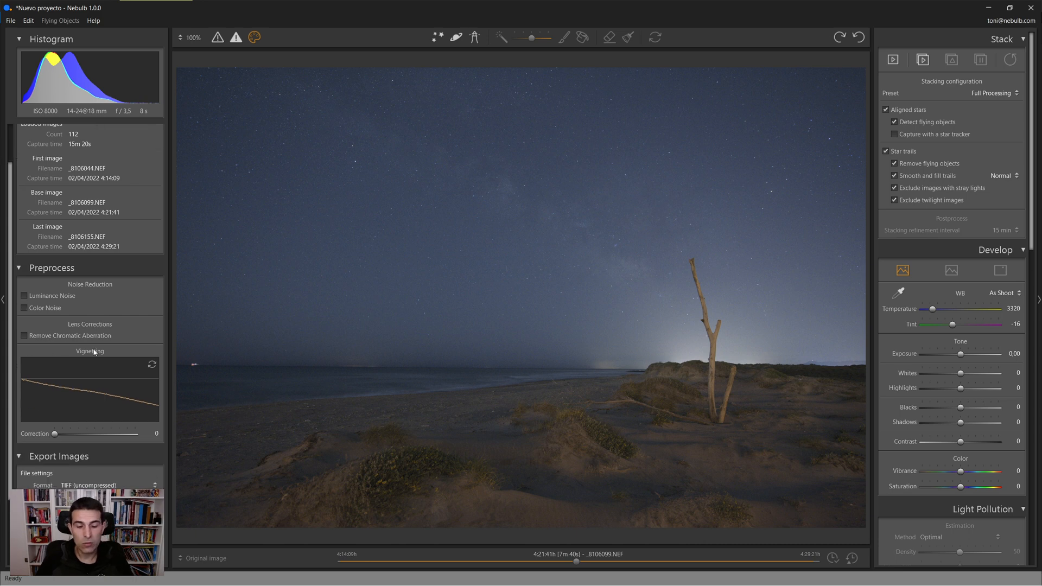
scroll(94, 351, "down", 2)
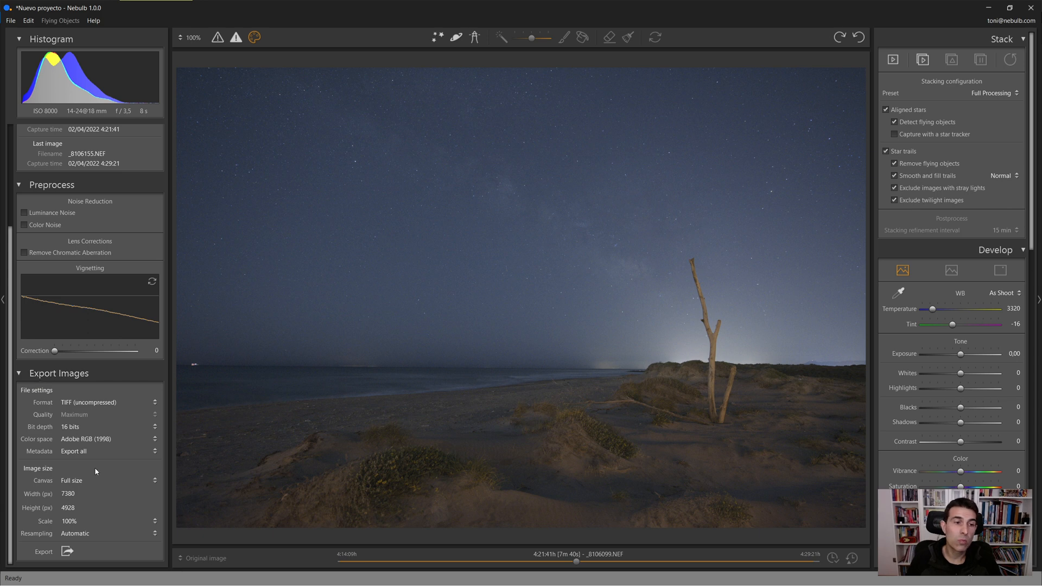
left_click(78, 403)
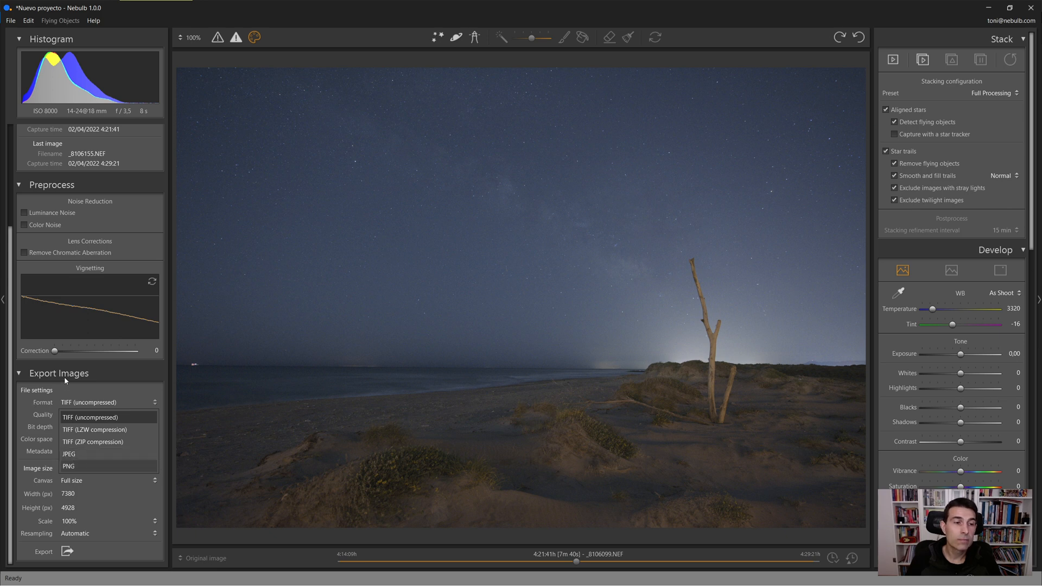
left_click(78, 381)
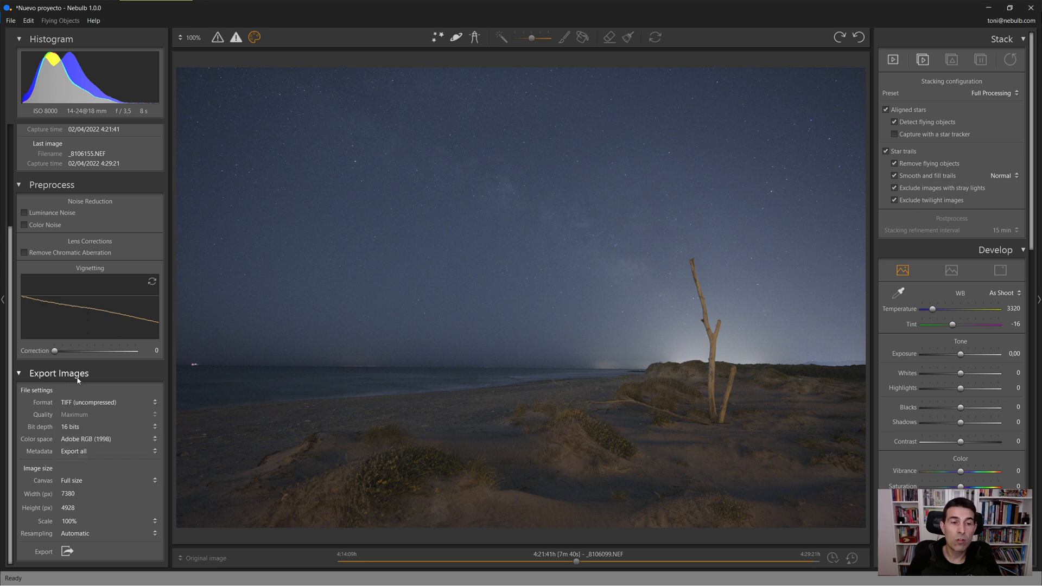
left_click(71, 429)
left_click(71, 429)
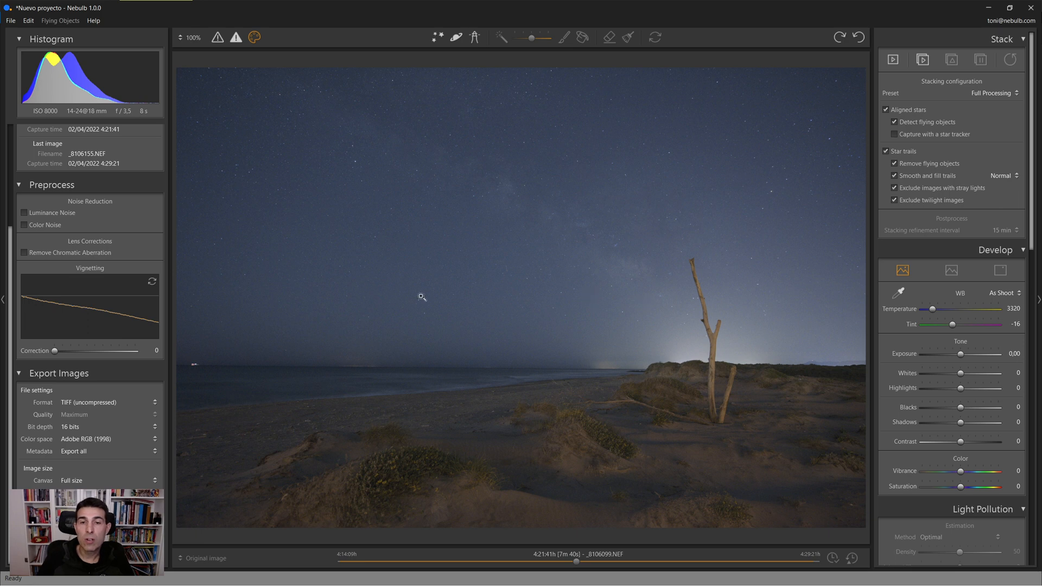
Inspect the driftwood and the sea horizon of the base image at 100% zoom, returning to the full view.
left_click(713, 353)
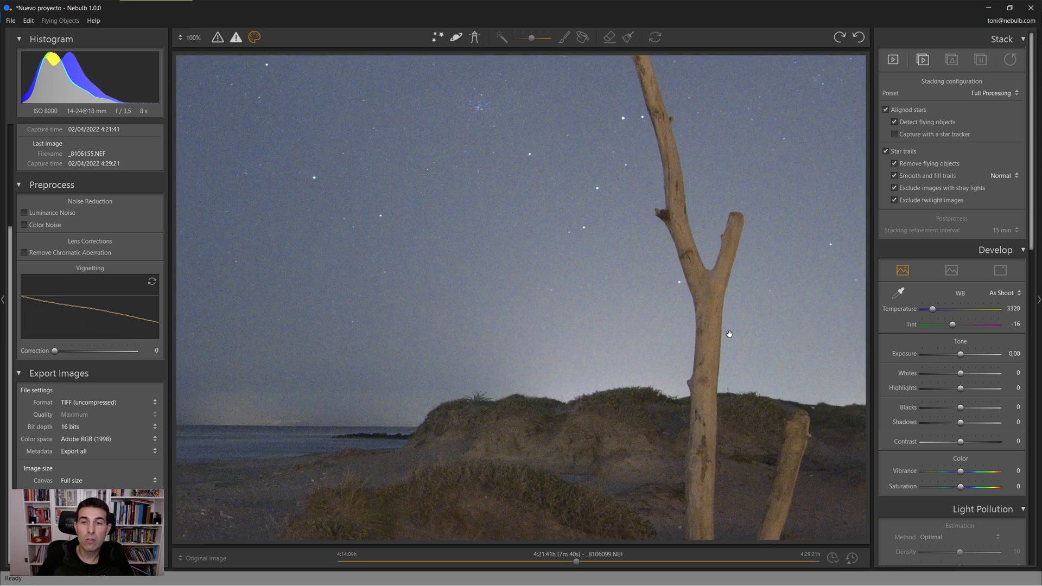
left_click(720, 357)
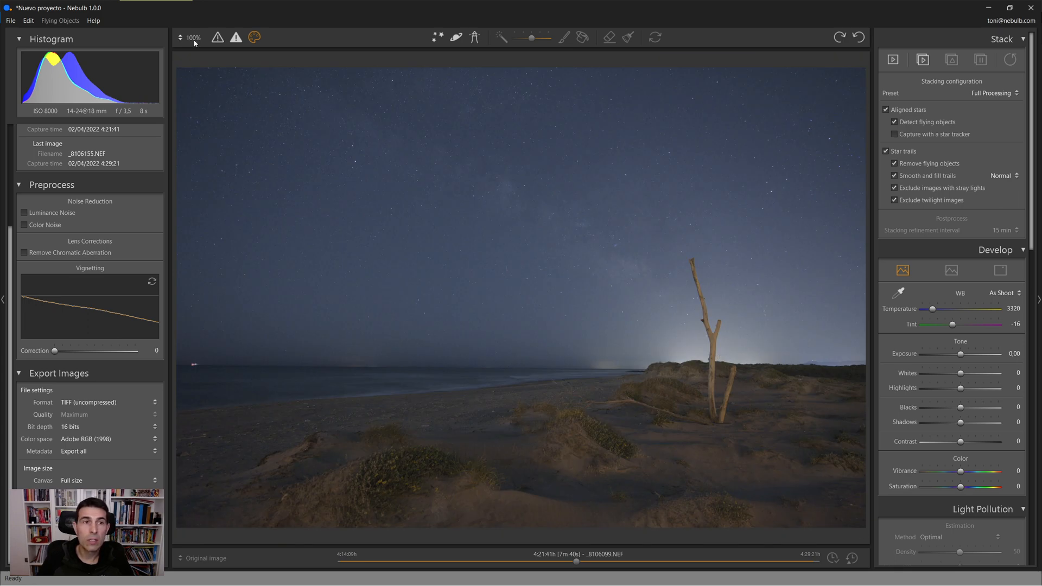
left_click(372, 362)
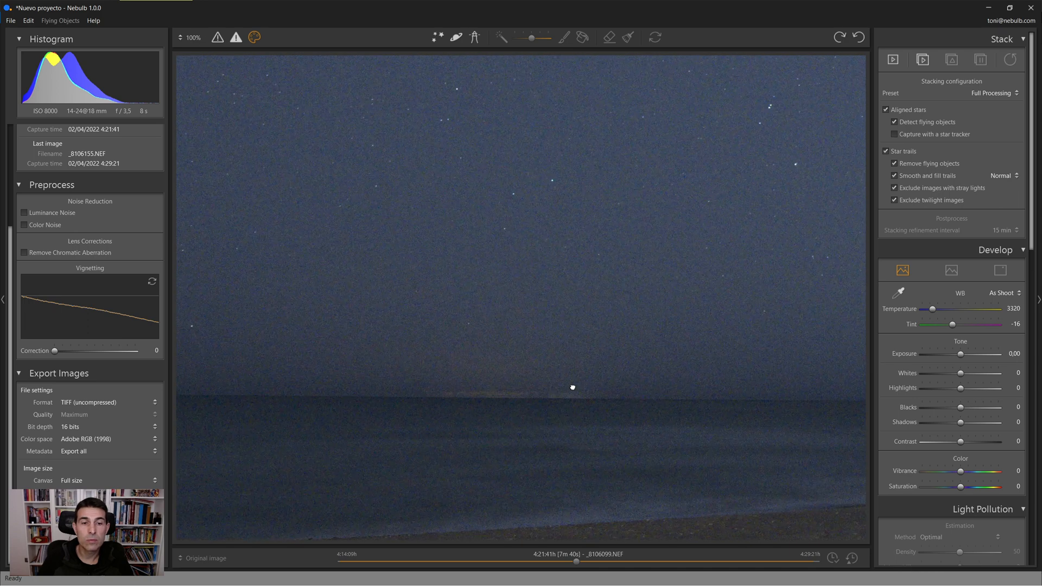
left_click(495, 388)
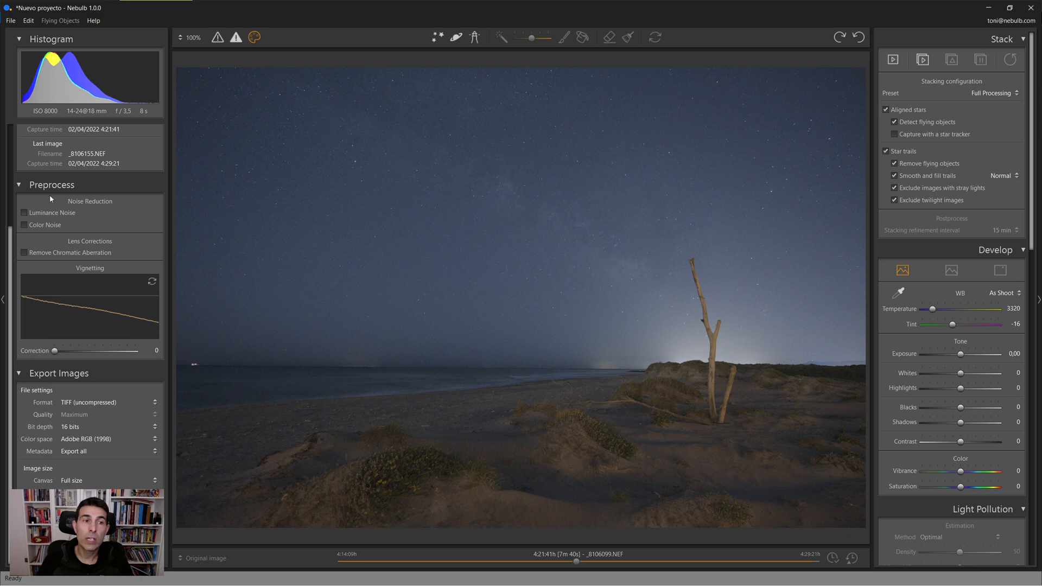
scroll(49, 206, "up", 4)
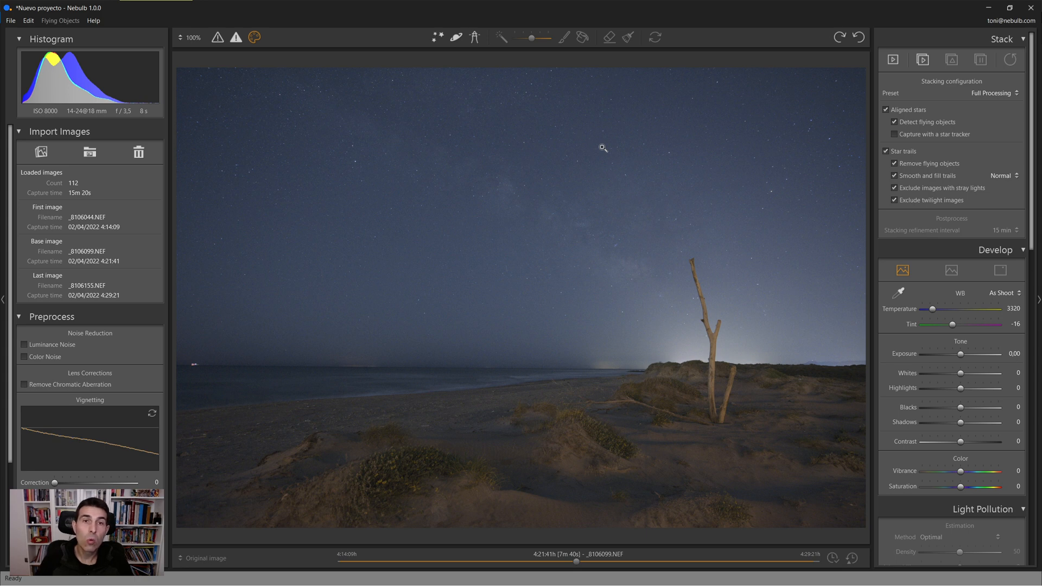
Paint a sky mask strip with the manual brush along the sea horizon from the image's left edge, just above the boat lights.
left_click(438, 38)
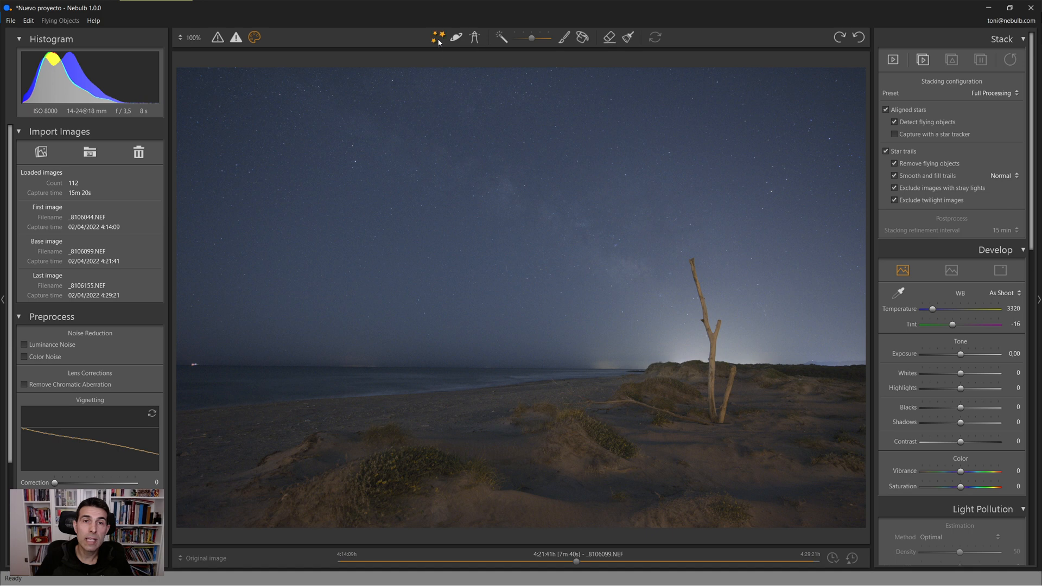
left_click(504, 41)
scroll(302, 347, "up", 3)
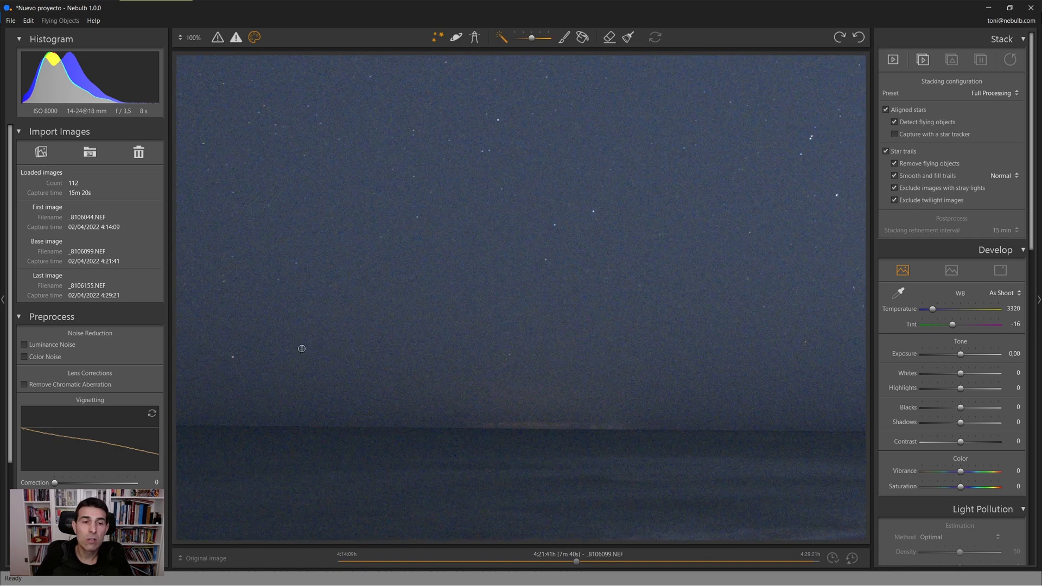
left_click_drag(282, 359, 702, 361)
left_click_drag(484, 385, 644, 361)
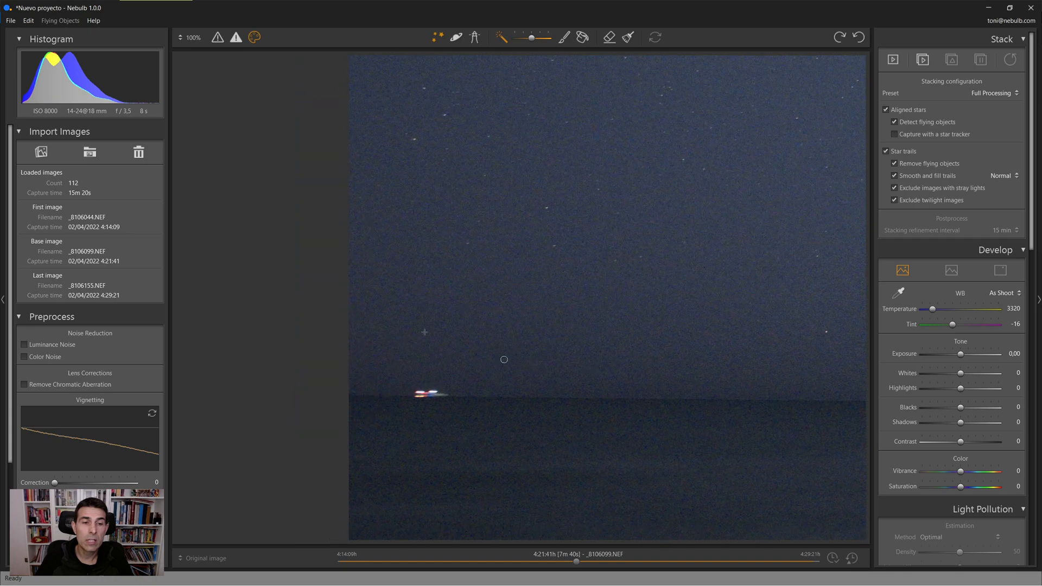
scroll(392, 355, "up", 5)
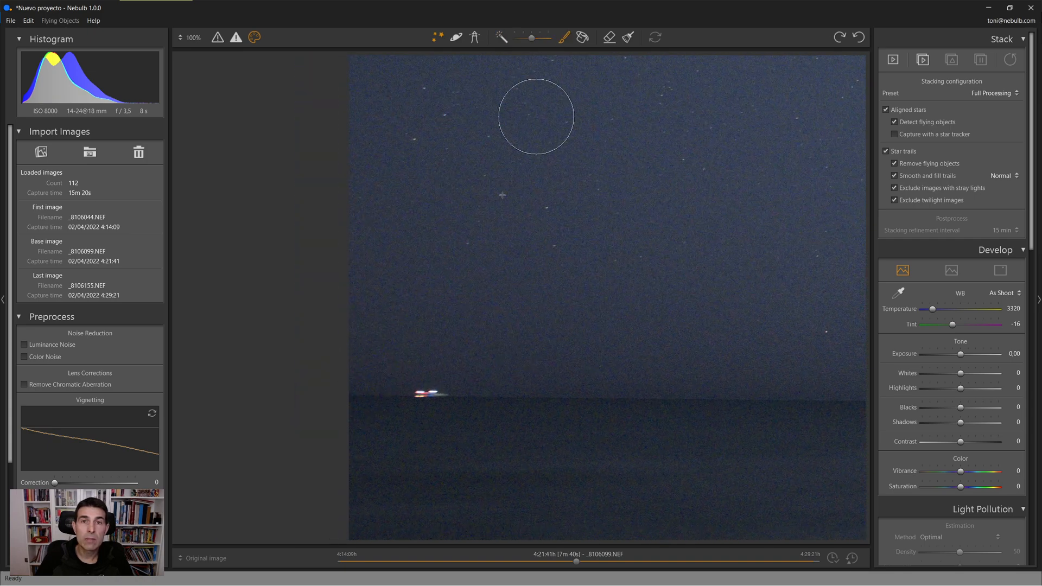
left_click_drag(353, 353, 806, 356)
Erase the rounded right end of the painted sky mask strip above the sea.
left_click(609, 37)
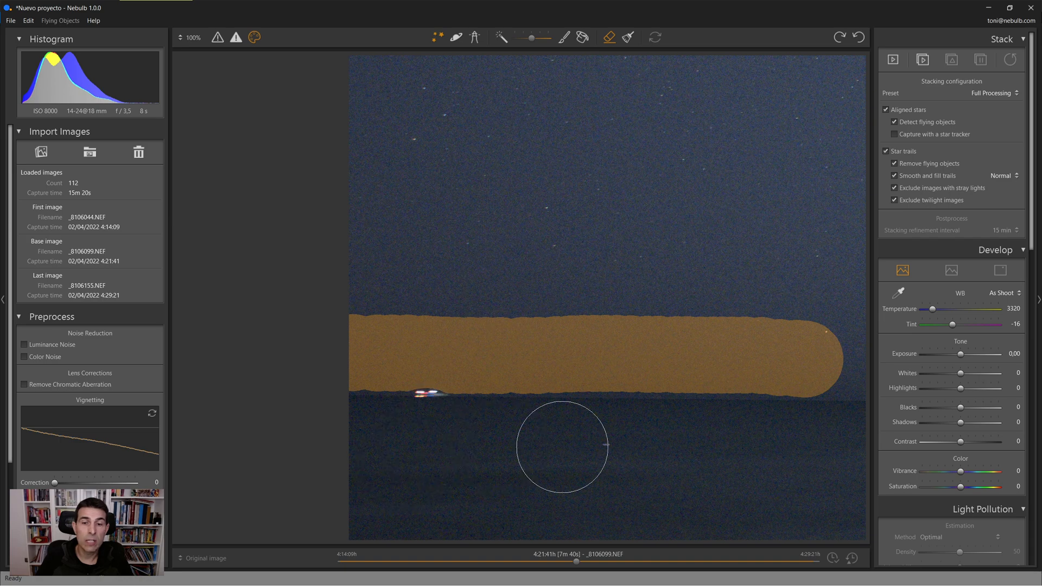
left_click_drag(613, 443, 130, 390)
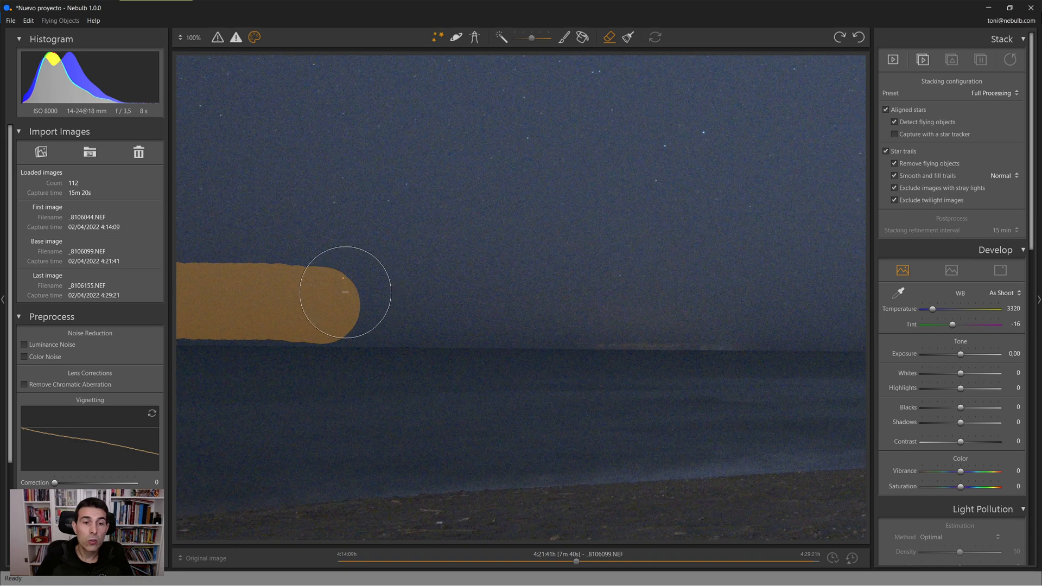
left_click(340, 296)
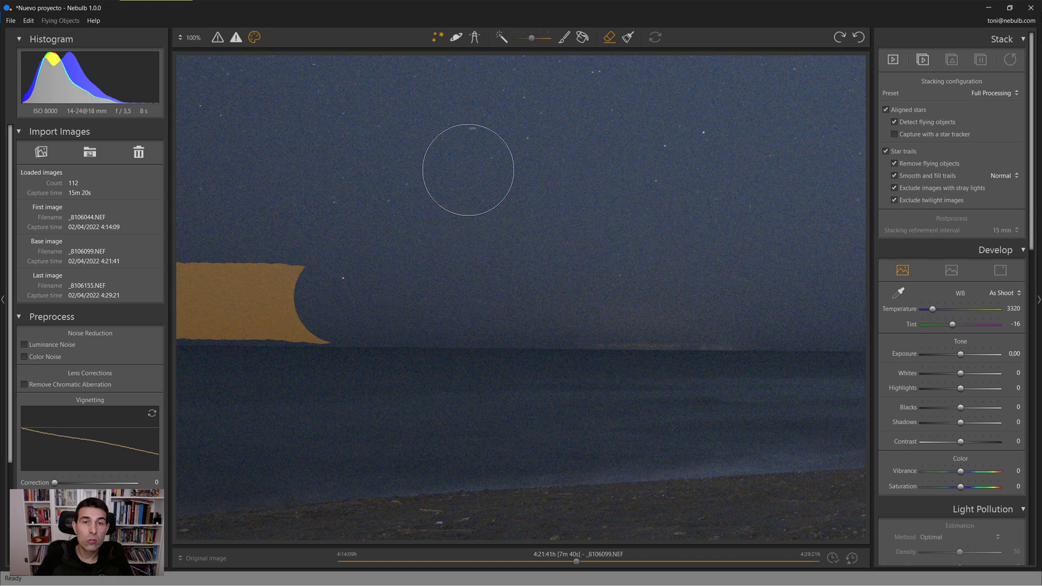
Extend the sky mask strip along the sea horizon with the manual brush and erase the part that spills onto the water.
left_click(565, 38)
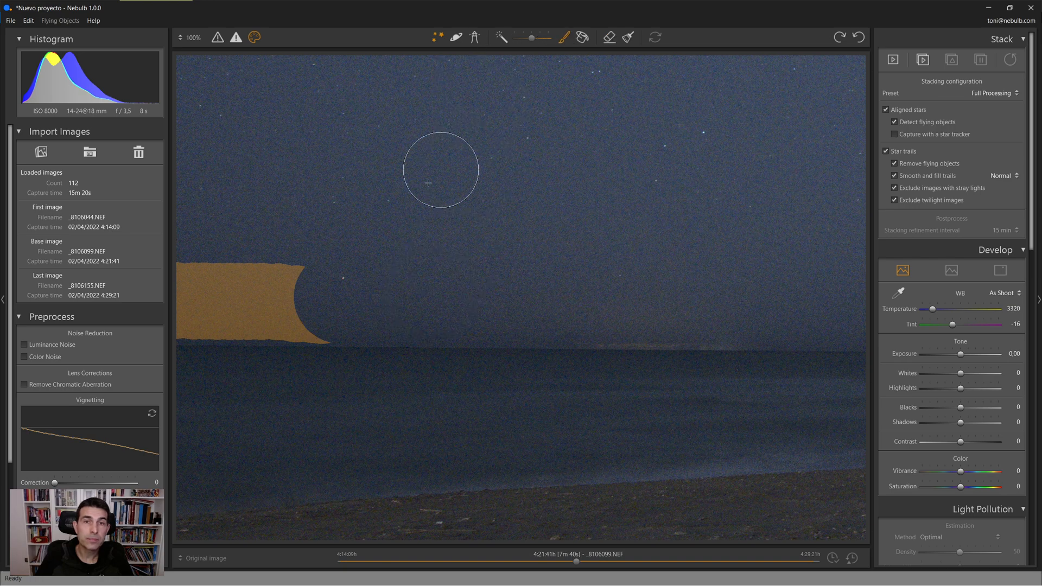
mouse_move(318, 291)
left_mouse_down()
mouse_move(322, 302)
mouse_move(671, 316)
left_mouse_up()
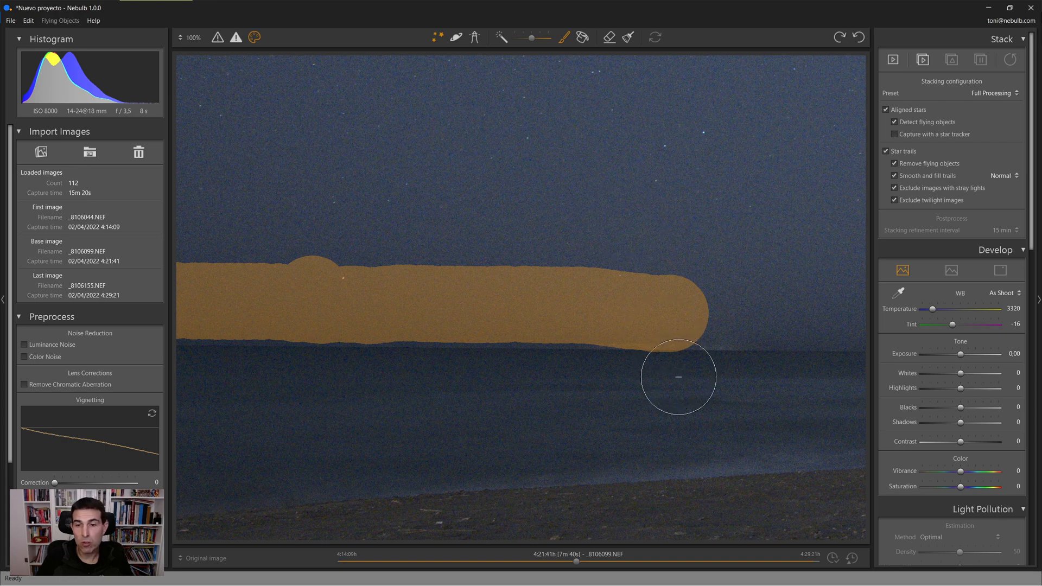
scroll(679, 377, "up", 3)
key("alt")
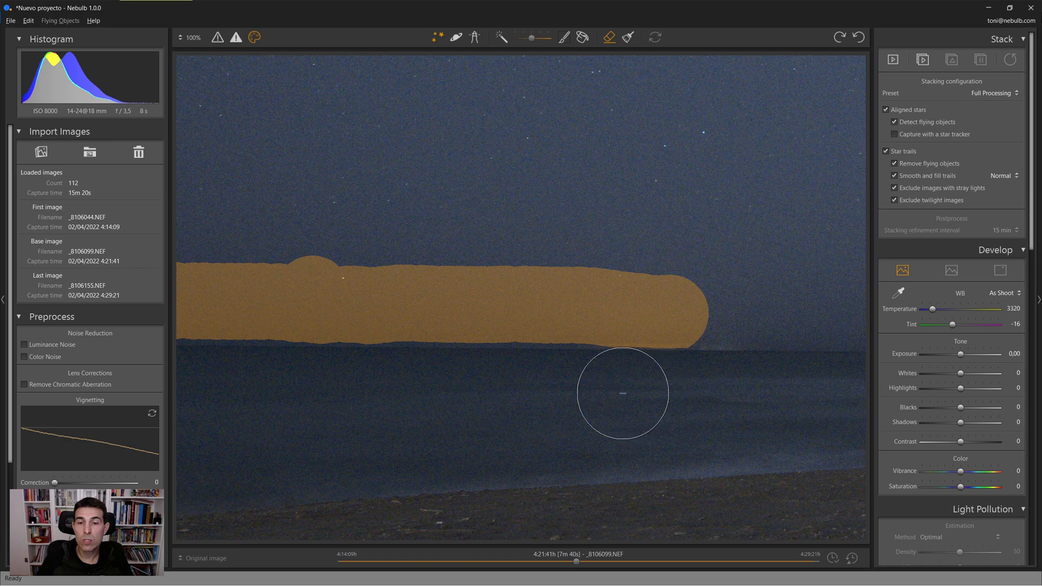
Continue brushing the sky mask strip just above the sea horizon until it reaches the start of the dunes.
left_click_drag(665, 395, 390, 376)
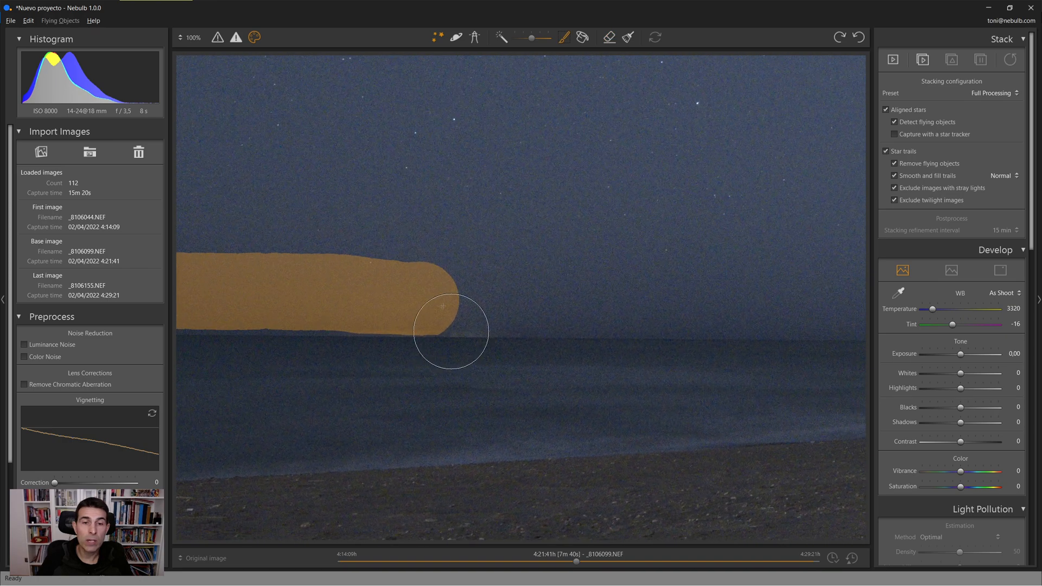
left_click(445, 298)
left_click_drag(445, 298, 721, 296)
left_click_drag(705, 356, 365, 356)
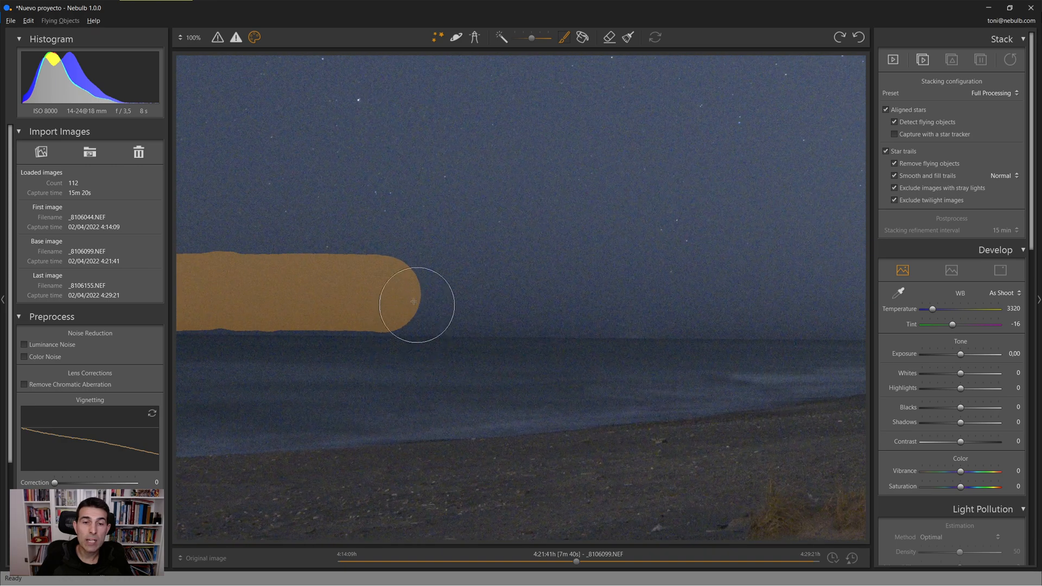
left_click_drag(395, 293, 697, 295)
left_click_drag(623, 400, 266, 383)
left_click_drag(304, 302, 617, 293)
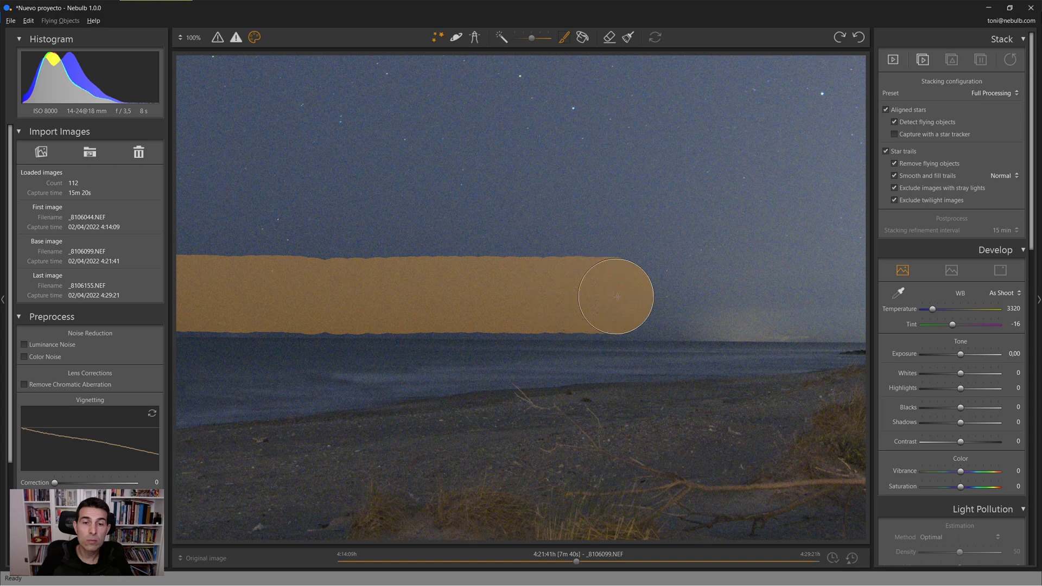
mouse_move(621, 360)
left_mouse_down()
mouse_move(399, 356)
mouse_move(346, 322)
mouse_move(359, 293)
mouse_move(634, 291)
left_mouse_up()
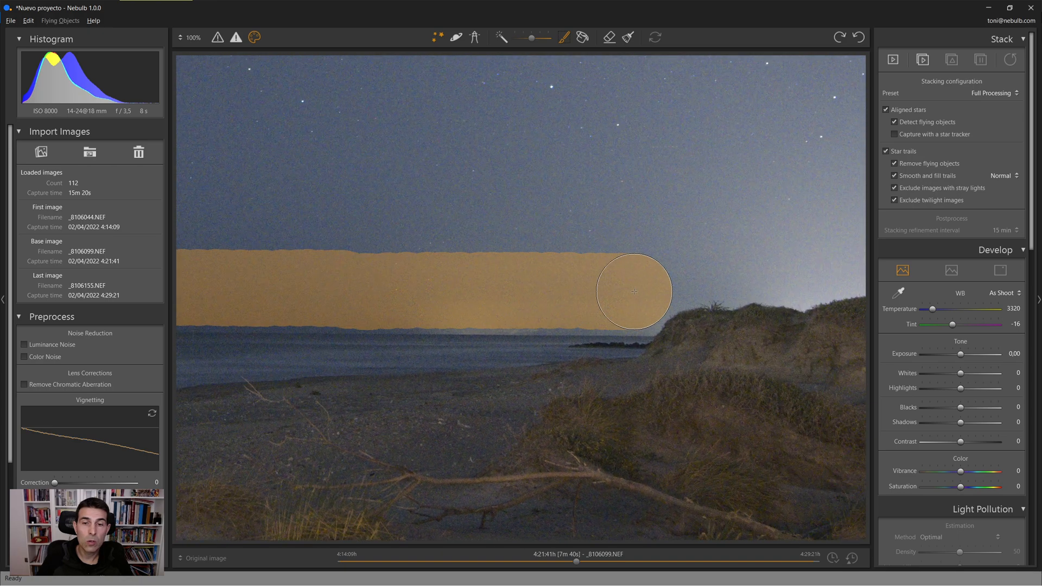
Mask the sky above the dunes up to the driftwood trunk with the automatic fill brush, including the gaps along the dune crest.
left_click_drag(583, 350, 383, 354)
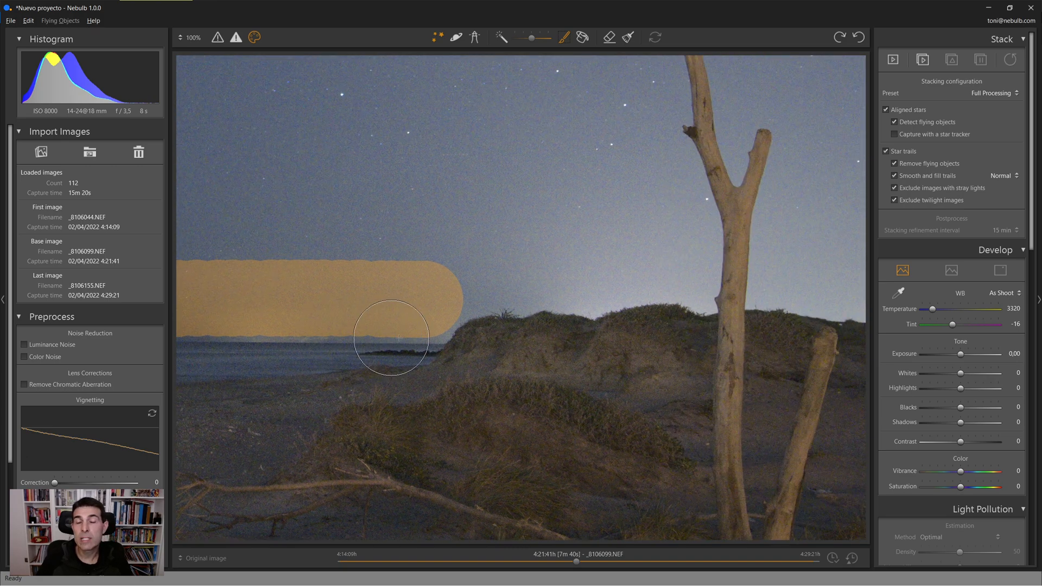
left_click(502, 38)
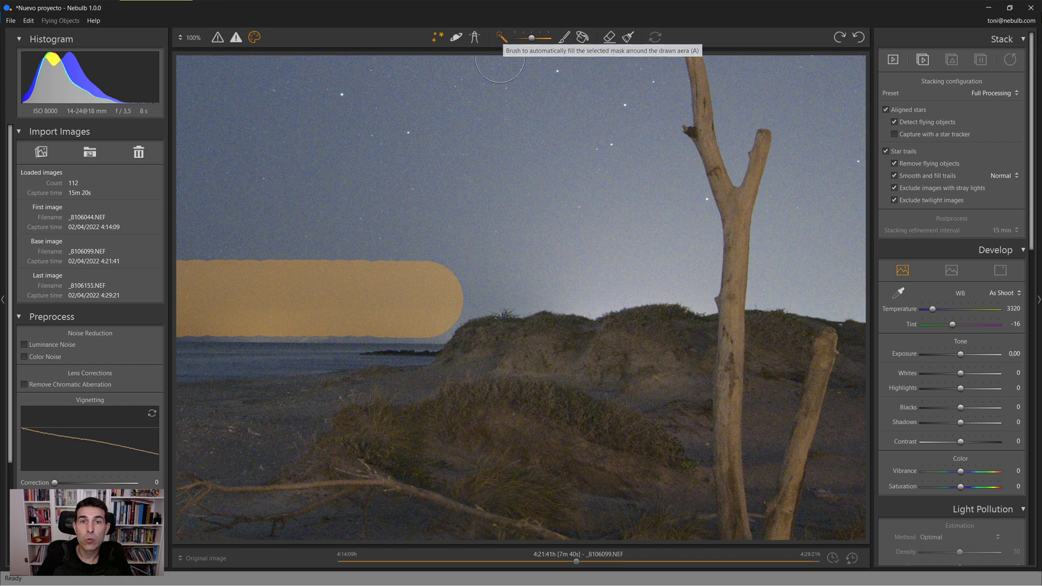
left_click_drag(442, 294, 681, 270)
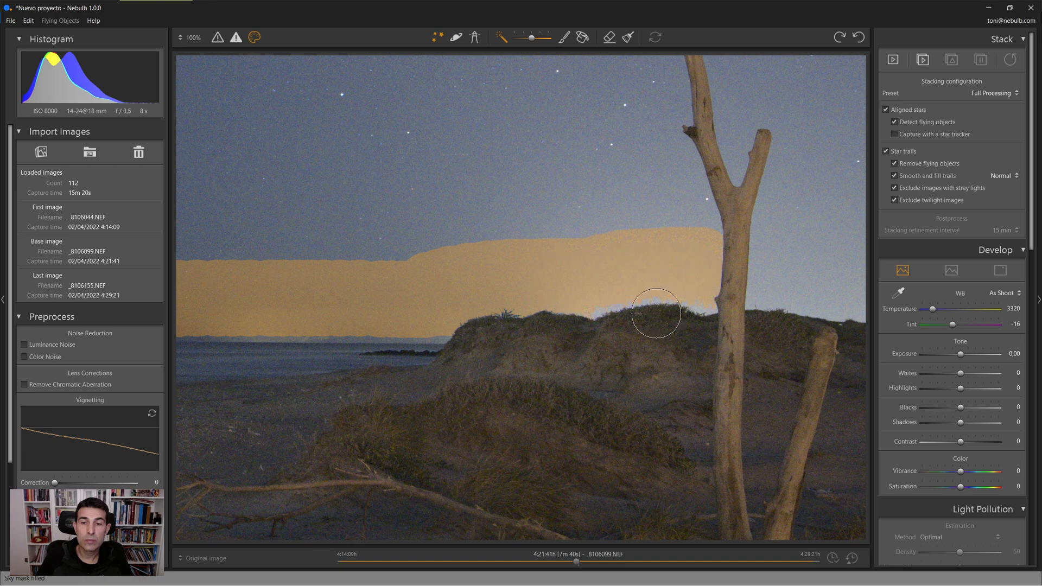
left_click_drag(658, 337, 586, 333)
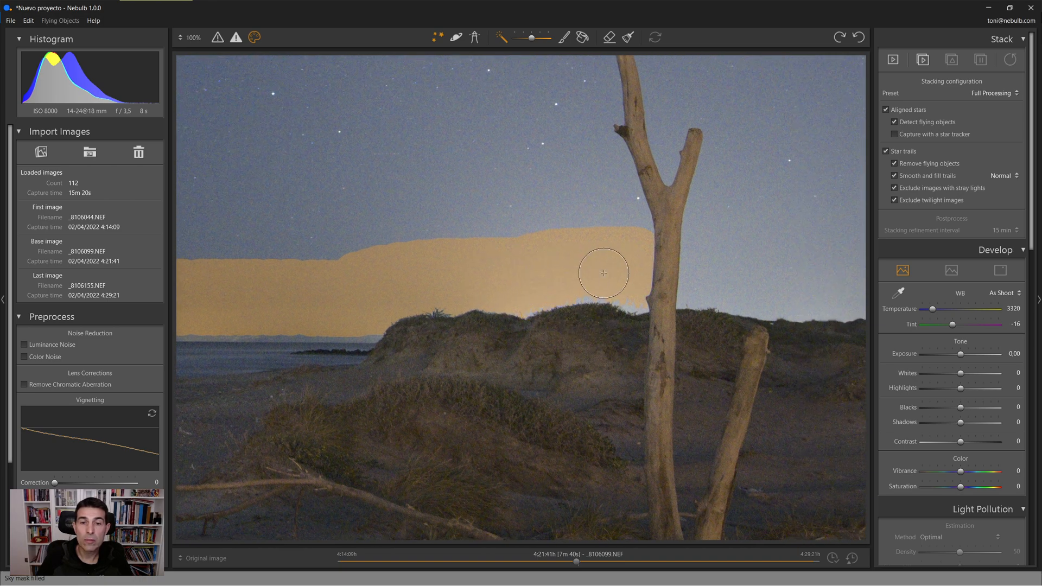
left_click_drag(604, 273, 629, 285)
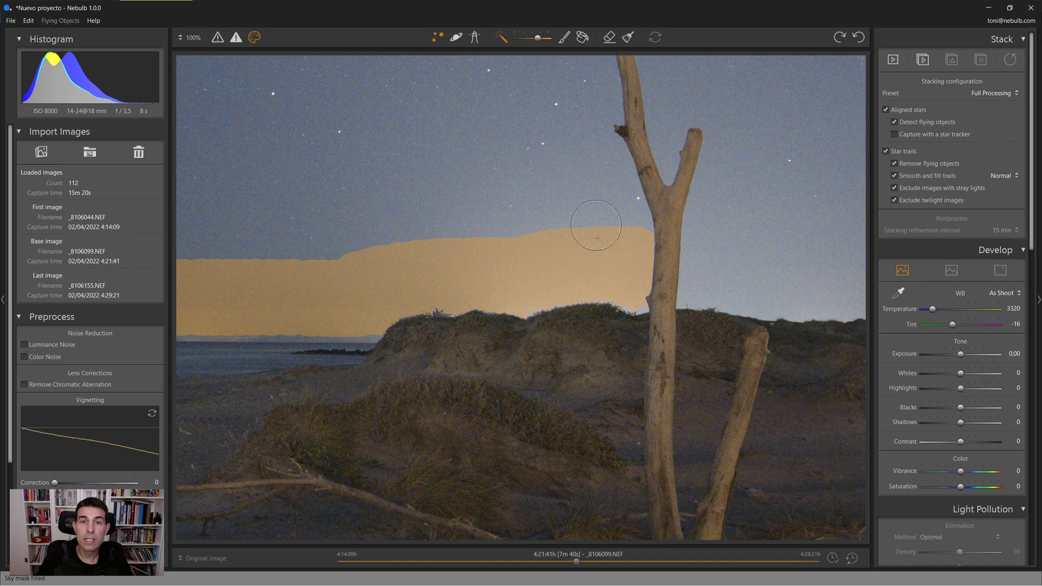
Mask the sky along the left side of the driftwood and around its tip with a smaller automatic fill brush.
scroll(608, 263, "down", 4)
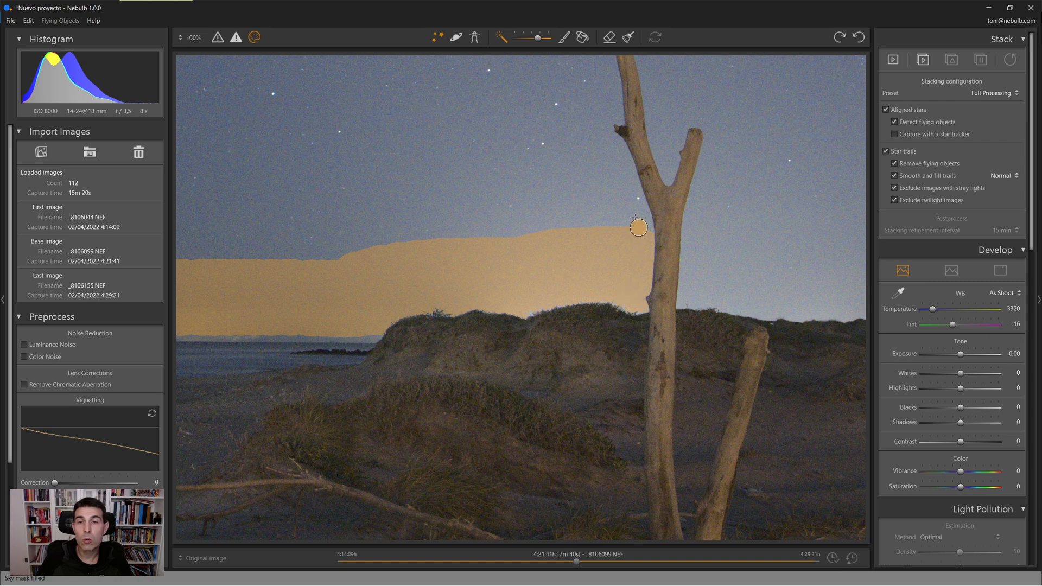
left_click_drag(640, 233, 604, 144)
mouse_move(649, 225)
left_mouse_down()
mouse_move(626, 255)
mouse_move(616, 379)
left_mouse_up()
mouse_move(575, 263)
left_mouse_down()
mouse_move(569, 203)
mouse_move(545, 140)
left_mouse_up()
left_click_drag(621, 201, 637, 313)
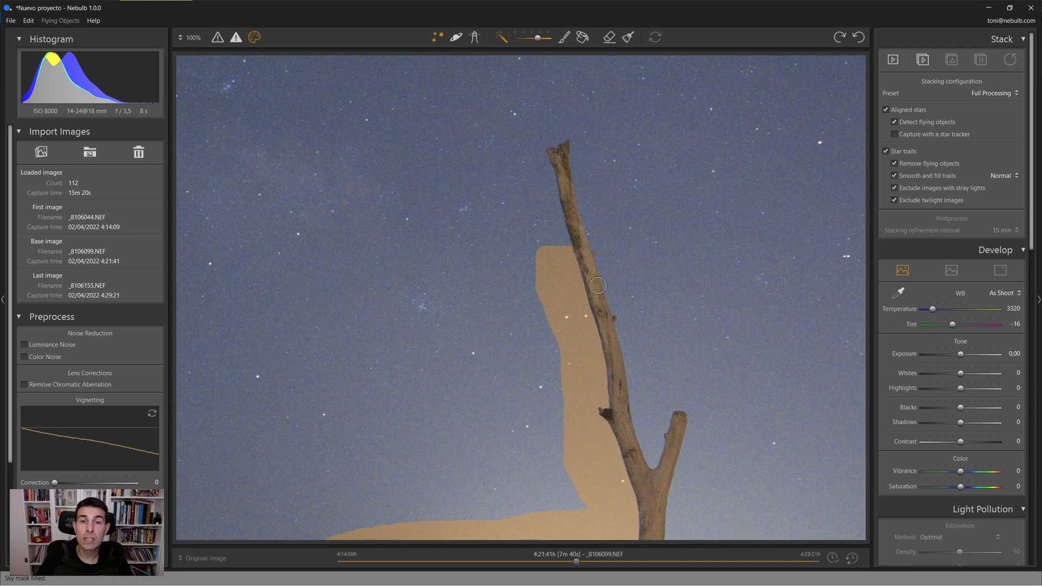
mouse_move(553, 248)
left_mouse_down()
mouse_move(526, 144)
mouse_move(580, 134)
left_mouse_up()
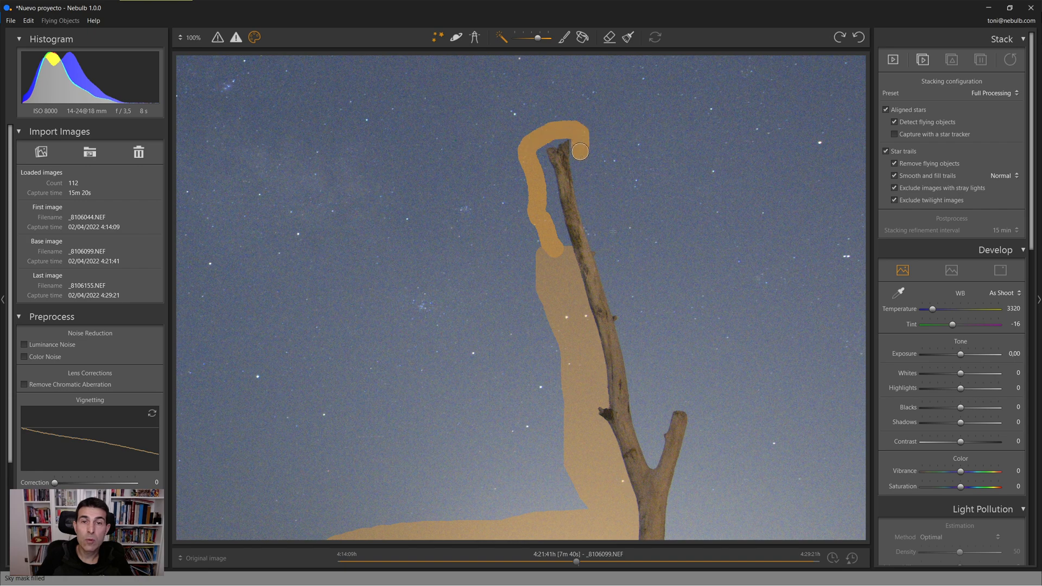
mouse_move(635, 272)
left_mouse_down()
mouse_move(565, 161)
mouse_move(564, 214)
left_mouse_up()
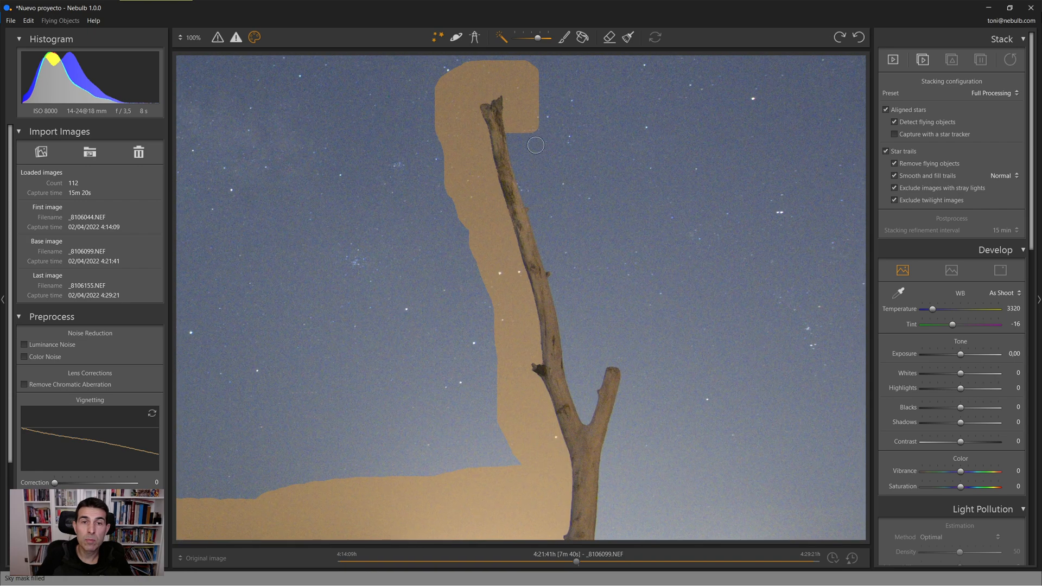
Mask the sky down the right side of the driftwood, inside the fork and around the shorter branch with the automatic fill brush.
left_click_drag(523, 125, 577, 329)
mouse_move(606, 382)
left_mouse_down()
mouse_move(558, 271)
mouse_move(533, 246)
mouse_move(551, 318)
left_mouse_up()
left_click(536, 302)
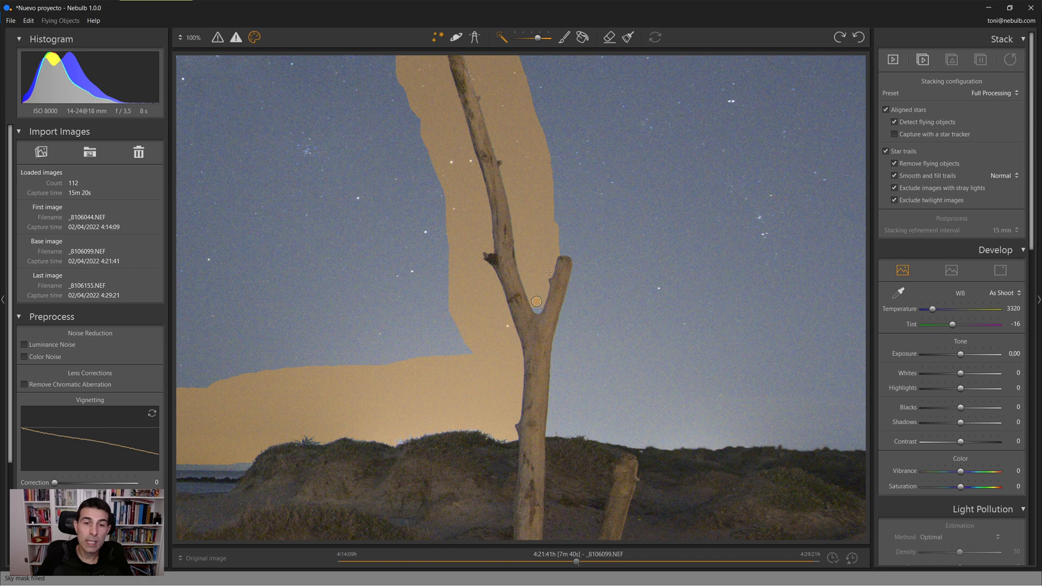
mouse_move(554, 242)
left_mouse_down()
mouse_move(582, 257)
mouse_move(563, 389)
left_mouse_up()
Extend the sky mask with the automatic fill brush along the dune horizon and above the distant mountains to the image's right edge.
mouse_move(590, 421)
left_mouse_down()
mouse_move(530, 336)
mouse_move(793, 351)
left_mouse_up()
mouse_move(813, 351)
left_mouse_down()
mouse_move(547, 337)
mouse_move(623, 332)
left_mouse_up()
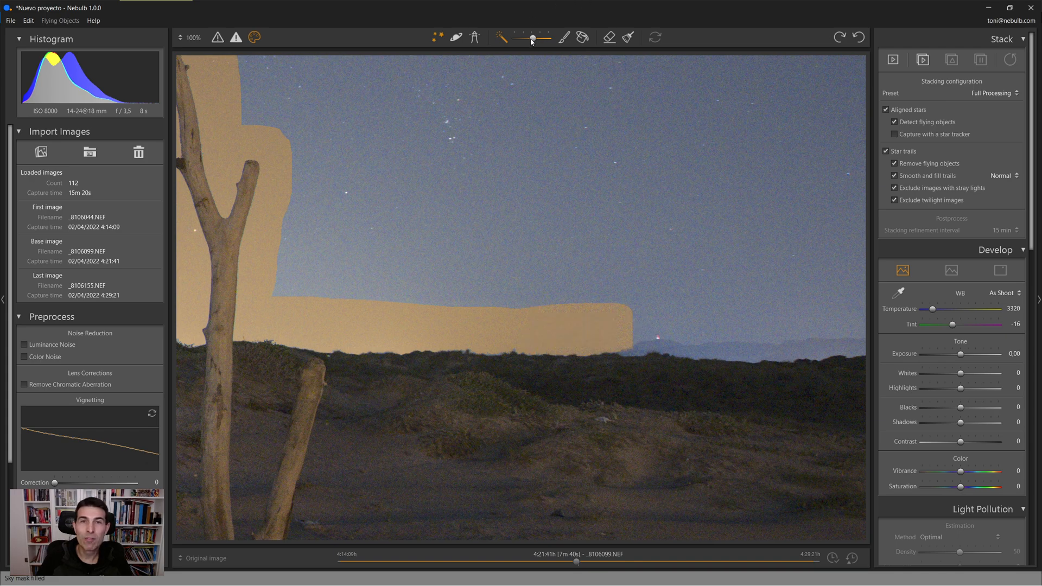
left_click_drag(658, 298, 501, 294)
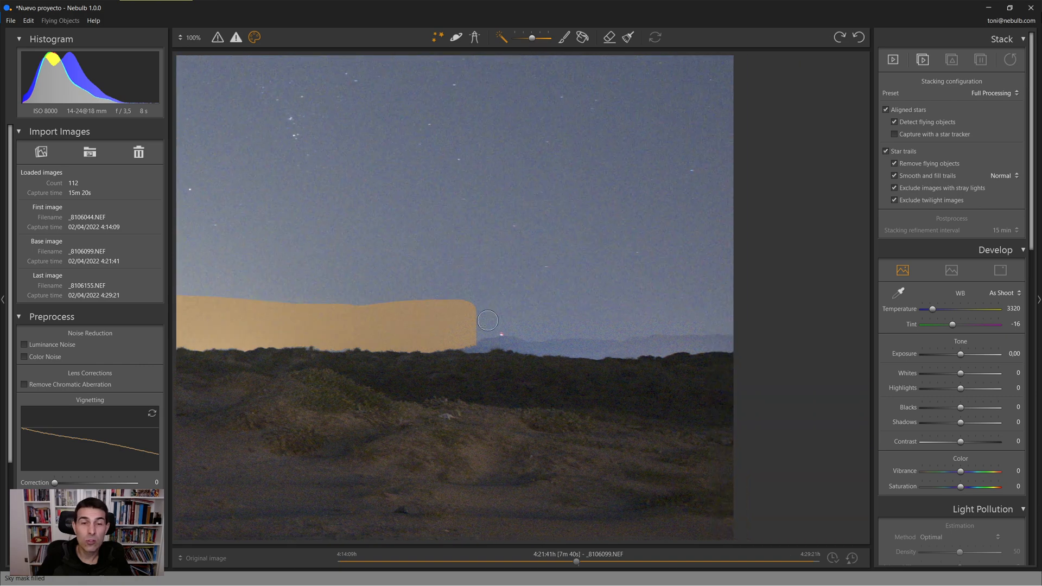
left_click_drag(470, 331, 747, 318)
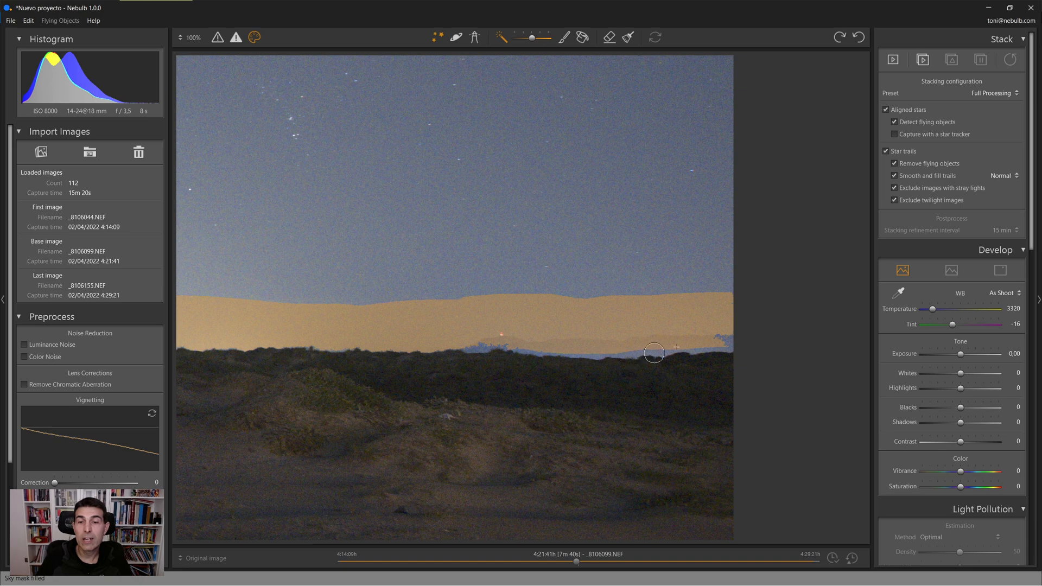
Erase the sky mask from the distant mountains and touch up the sky just above their outline with a smaller manual brush.
left_click(608, 40)
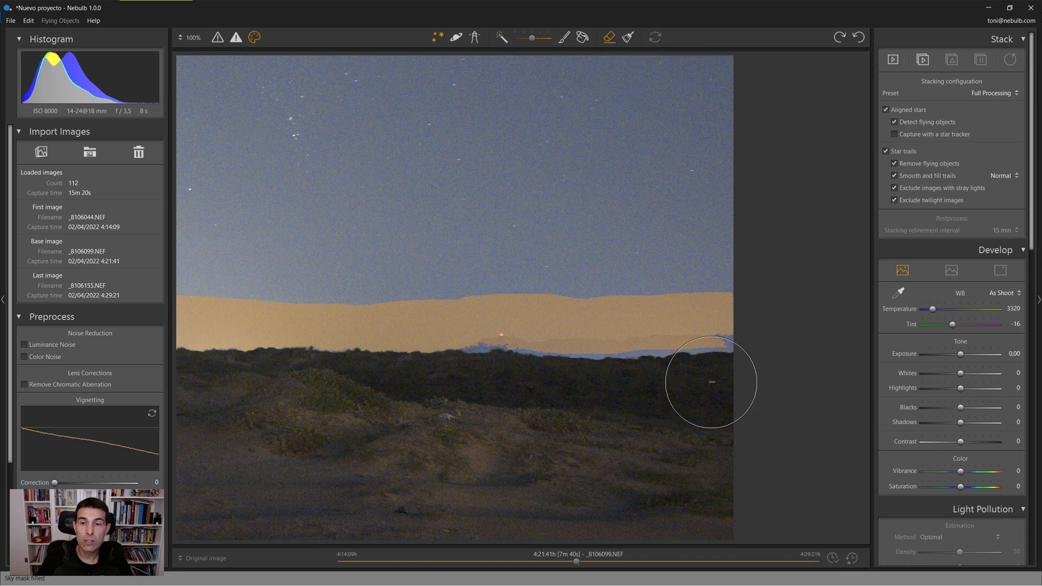
mouse_move(725, 379)
left_mouse_down()
mouse_move(489, 377)
mouse_move(535, 346)
left_mouse_up()
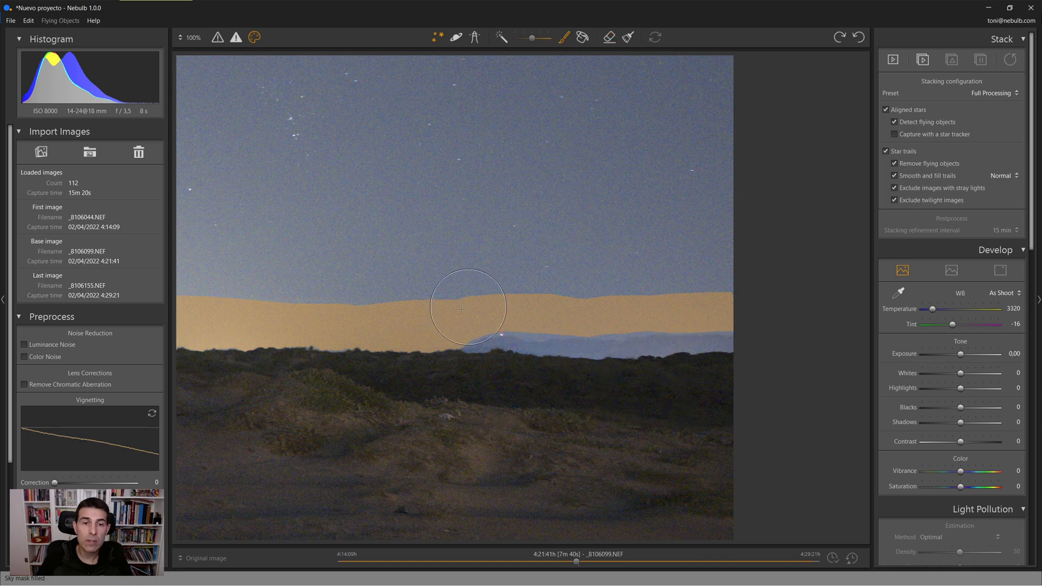
scroll(459, 318, "down", 3)
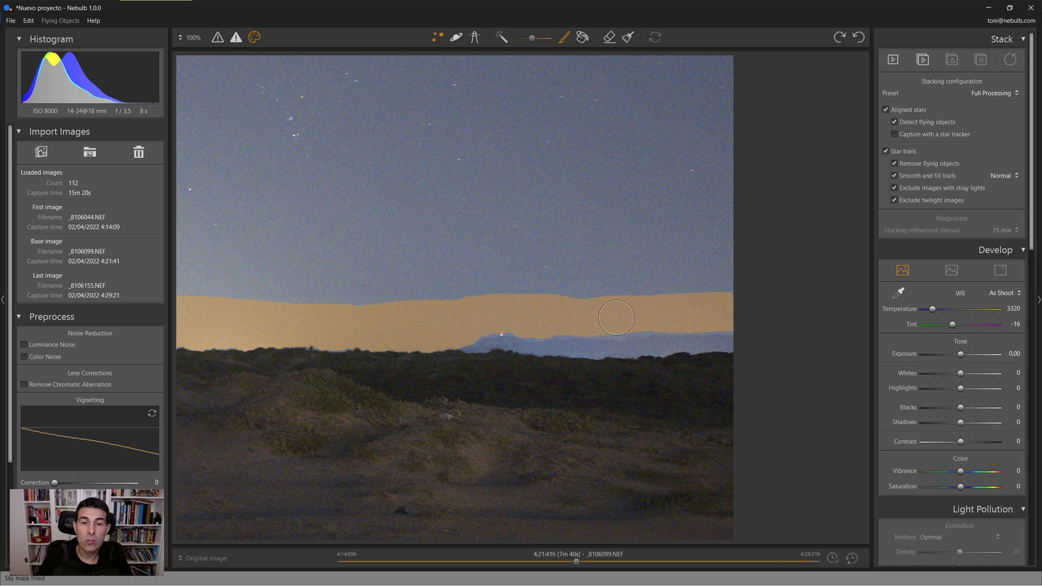
left_click_drag(617, 318, 657, 318)
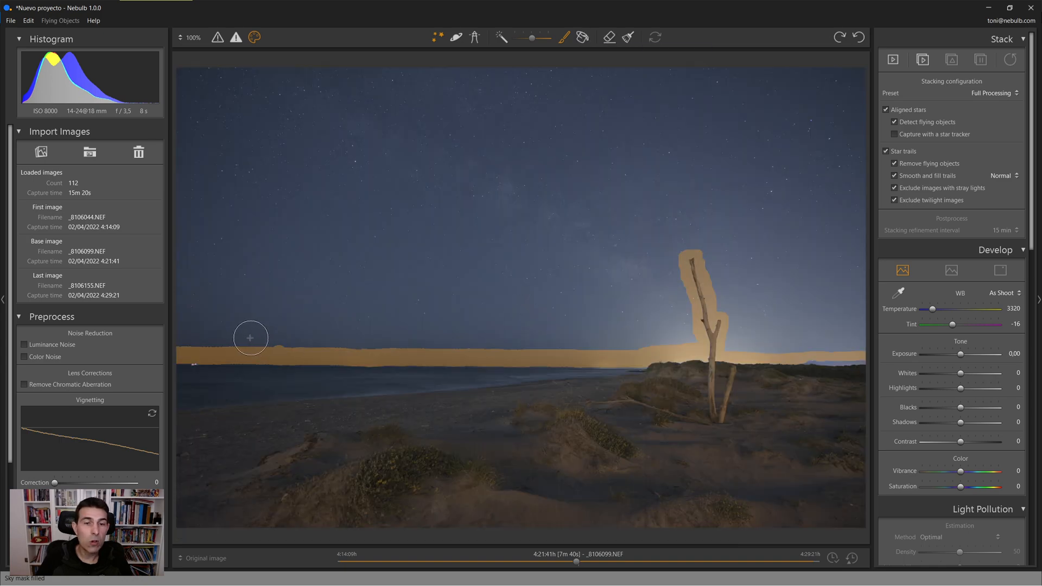
Fill the remaining unmasked sky above the painted border with the fill tool and check the mask along the right-hand horizon.
scroll(759, 343, "up", 3)
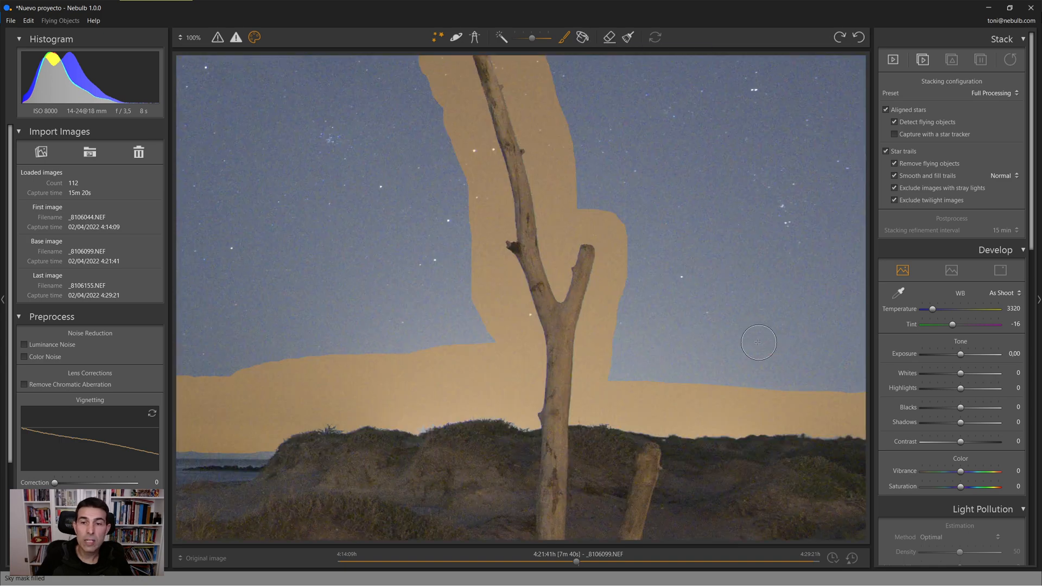
left_click(583, 38)
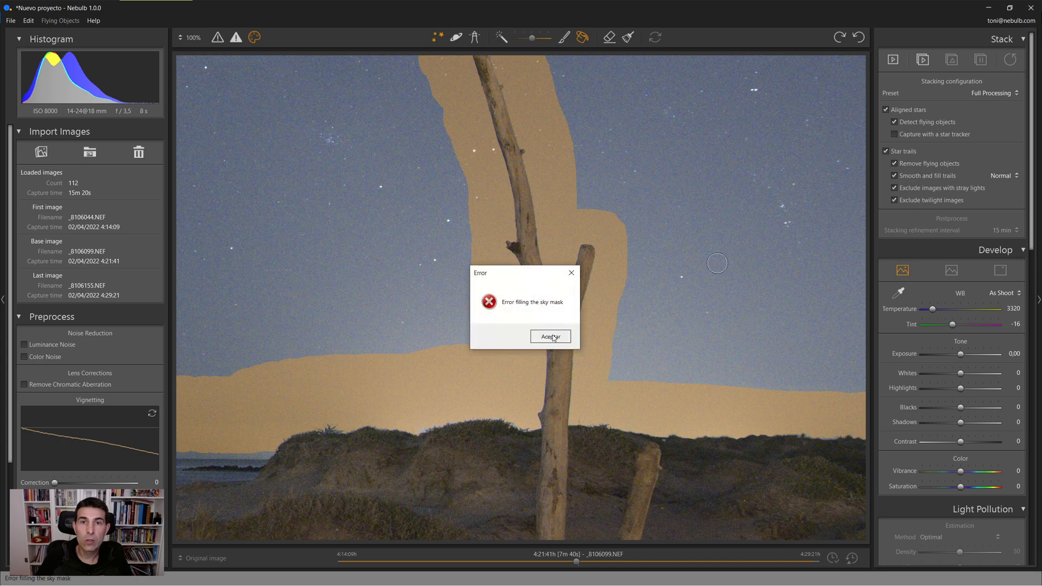
left_click(550, 336)
left_click(711, 202)
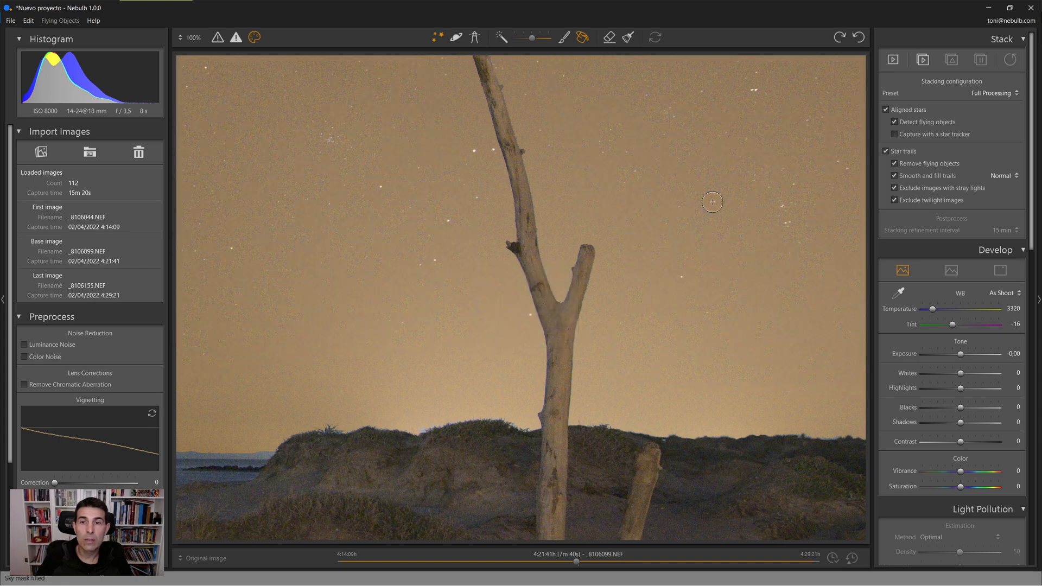
left_click_drag(712, 323, 506, 293)
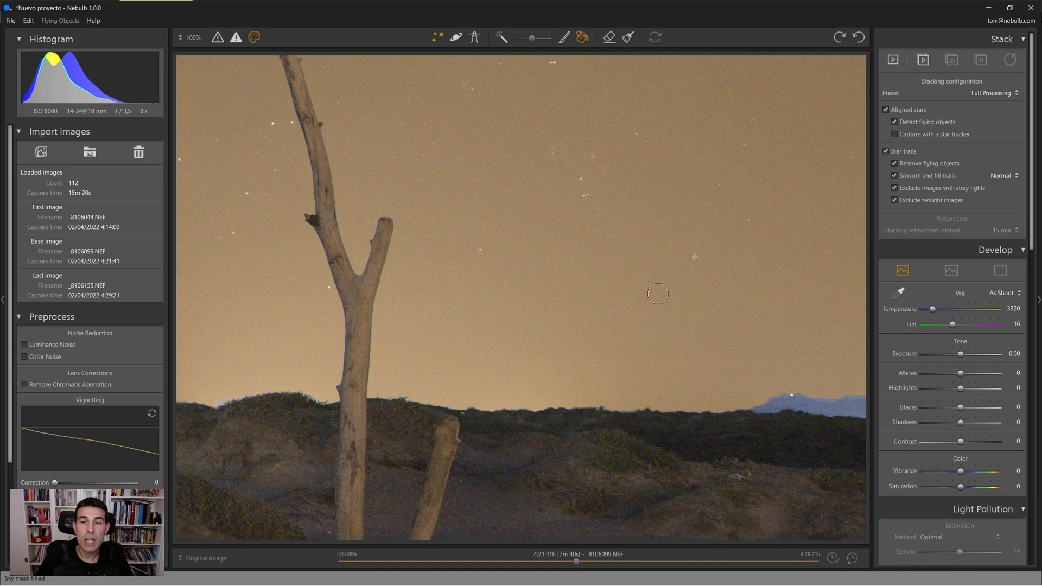
Inspect the filled sky mask across the whole image and hide its overlay.
left_click_drag(689, 252, 524, 331)
left_click_drag(699, 246, 579, 251)
scroll(579, 251, "down", 5)
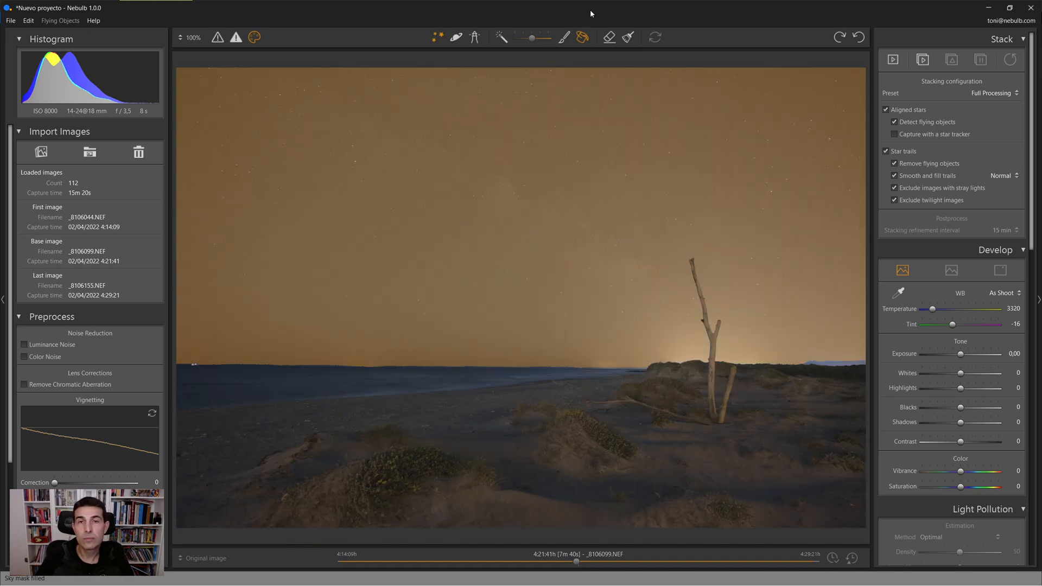
left_click(433, 39)
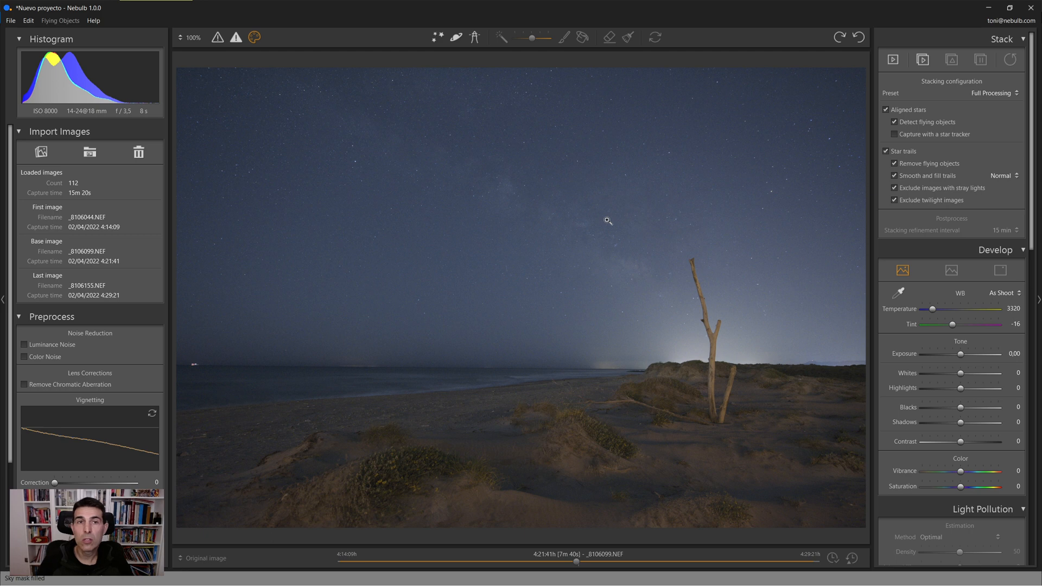
left_click(437, 37)
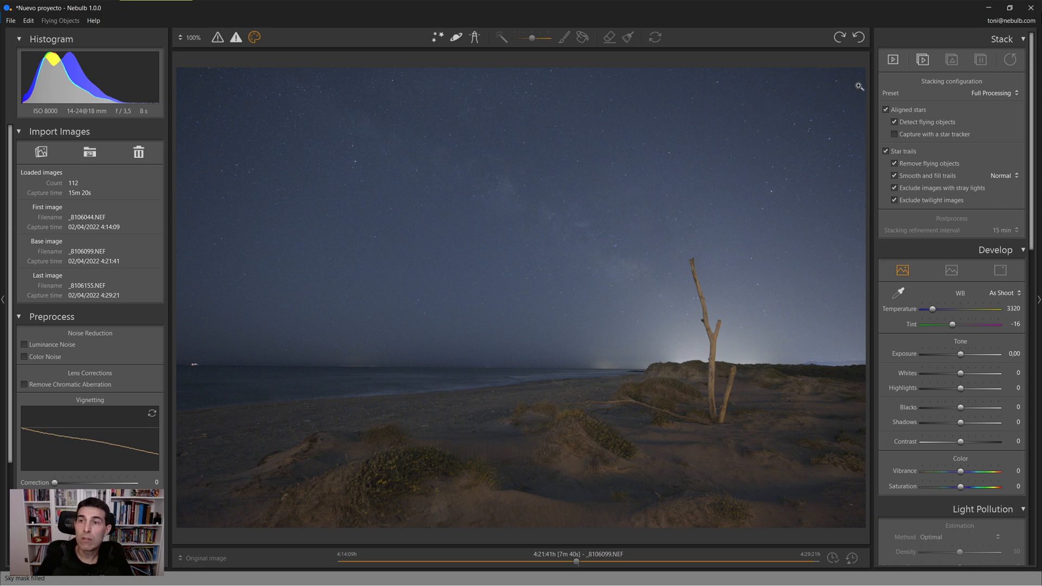
Select the Full Processing stacking preset and try to start stacking the images.
left_click(1010, 96)
left_click(950, 93)
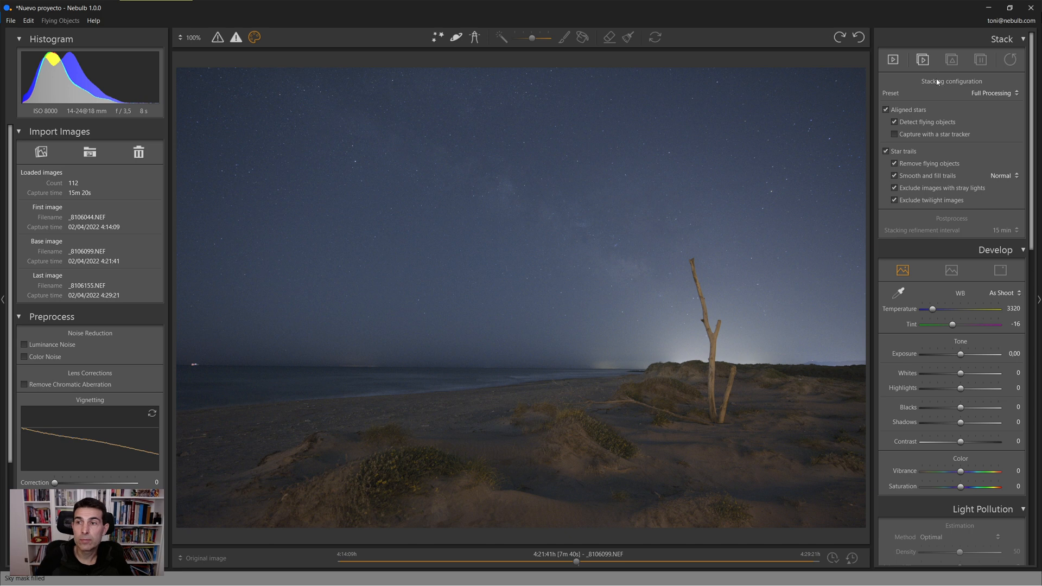
left_click(990, 94)
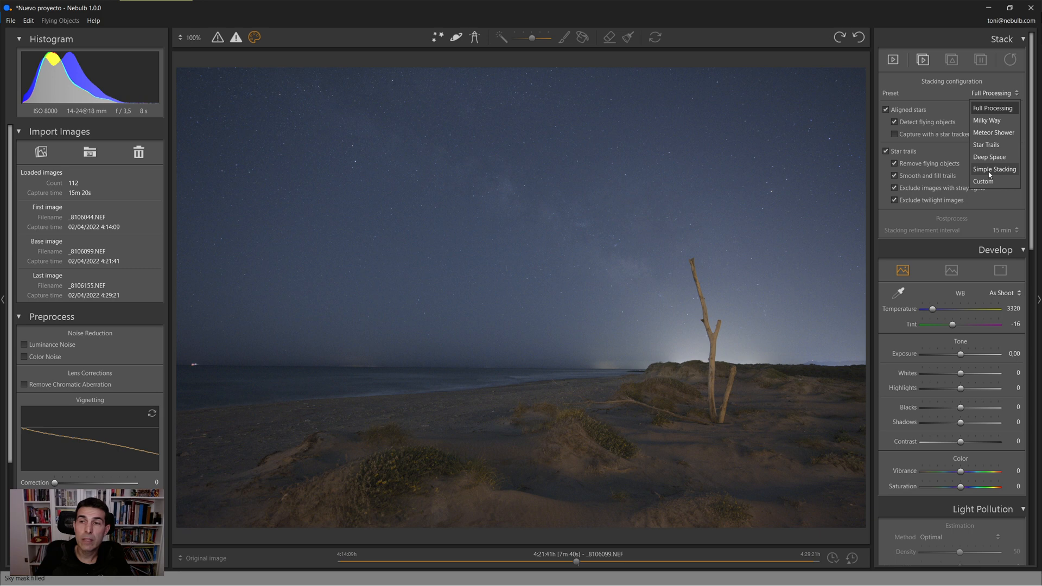
left_click(987, 108)
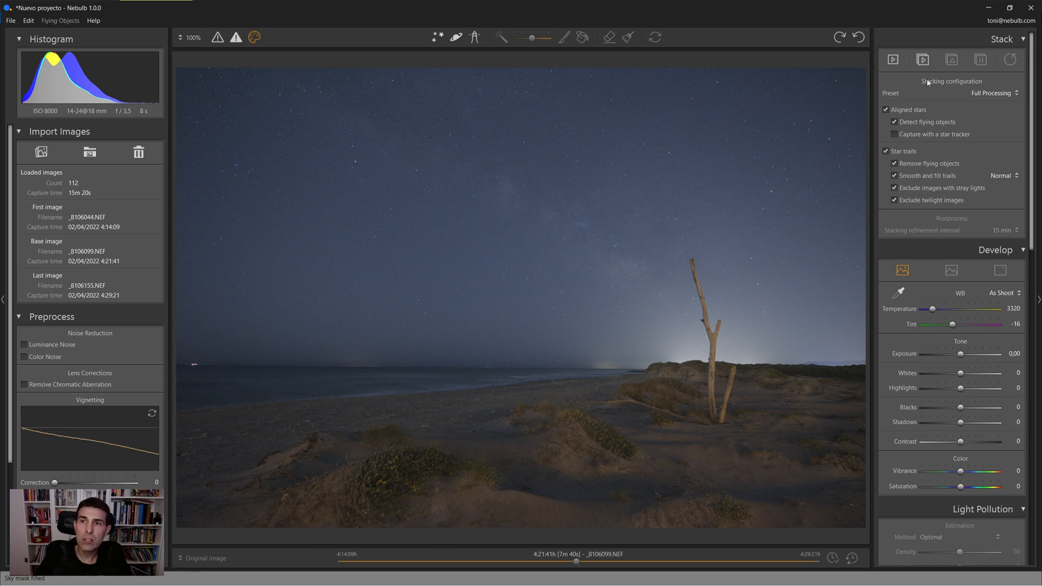
left_click(922, 59)
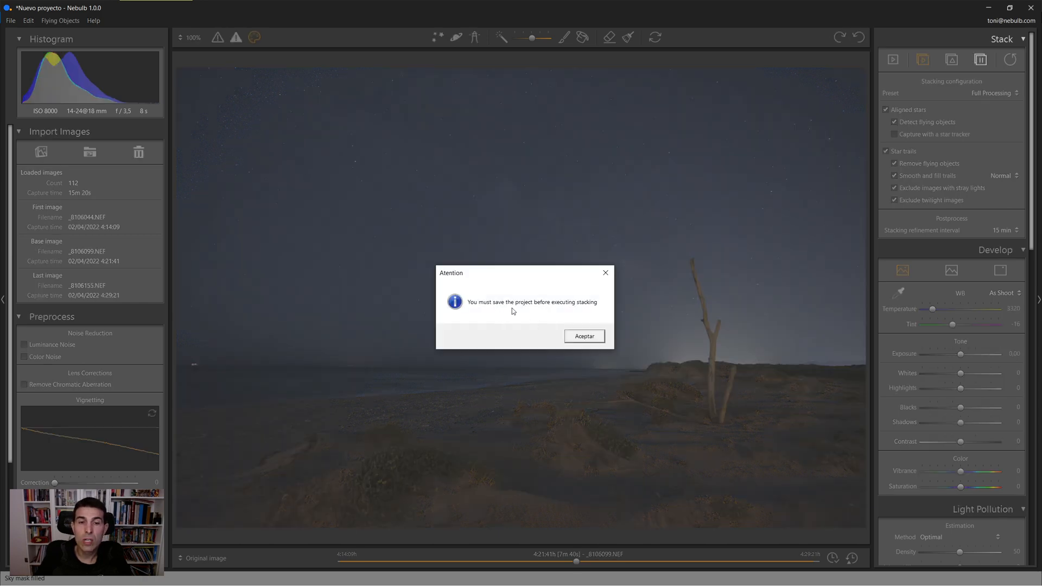
left_click(584, 336)
Save the project as Test Project.nbp in the Test folder inside FotoBulb's projects folder.
left_click(10, 20)
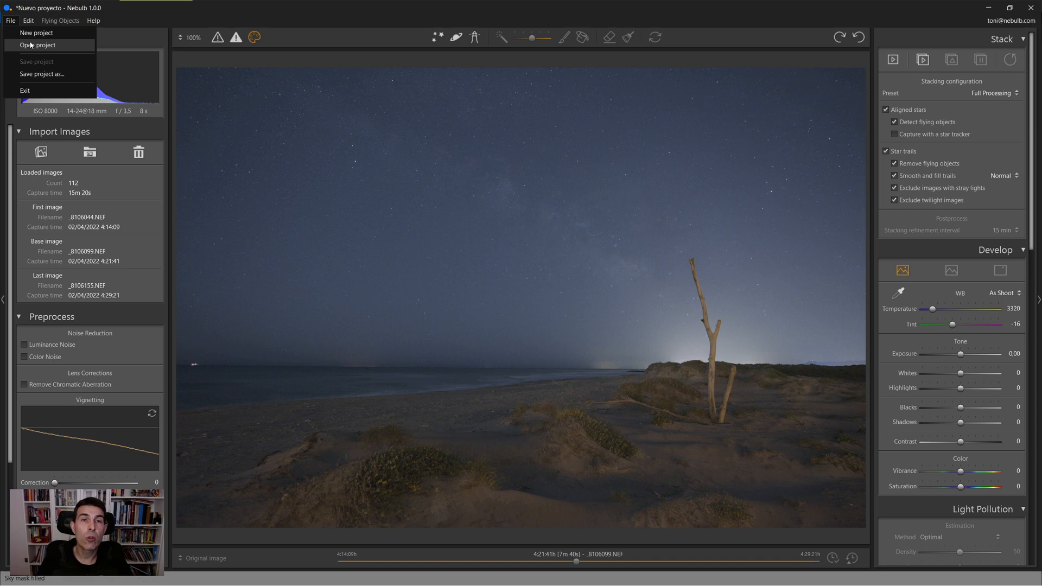
left_click(38, 74)
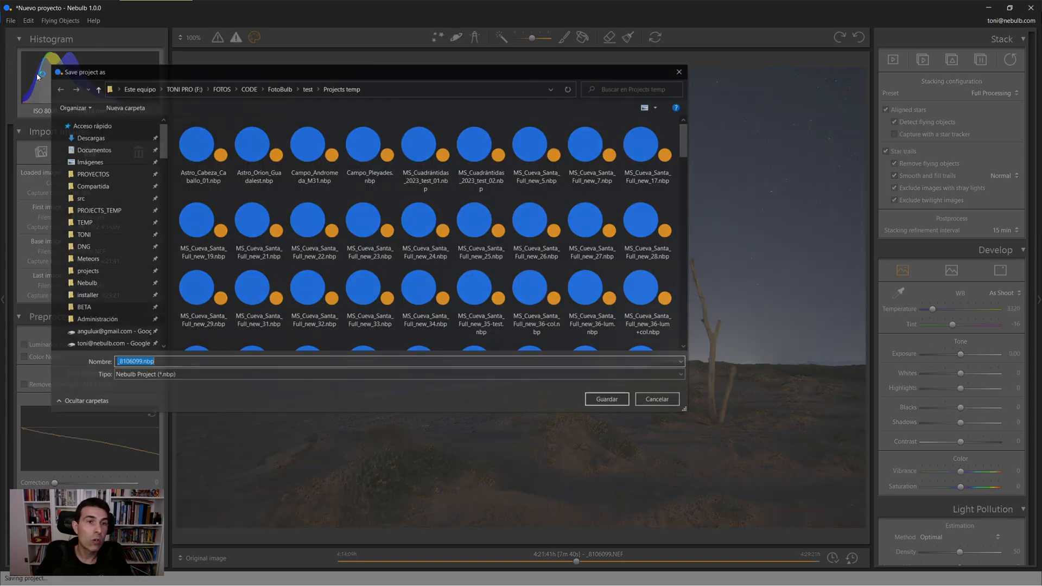
left_click(279, 87)
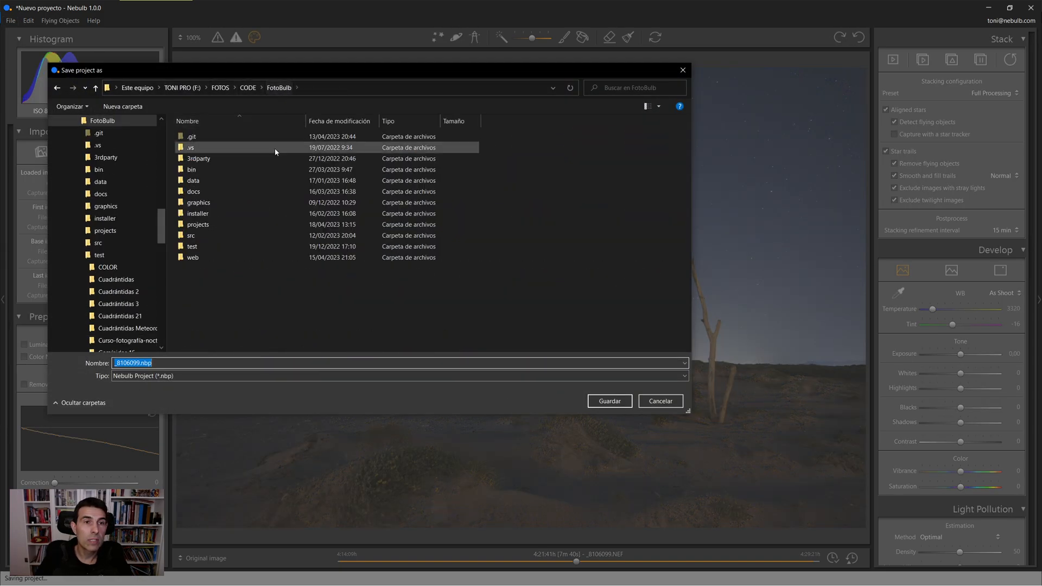
double_click(200, 224)
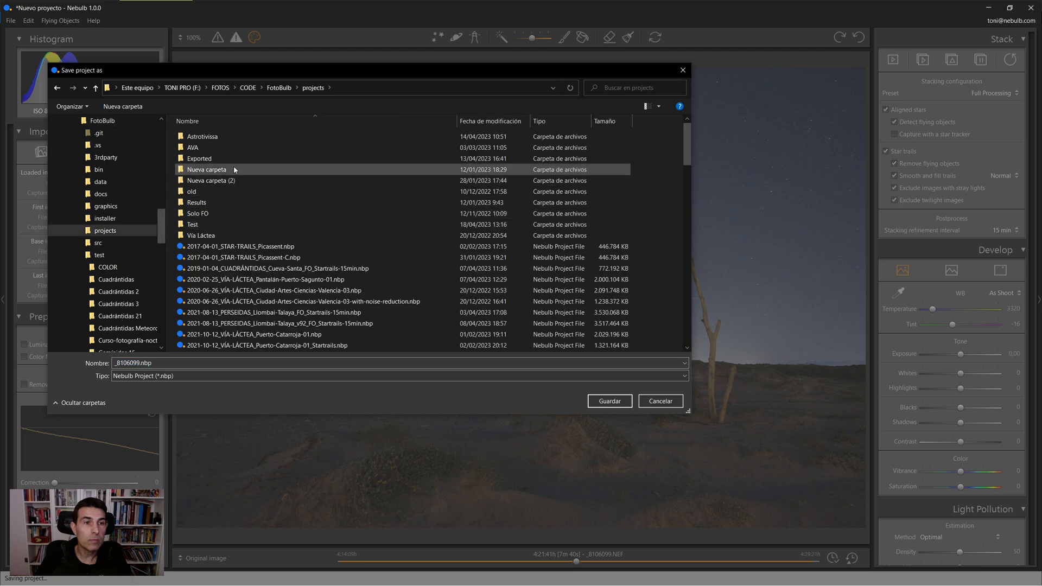
double_click(195, 225)
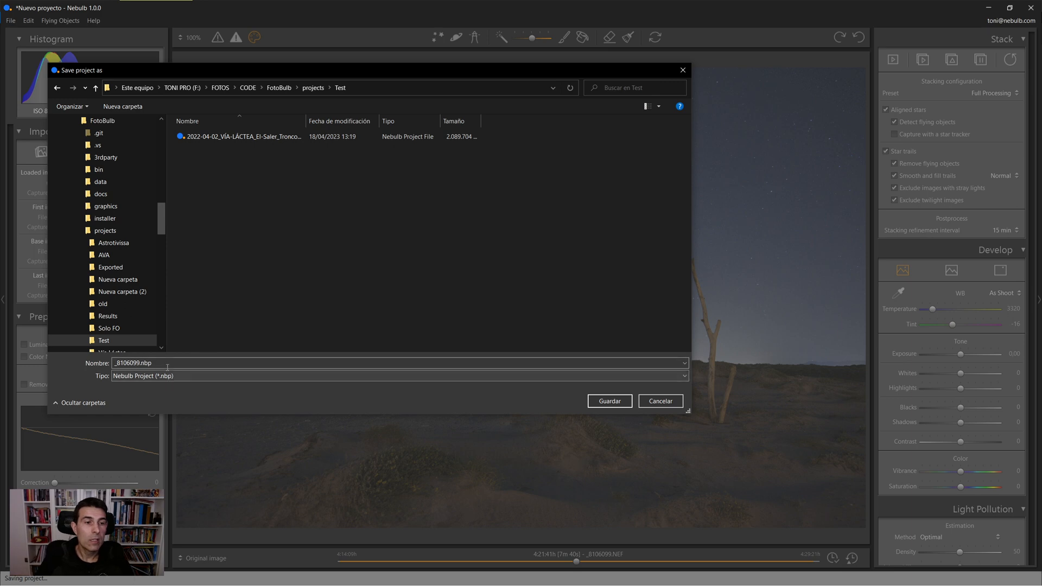
left_click(141, 363)
left_click(140, 363)
key("shift+Home")
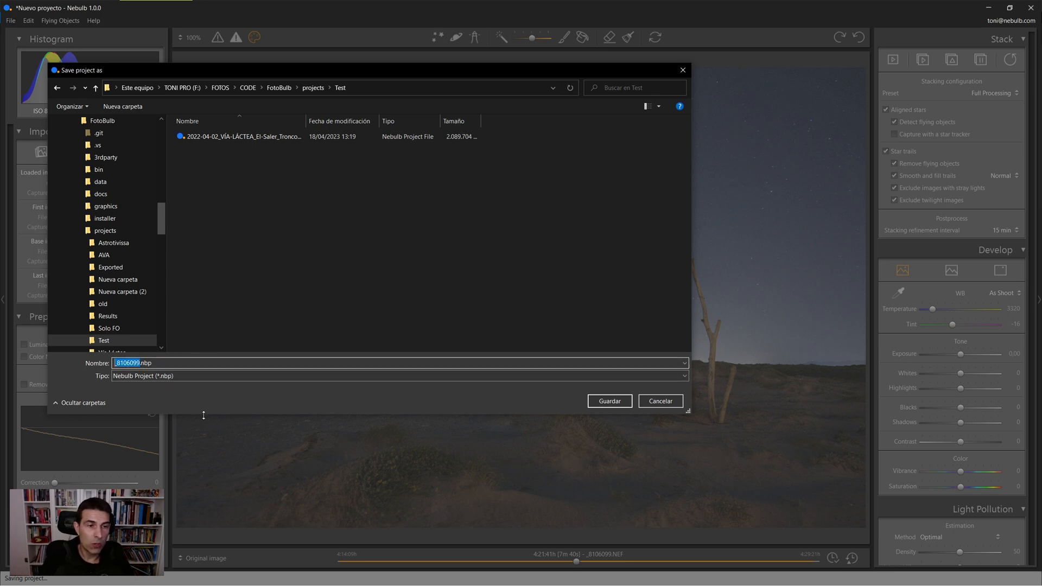
type("Test Project")
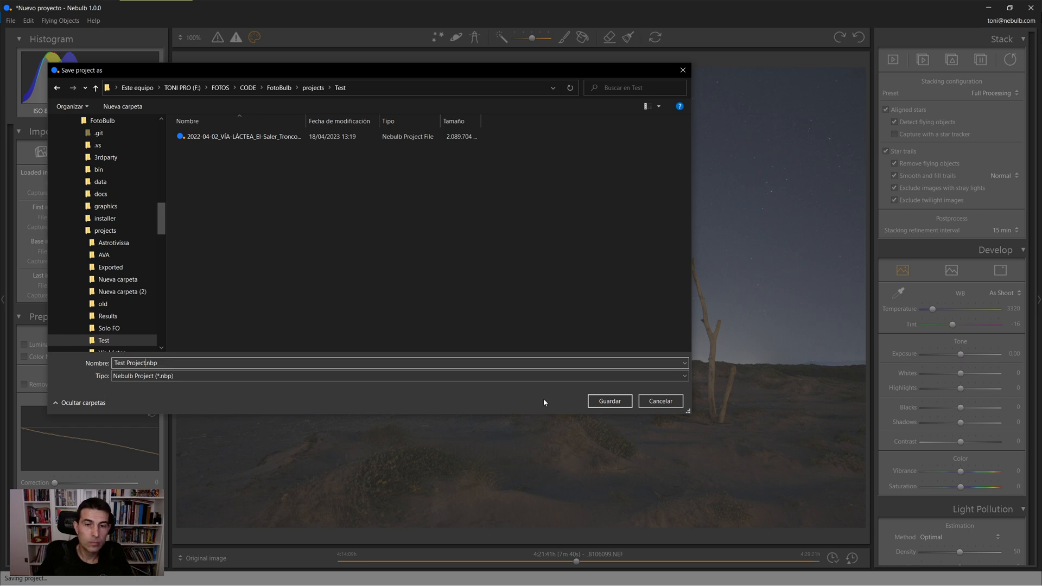
left_click(605, 401)
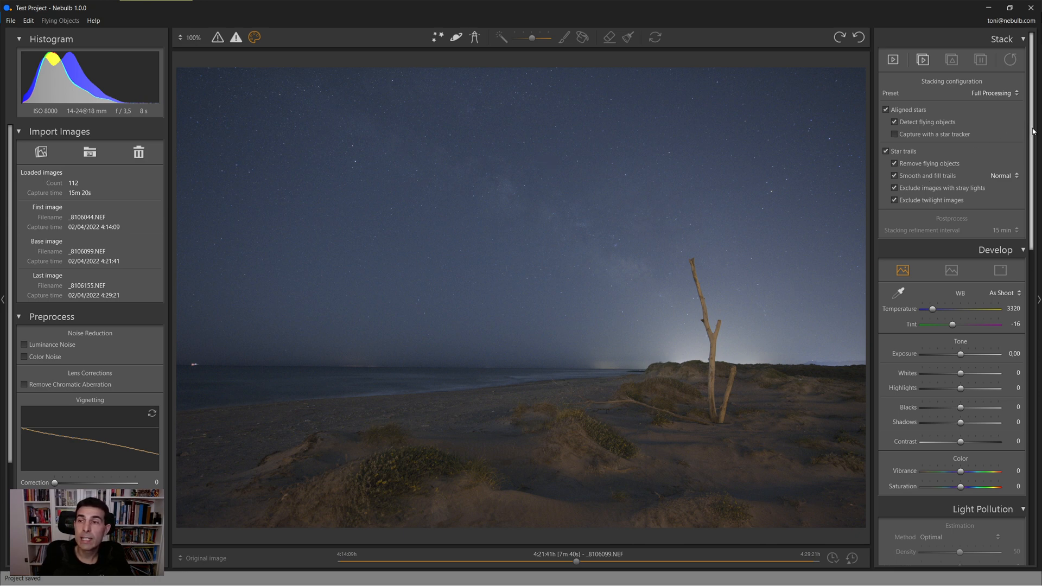
mouse_move(1033, 129)
left_mouse_down()
mouse_move(1033, 146)
mouse_move(1032, 118)
left_mouse_up()
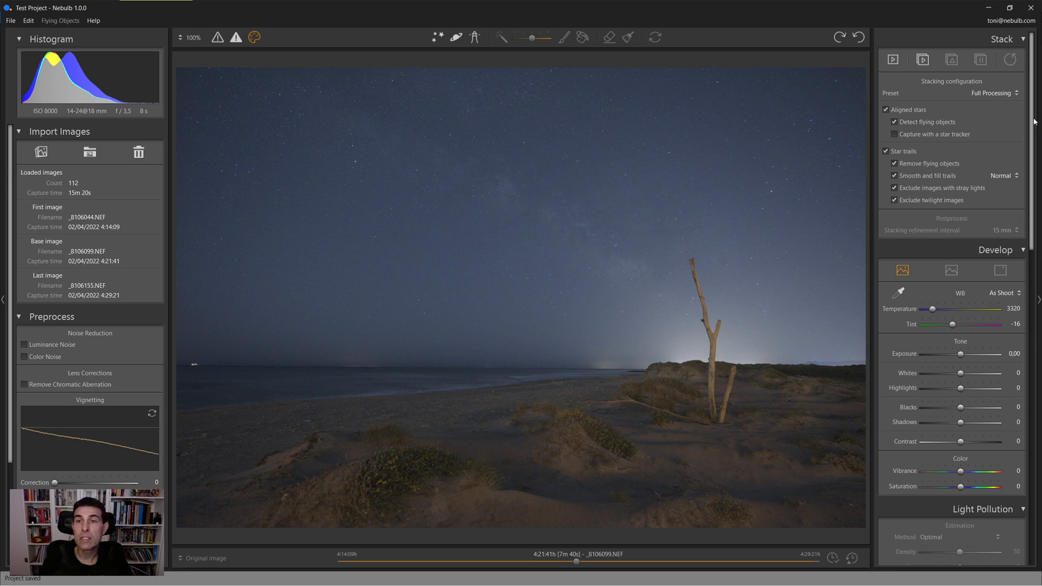
scroll(983, 222, "down", 3)
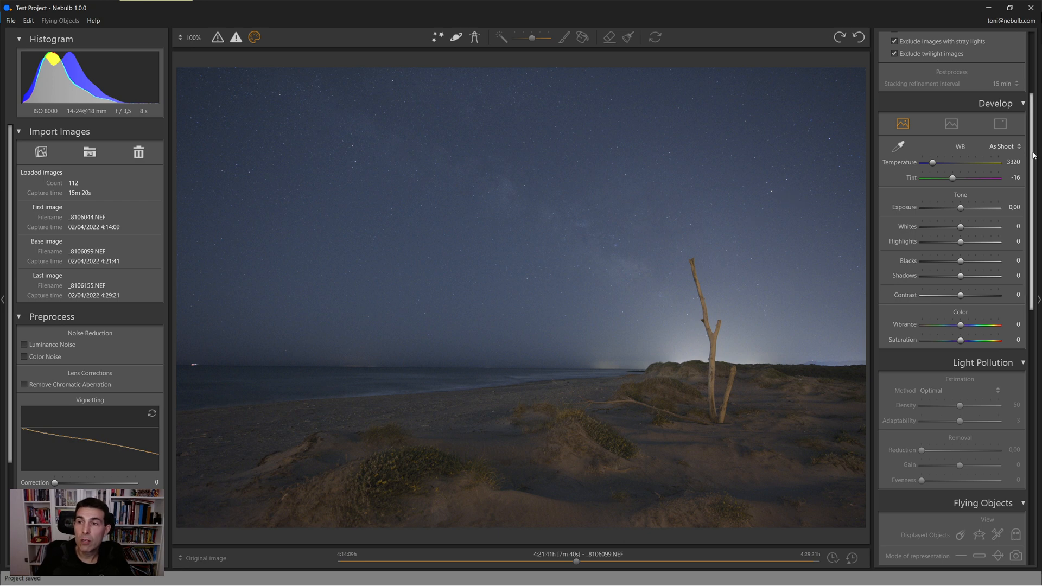
left_click_drag(1034, 156, 1029, 93)
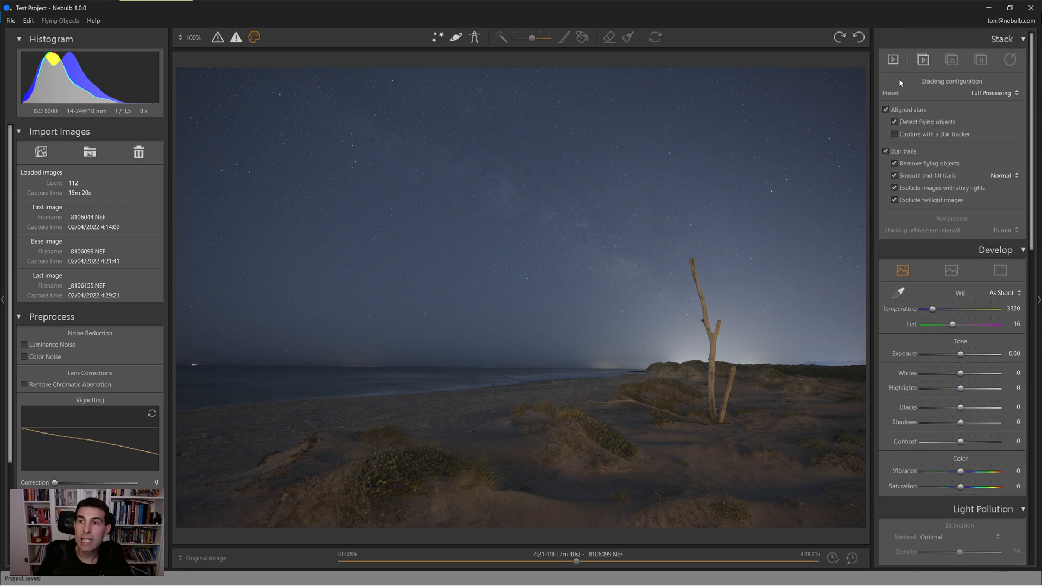
Start stacking the images, using the TEMP folder on drive E: as the temporary working folder.
left_click(923, 60)
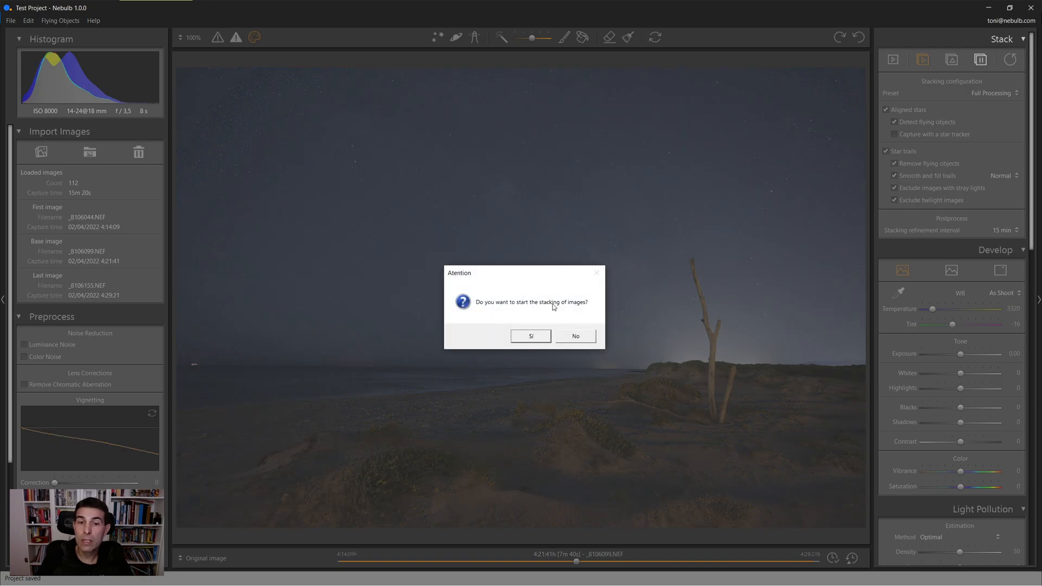
left_click(538, 340)
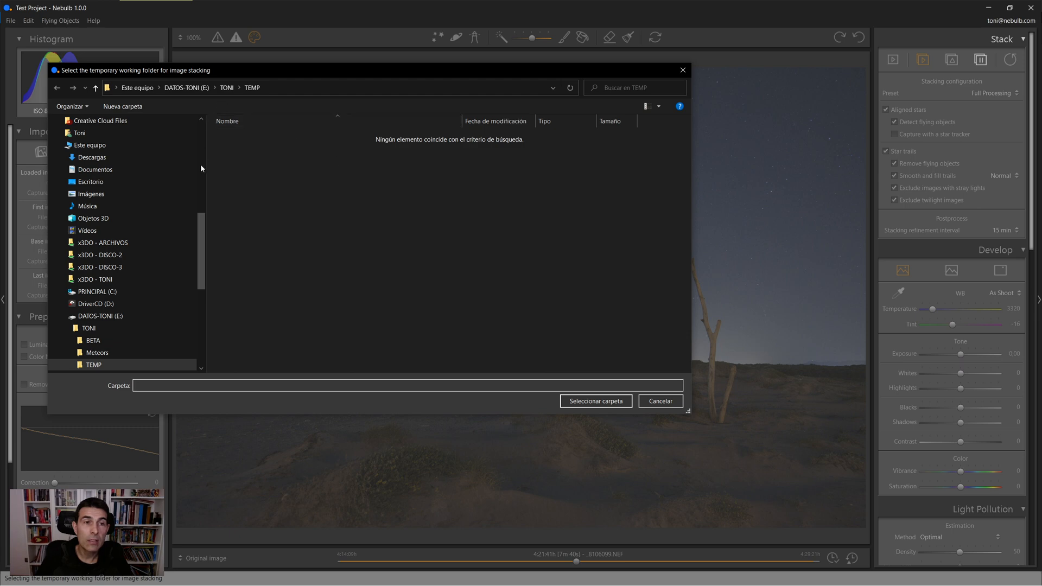
left_click_drag(276, 71, 359, 71)
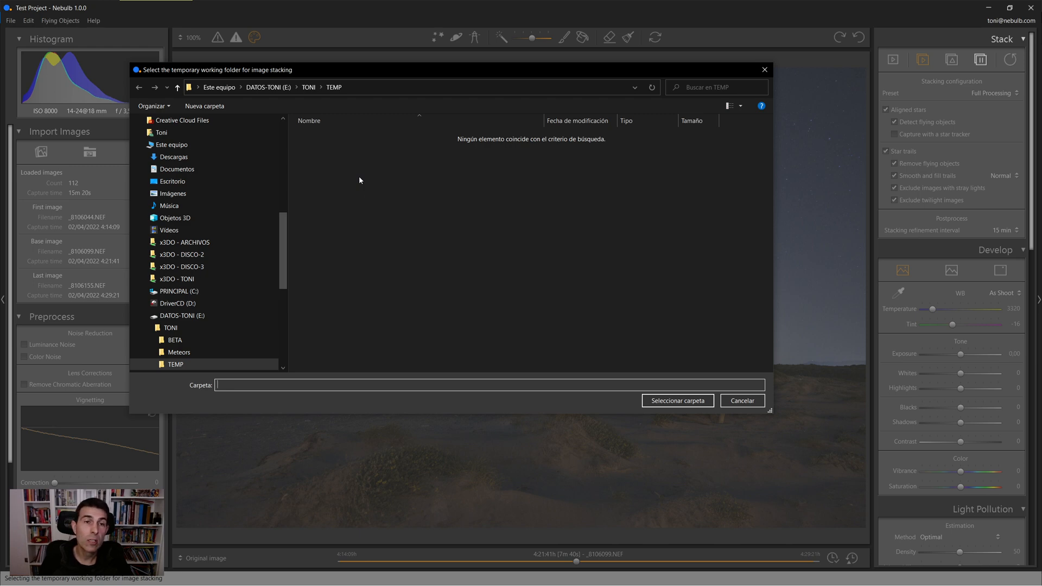
left_click_drag(264, 75, 300, 77)
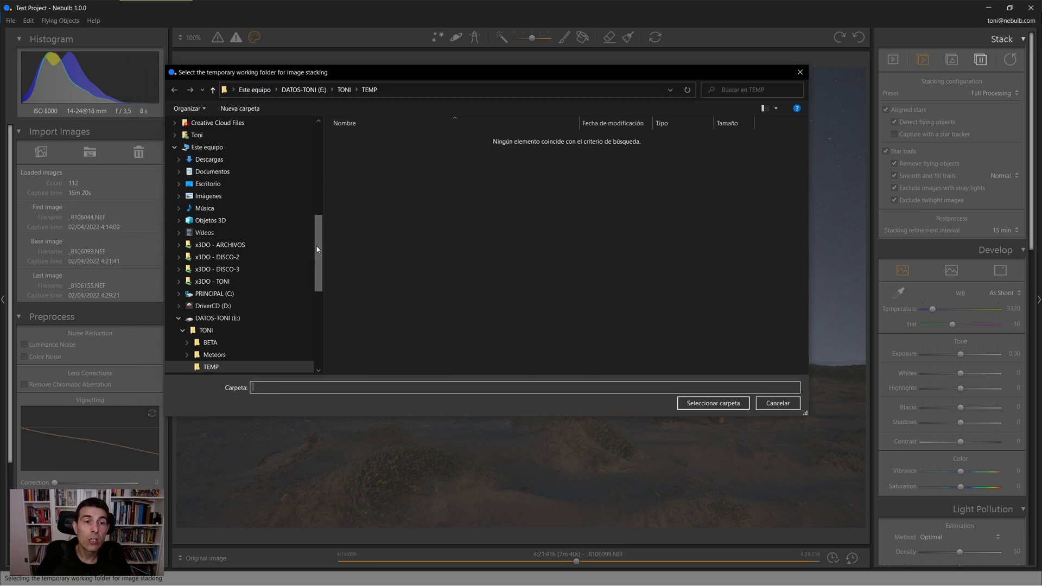
scroll(315, 259, "down", 2)
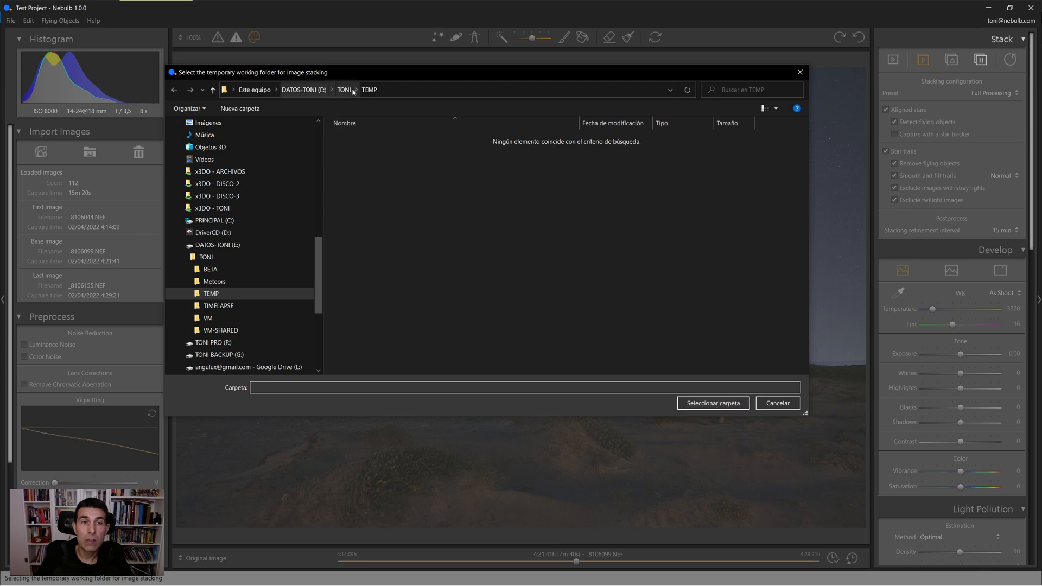
left_click(737, 406)
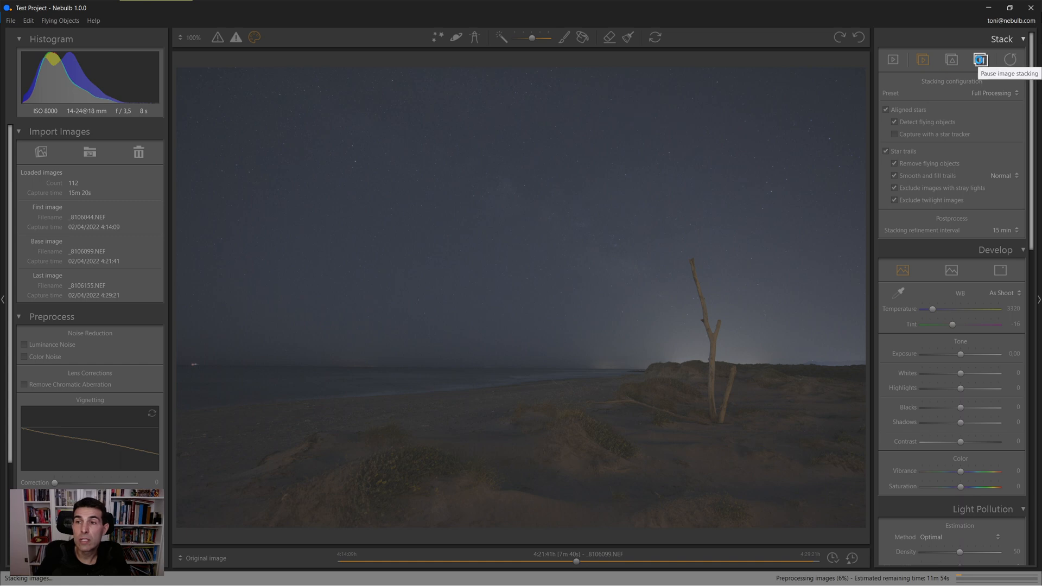
Pause the running image stacking, then request its resumption and decline the confirmation.
left_click(980, 60)
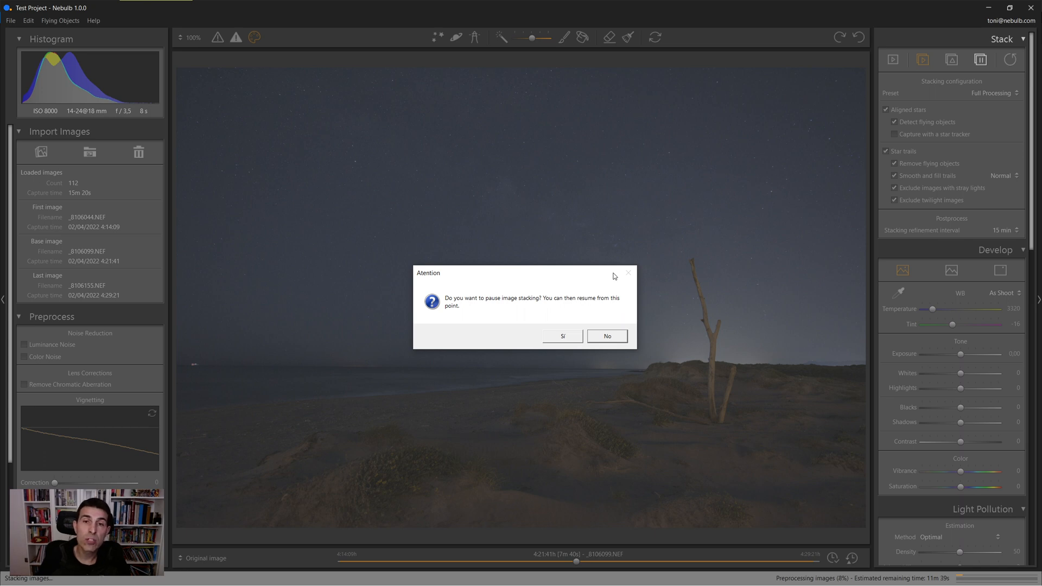
left_click(562, 337)
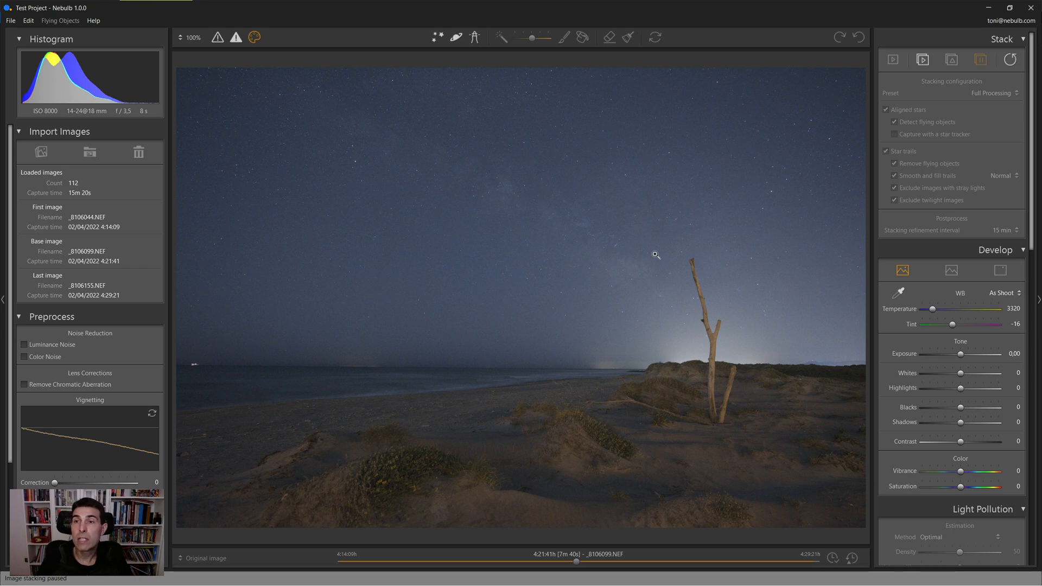
left_click(922, 60)
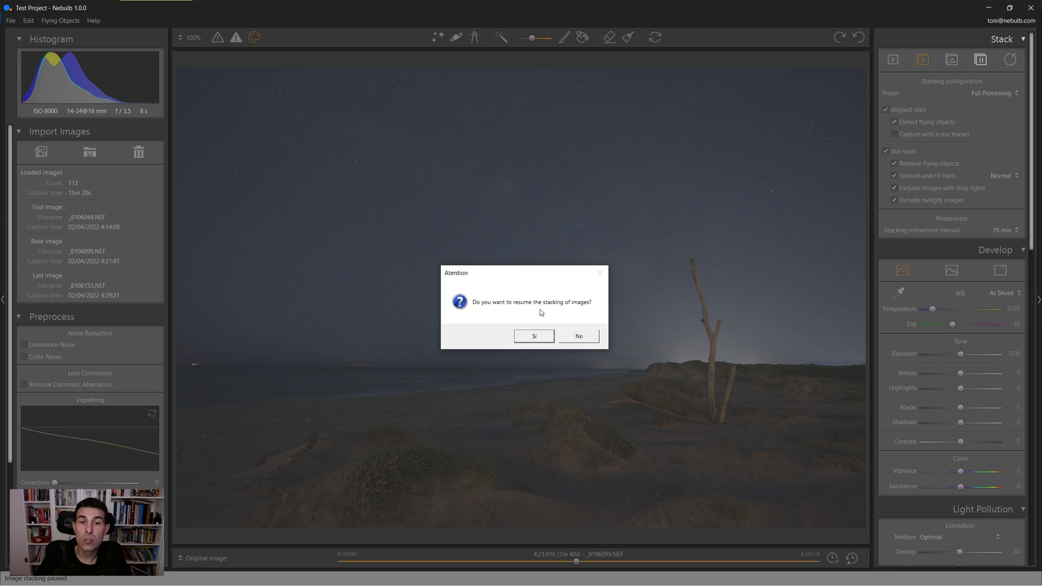
left_click(579, 338)
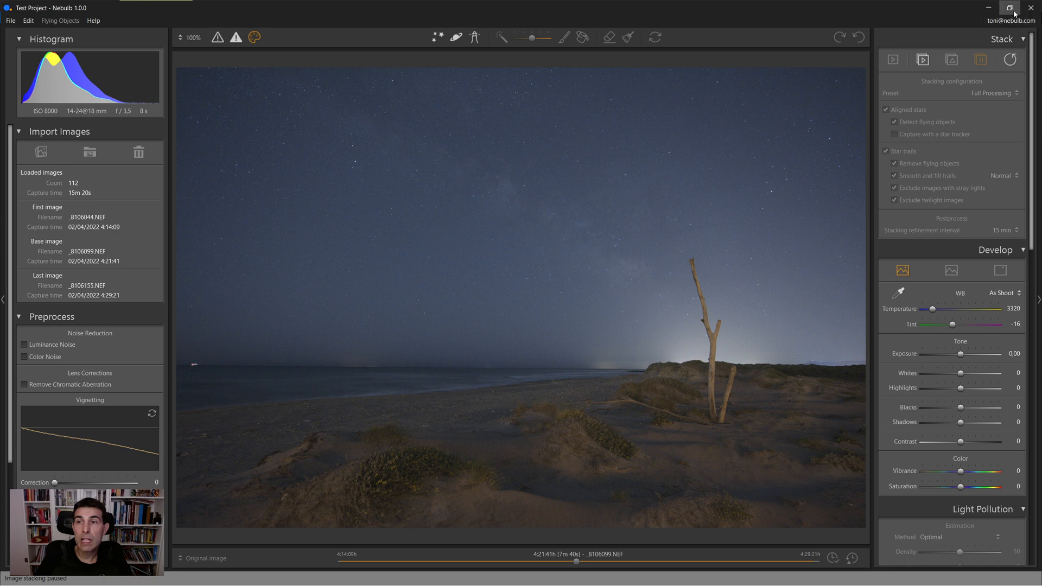
Open the project 2022-04-02_VÍA-LÁCTEA_El-Saler_Tronco-vertical-02_Original from the Test folder inside FotoBulb's projects folder.
left_click(9, 21)
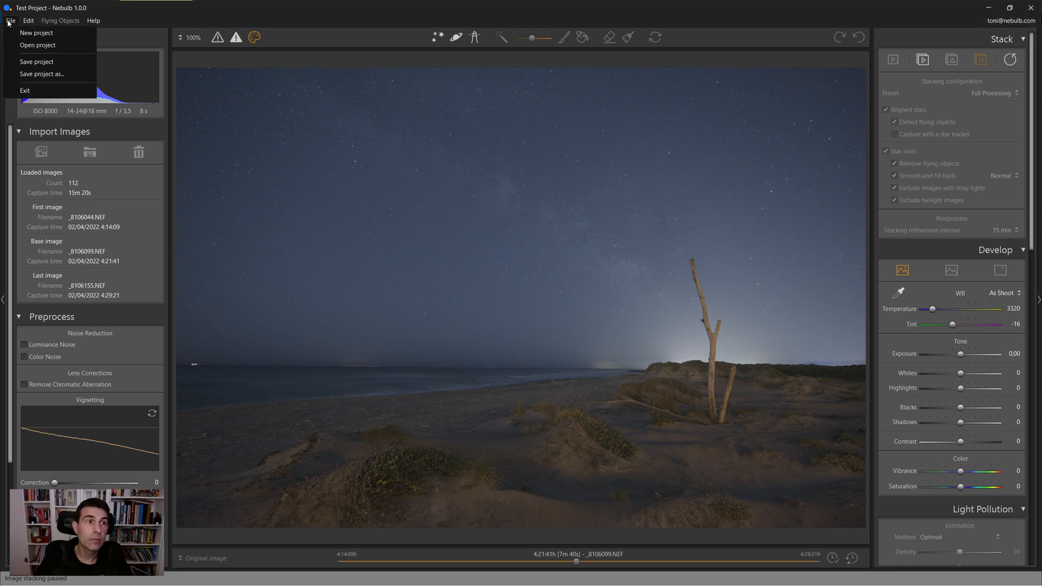
left_click(28, 45)
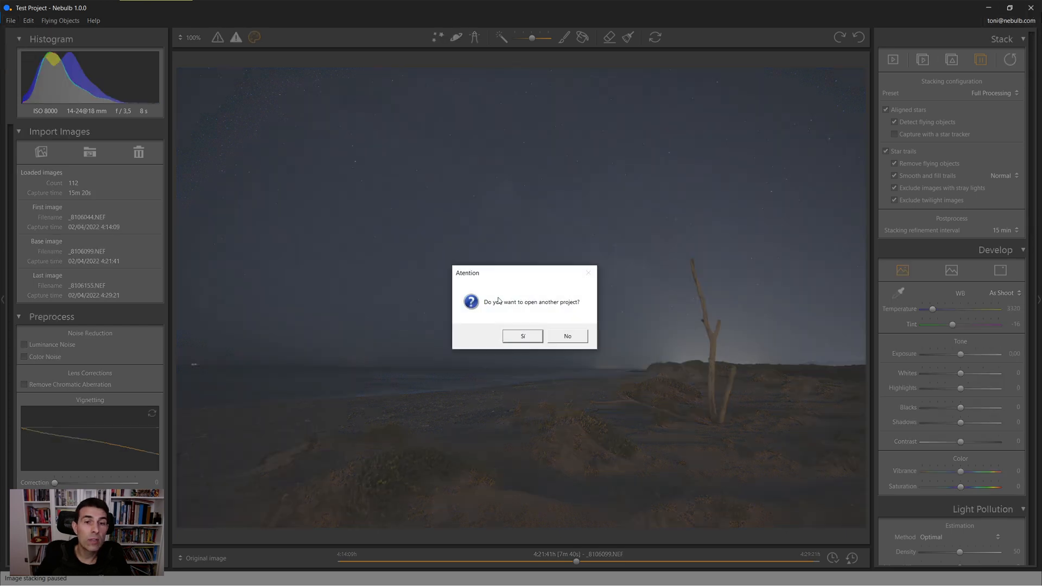
left_click(526, 336)
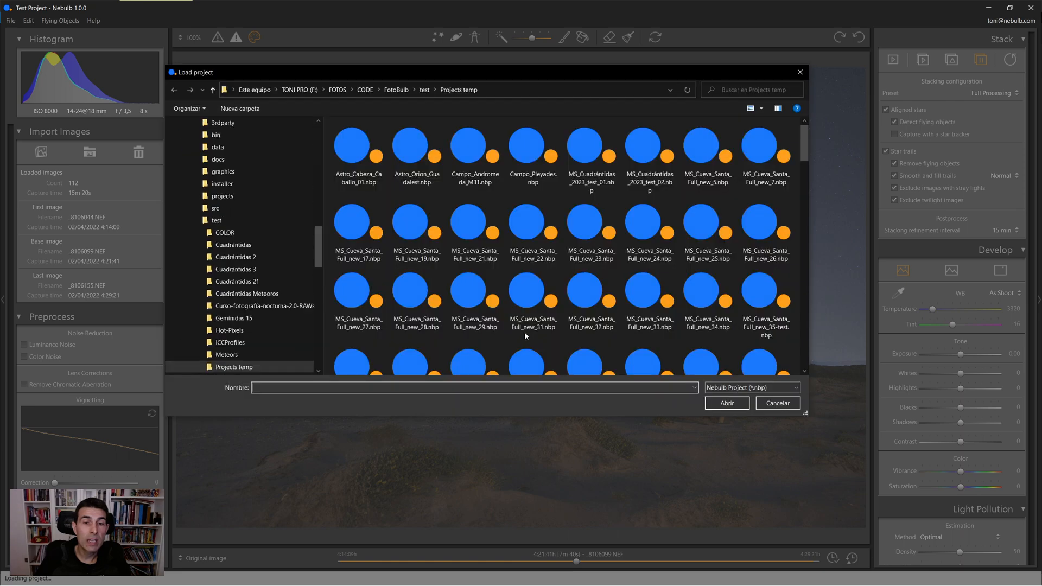
left_click(395, 90)
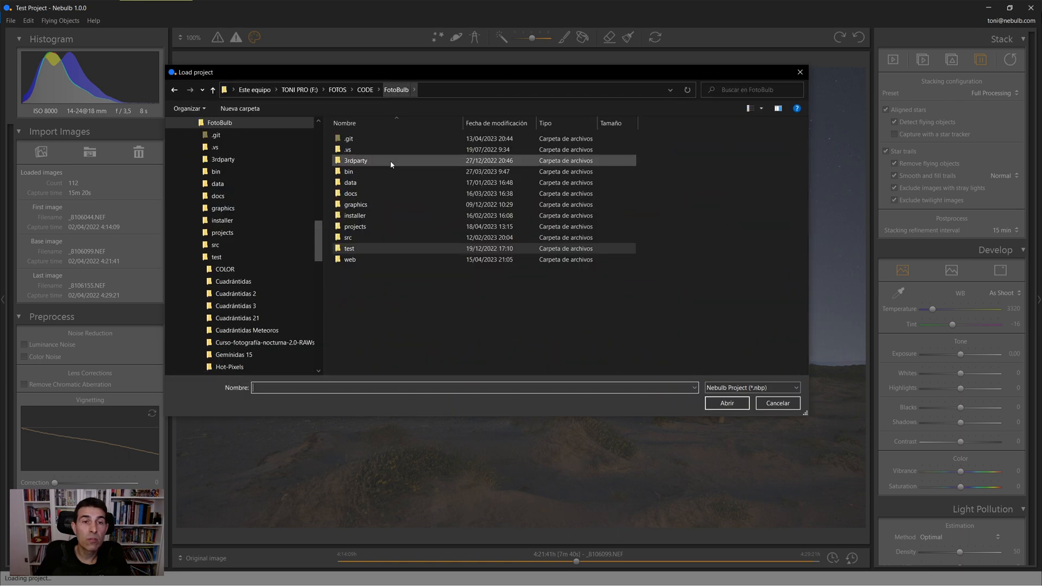
double_click(350, 226)
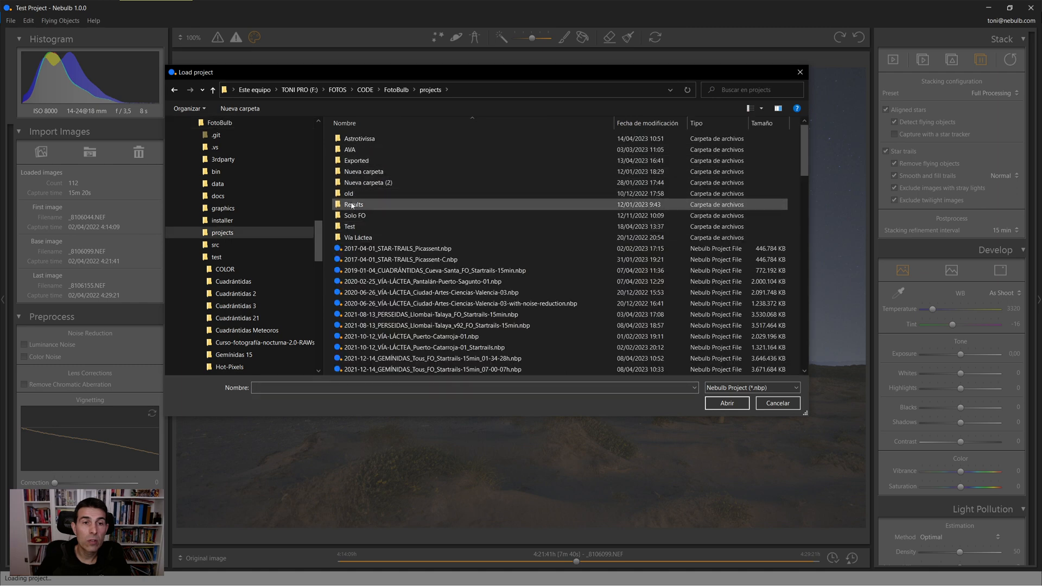
double_click(350, 226)
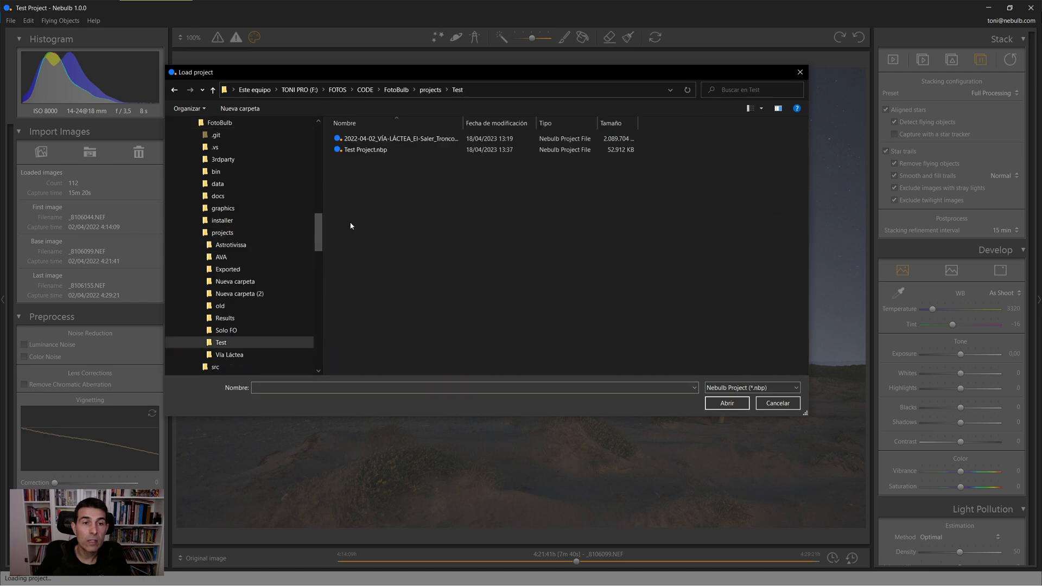
double_click(380, 139)
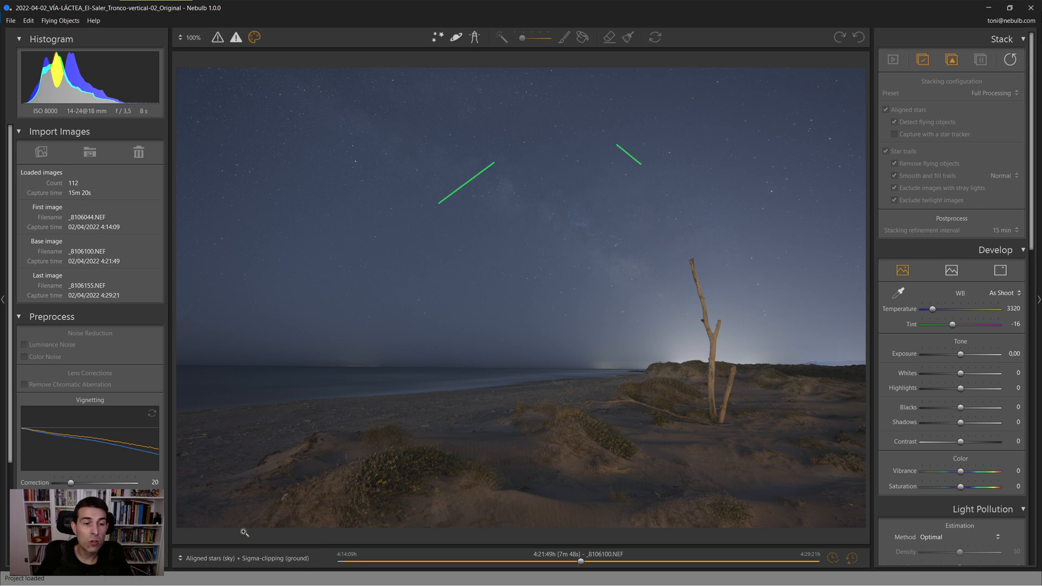
Display the original image instead of the stacked result and hide the meteor markers.
left_click(233, 559)
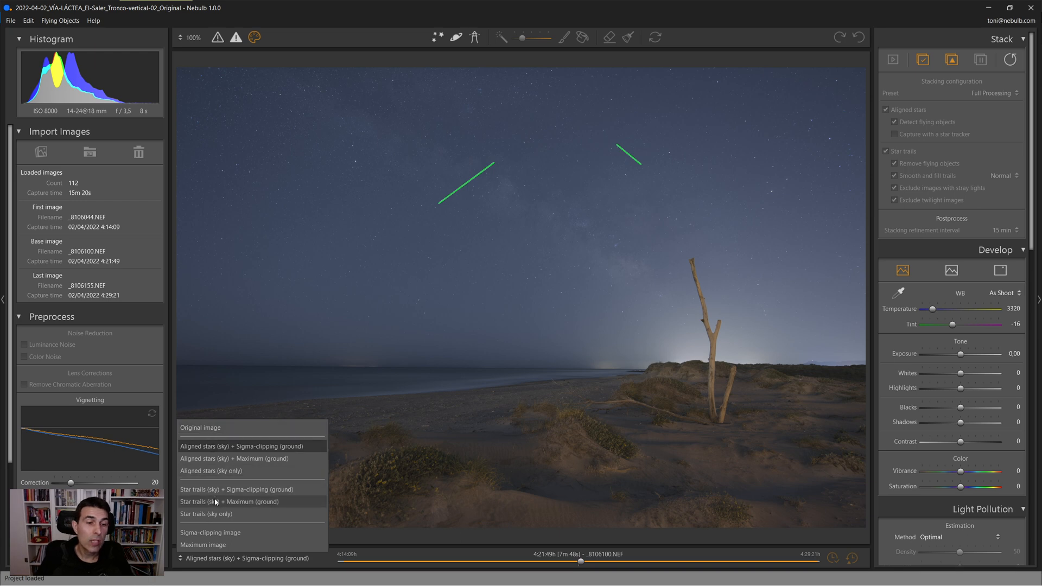
left_click(220, 430)
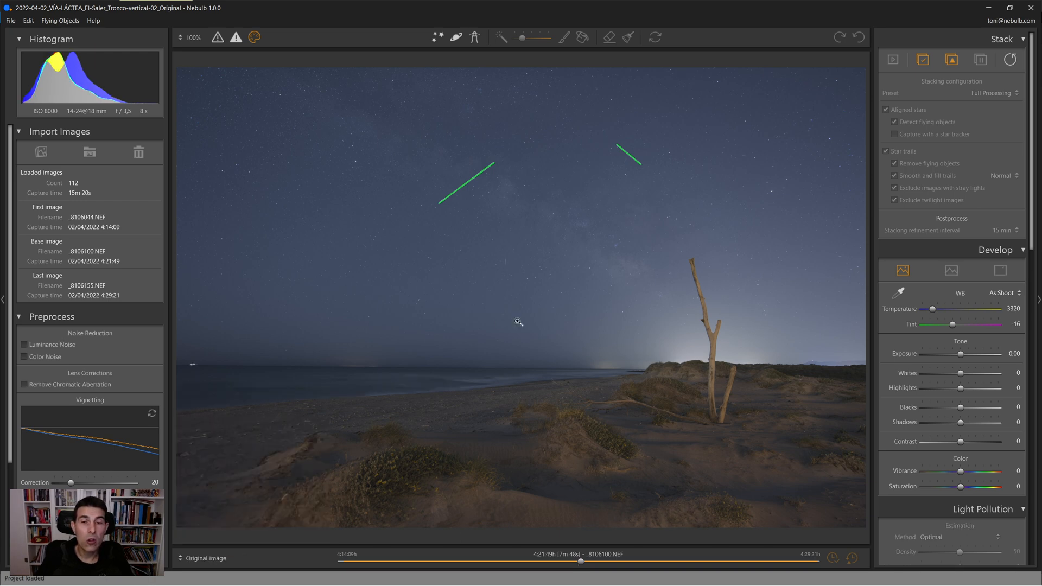
left_click(616, 286)
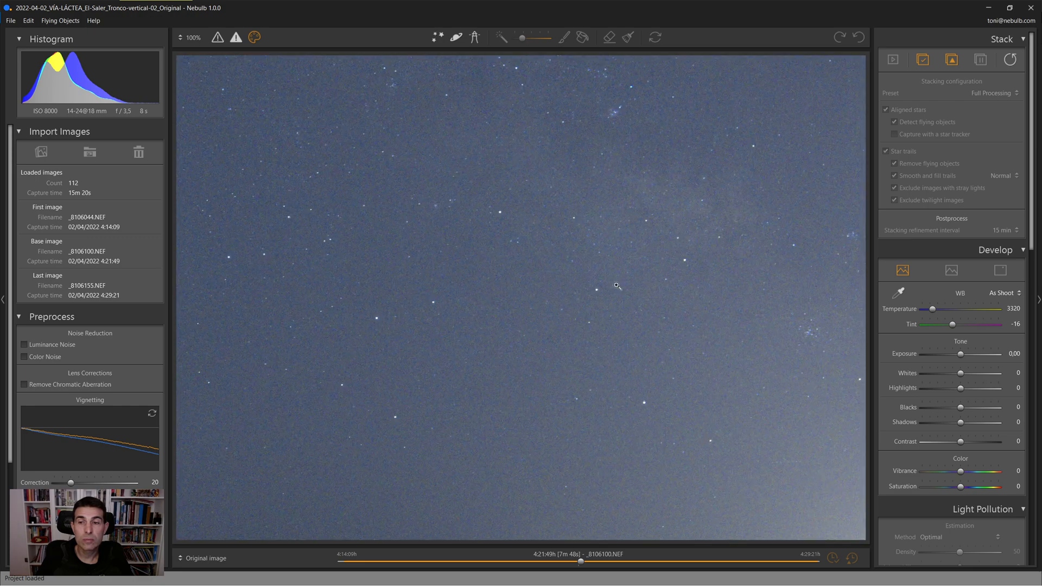
left_click(617, 286)
scroll(953, 293, "down", 8)
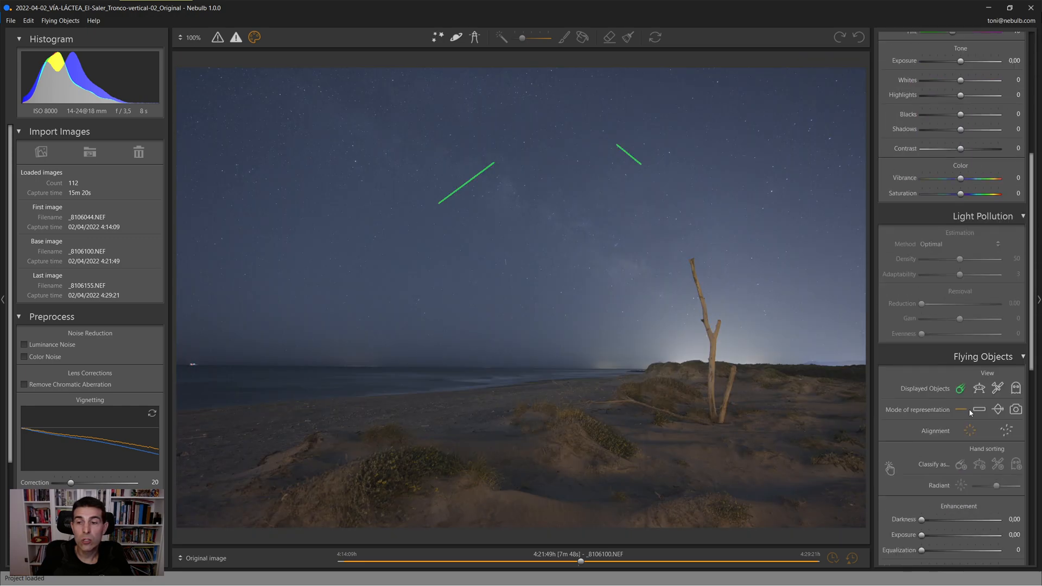
left_click(960, 388)
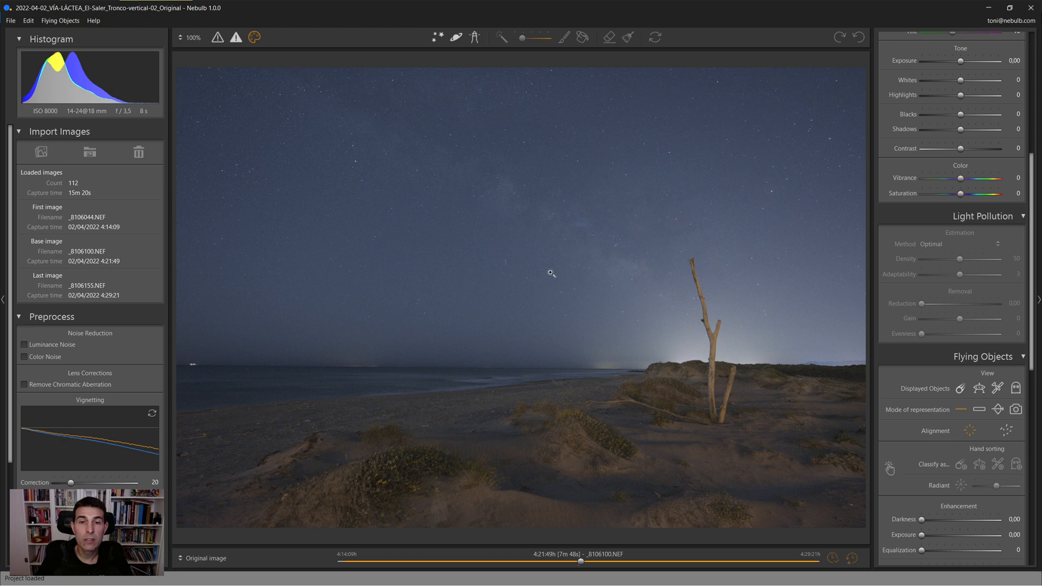
Examine the noise in the original image's sky at full size, around the tree trunk and the Milky Way.
left_click(592, 339)
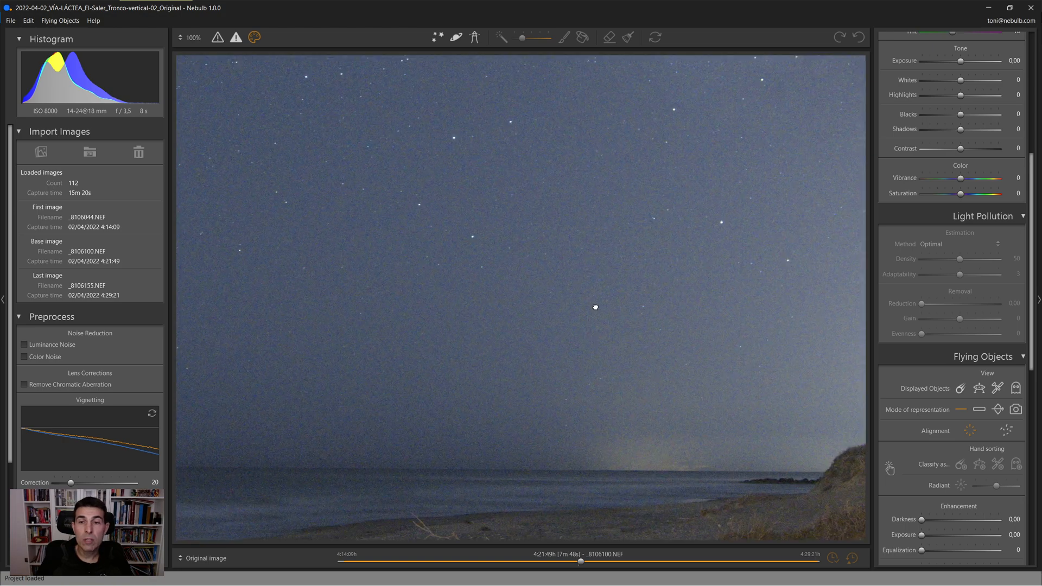
left_click_drag(595, 308, 477, 299)
left_click_drag(698, 168, 622, 296)
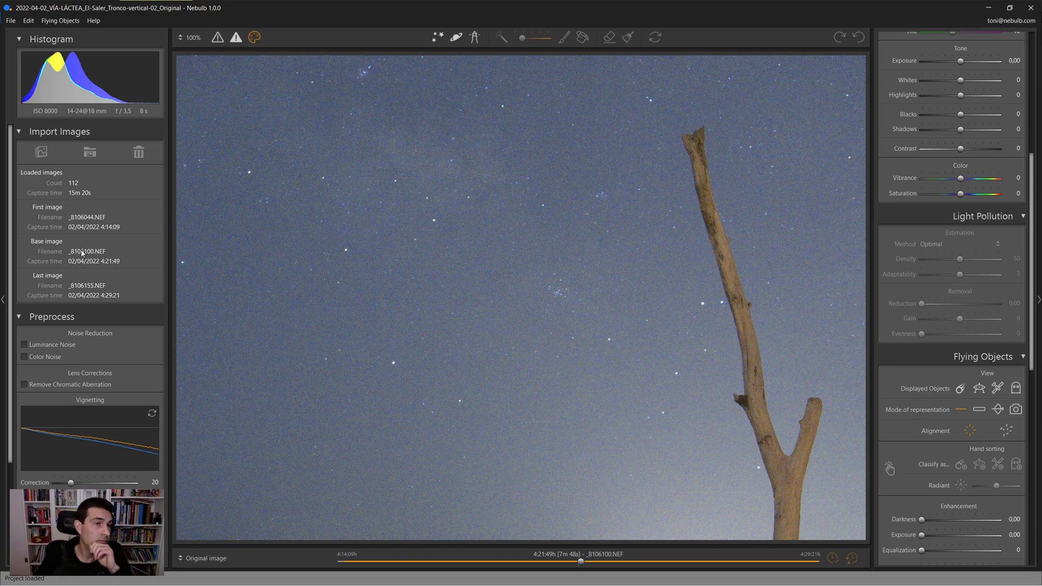
left_click(477, 276)
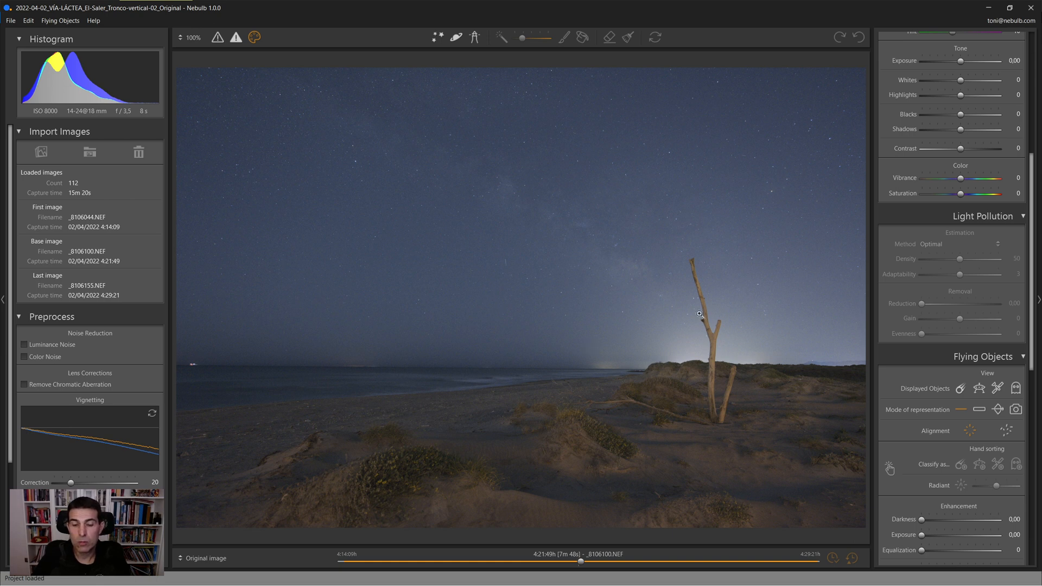
left_click(591, 320)
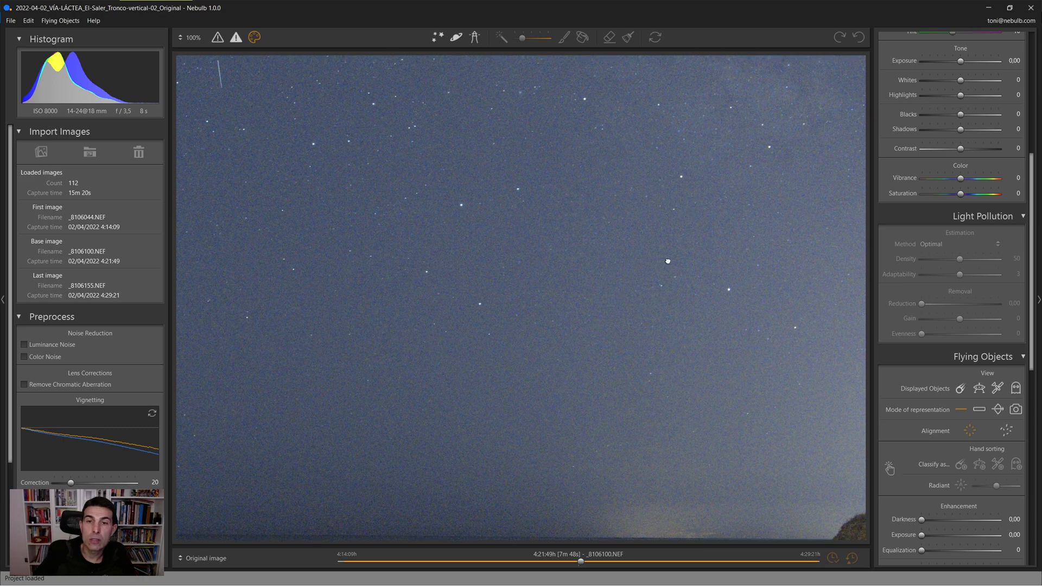
left_click_drag(667, 255, 600, 344)
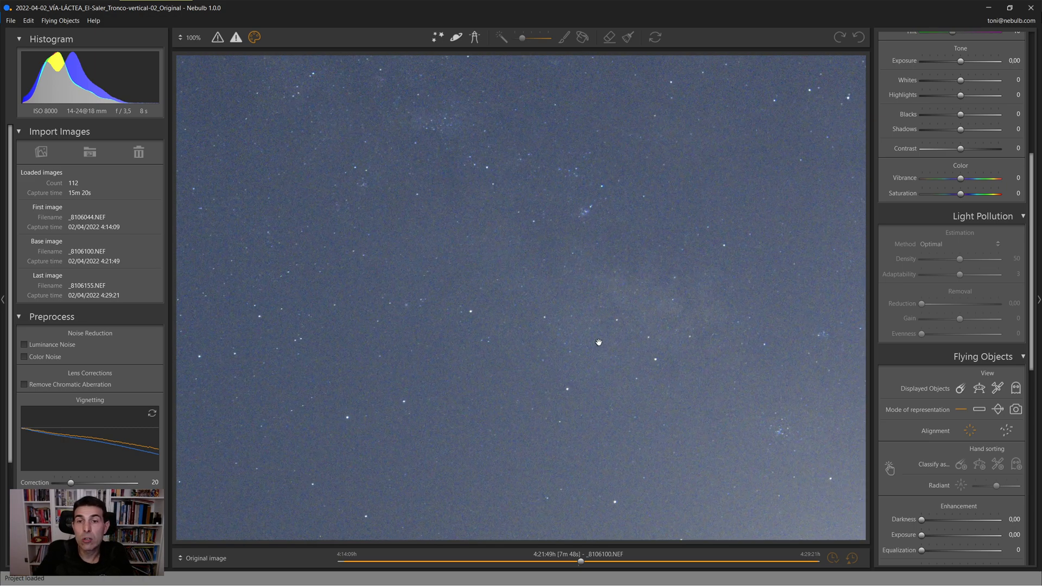
Show the Aligned stars (sky) + Sigma-clipping (ground) result and examine its stars and sky noise close up.
left_click(210, 559)
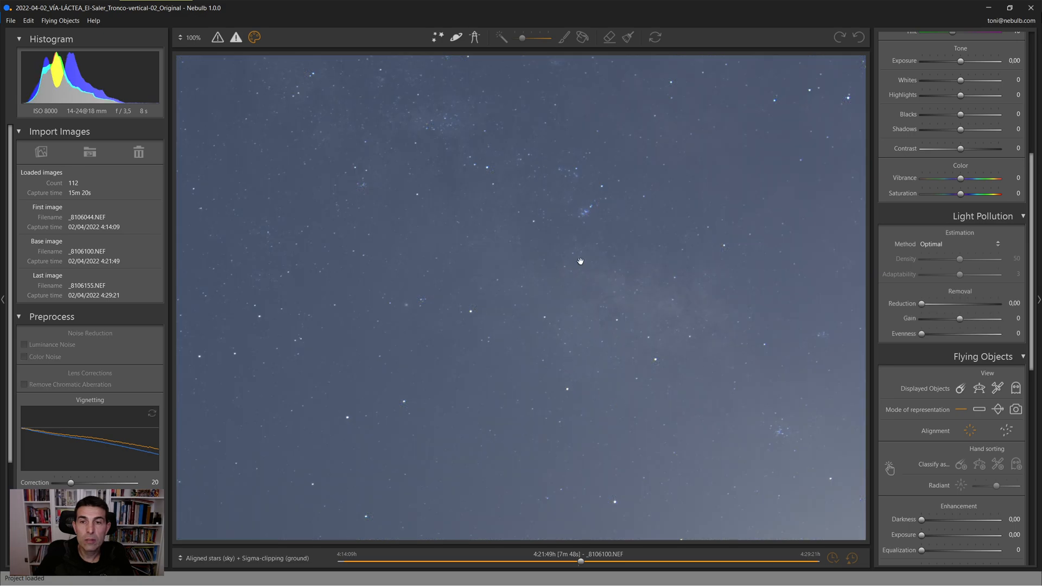
left_click_drag(616, 249, 591, 294)
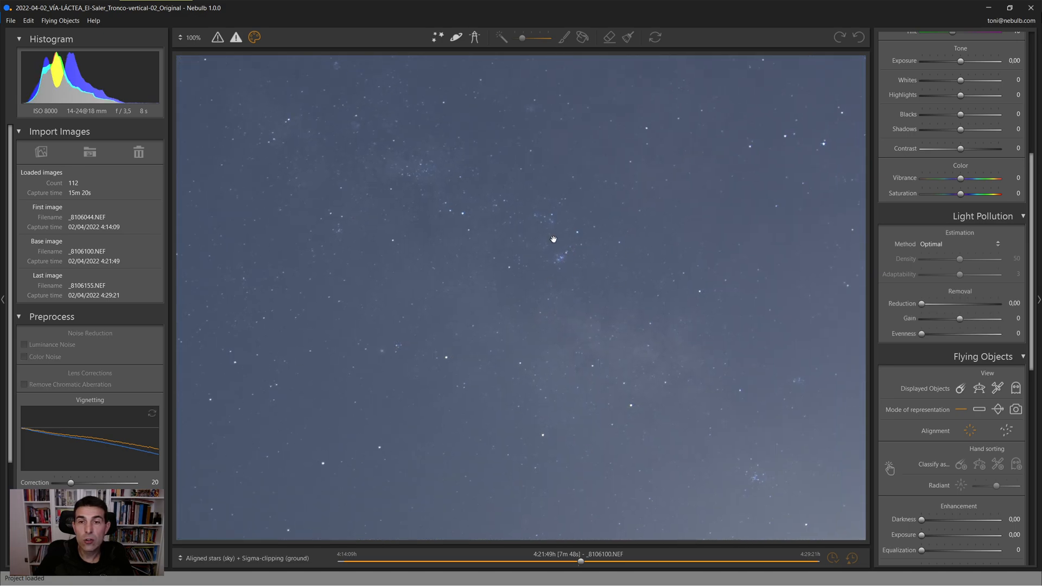
left_click_drag(441, 283, 556, 306)
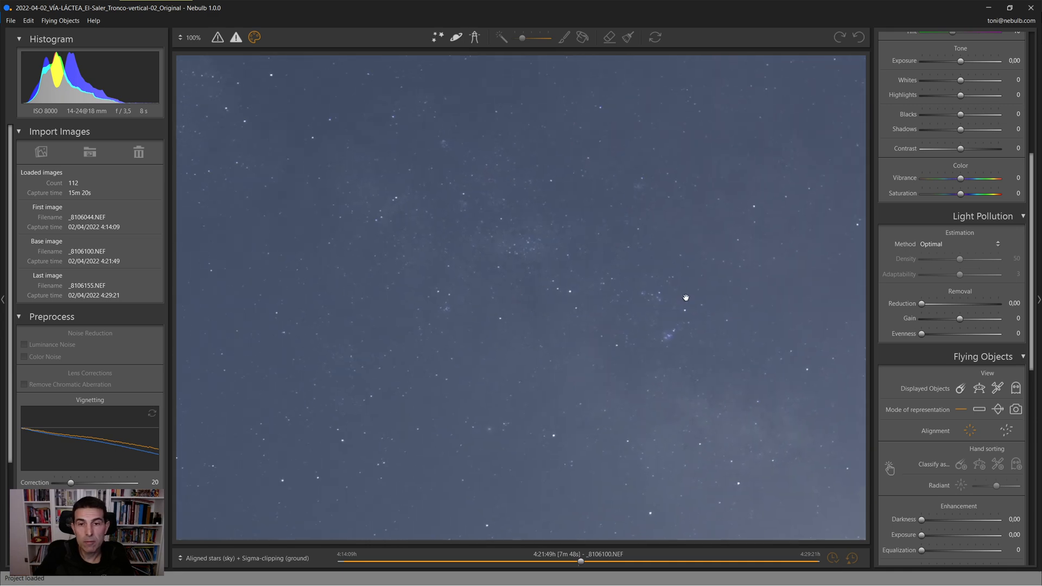
scroll(686, 313, "up", 2)
scroll(685, 313, "up", 2)
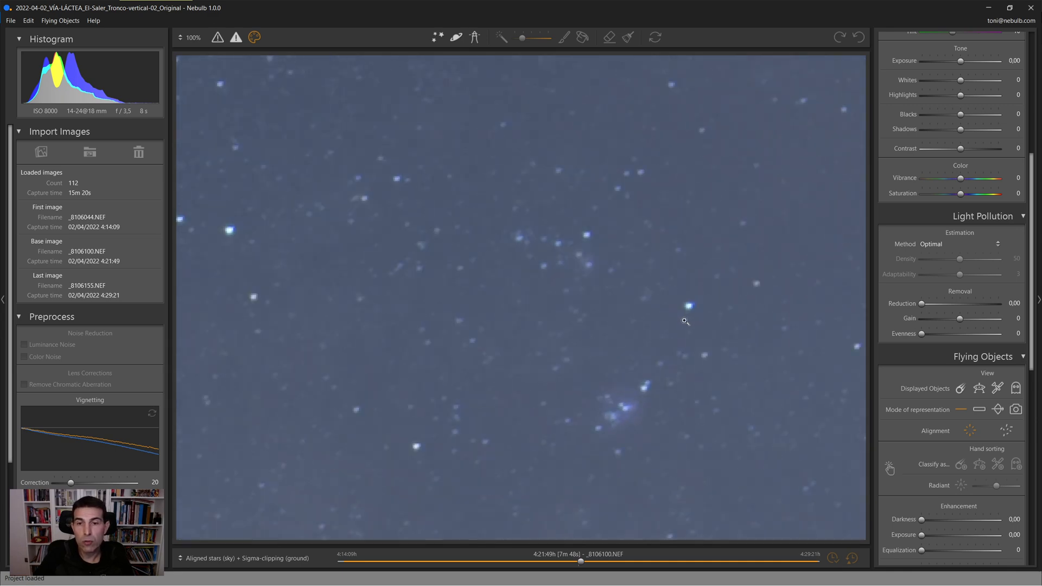
scroll(600, 320, "down", 5)
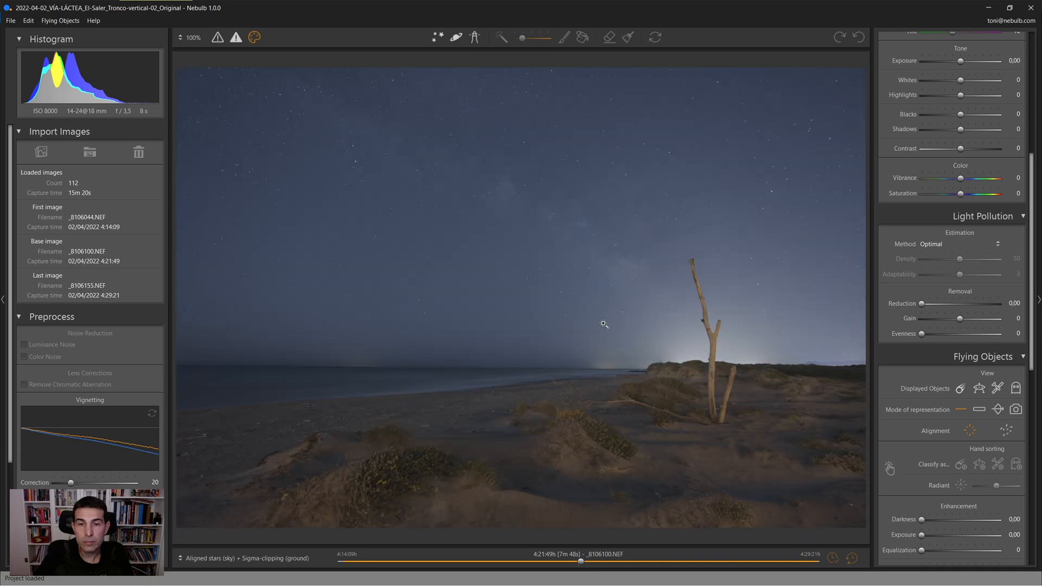
scroll(597, 205, "up", 2)
scroll(596, 205, "up", 2)
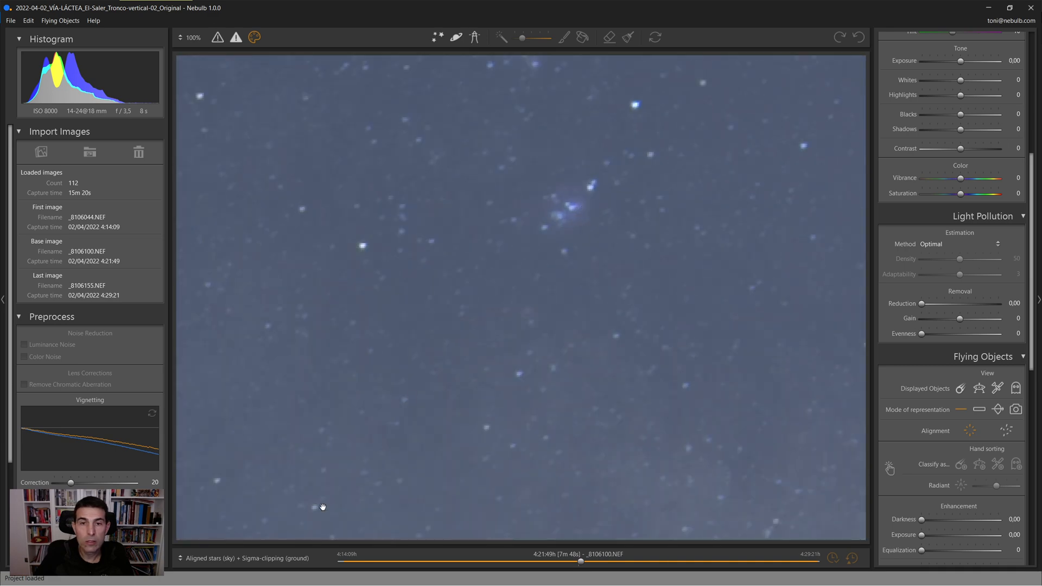
Compare the same sky detail in the original image and in the Aligned stars (sky) + Sigma-clipping (ground) result.
left_click(268, 558)
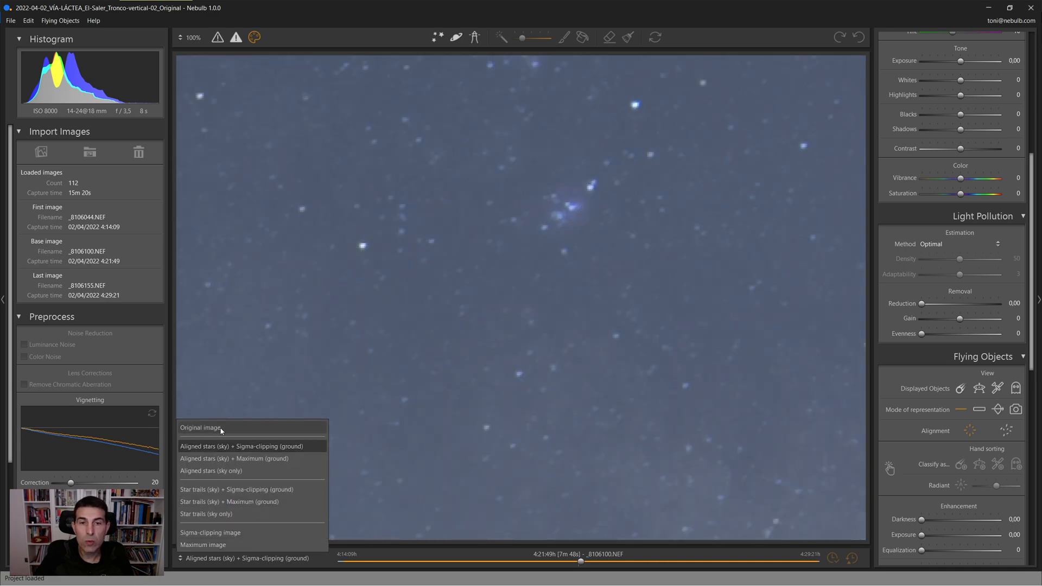
left_click(247, 428)
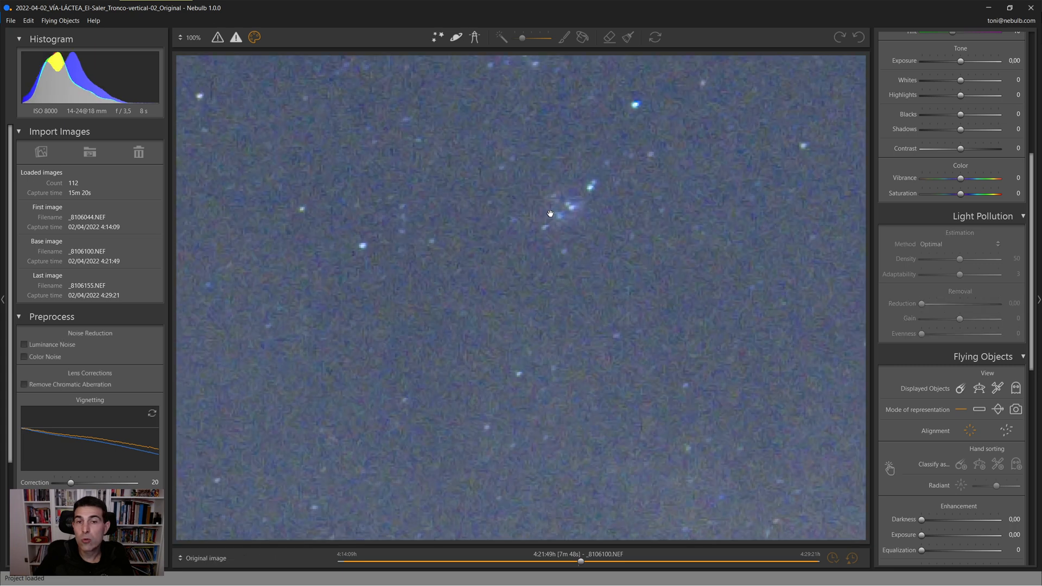
left_click_drag(565, 233, 544, 284)
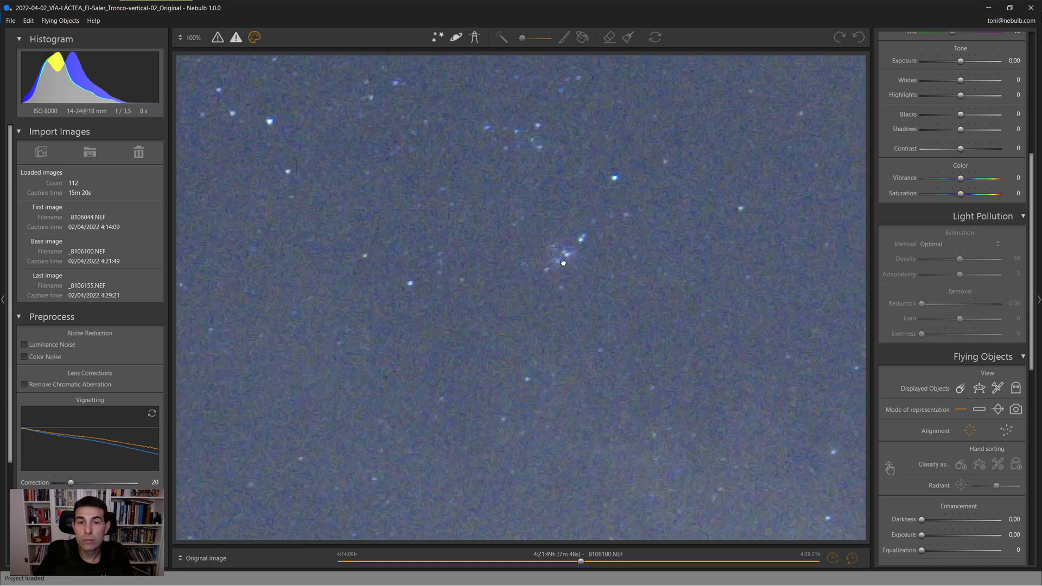
left_click(221, 559)
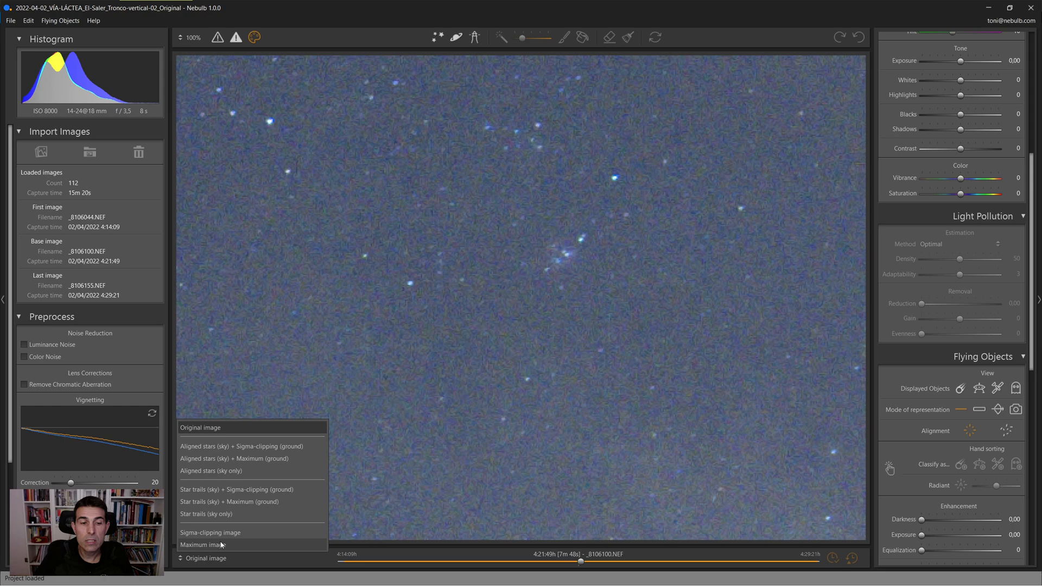
left_click(244, 447)
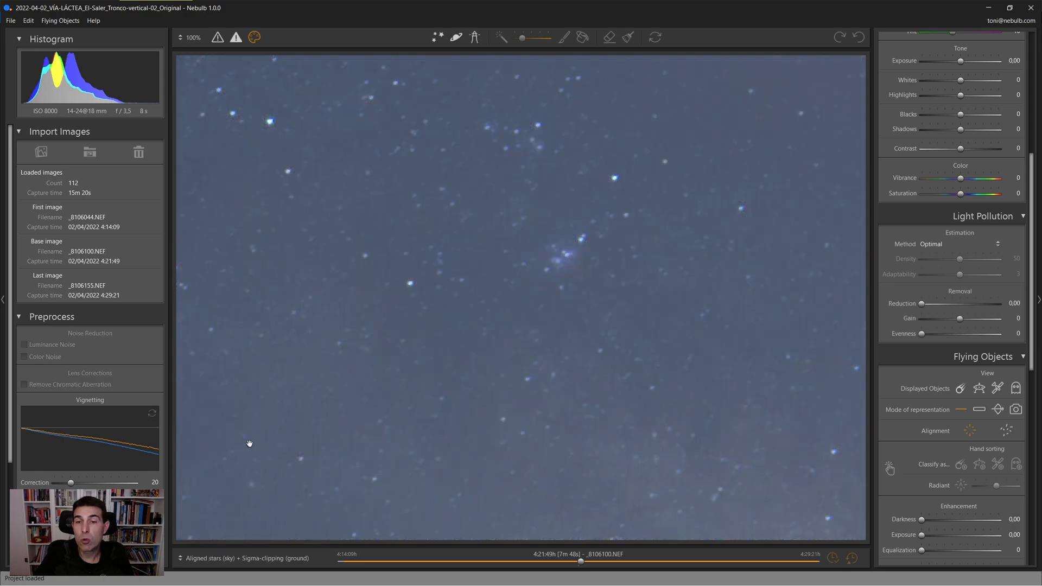
left_click(562, 258)
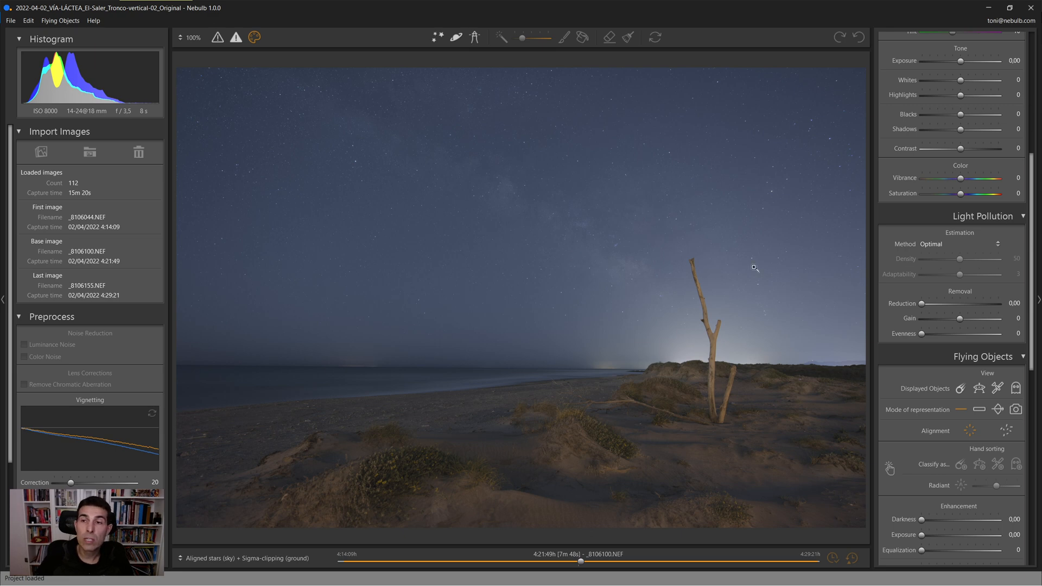
Examine the Milky Way in the stacked result up close and review the image stacking status and develop settings.
scroll(969, 234, "up", 3)
scroll(969, 234, "up", 2)
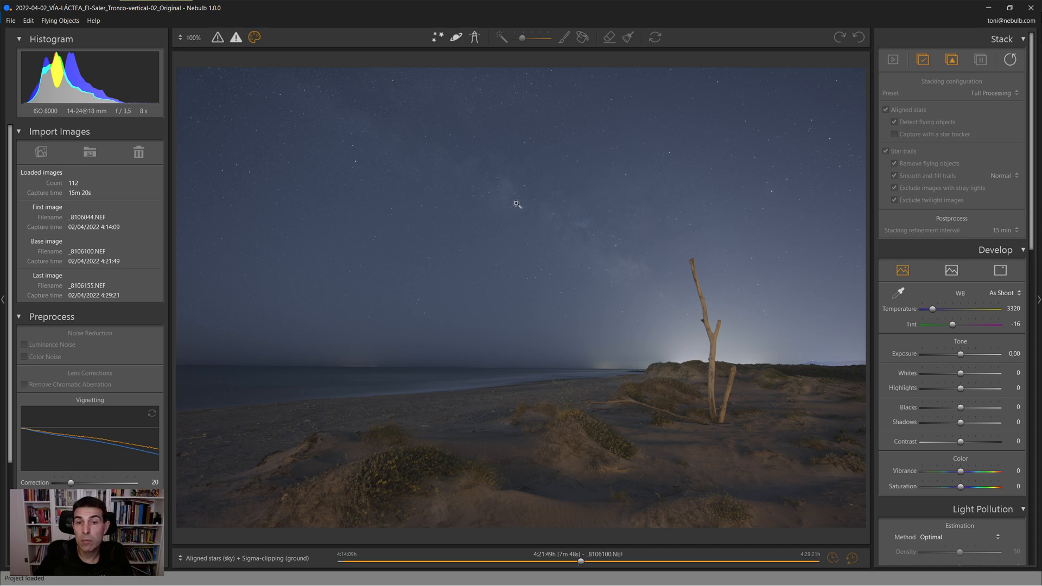
left_click(612, 244)
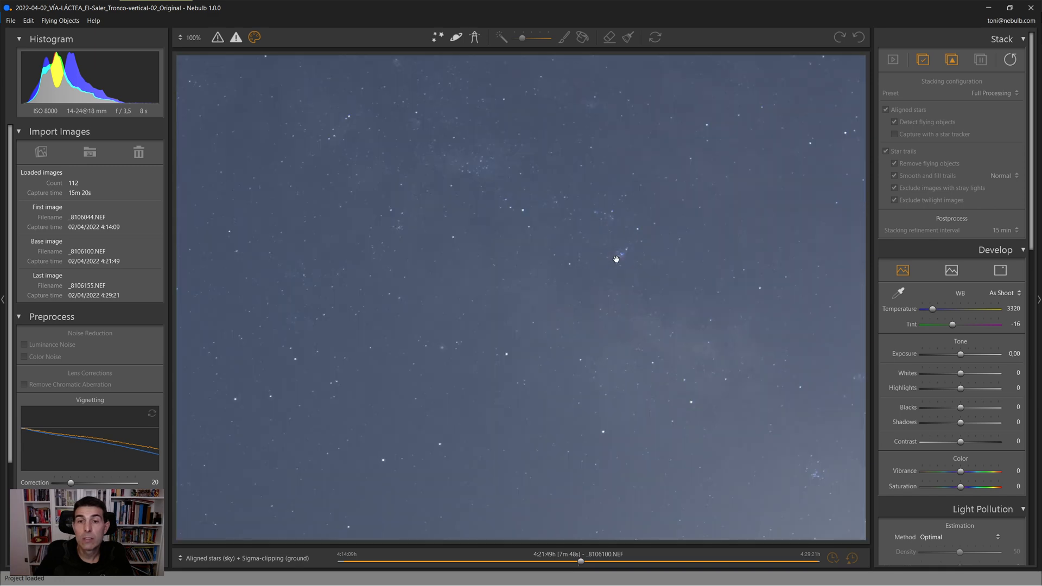
left_click_drag(615, 323, 600, 348)
left_click(600, 331)
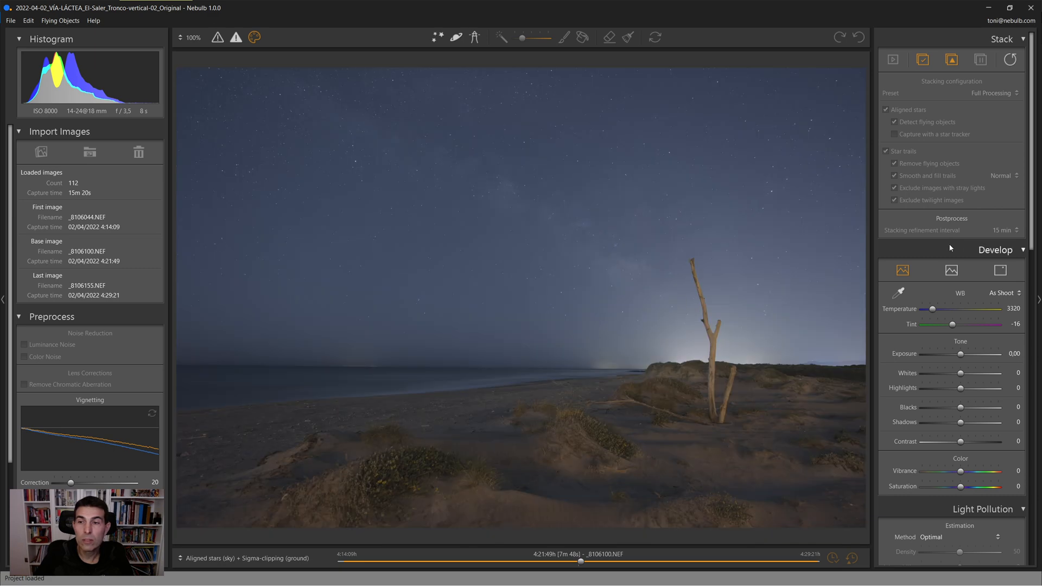
scroll(949, 248, "down", 1)
scroll(949, 248, "up", 1)
mouse_move(1030, 96)
left_mouse_down()
mouse_move(1039, 394)
mouse_move(1031, 98)
left_mouse_up()
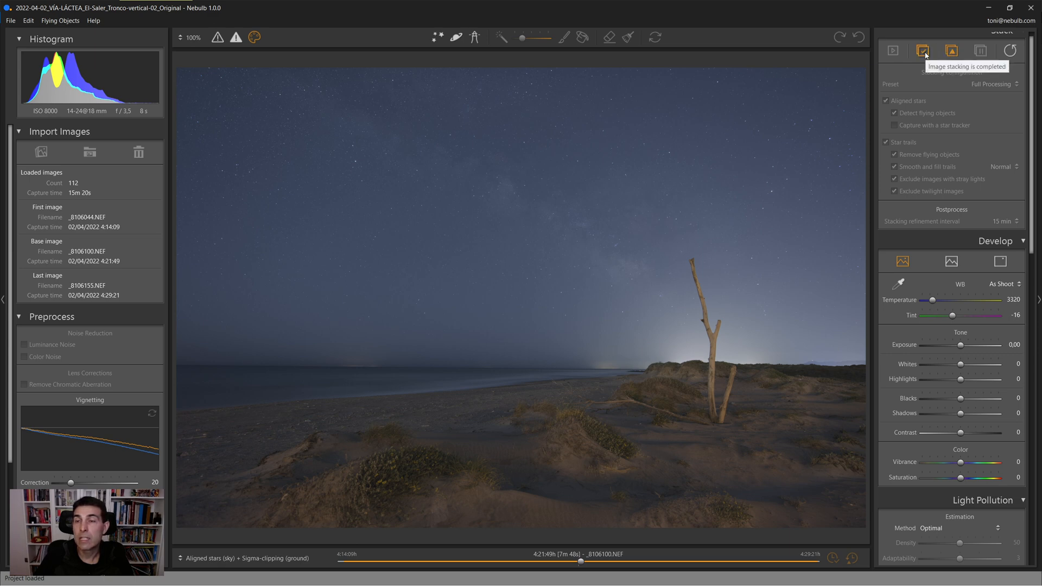
left_click_drag(1031, 87, 1032, 130)
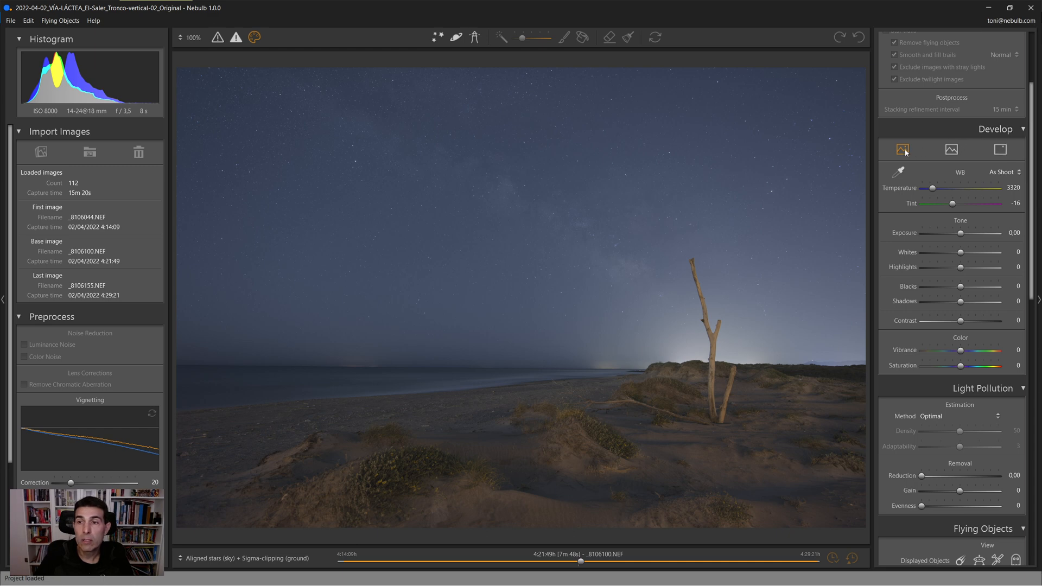
Try raising the whole image's exposure to +0.96, then return it to 0.
left_click_drag(961, 235, 965, 234)
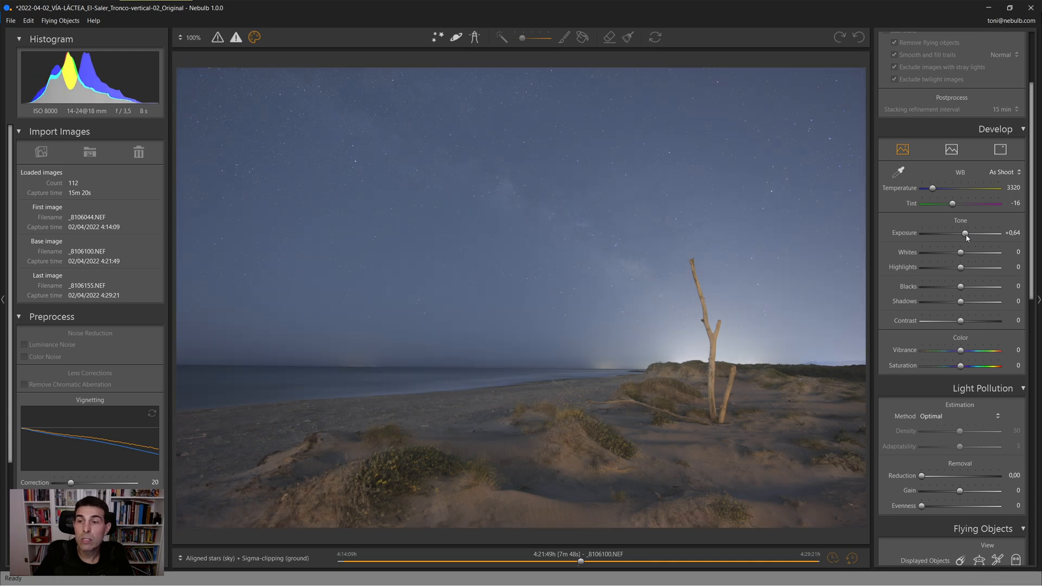
left_click_drag(966, 234, 969, 235)
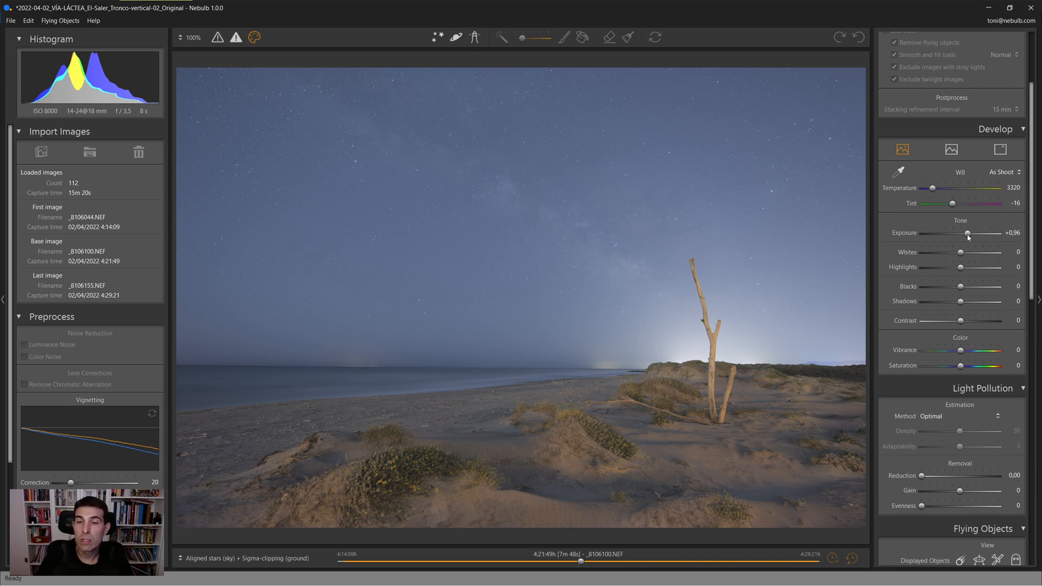
left_click_drag(968, 234, 961, 234)
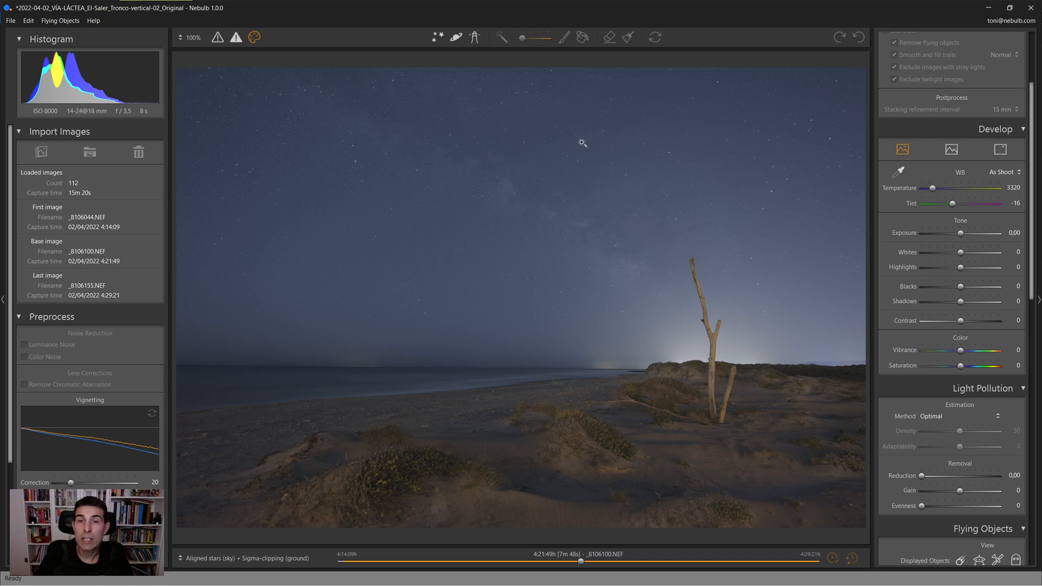
Try an exposure of +1.34 on the ground only and -1.93 on the sky only, resetting each to 0.
left_click(951, 149)
left_click_drag(961, 233, 972, 235)
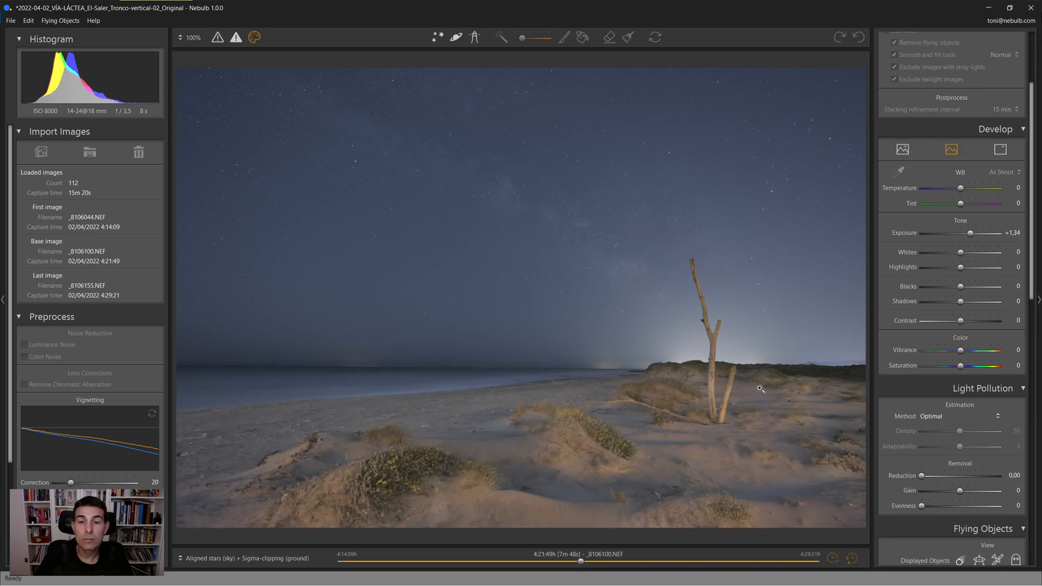
double_click(972, 233)
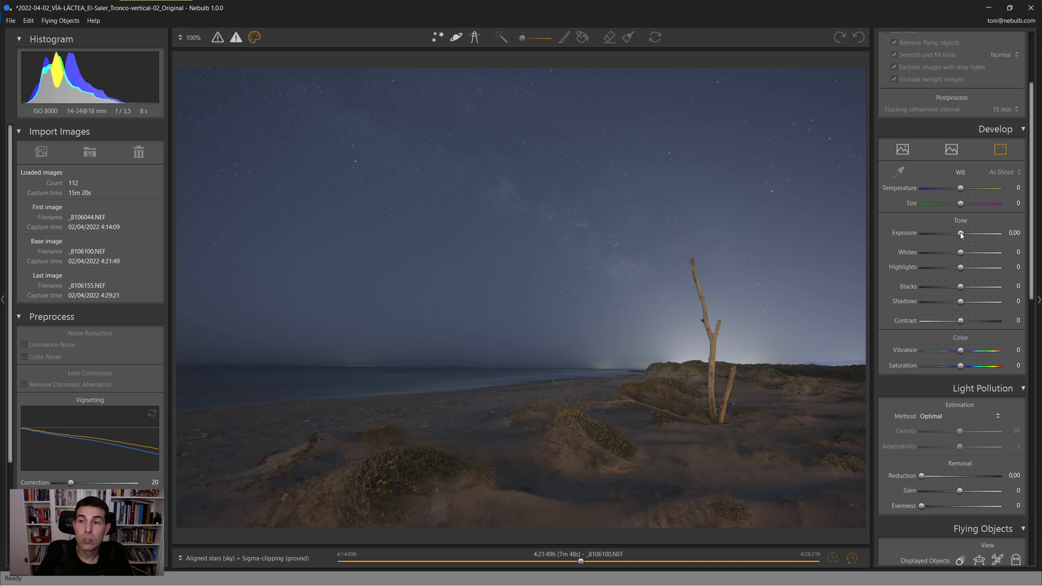
left_click_drag(960, 234, 946, 234)
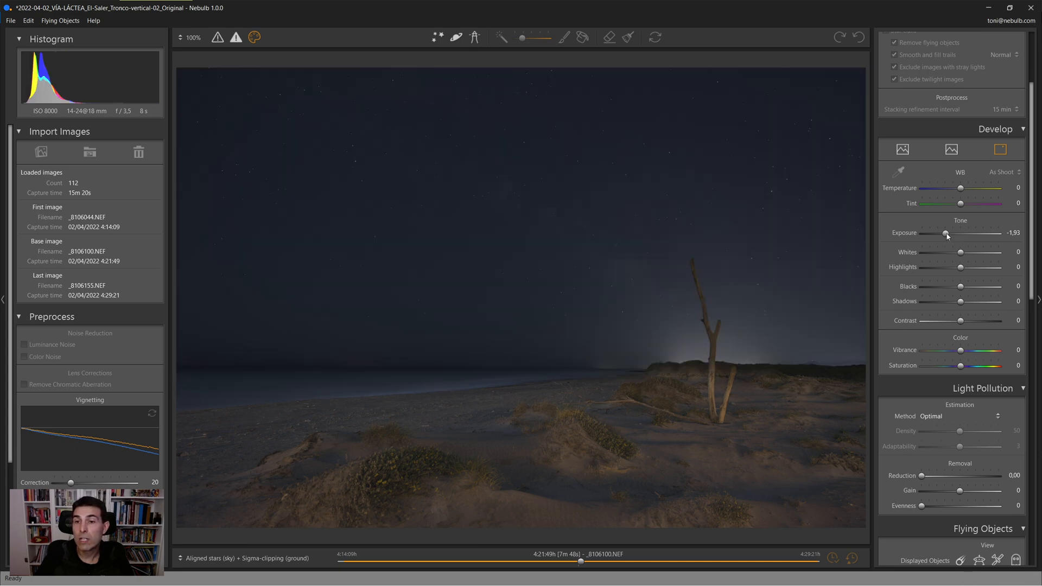
double_click(950, 233)
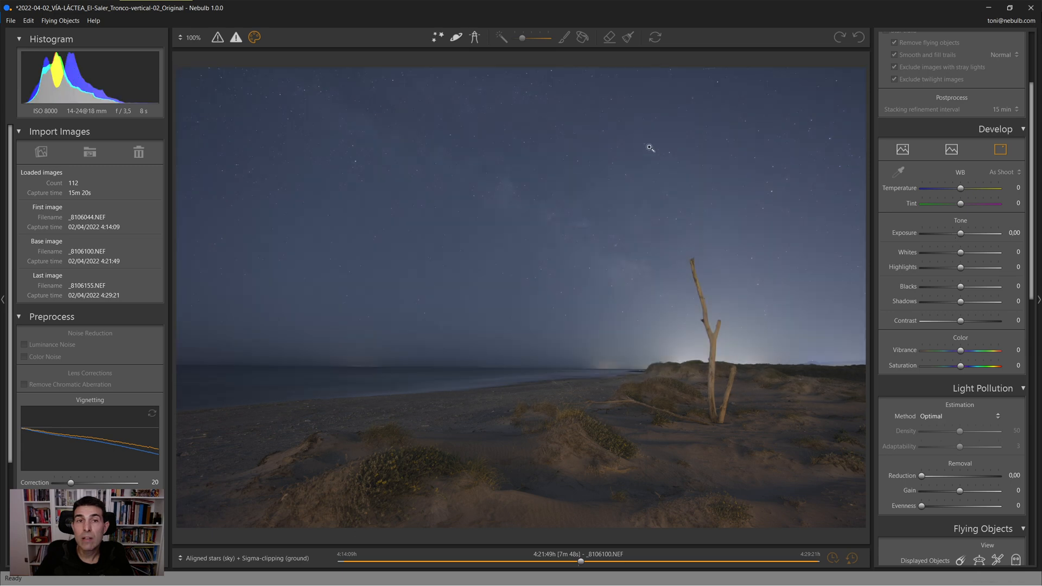
Display the sky mask over the stacked image.
left_click(438, 38)
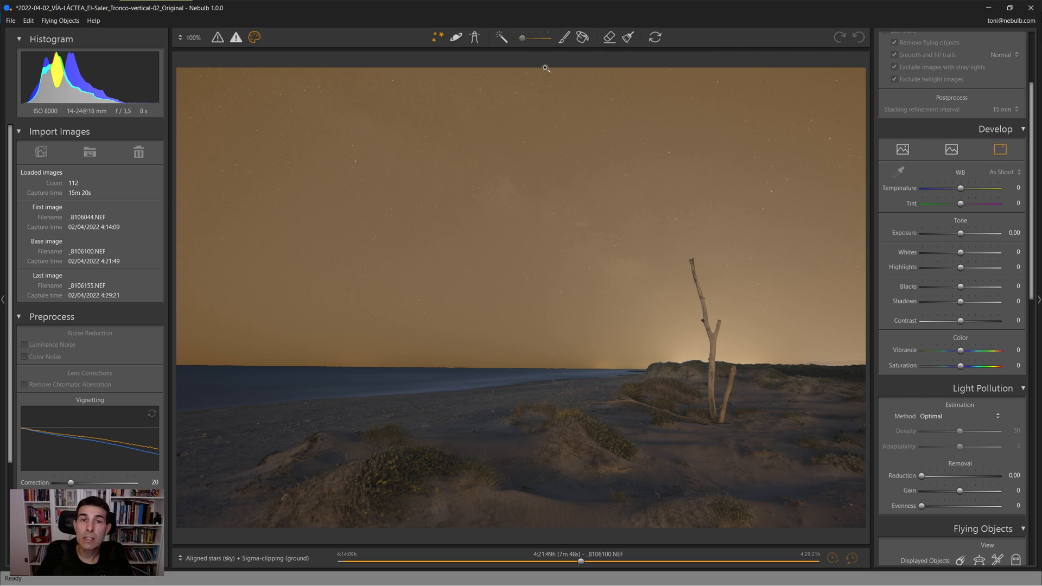
Hide the sky mask overlay and set the develop adjustments to apply to the whole image.
left_click(439, 38)
left_click(951, 150)
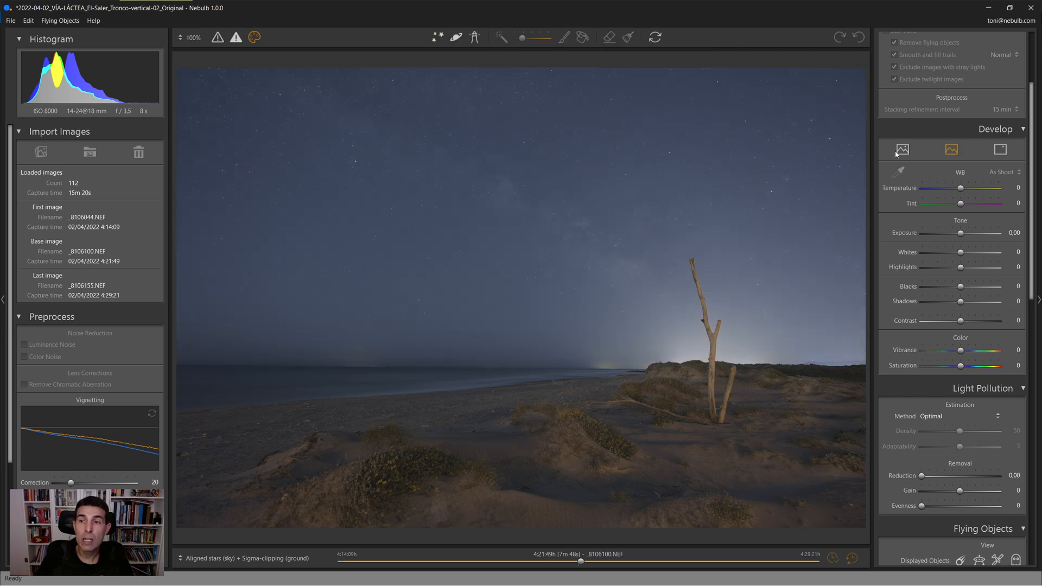
left_click(903, 151)
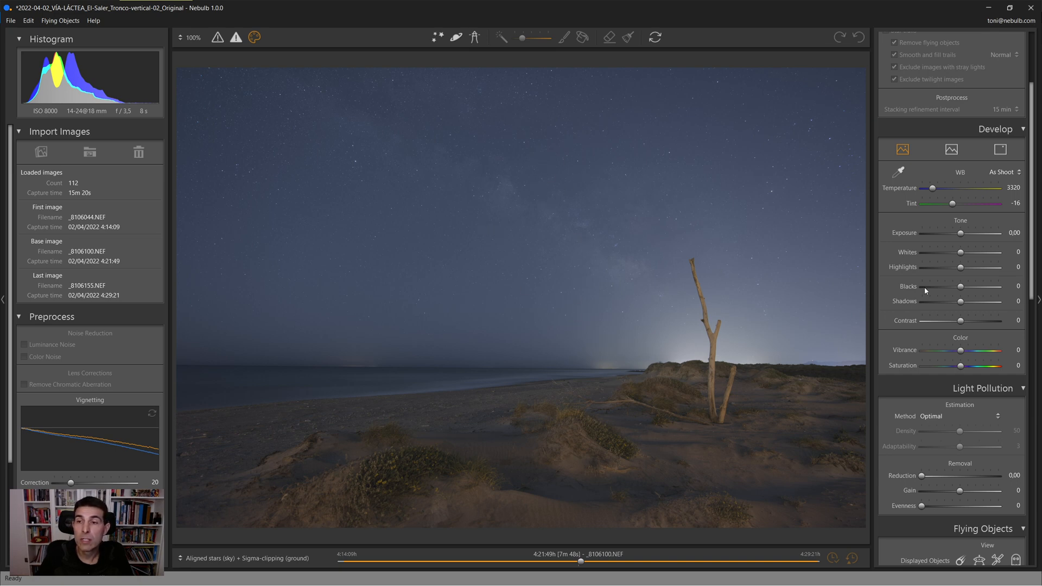
Examine the Milky Way up close in the stacked image with the light pollution reduction still at 0.
left_click_drag(1031, 194, 1025, 275)
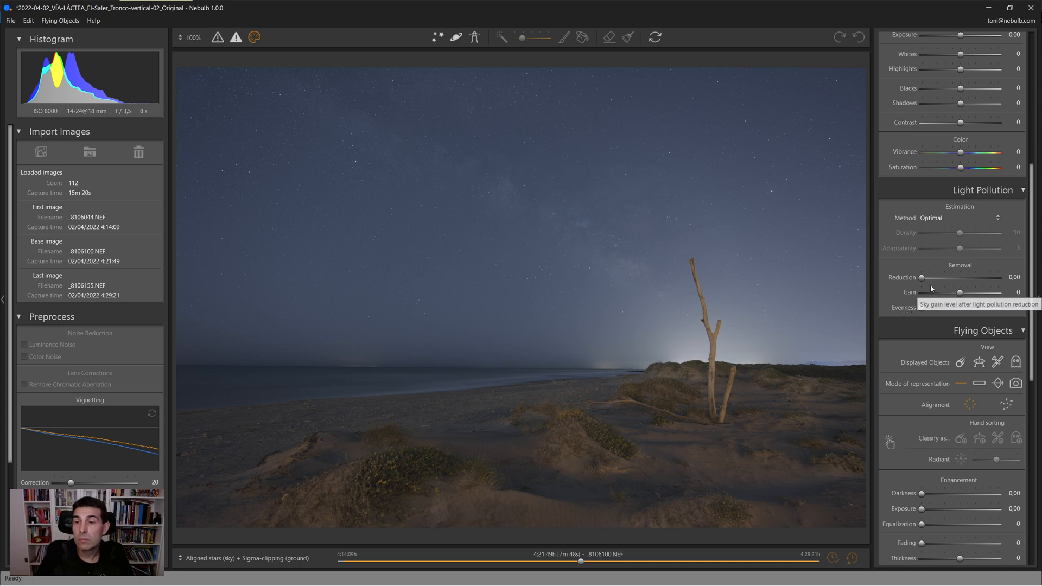
left_click(614, 242)
left_click(611, 245)
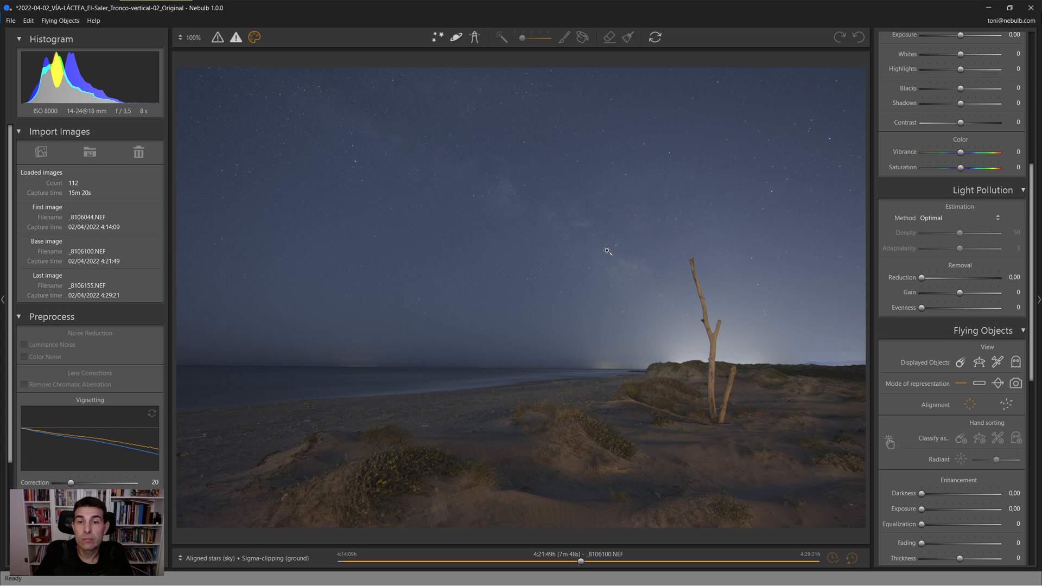
left_click(614, 243)
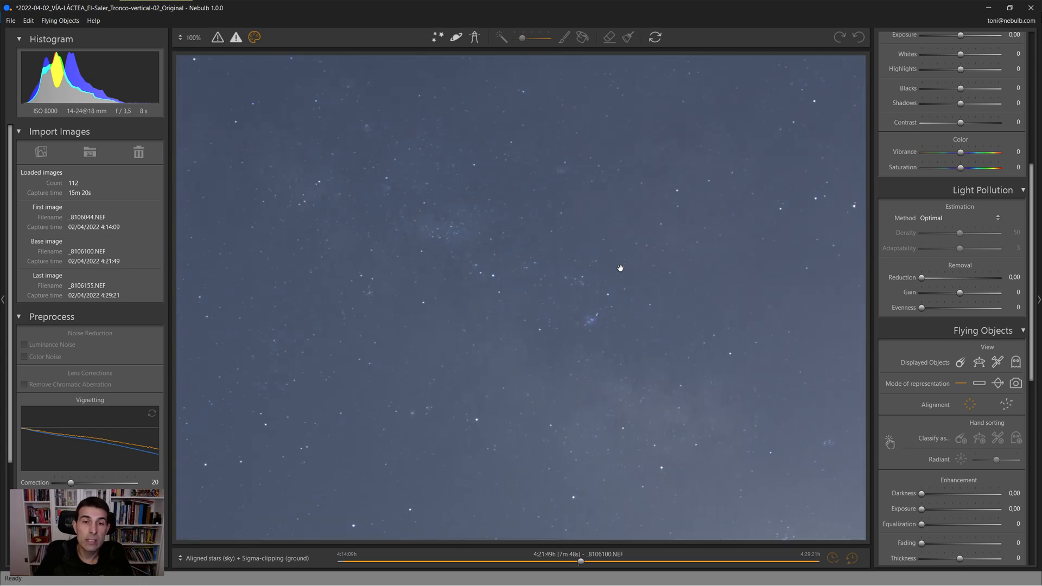
left_click(637, 298)
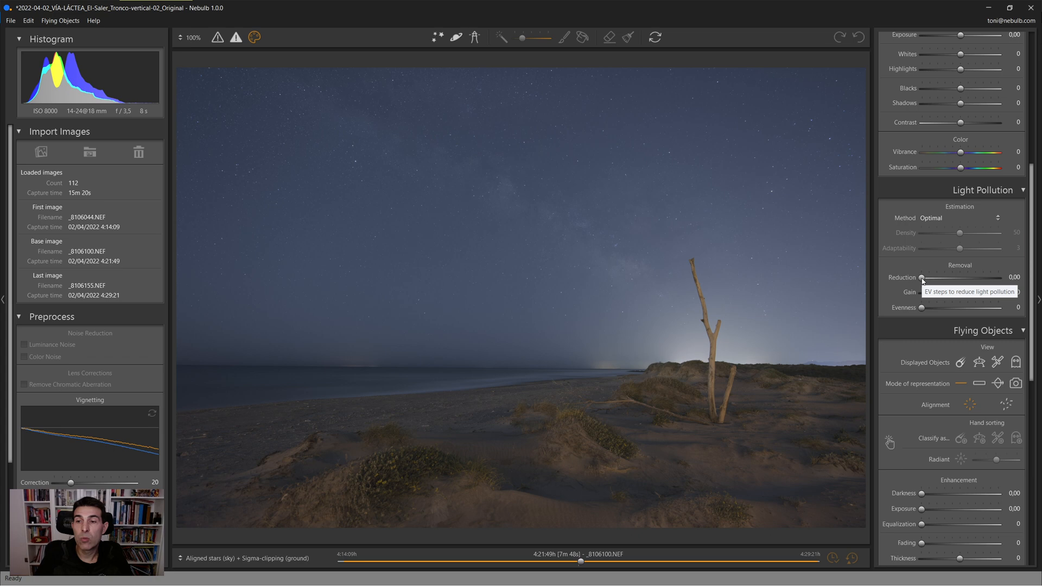
Raise the light pollution reduction gradually through 0.63, 0.87 and 1.03 to 2.01 and inspect the Milky Way up close.
left_click_drag(922, 280, 932, 281)
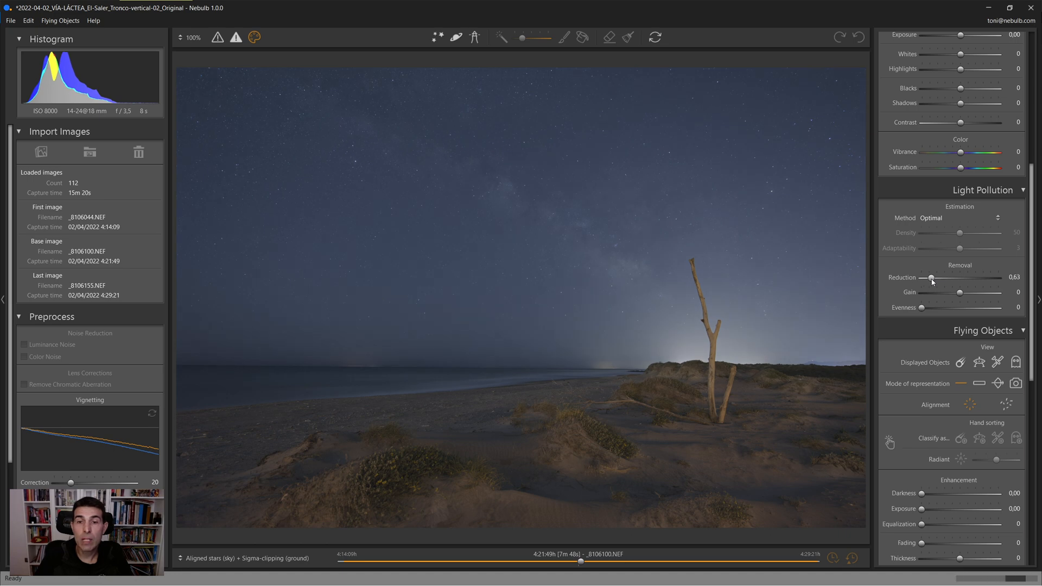
left_click_drag(931, 281, 936, 282)
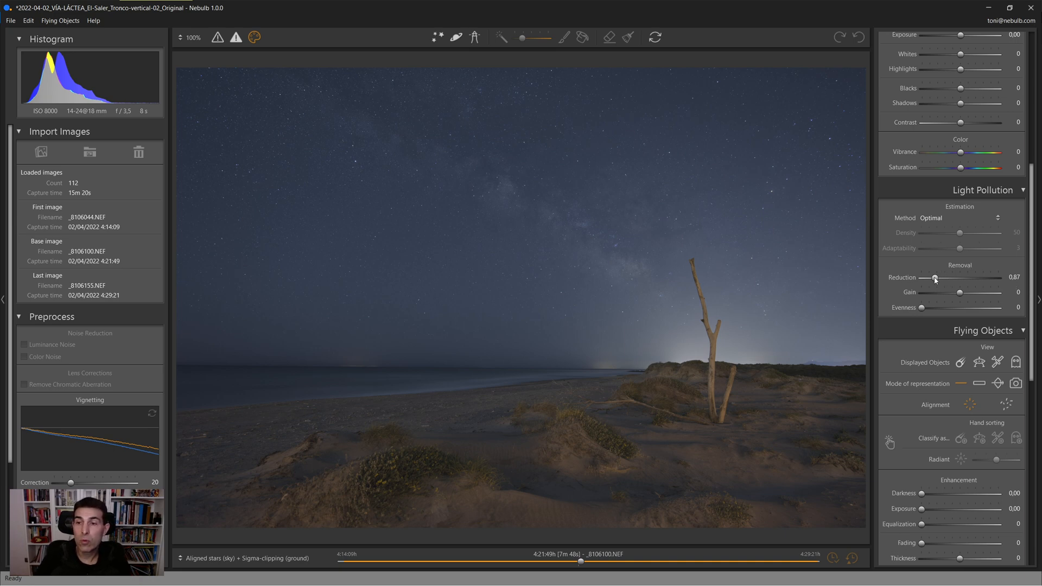
left_click_drag(934, 278, 937, 278)
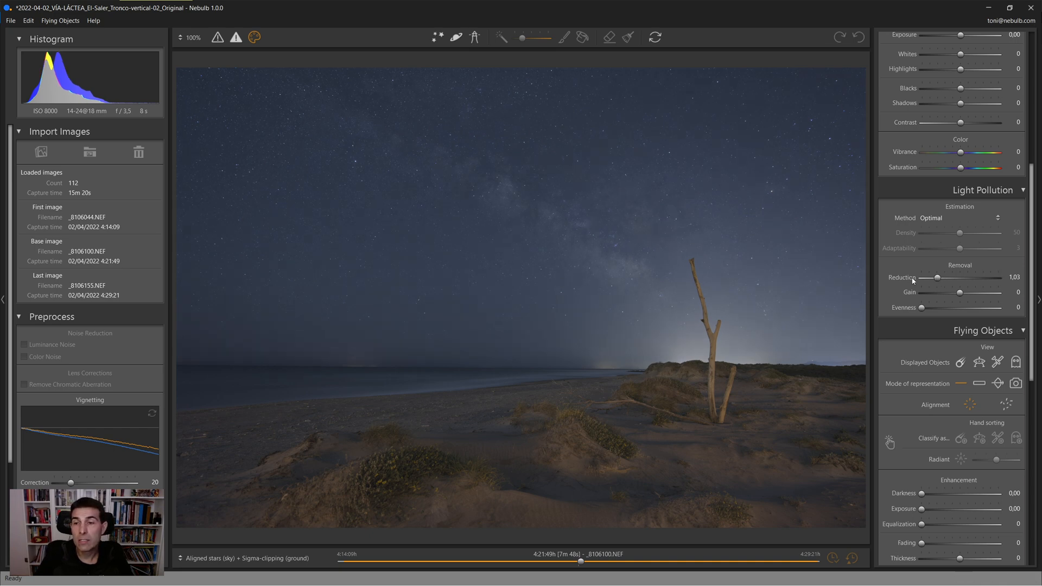
left_click_drag(937, 278, 953, 279)
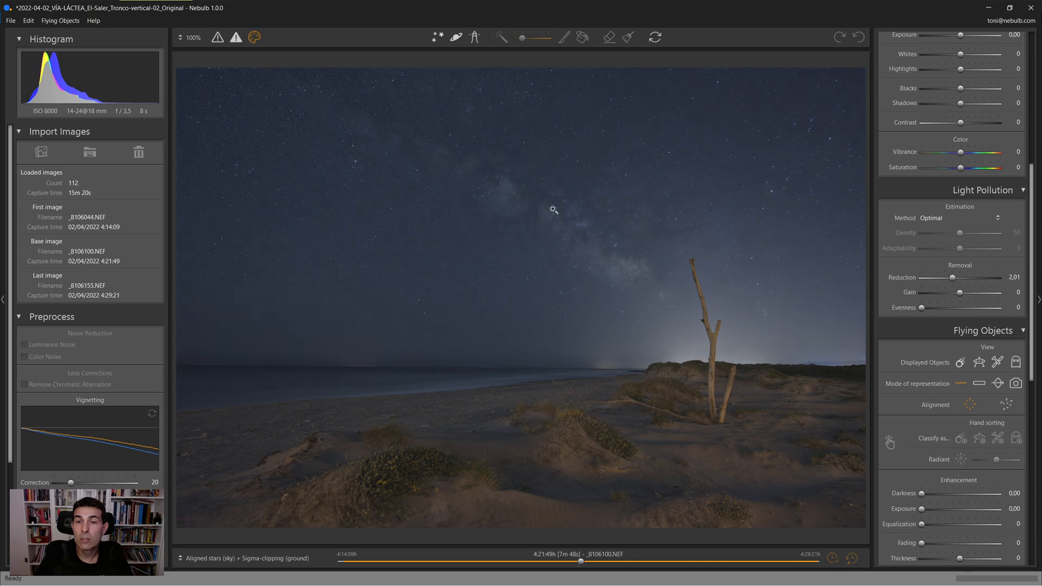
left_click(608, 228)
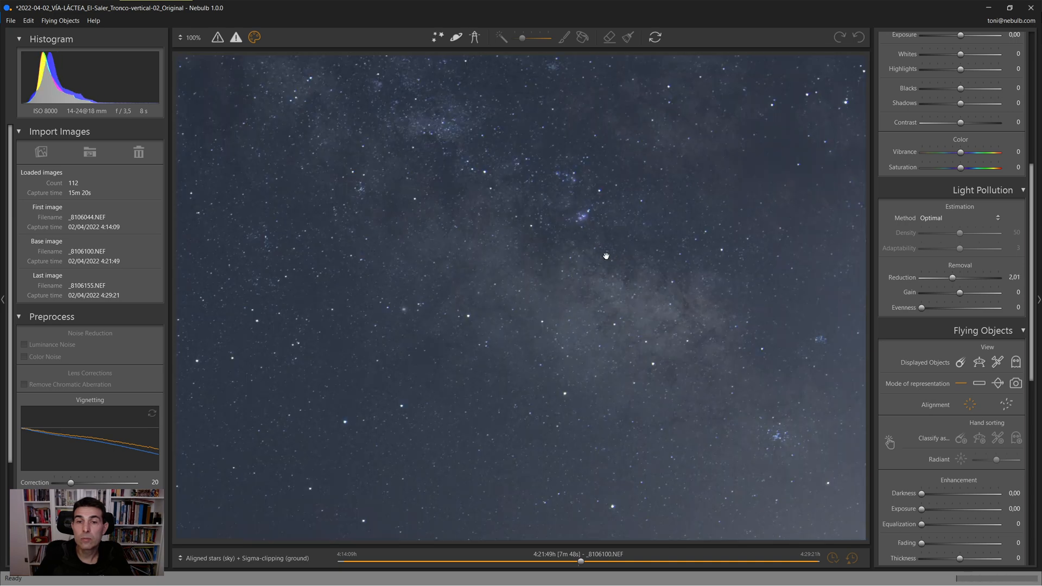
left_click(606, 256)
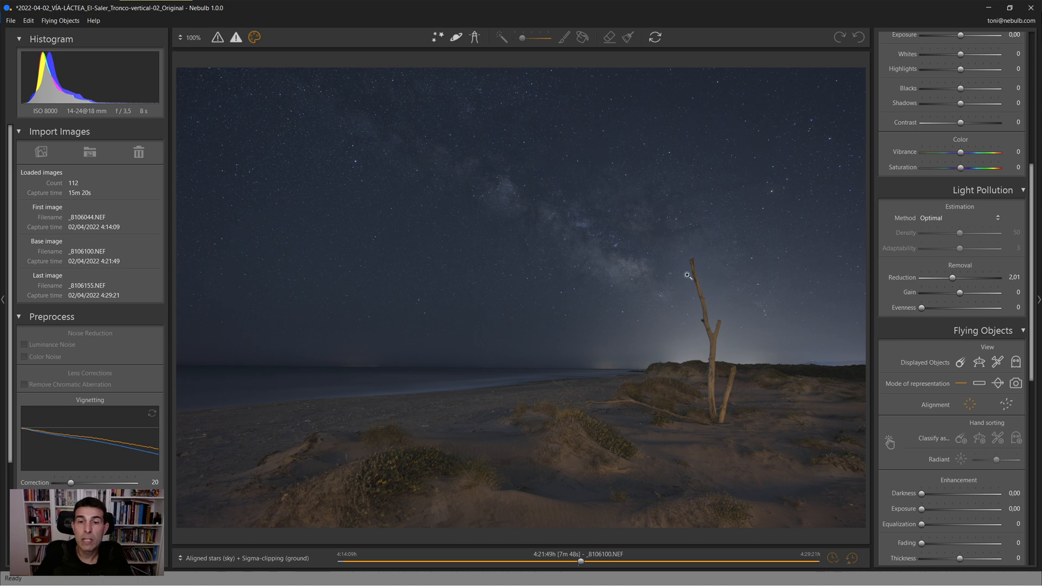
Try light pollution reduction at 2.96 and 3.92, inspecting the Milky Way up close at each value.
left_click_drag(953, 280, 967, 280)
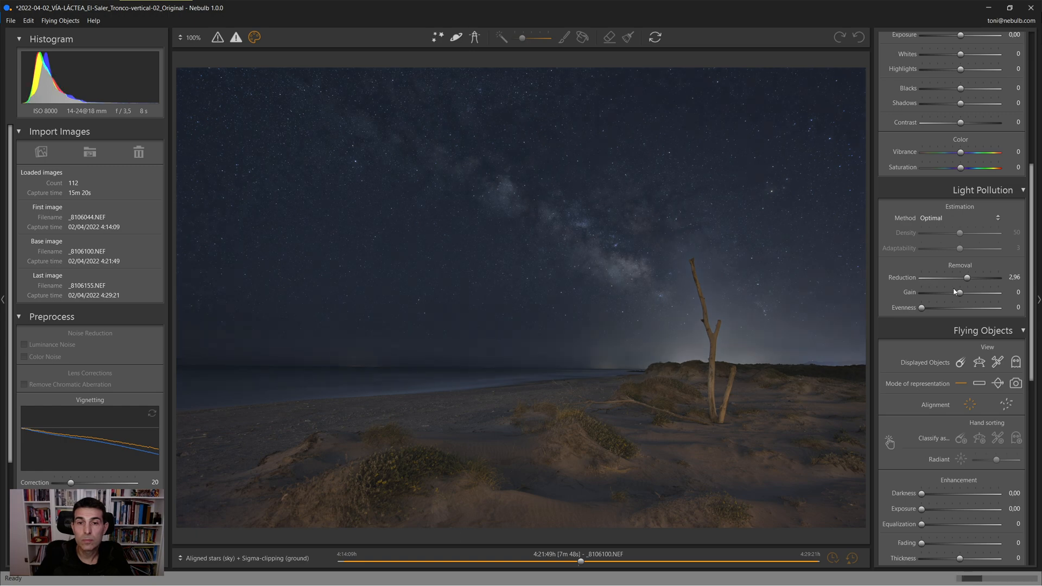
left_click(628, 253)
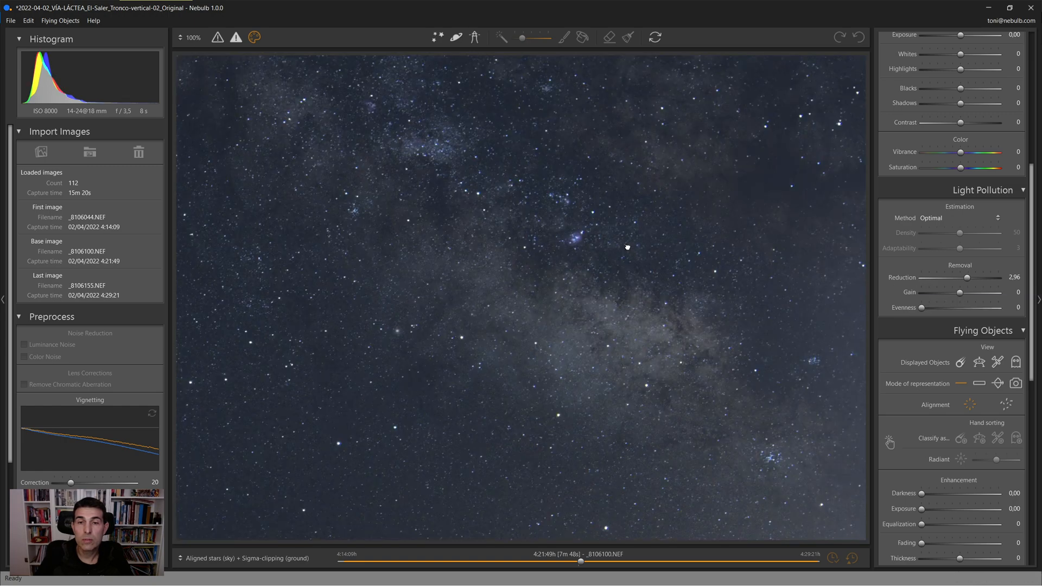
left_click(628, 253)
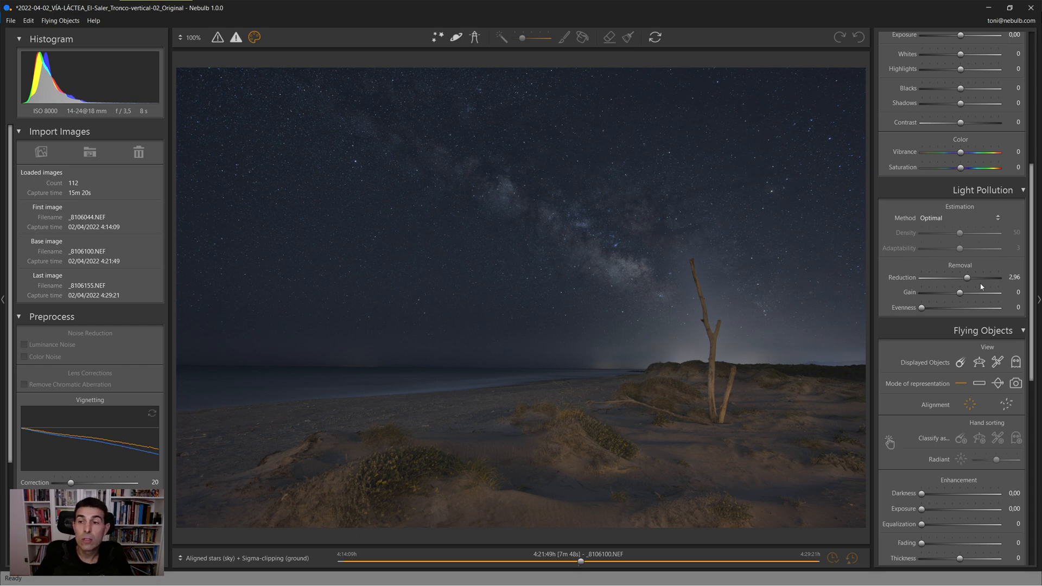
left_click_drag(969, 281, 984, 282)
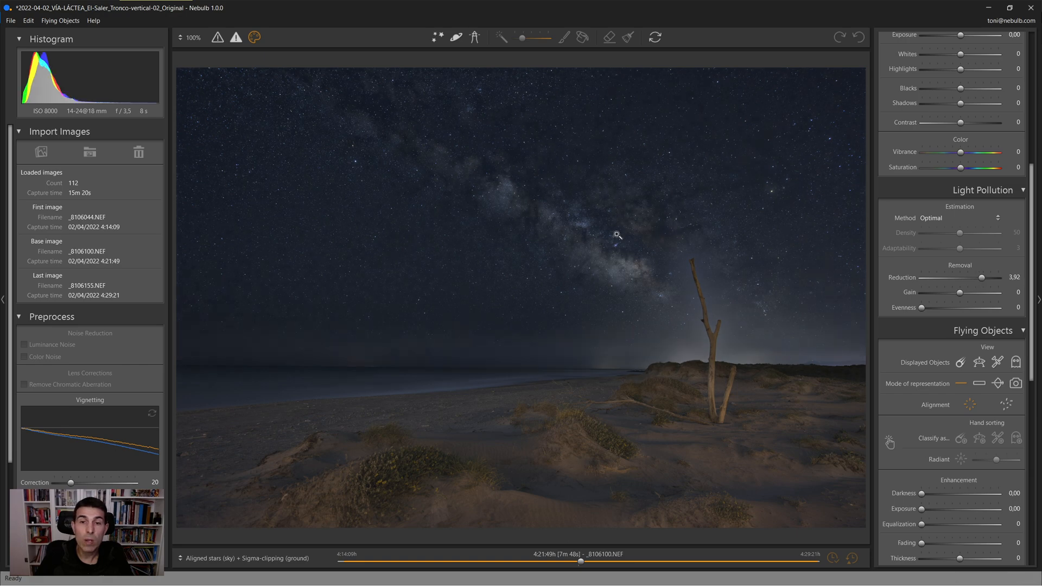
left_click(612, 250)
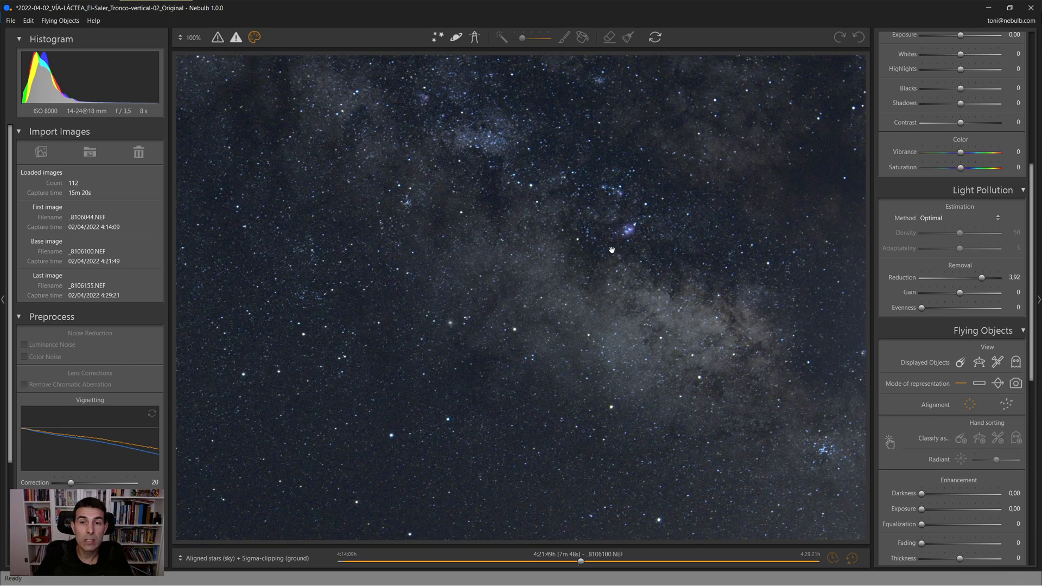
left_click_drag(714, 221, 525, 296)
left_click_drag(745, 210, 621, 257)
left_click(654, 238)
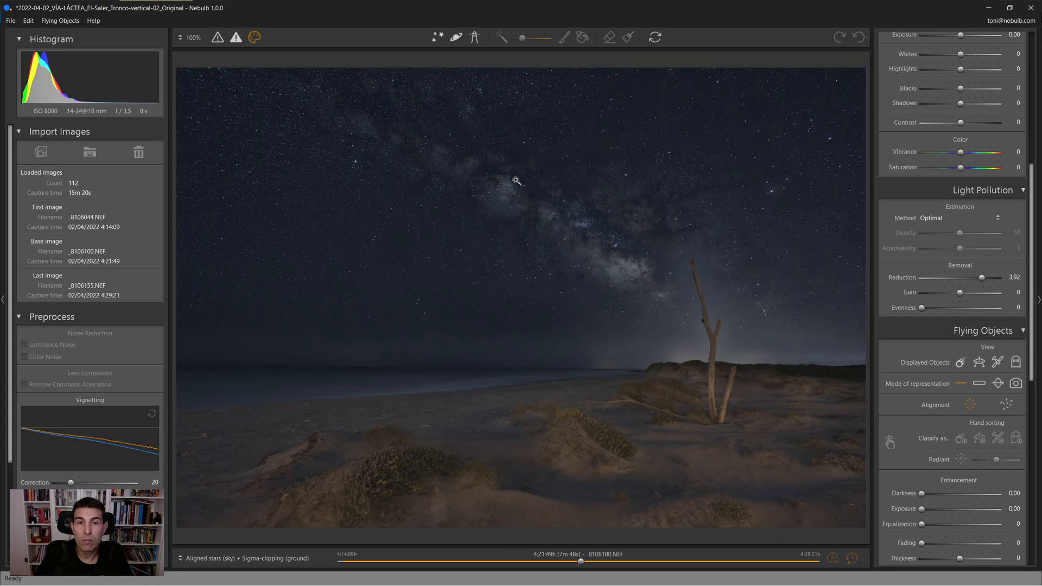
Try the maximum light pollution reduction of 5.00 and inspect the Milky Way core and surrounding sky up close.
left_click_drag(985, 279, 1000, 277)
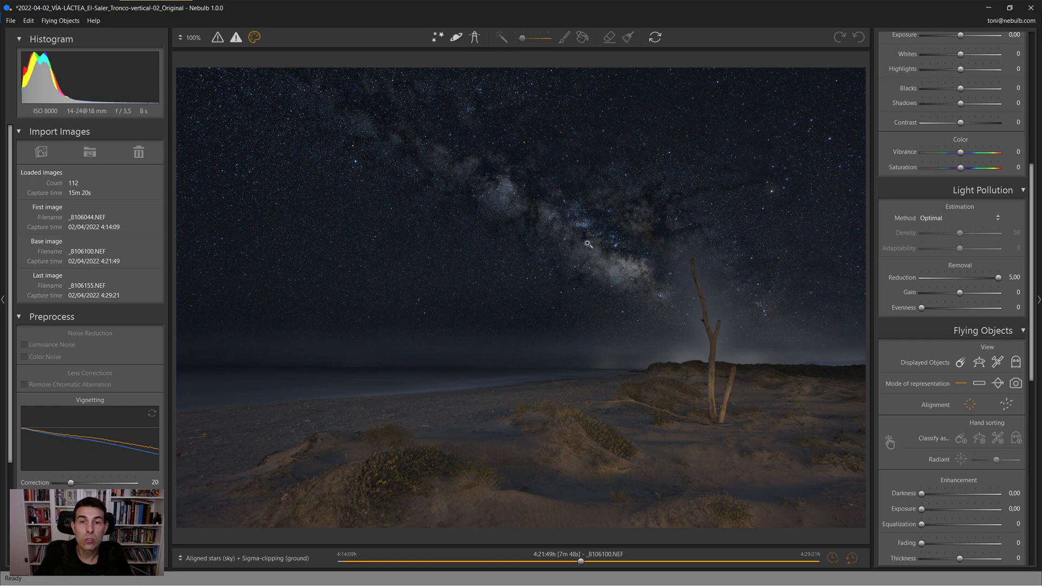
left_click(608, 262)
left_click_drag(668, 237, 555, 325)
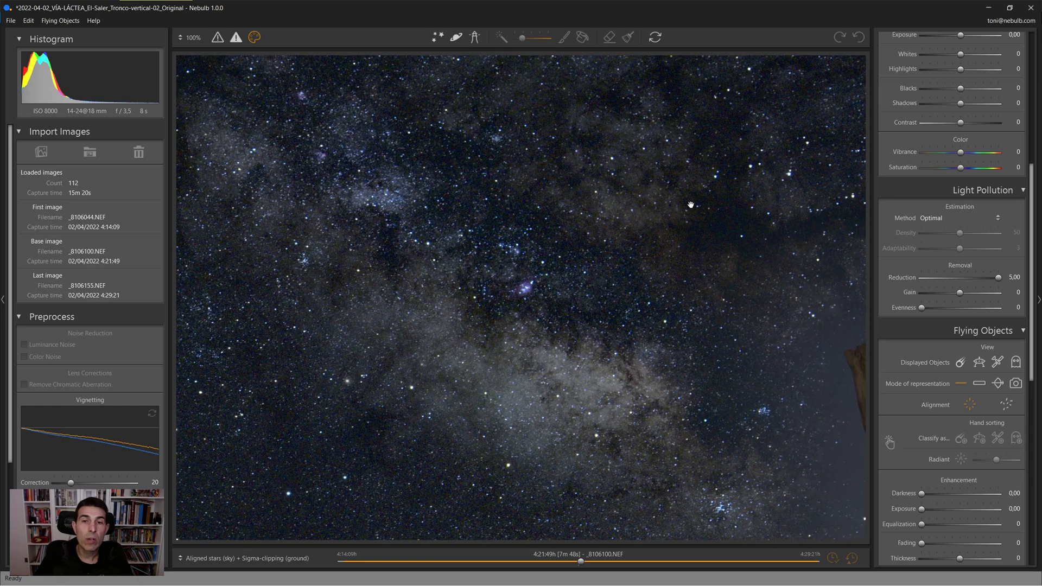
left_click_drag(690, 205, 591, 287)
left_click(591, 287)
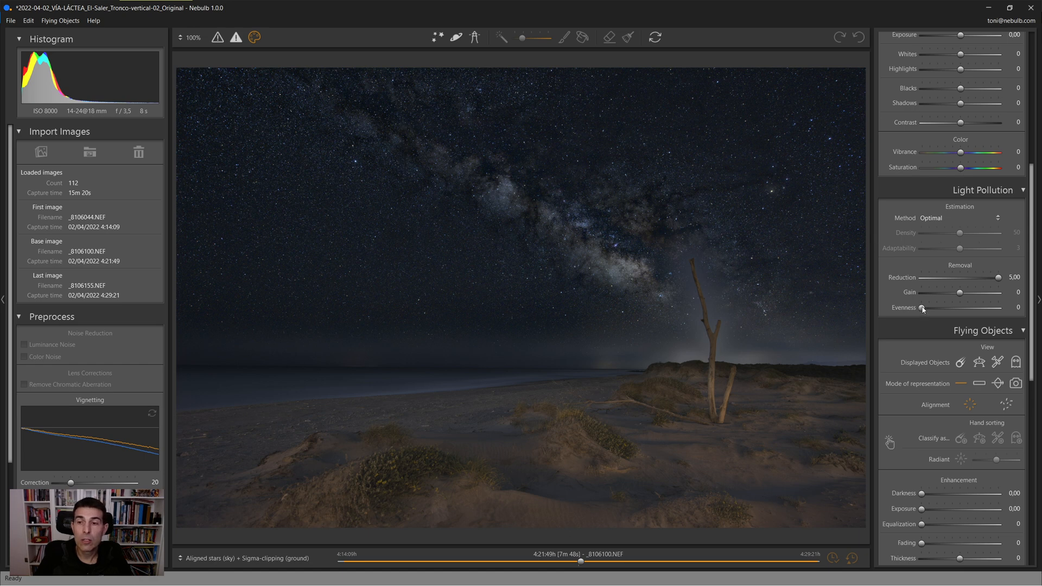
Set the light pollution gain to +34 and inspect the brightened Milky Way up close.
left_click_drag(961, 293, 975, 296)
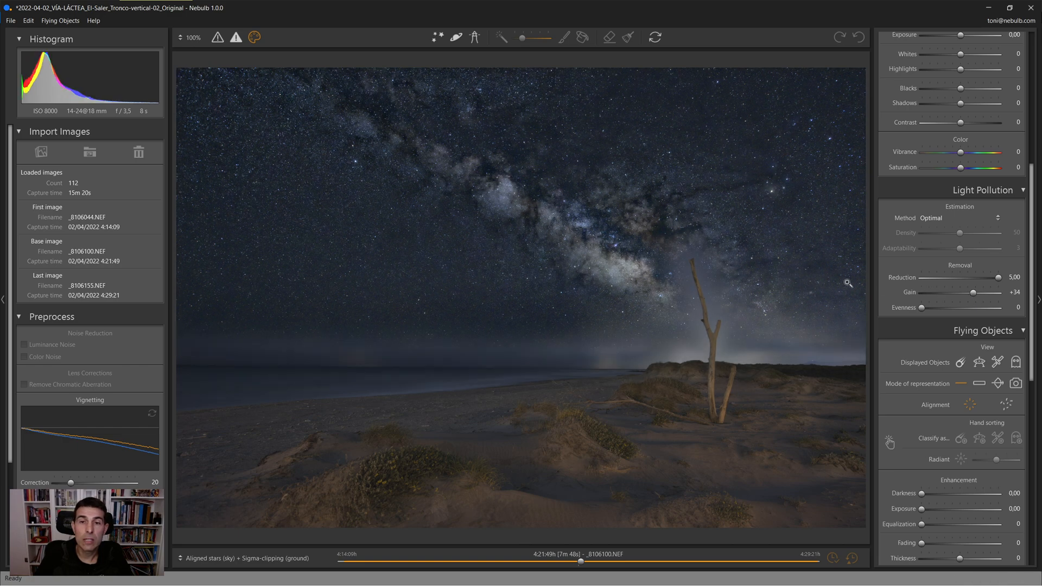
left_click(629, 266)
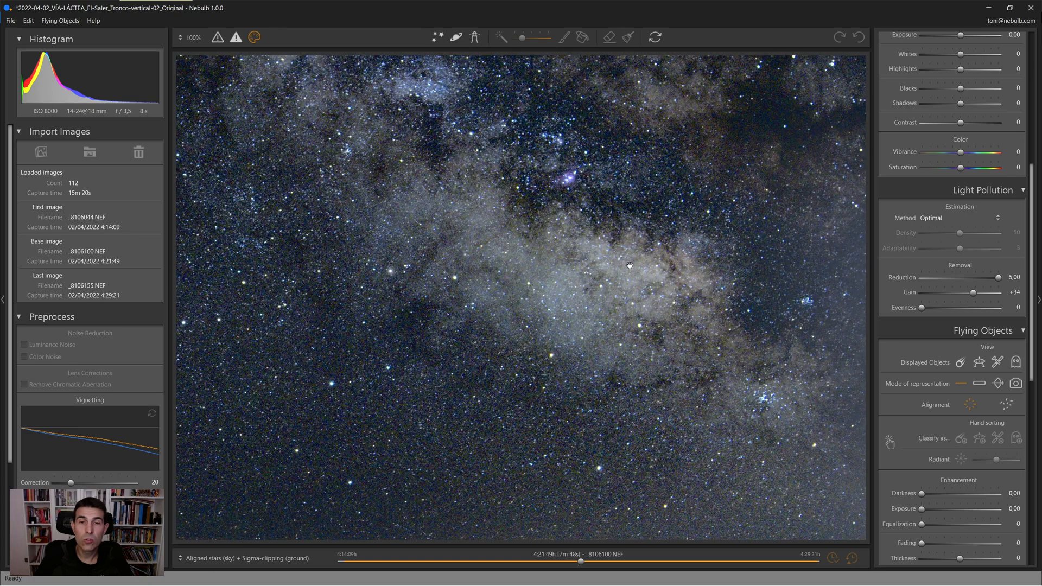
left_click_drag(549, 229, 566, 305)
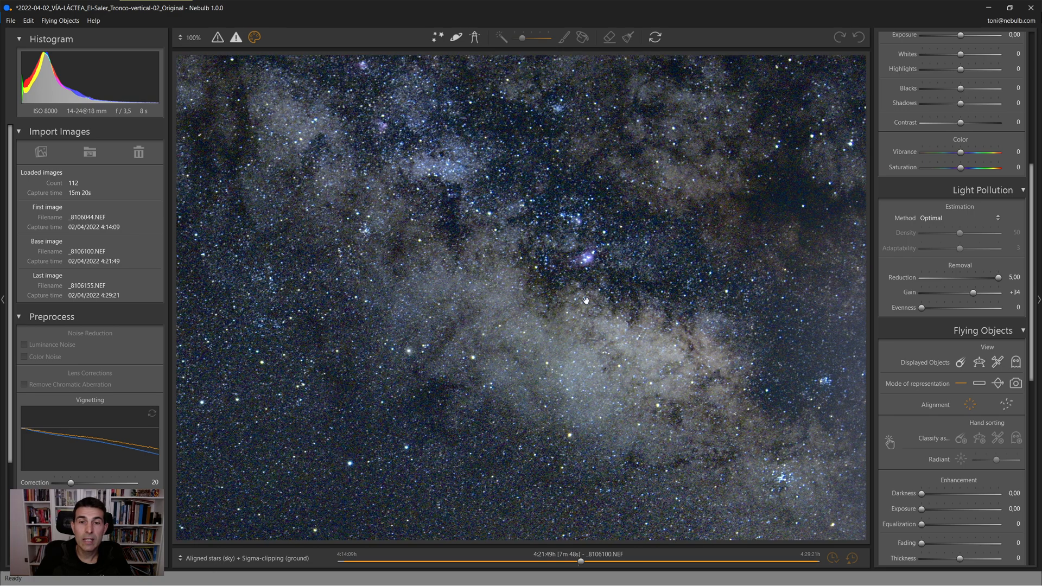
left_click_drag(585, 258, 559, 300)
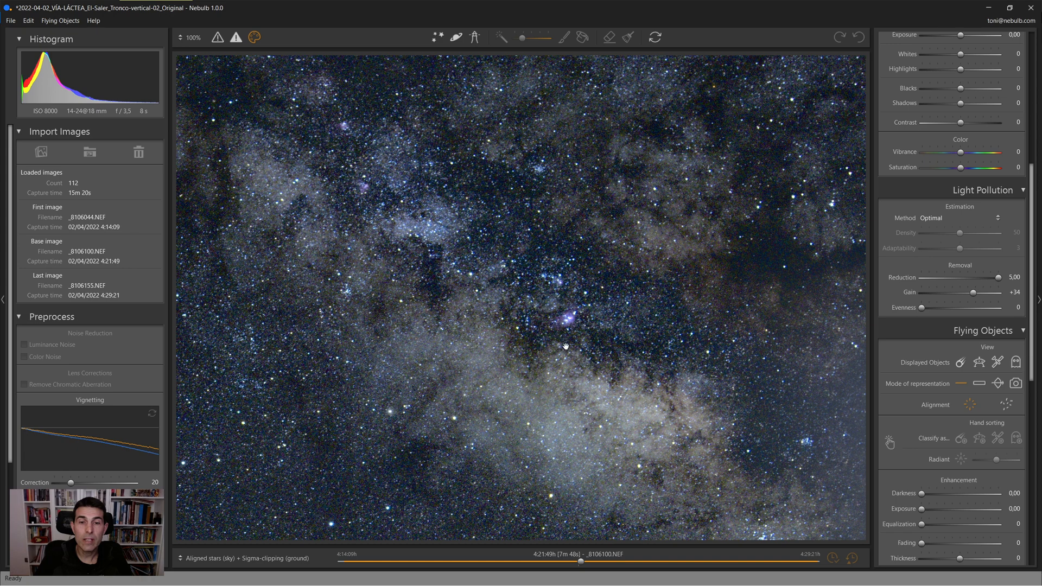
left_click_drag(695, 257, 577, 266)
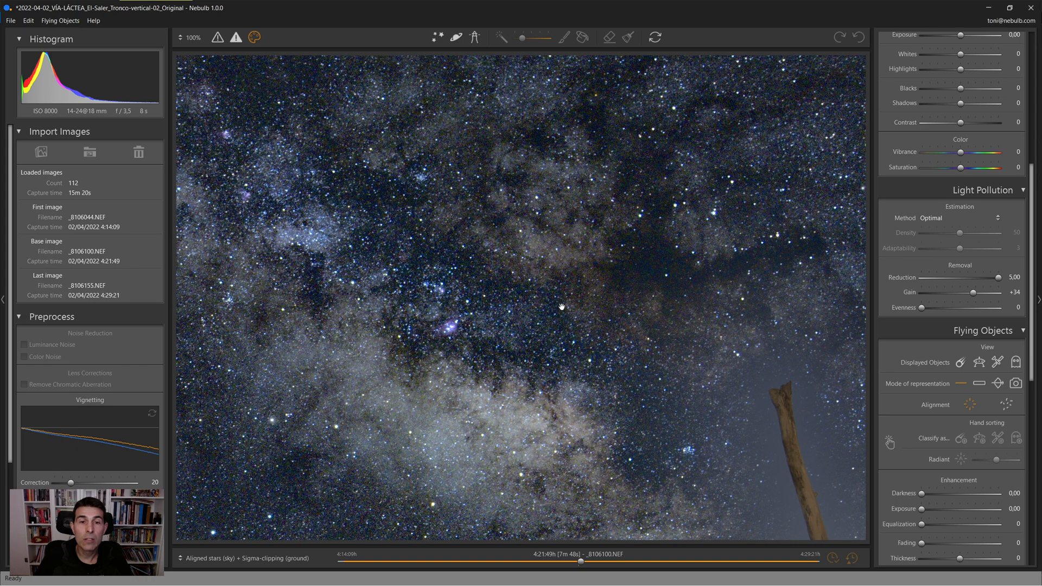
left_click_drag(602, 199, 514, 289)
left_click(633, 274)
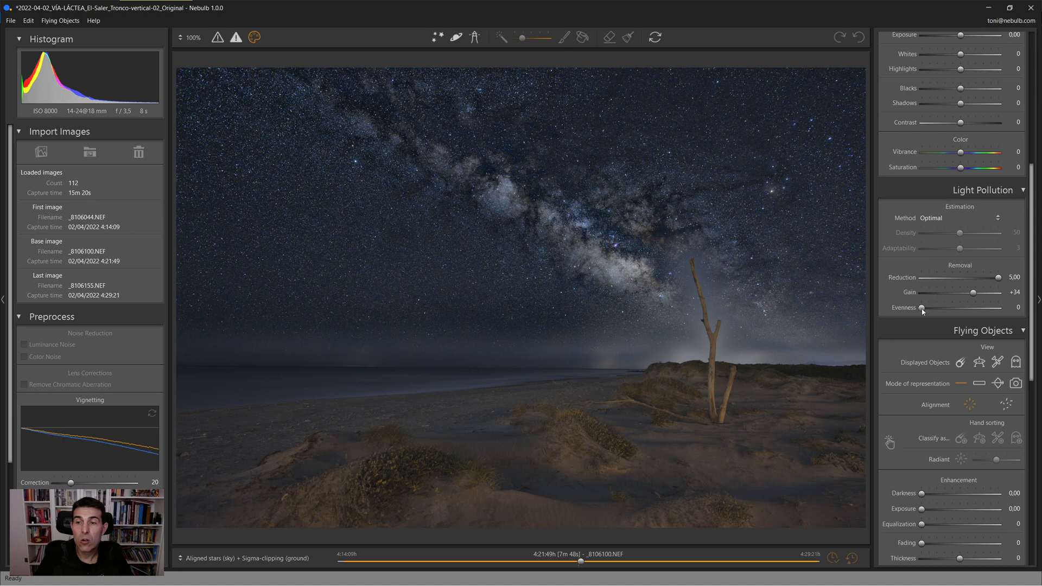
Try light pollution evenness at 20 and 100, inspect the sky up close, and return it to 0.
left_click_drag(922, 310, 938, 309)
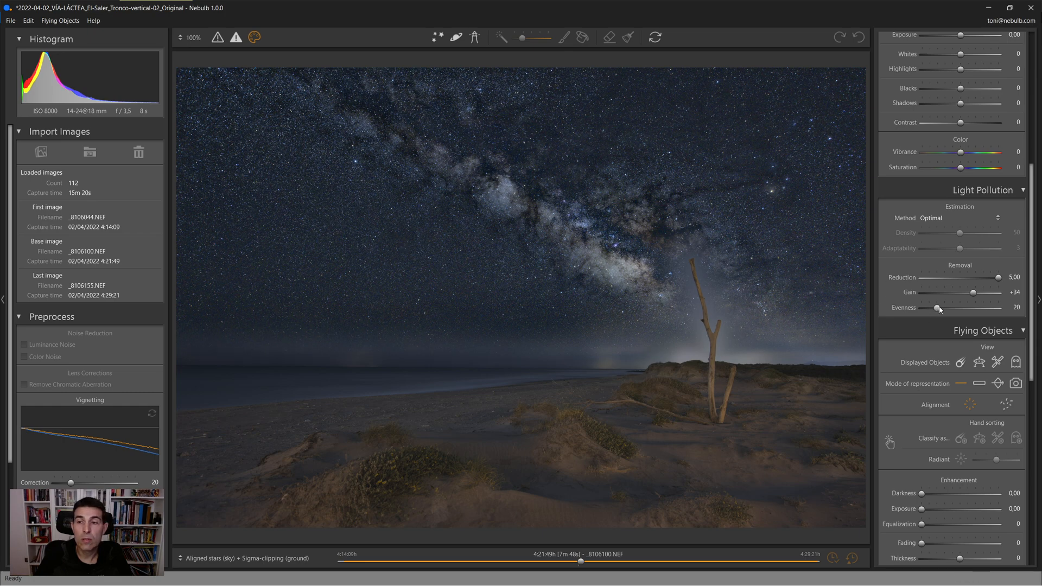
left_click_drag(938, 308, 1023, 315)
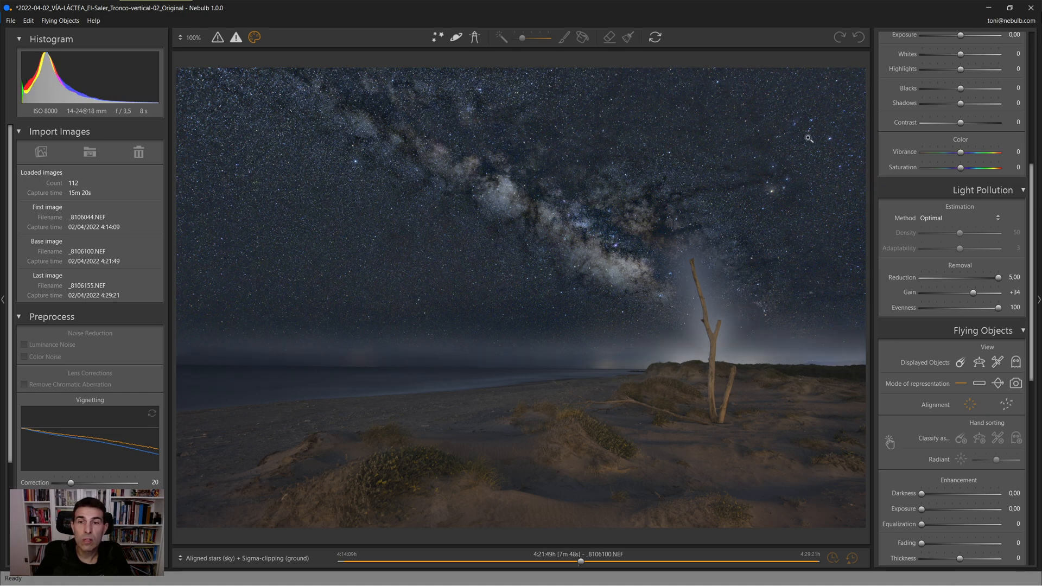
left_click(234, 116)
left_click_drag(234, 116, 525, 223)
left_click(589, 221)
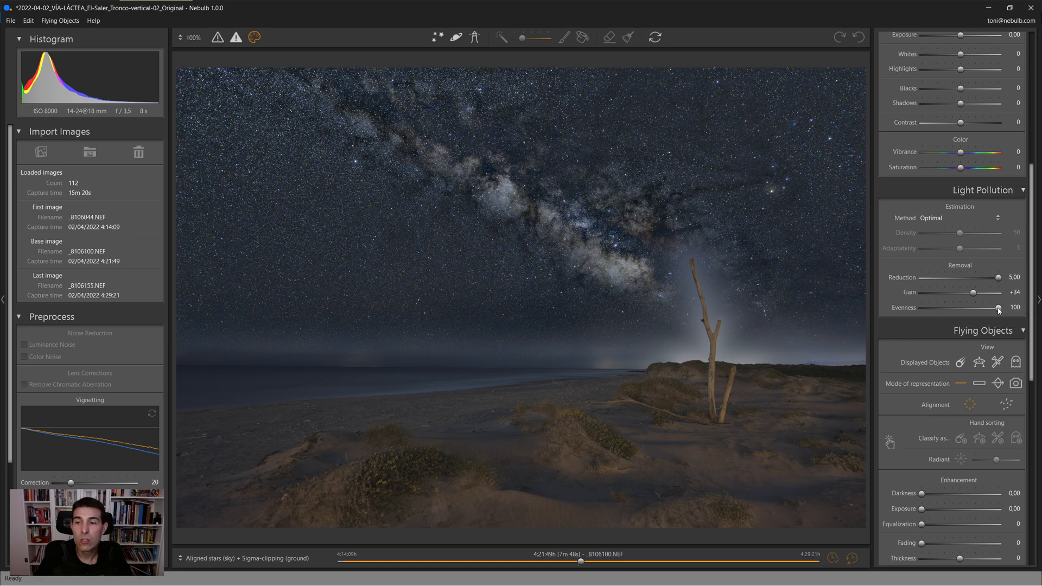
left_click_drag(999, 309, 889, 312)
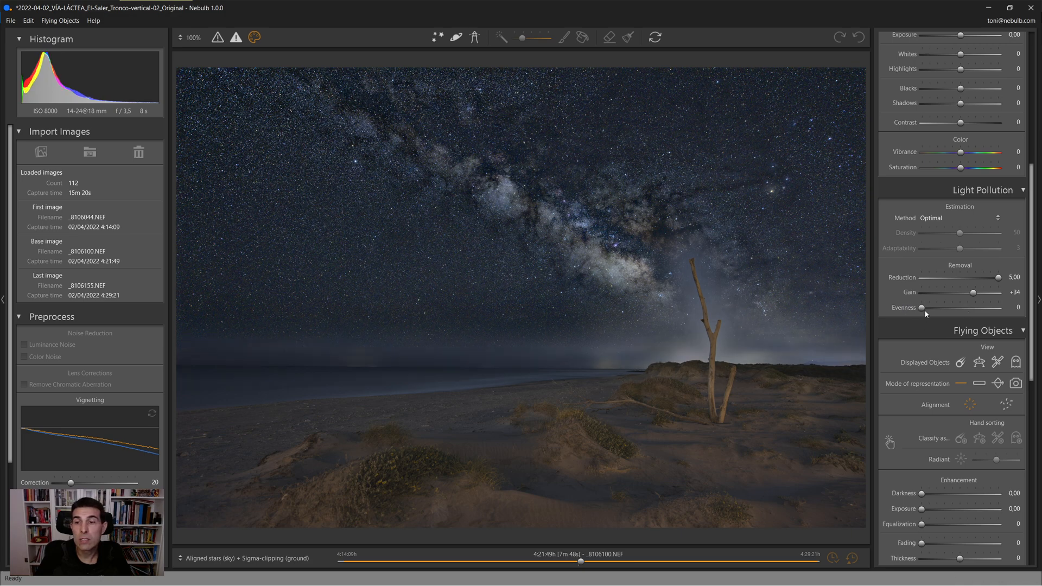
Set the light pollution evenness to 24 and the reduction to 4.66.
left_click_drag(925, 308, 941, 312)
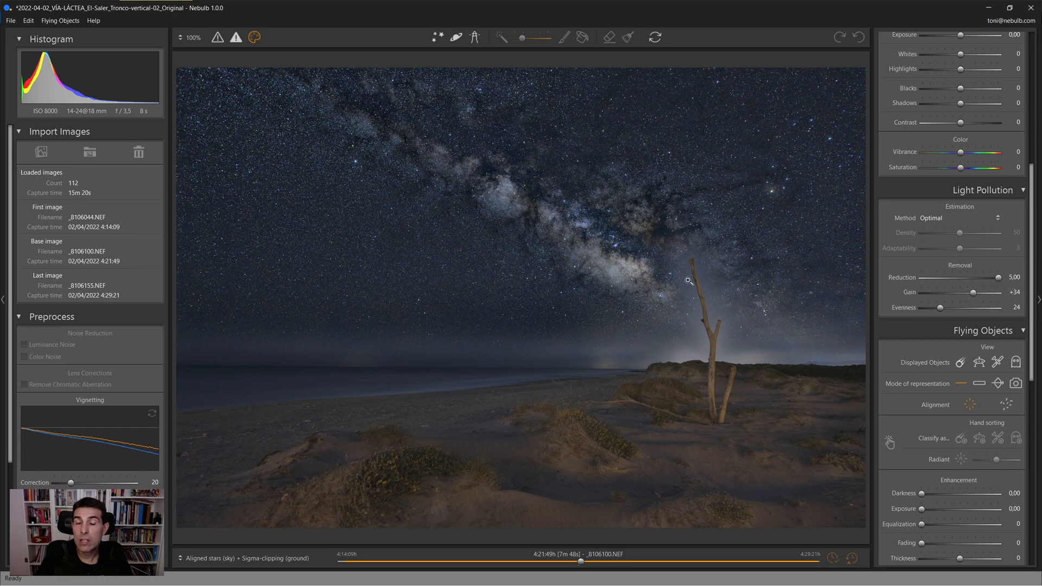
left_click_drag(998, 277, 993, 281)
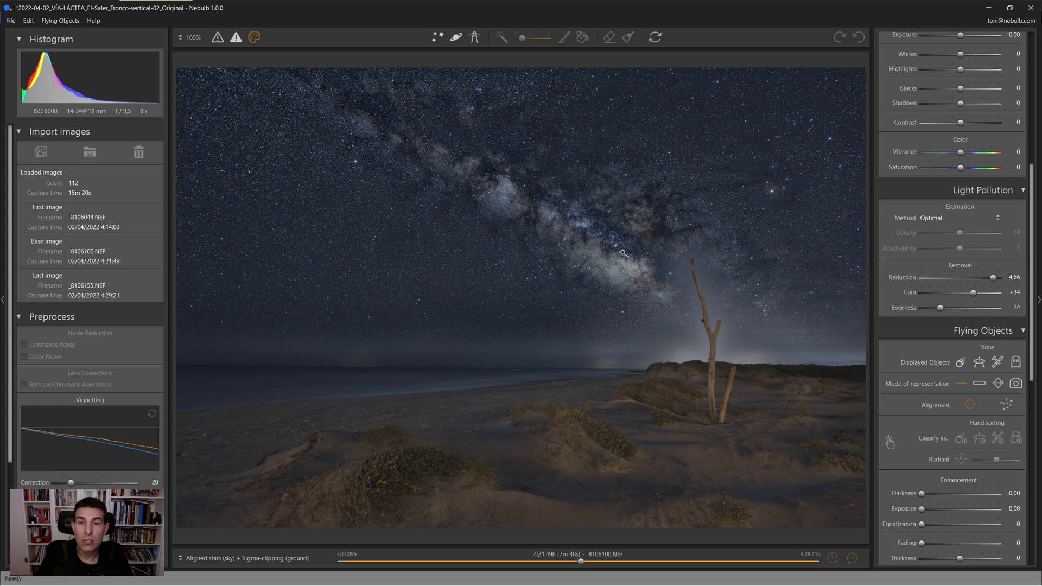
Display the original image in place of the stacked result to compare the two.
left_click(244, 559)
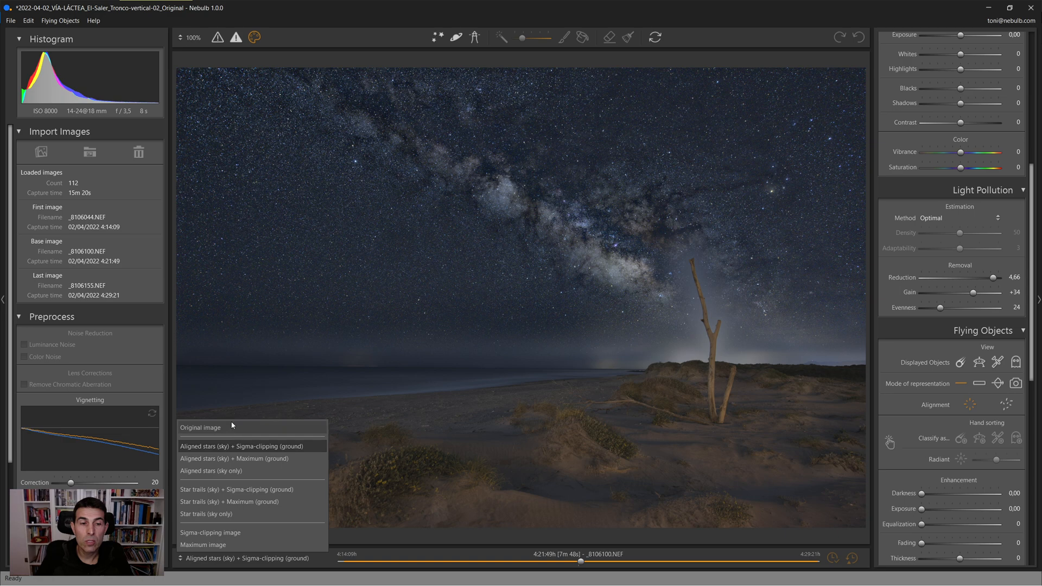
left_click(233, 426)
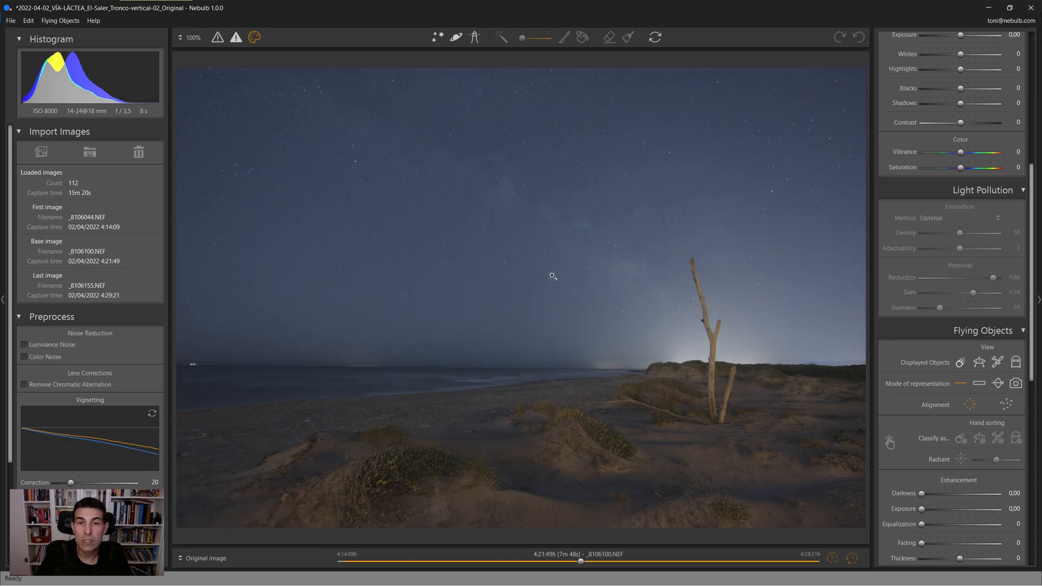
Inspect the original image's sky up close and return the display to Aligned stars (sky) + Sigma-clipping (ground).
left_click(616, 246)
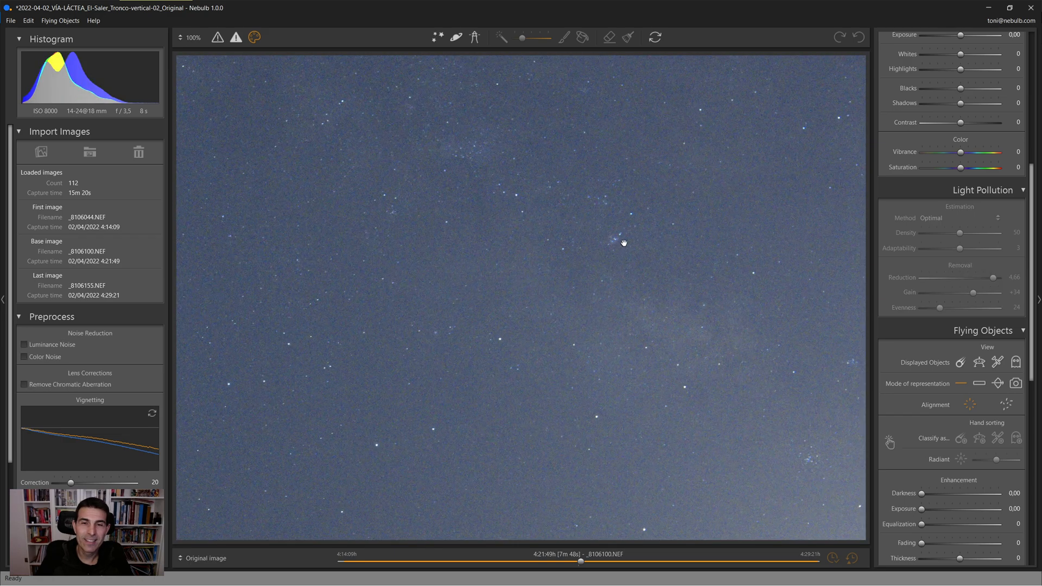
left_click_drag(635, 249, 544, 295)
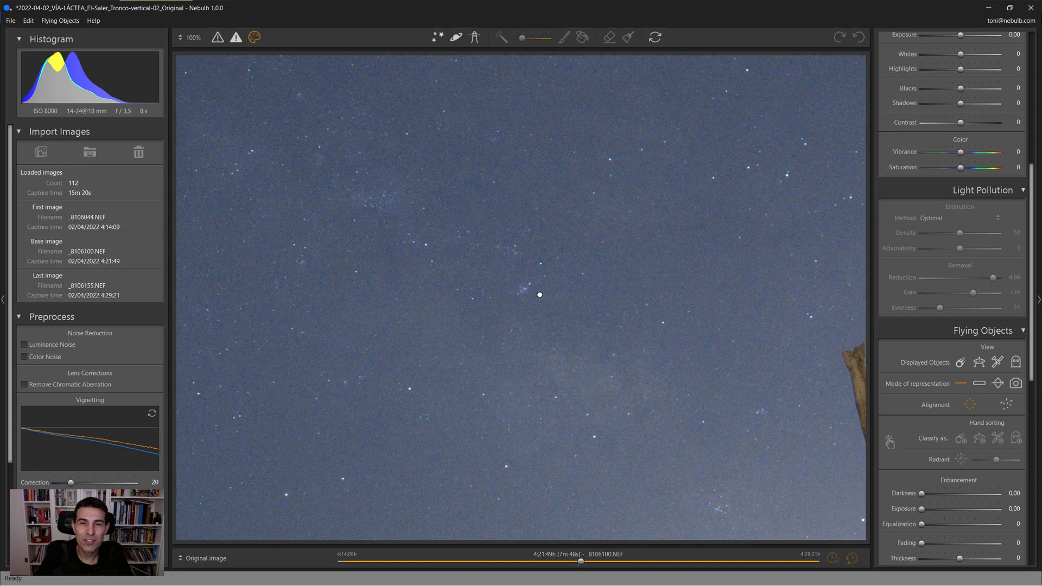
left_click(539, 294)
left_click(204, 557)
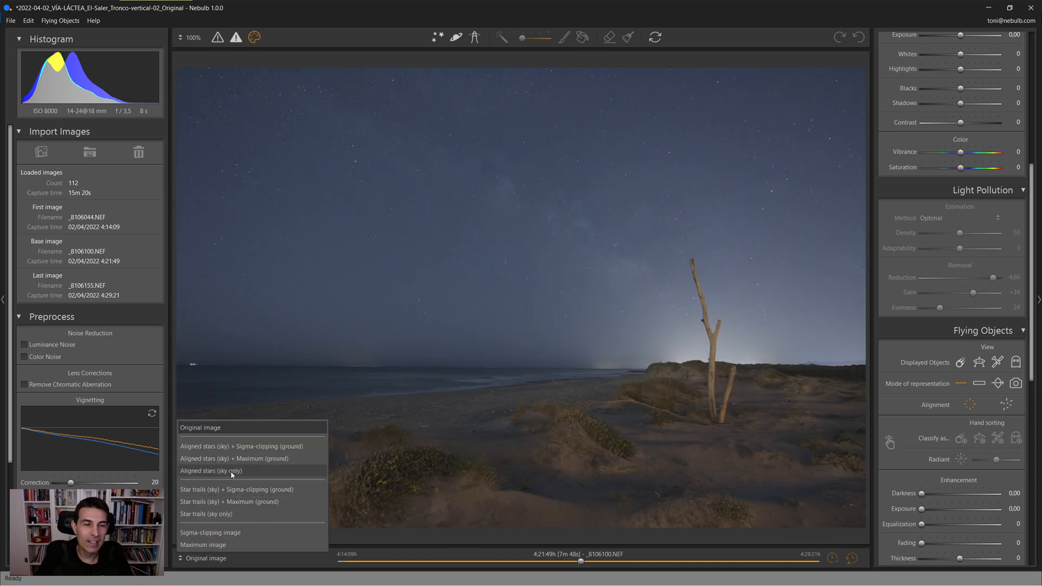
left_click(247, 445)
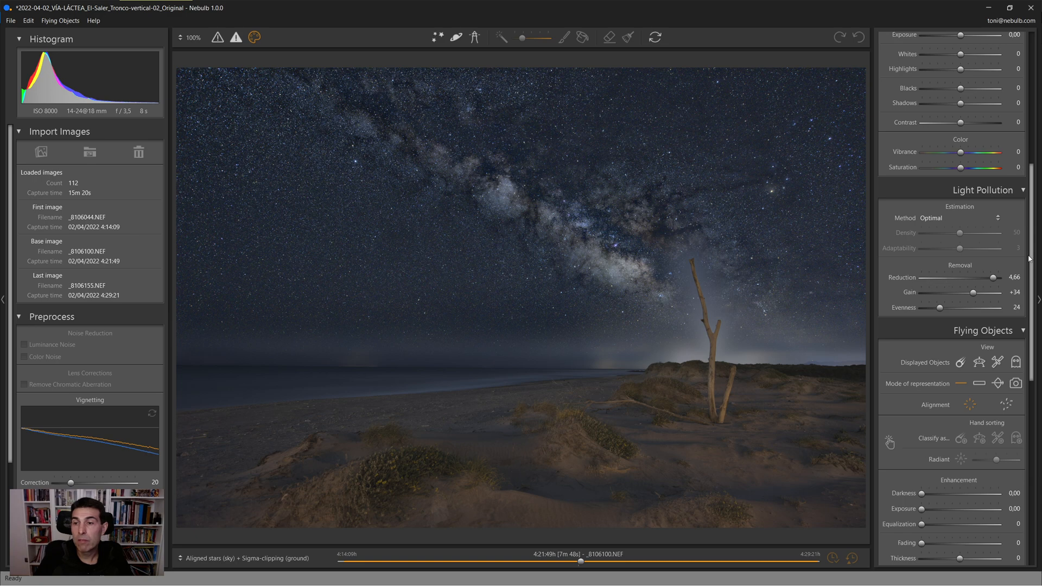
Examine the bare trunk and the sky around it up close, from its tip down to the dunes.
left_click_drag(1029, 259, 1029, 292)
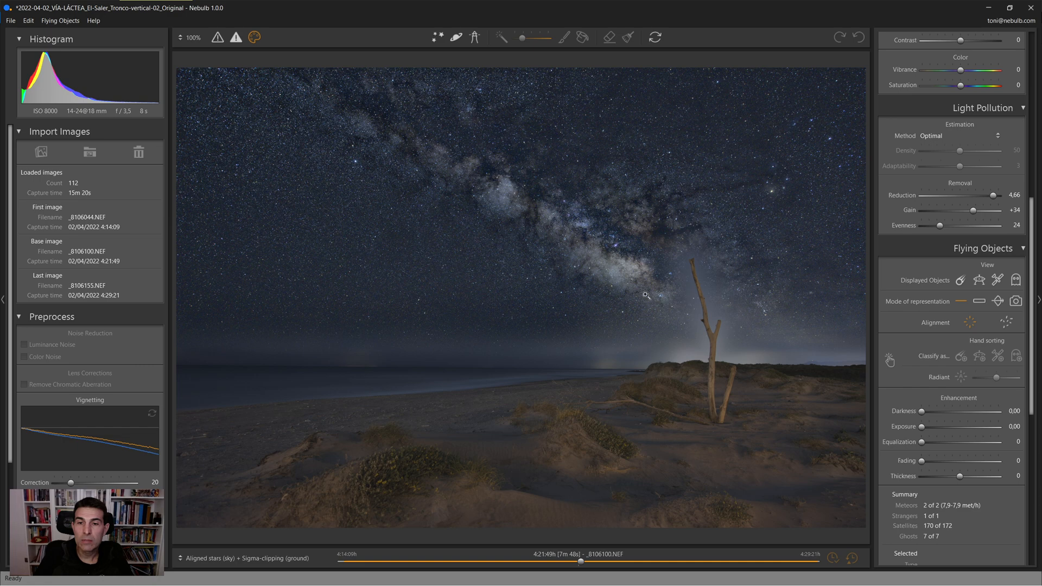
left_click(696, 279)
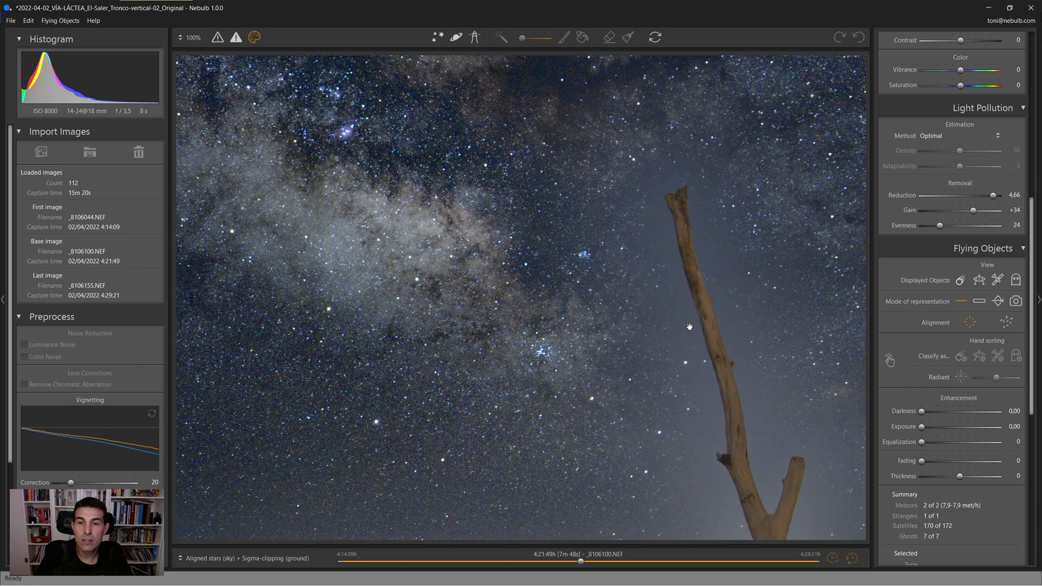
left_click_drag(704, 336, 594, 177)
left_click_drag(666, 416, 590, 188)
left_click_drag(588, 347, 592, 257)
left_click_drag(577, 154, 584, 263)
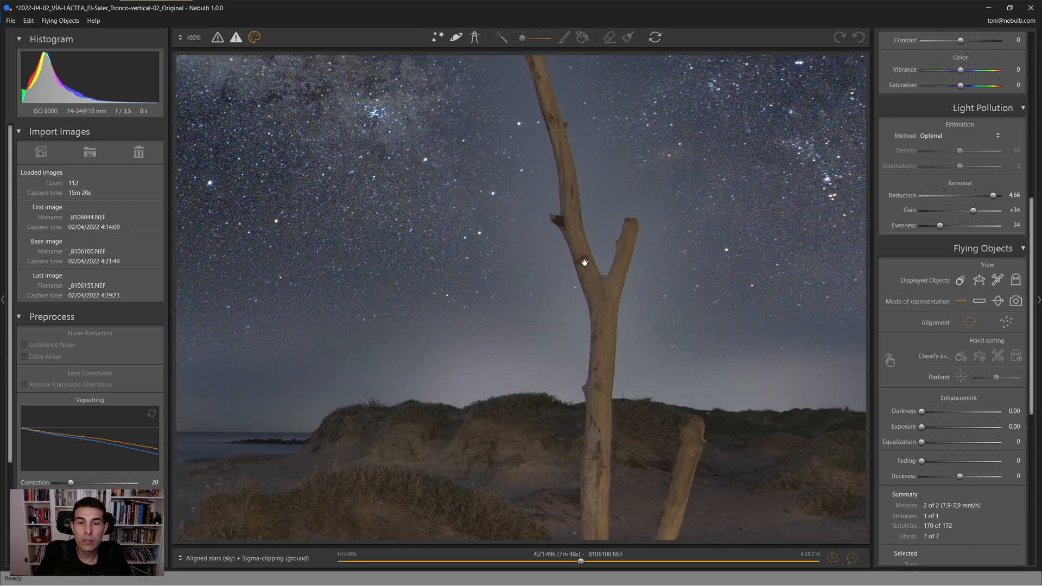
left_click_drag(579, 187, 589, 275)
left_click_drag(551, 142, 577, 249)
left_click_drag(551, 183, 550, 231)
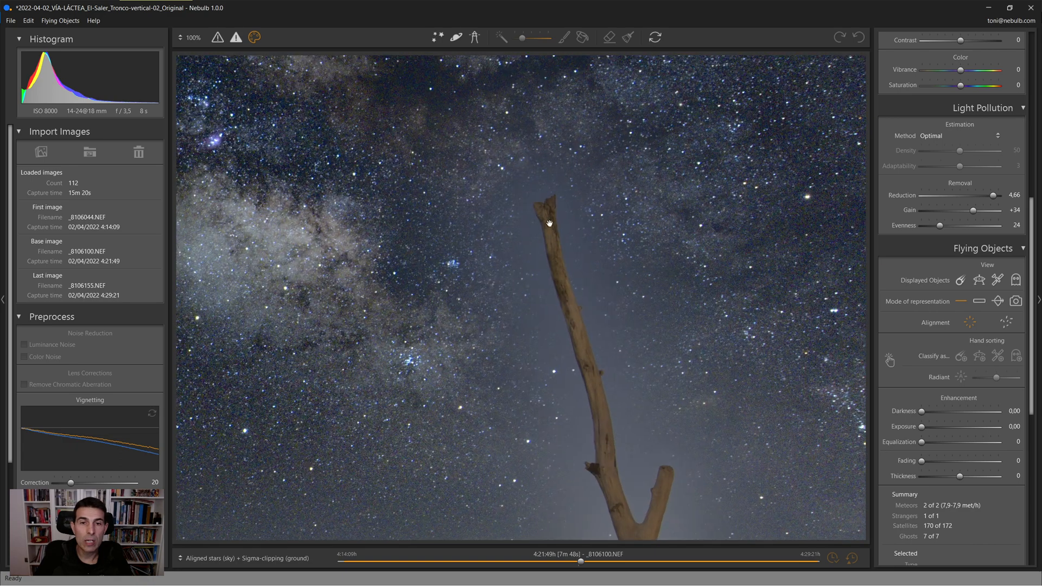
left_click_drag(559, 301, 524, 238)
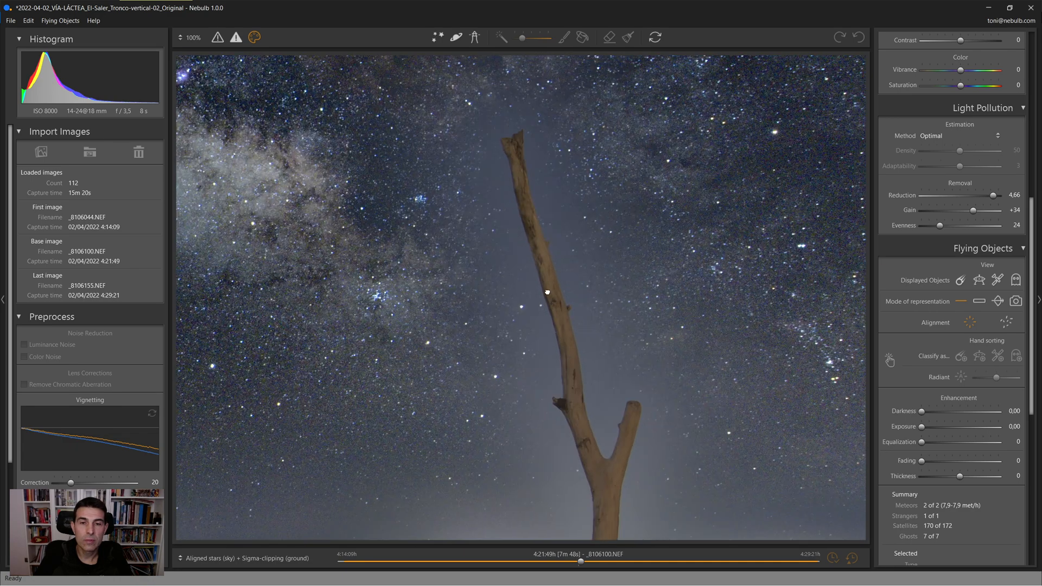
scroll(547, 292, "down", 1)
scroll(537, 274, "down", 1)
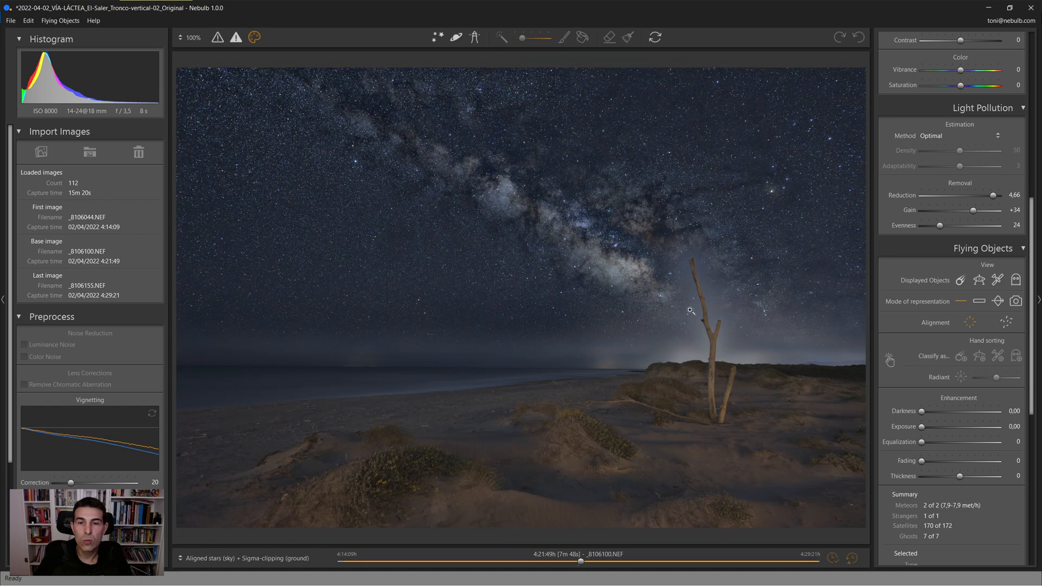
Check the sky mask briefly and examine the sky-to-ground transition along the whole horizon, from the sea to the dunes.
left_click(437, 37)
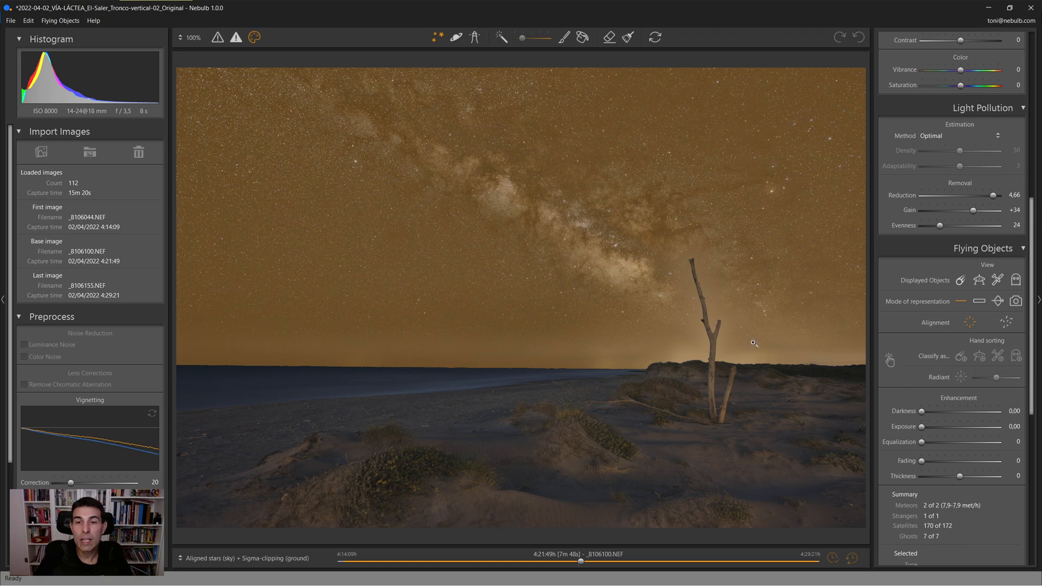
left_click(437, 37)
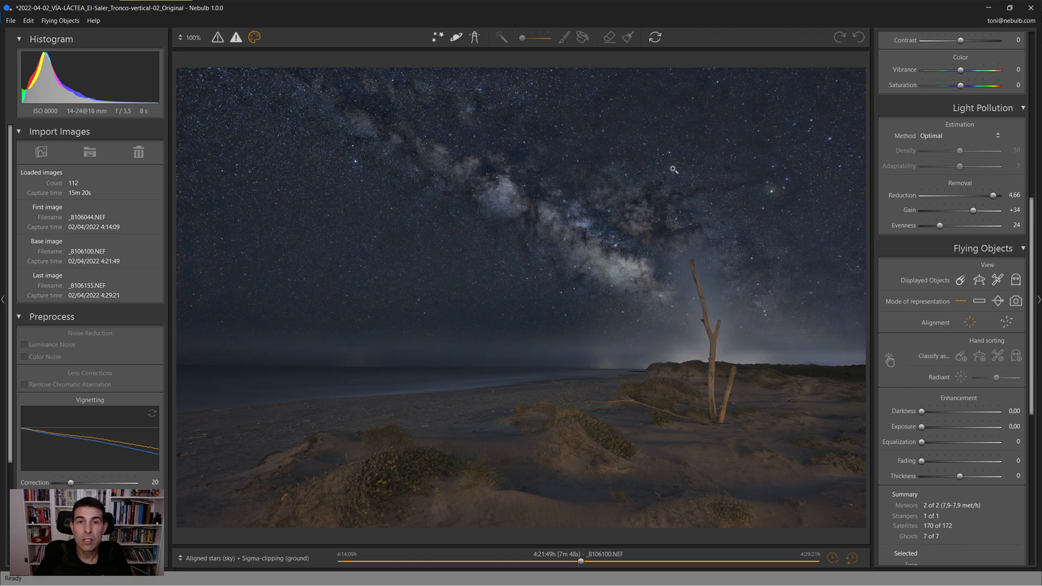
scroll(1033, 272, "down", 2)
left_click_drag(1032, 271, 1038, 430)
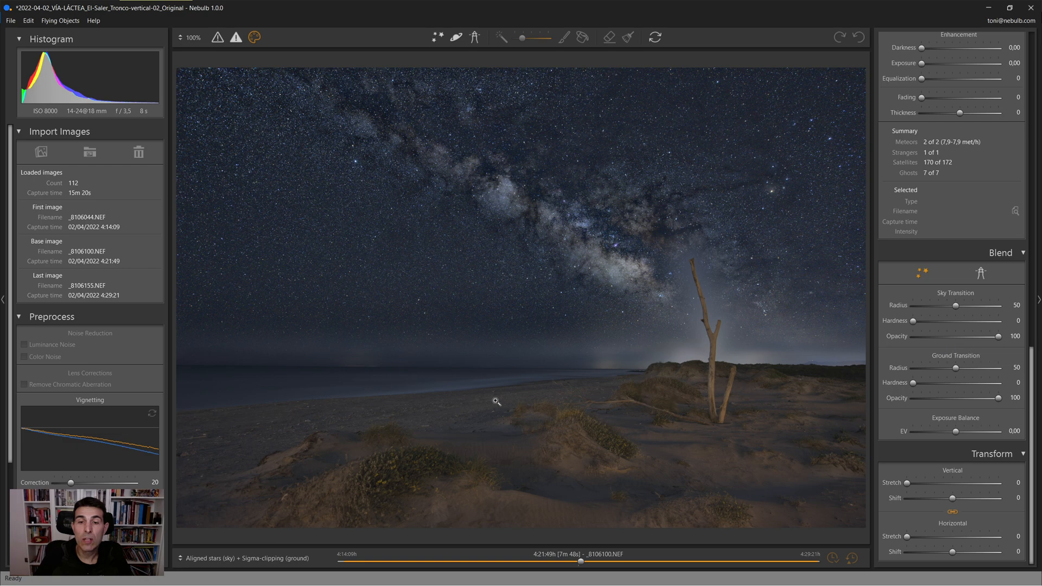
left_click(534, 371)
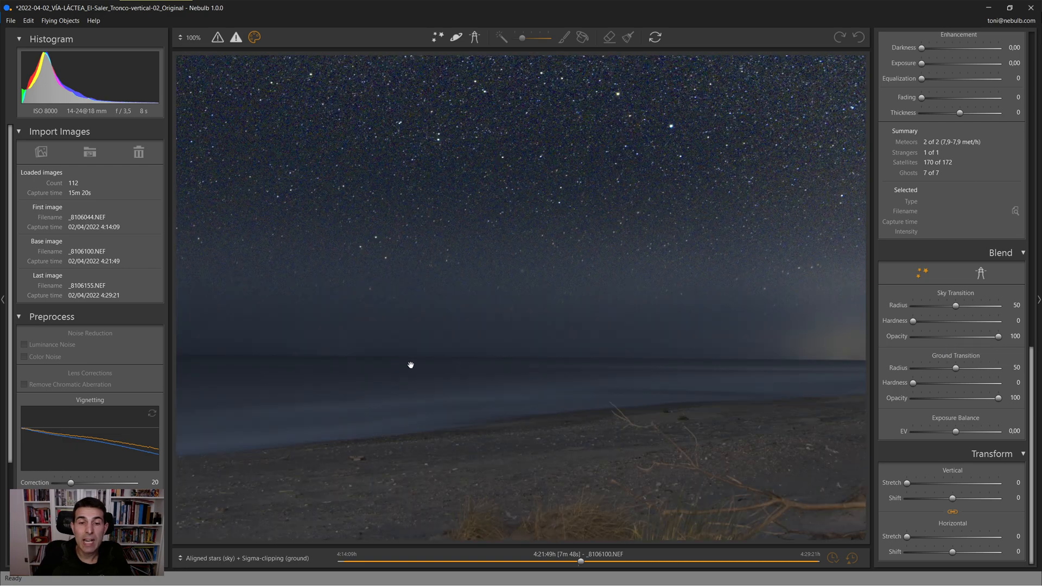
left_click_drag(410, 365, 448, 363)
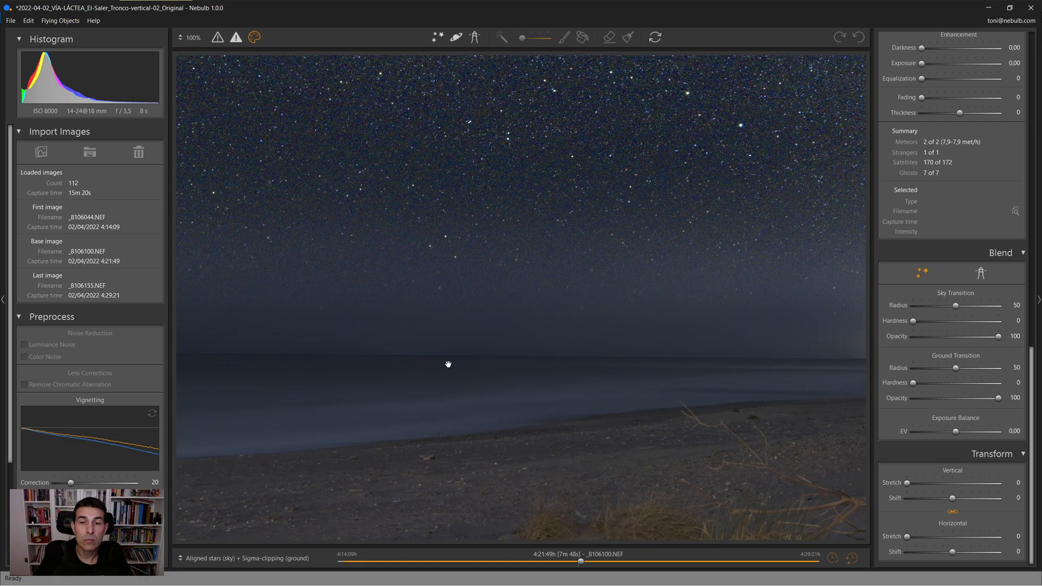
left_click_drag(720, 361, 405, 360)
left_click_drag(688, 356, 489, 359)
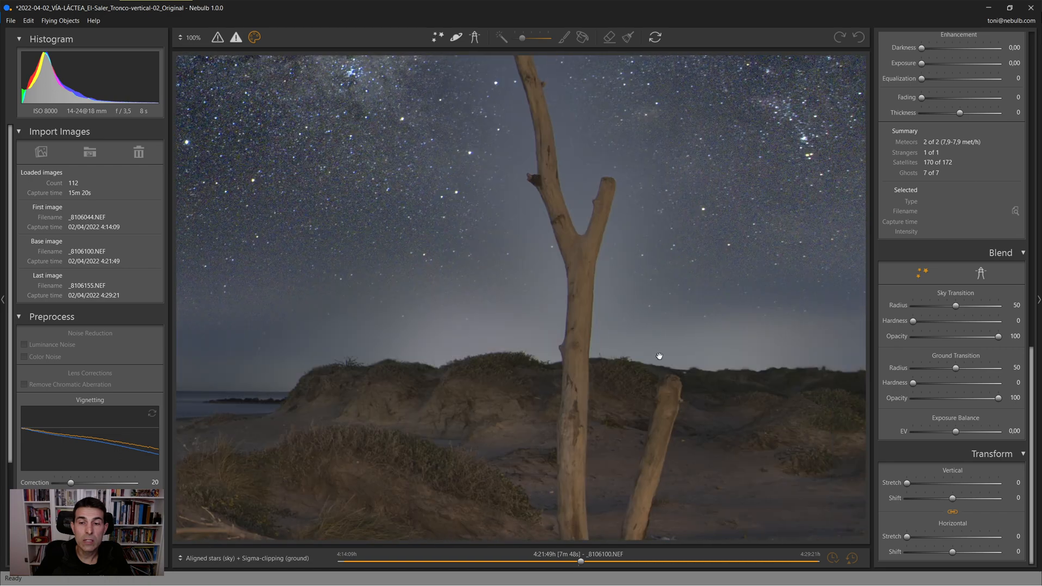
left_click_drag(736, 355, 465, 356)
left_click_drag(723, 374, 570, 356)
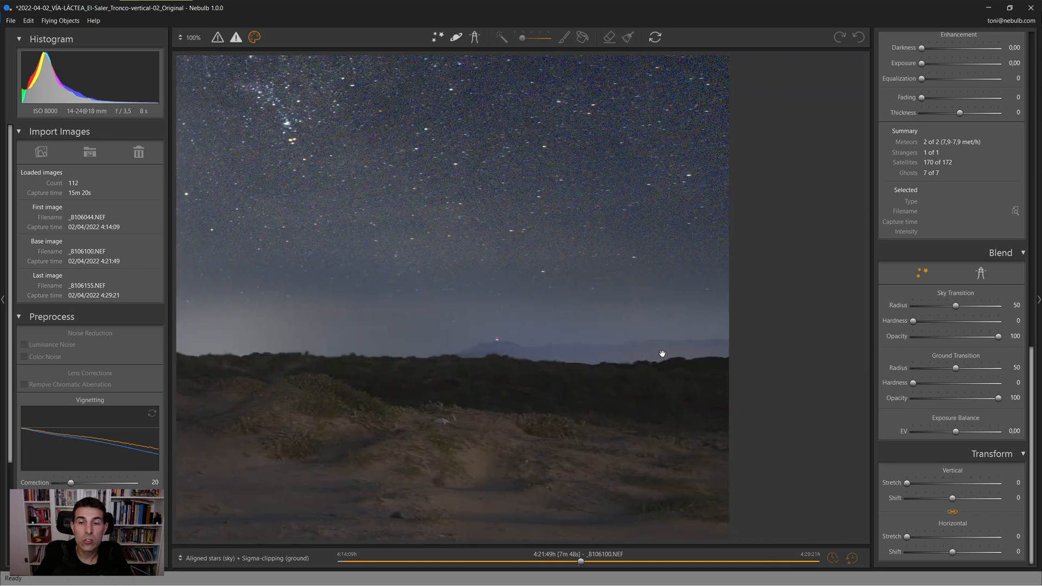
left_click(524, 345)
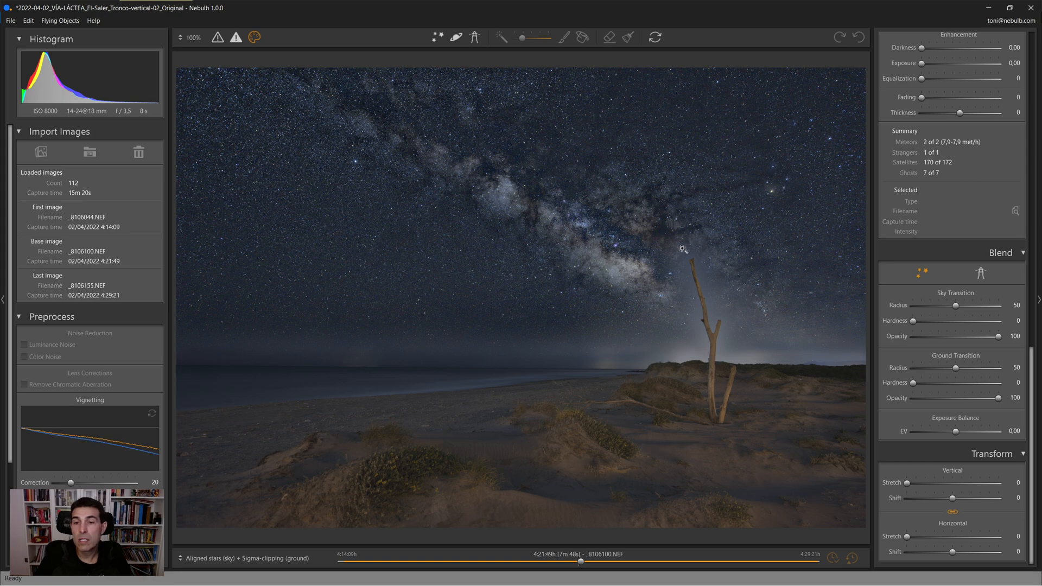
Paint a mask for subjects protruding above the horizon over the upper part of the trunk and refresh the image.
left_click(694, 269)
left_click_drag(683, 277, 631, 298)
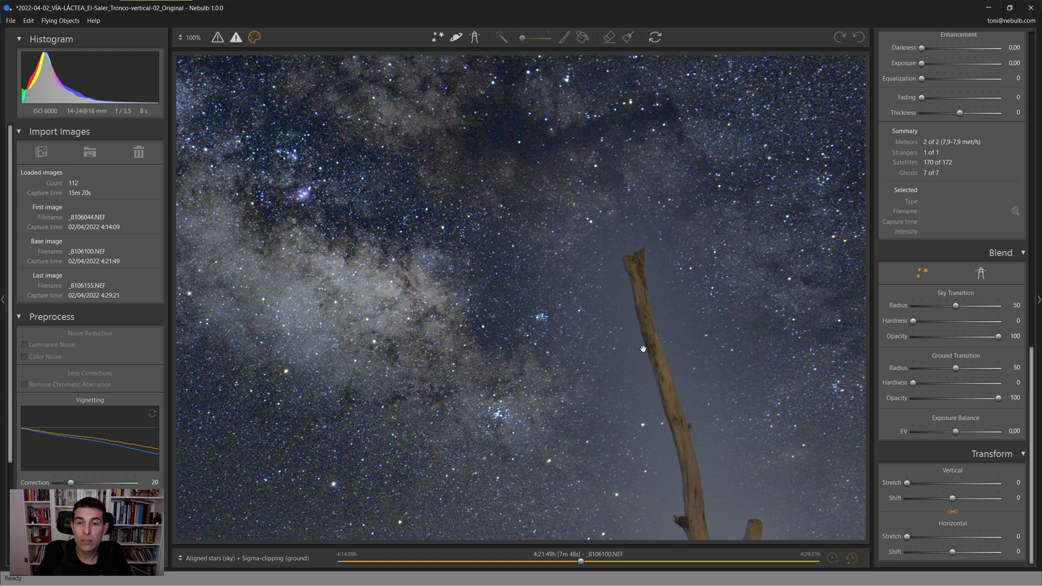
left_click_drag(642, 349, 625, 300)
left_click(635, 310)
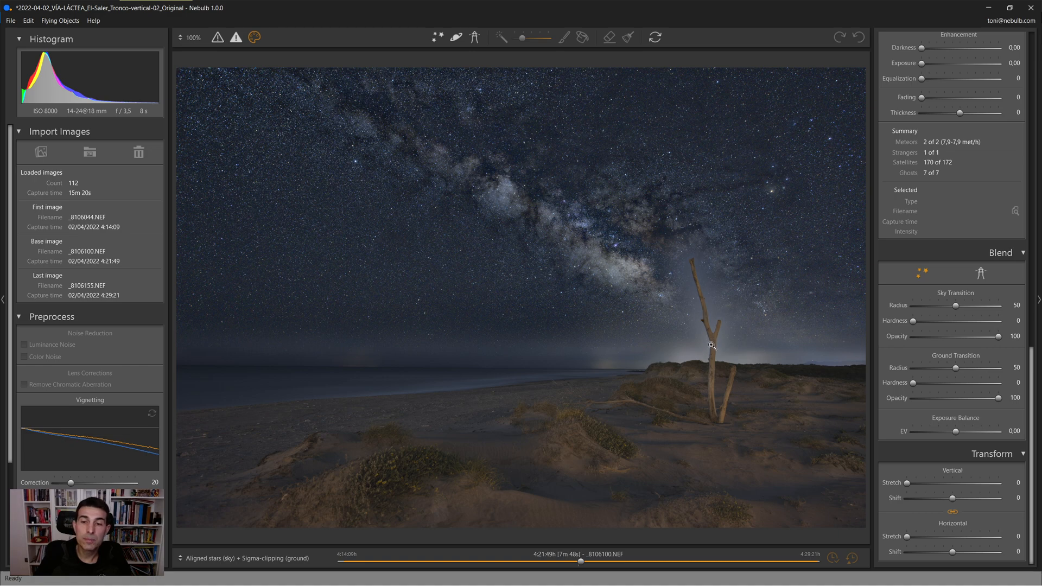
left_click(474, 37)
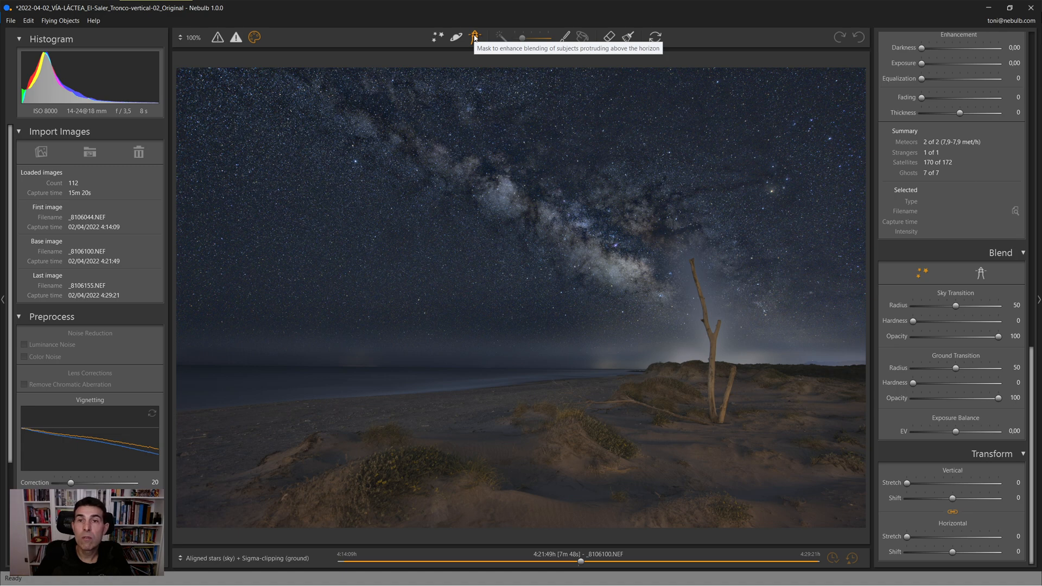
left_click(564, 37)
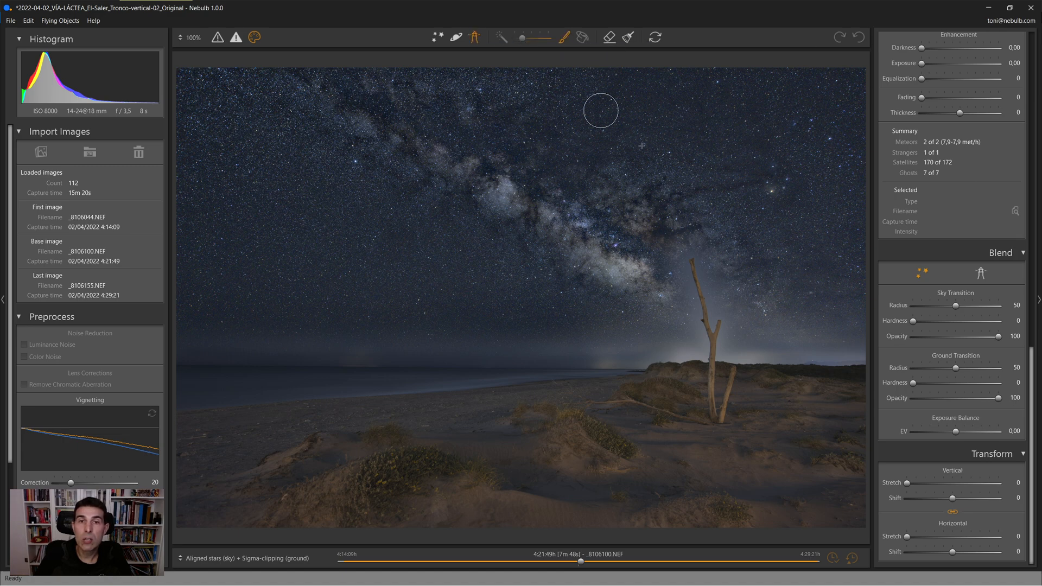
left_click_drag(686, 252, 711, 345)
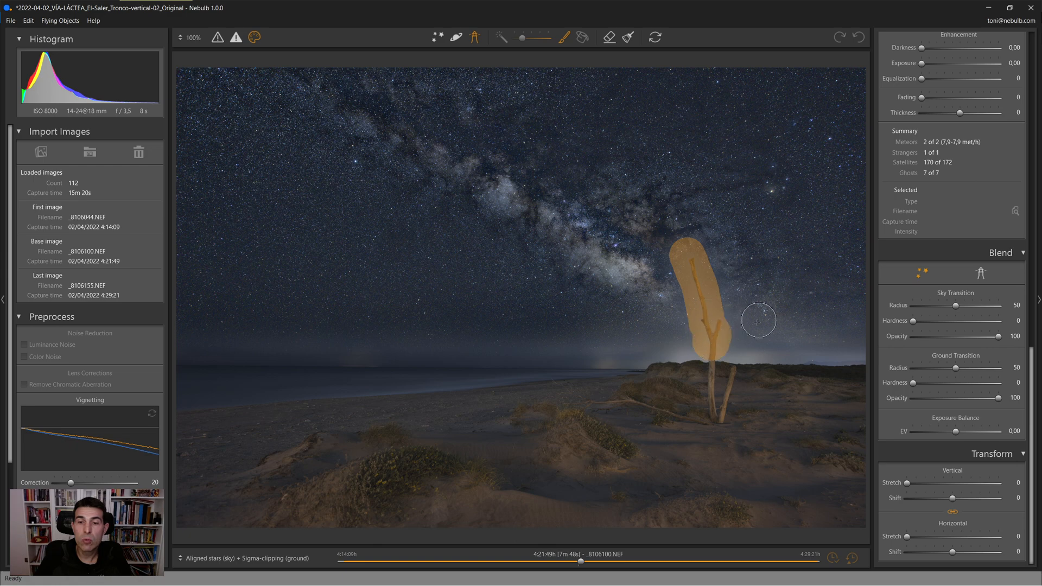
left_click(654, 38)
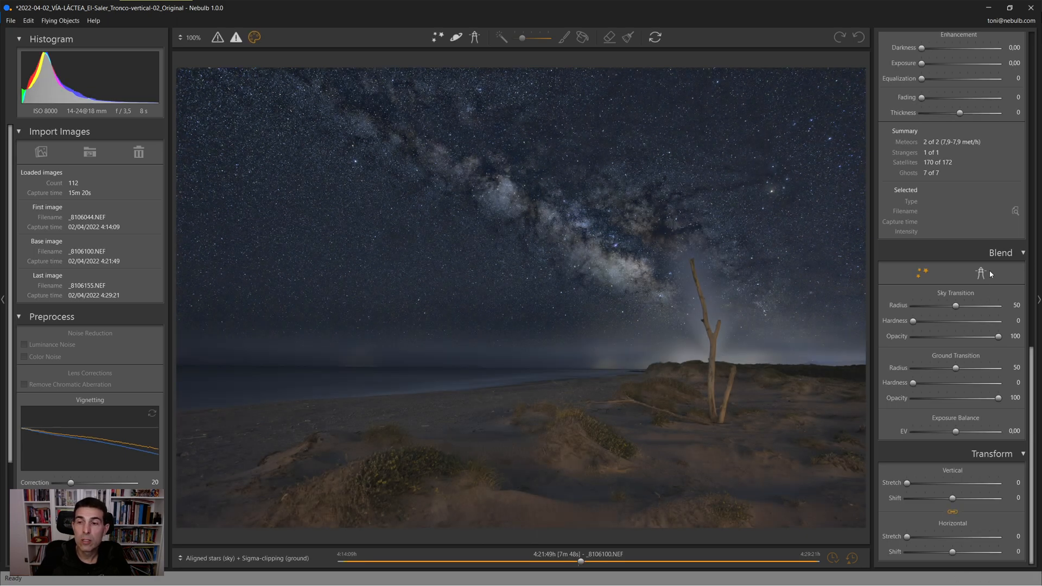
left_click(919, 274)
Remove the protruding-subject mask from the trunk completely and refresh the image.
left_click(474, 37)
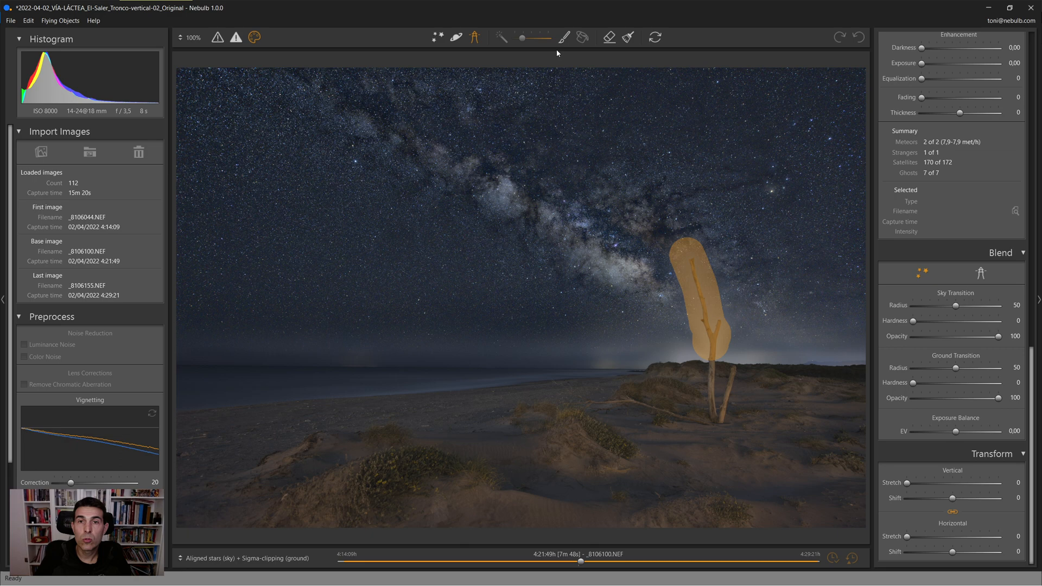
left_click(628, 37)
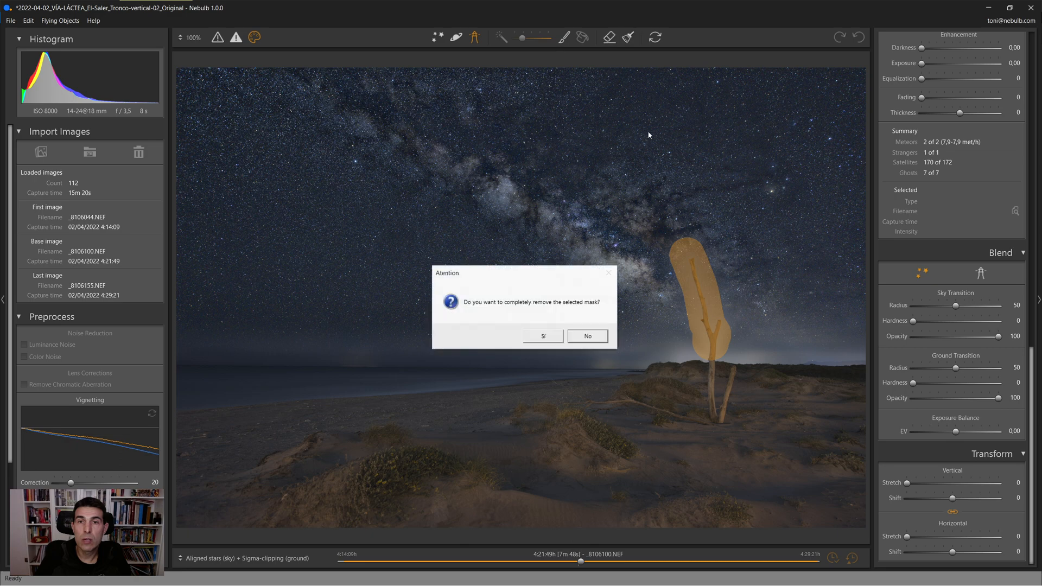
left_click(540, 336)
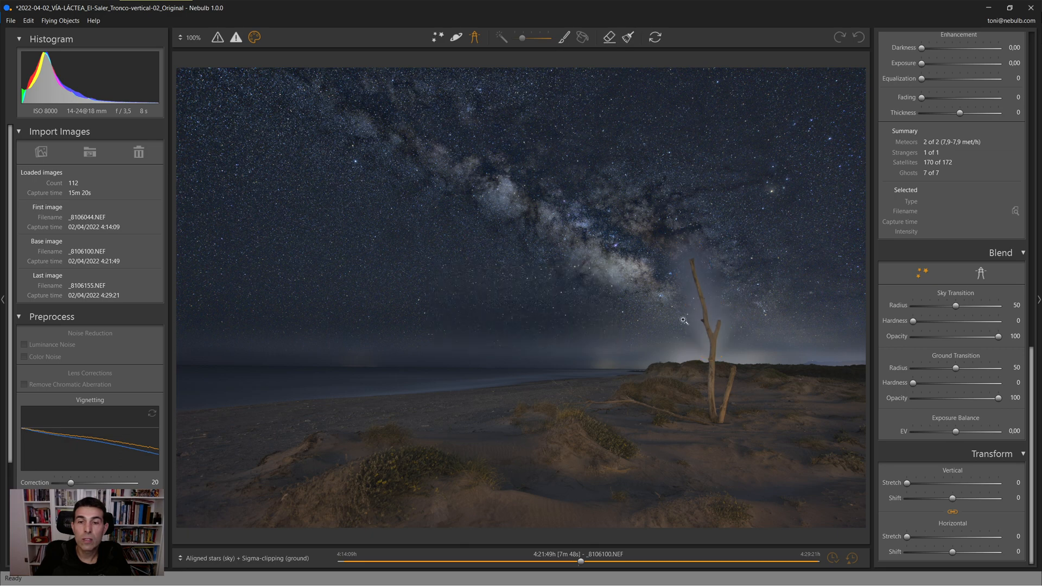
left_click(658, 38)
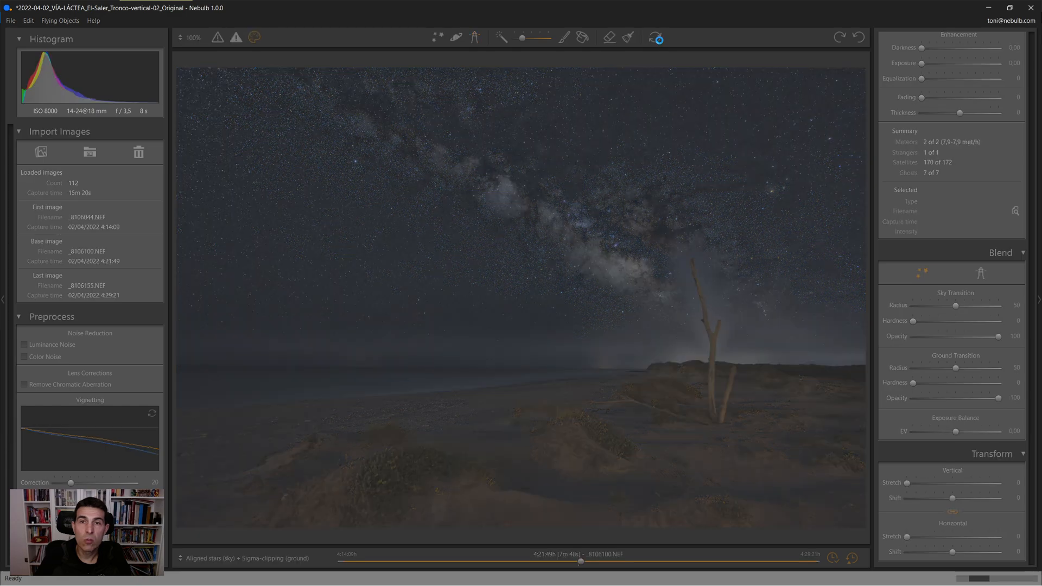
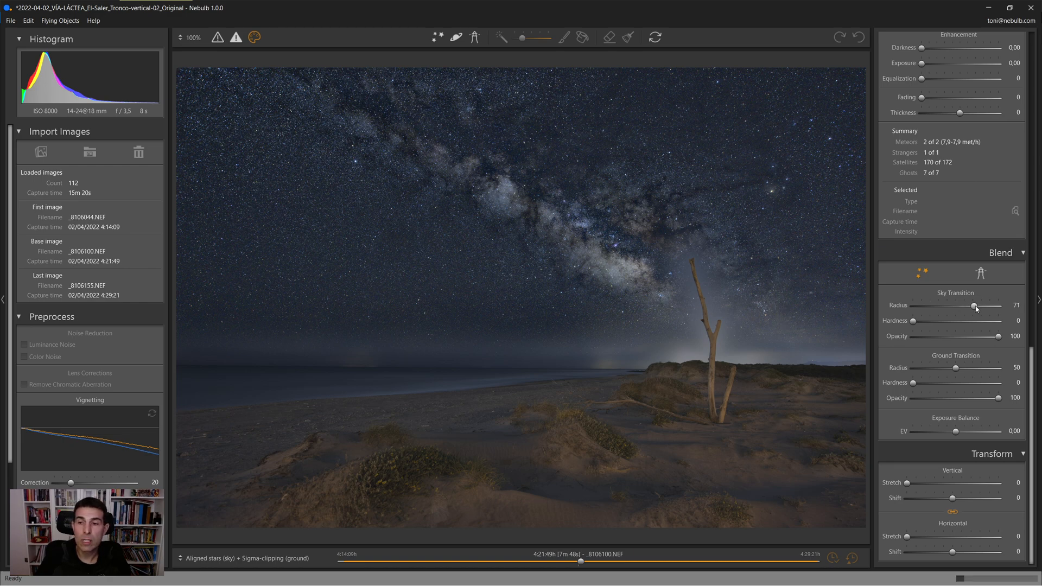
Set the Sky Transition radius to 84 and check the blend at the sea horizon up close.
left_click_drag(957, 306, 984, 307)
left_click_drag(984, 307, 986, 308)
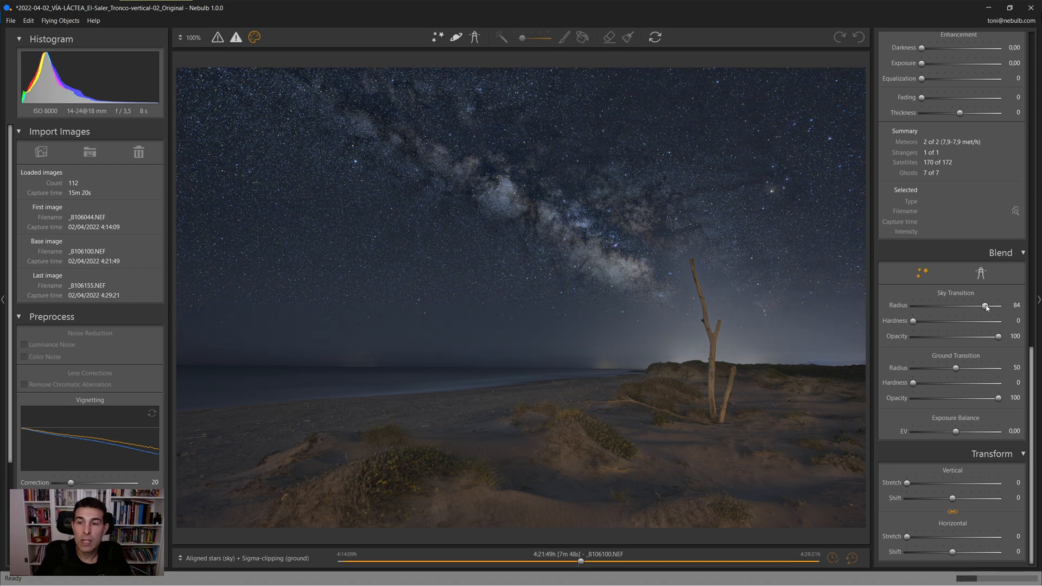
left_click(433, 361)
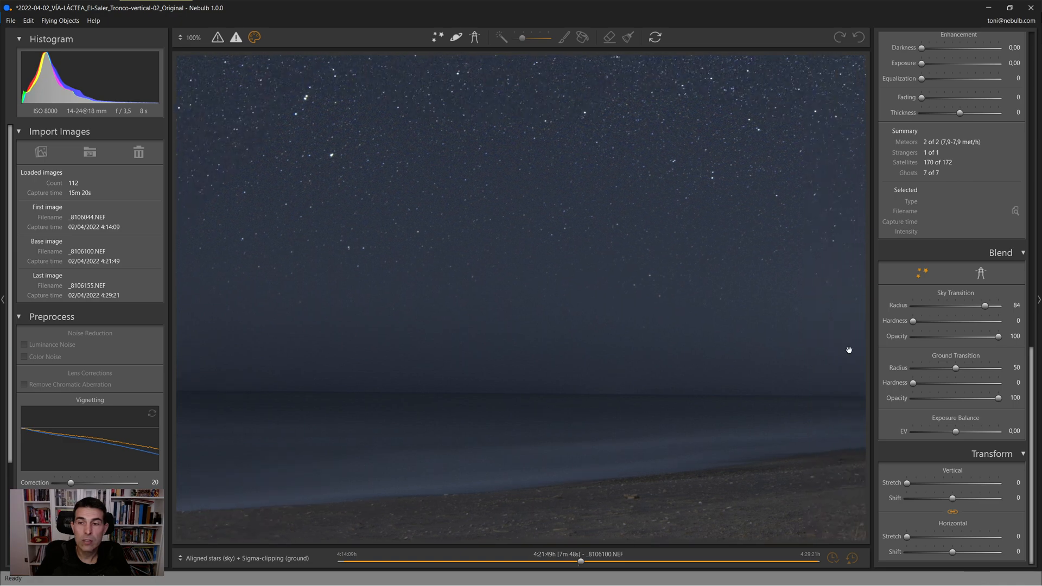
left_click(722, 332)
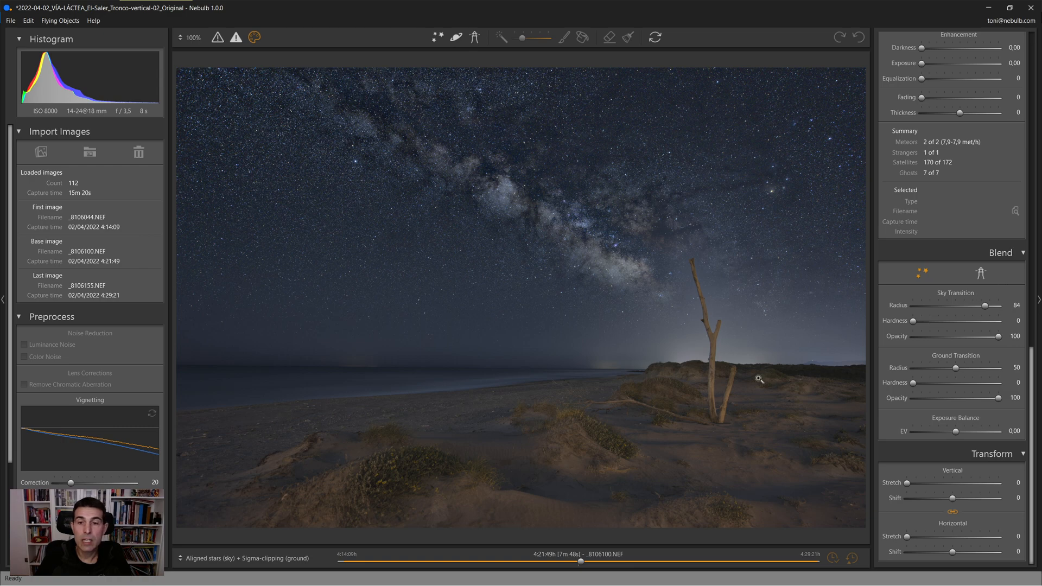
Set the Ground Transition radius to 82 and inspect the shoreline and sand below the horizon up close.
left_click_drag(958, 371, 985, 371)
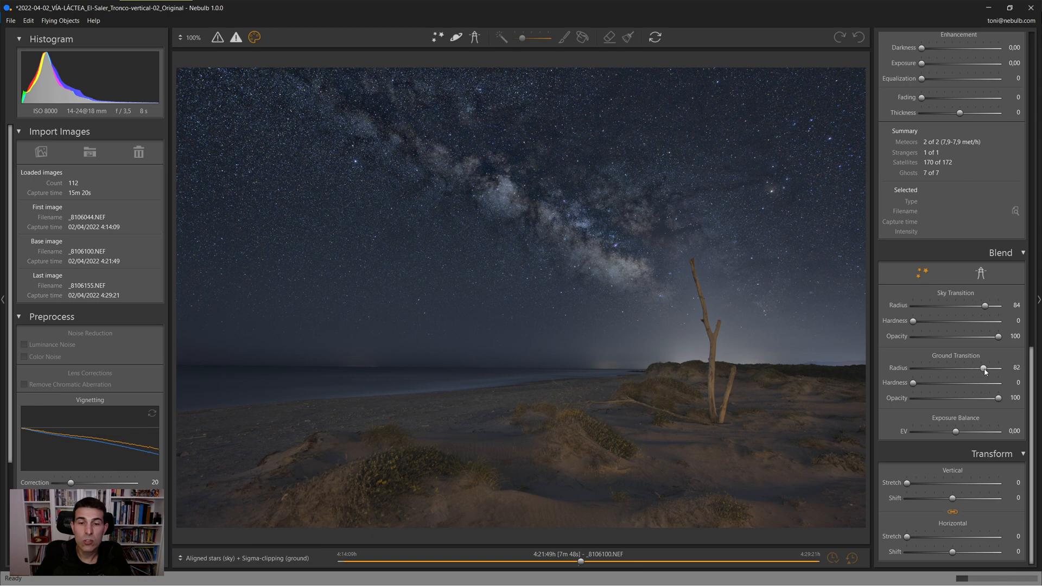
left_click(483, 370)
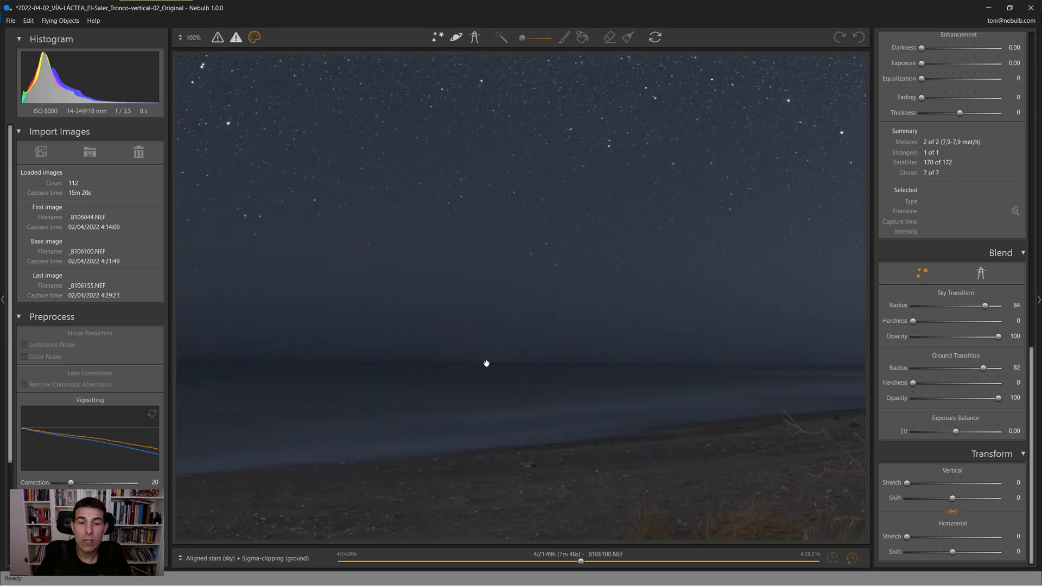
left_click_drag(486, 363, 493, 266)
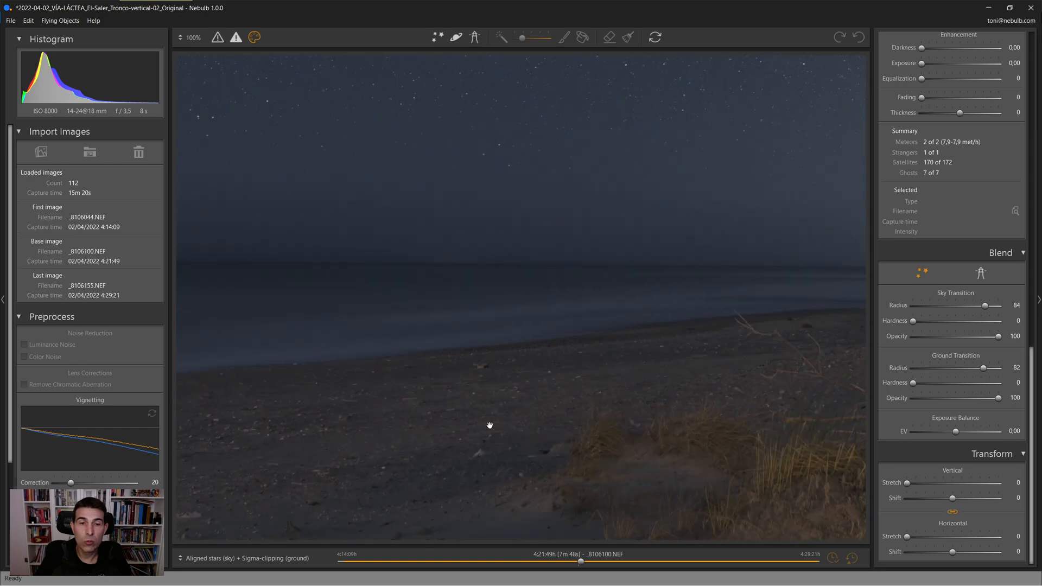
Return to the full image and set the Ground Transition radius to 55.
left_click(533, 400)
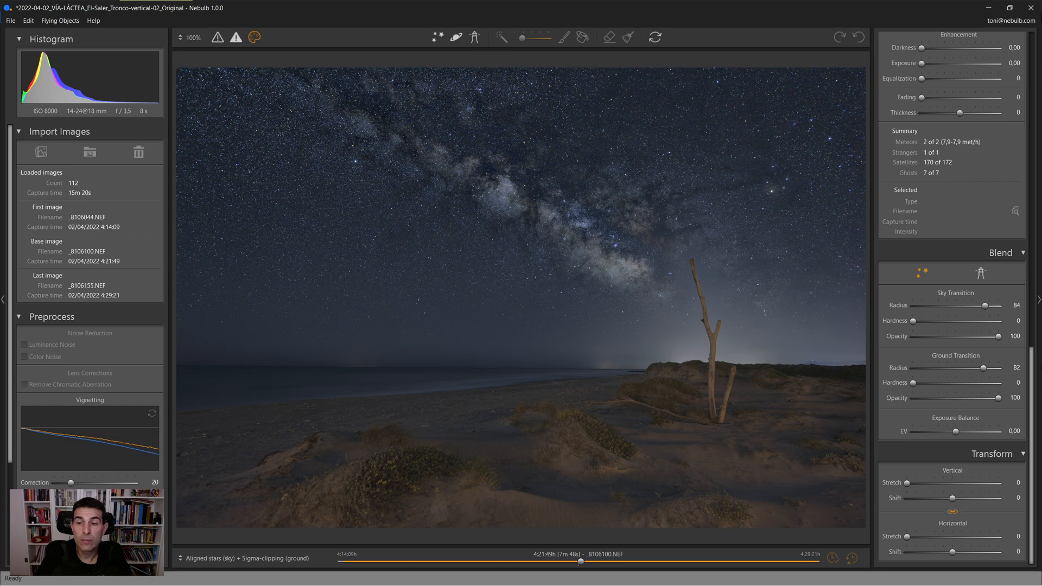
left_click_drag(983, 368, 960, 369)
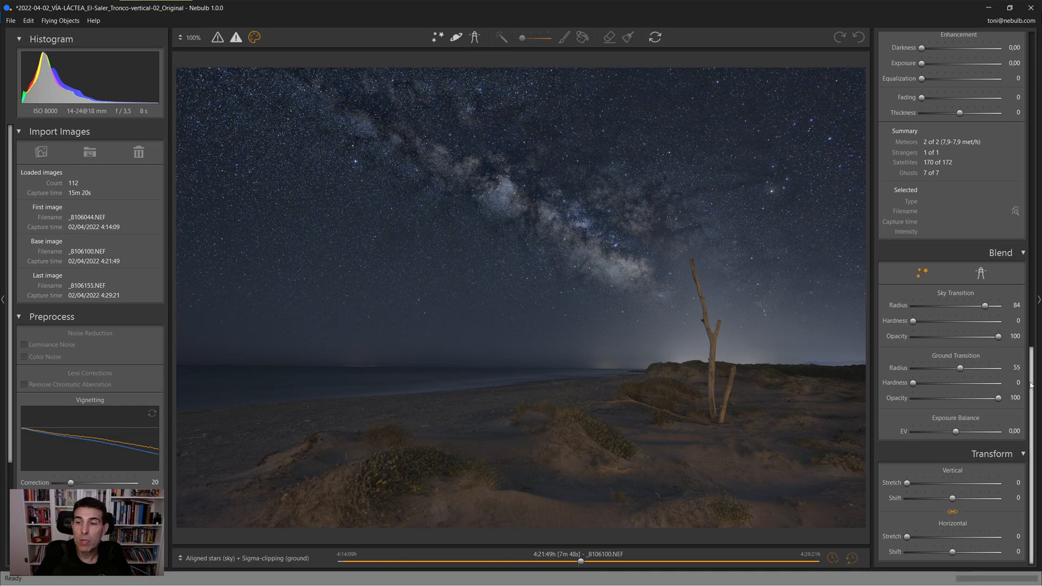
Set the contrast to +36 in the ground's Develop settings.
left_click_drag(1030, 385, 1036, 113)
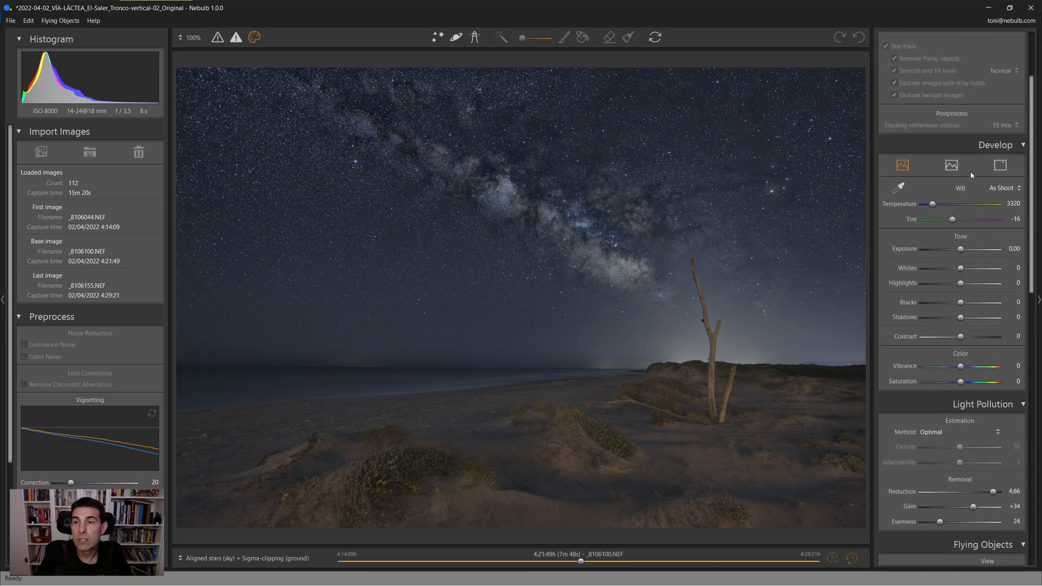
left_click(953, 170)
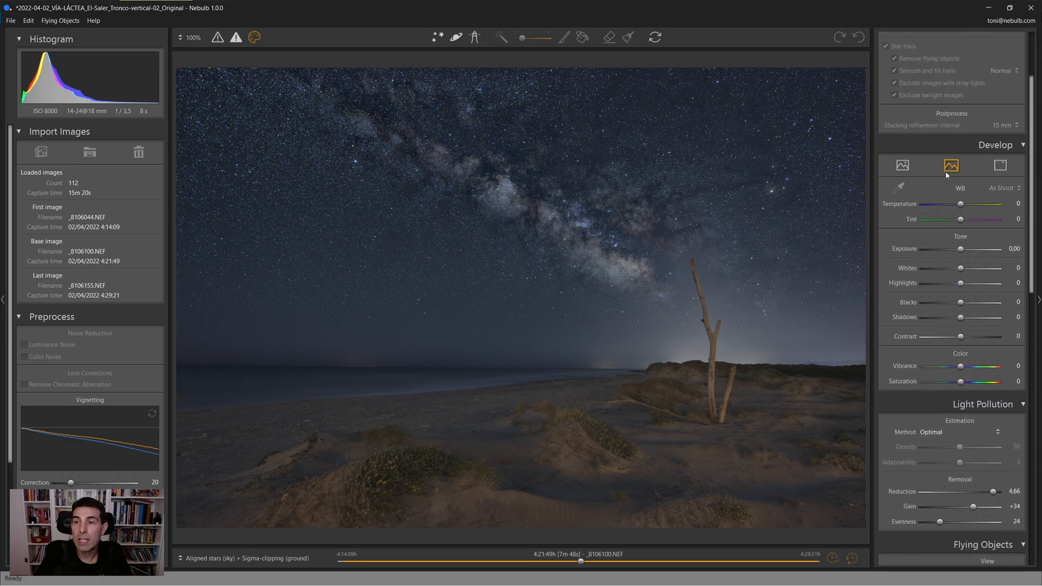
left_click_drag(962, 338, 978, 337)
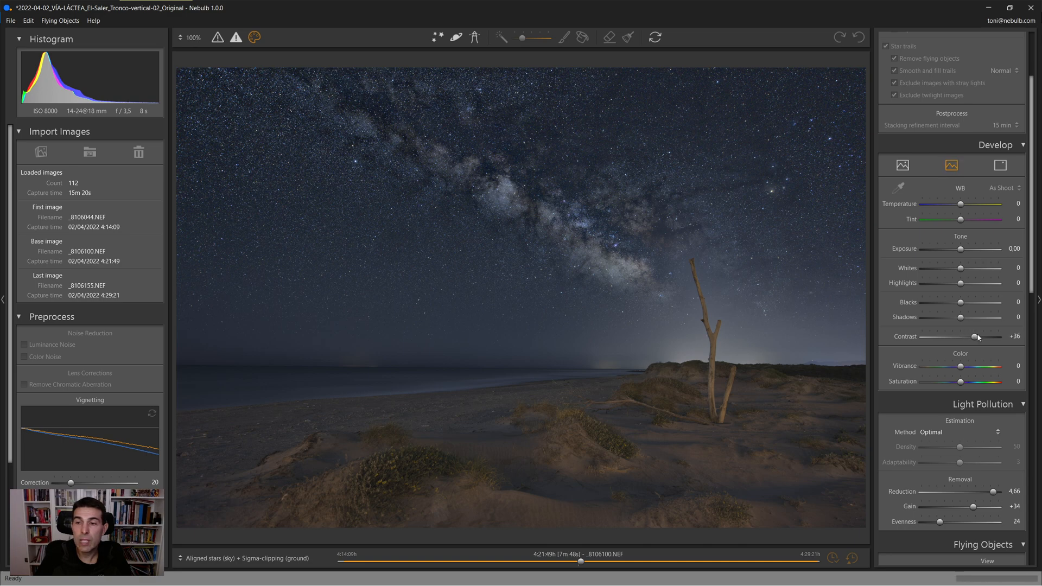
Develop the sky with temperature 27, vibrance +25 and contrast +14, checking the Milky Way core up close.
left_click(999, 165)
left_click_drag(962, 208, 971, 207)
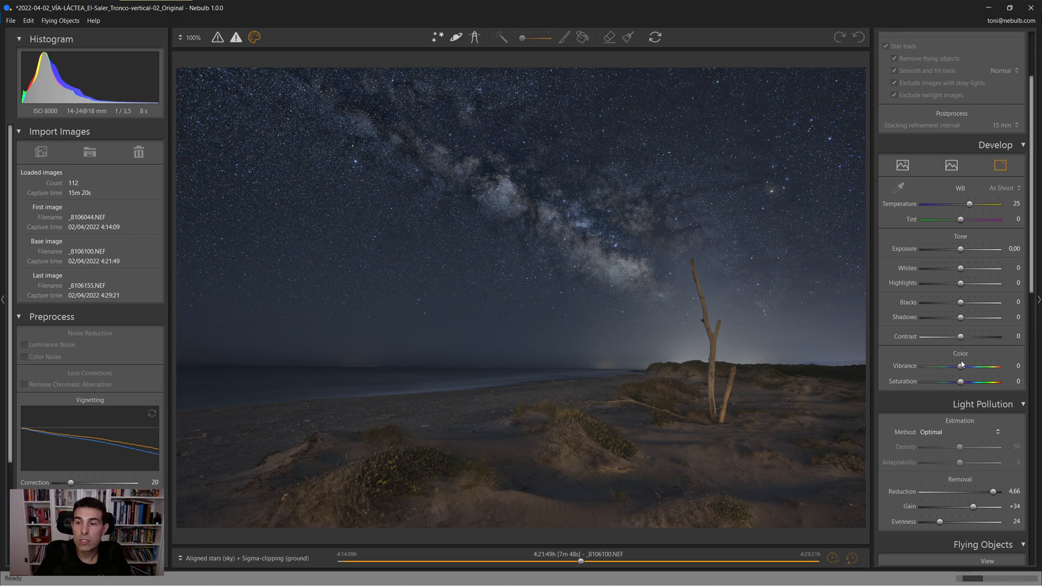
left_click_drag(961, 367, 971, 367)
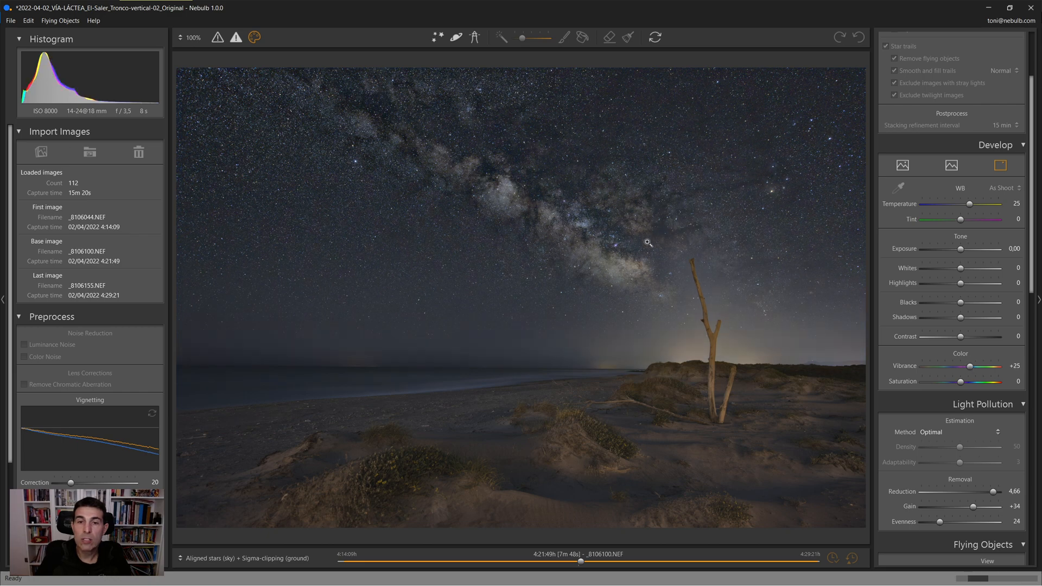
left_click(606, 256)
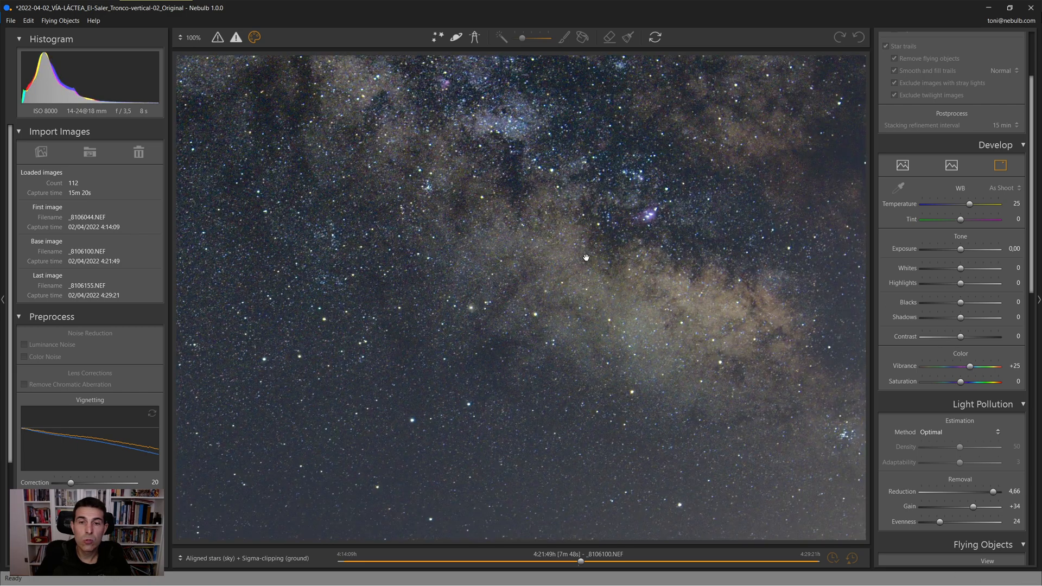
left_click_drag(539, 215, 603, 241)
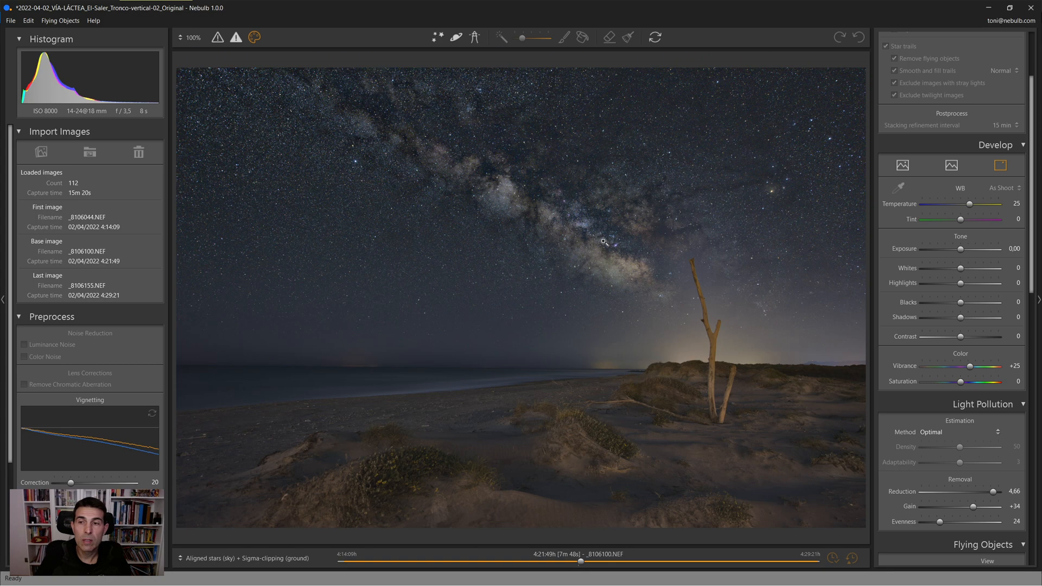
left_click(971, 205)
left_click(966, 337)
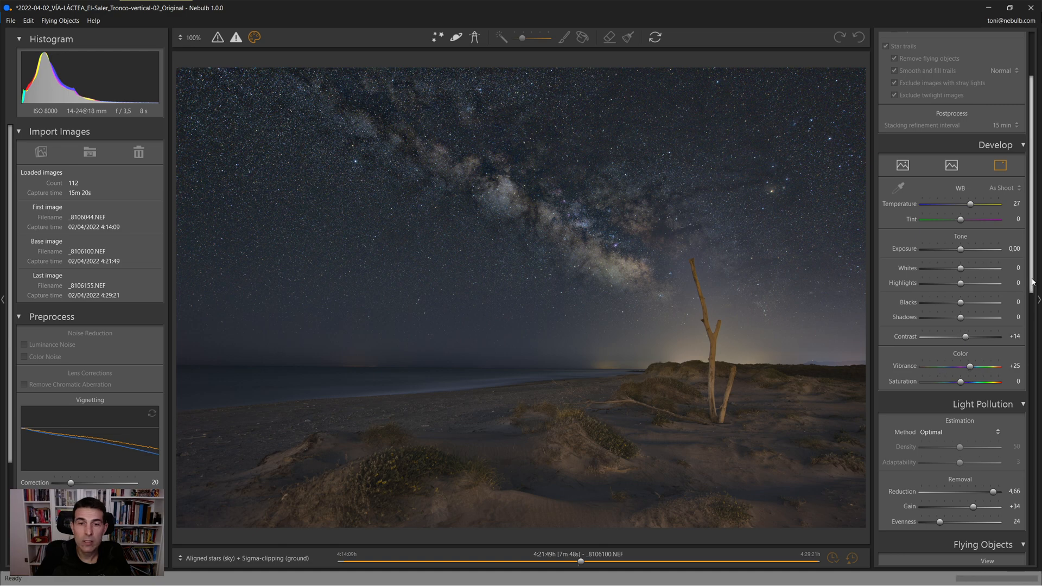
Raise the whole image's contrast slightly, and set the ground's temperature to -14 and contrast to +48.
left_click(904, 168)
left_click_drag(962, 337, 966, 337)
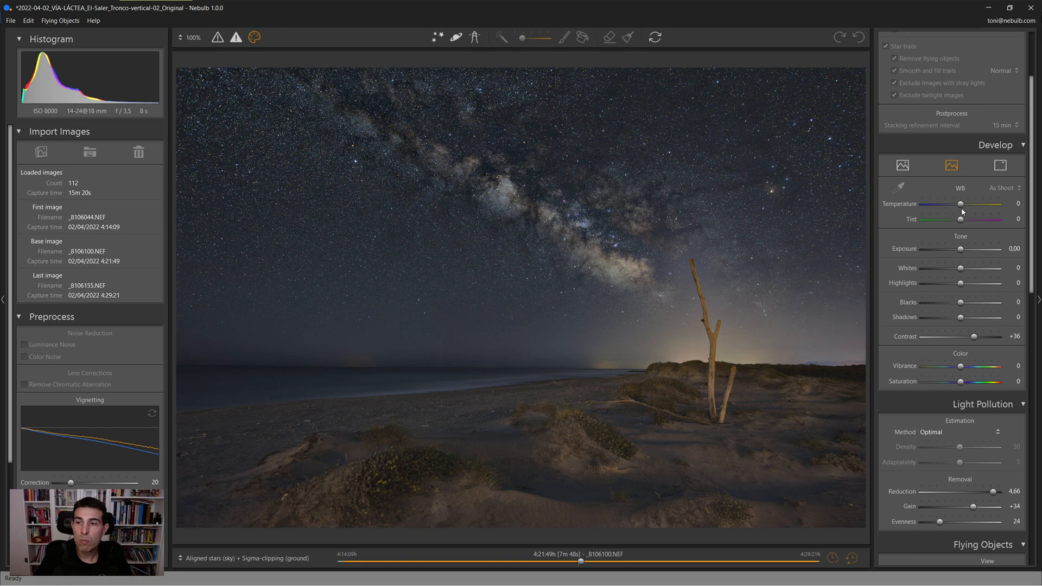
left_click_drag(961, 207, 956, 206)
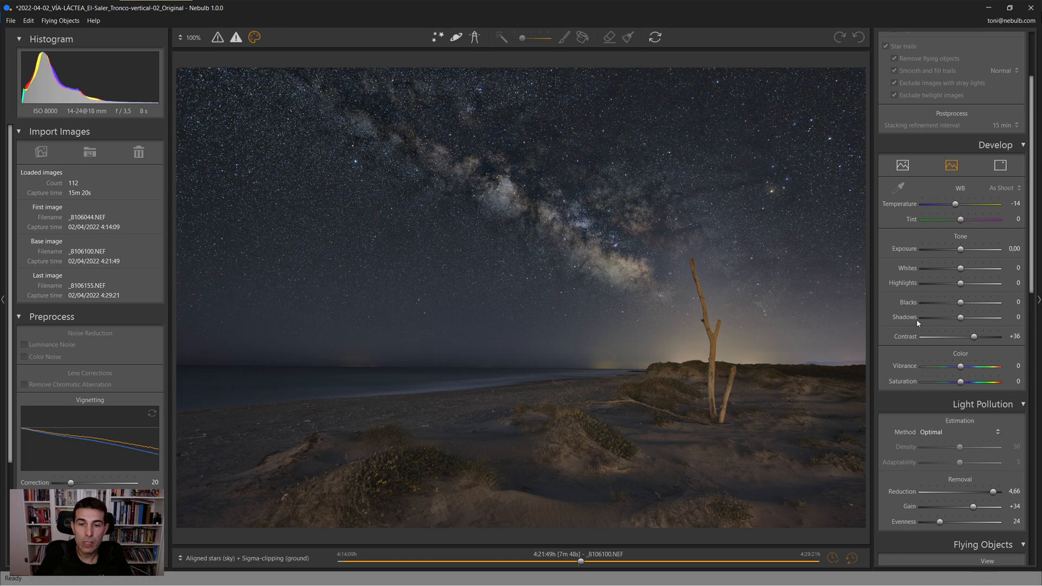
scroll(1031, 234, "down", 1)
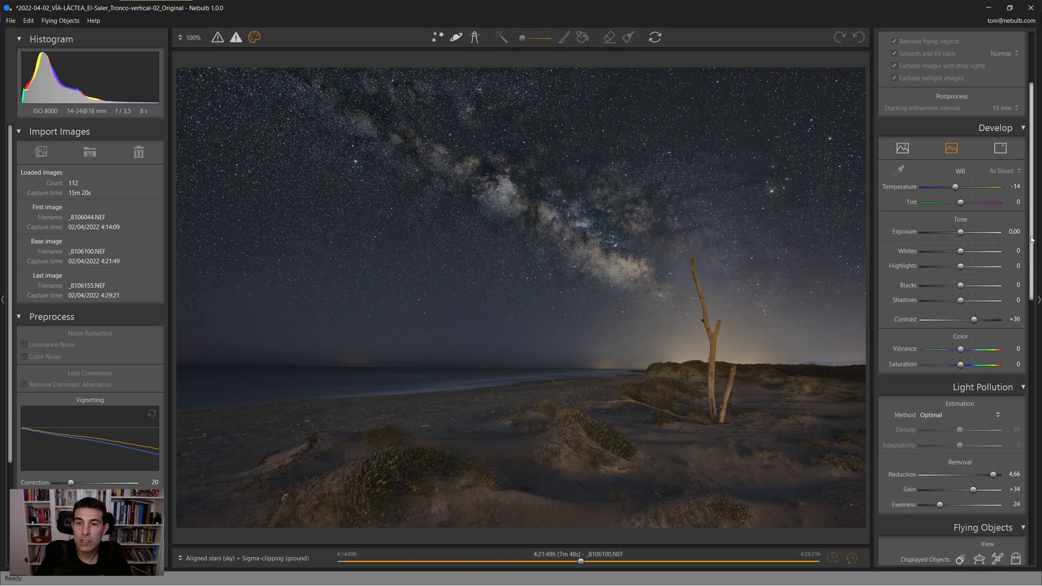
left_click_drag(977, 324, 981, 324)
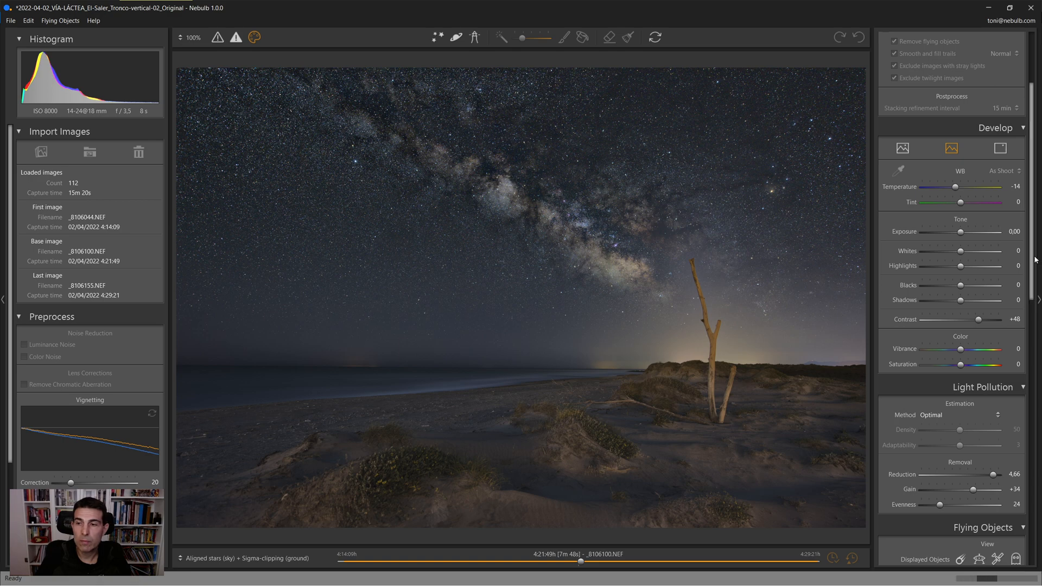
Set both the Ground Transition radius and the Sky Transition radius to 0.
left_click_drag(1032, 298, 1038, 452)
scroll(995, 256, "down", 4)
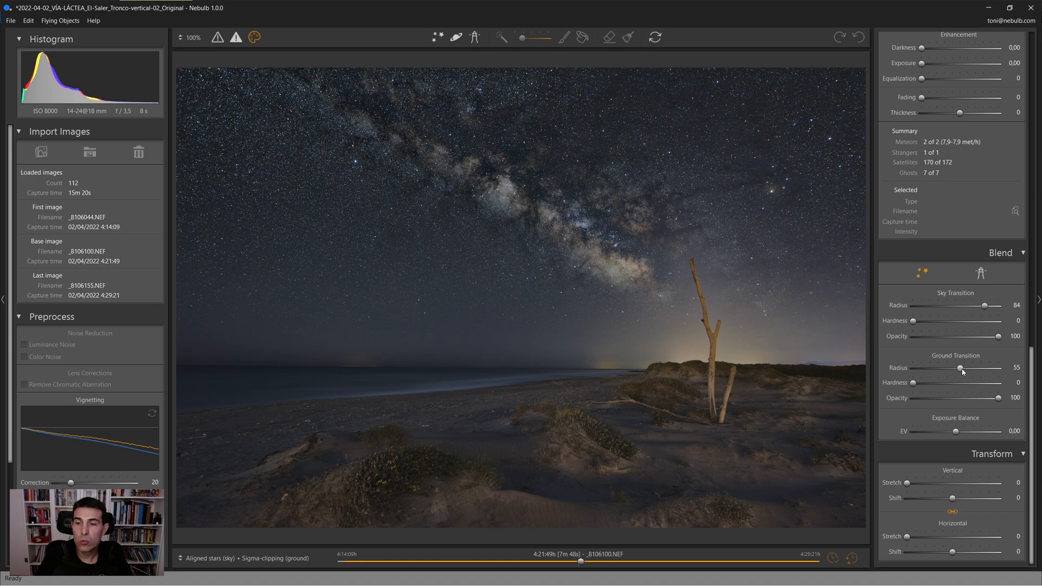
left_click_drag(961, 369, 911, 371)
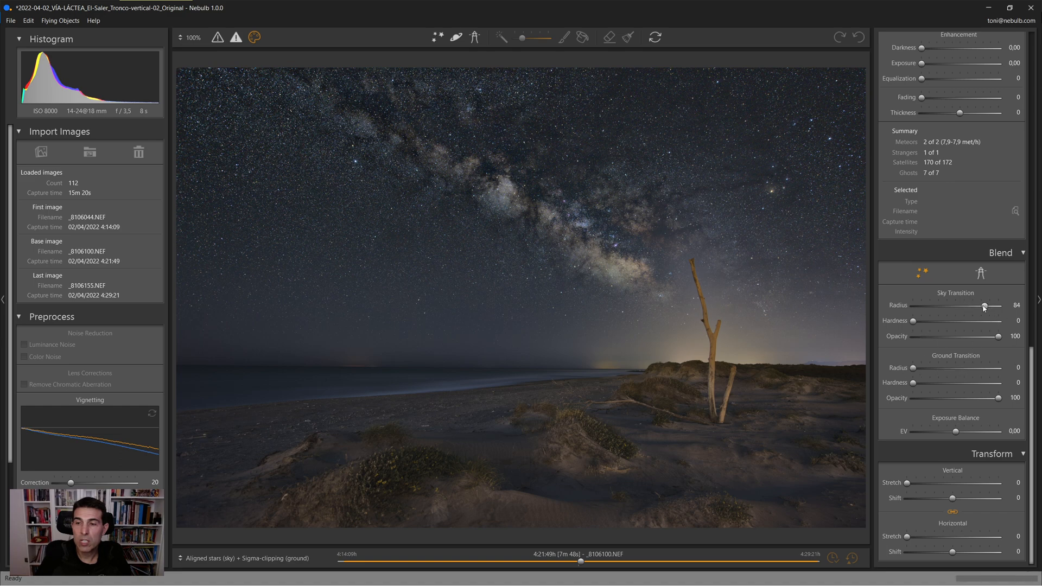
left_click_drag(984, 306, 911, 307)
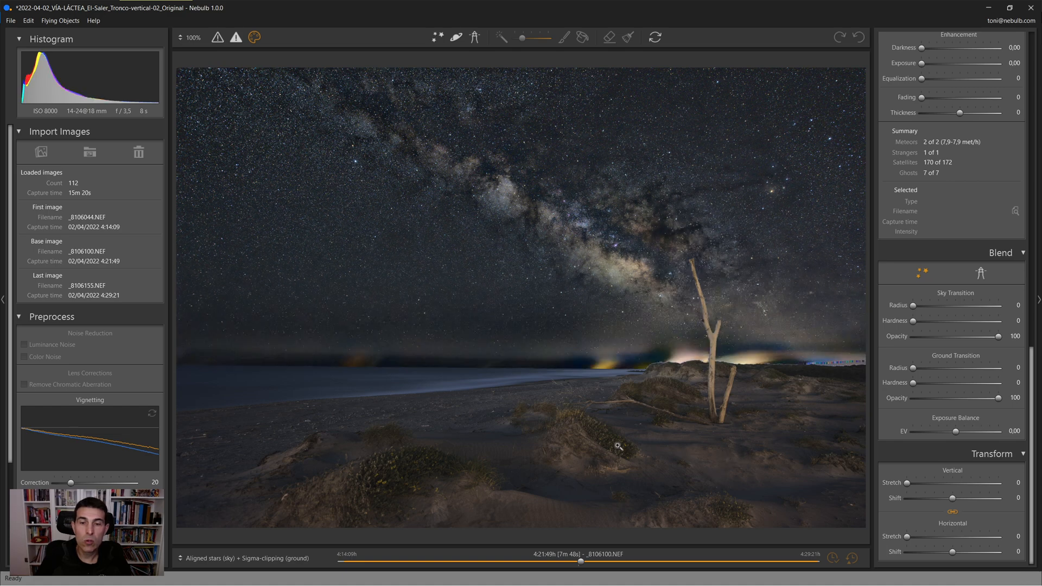
Examine the unblended edge between sky and ground up close along the sea horizon, dunes and trunk, and review the Light Pollution settings.
left_click(631, 435)
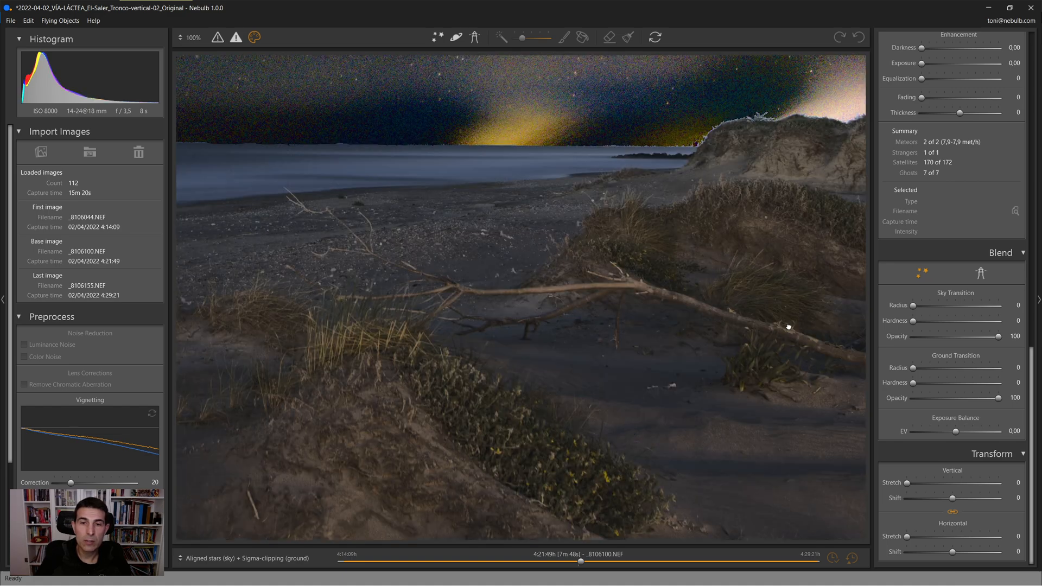
left_click_drag(788, 328, 604, 342)
left_click_drag(770, 351, 517, 358)
left_click_drag(646, 203, 566, 420)
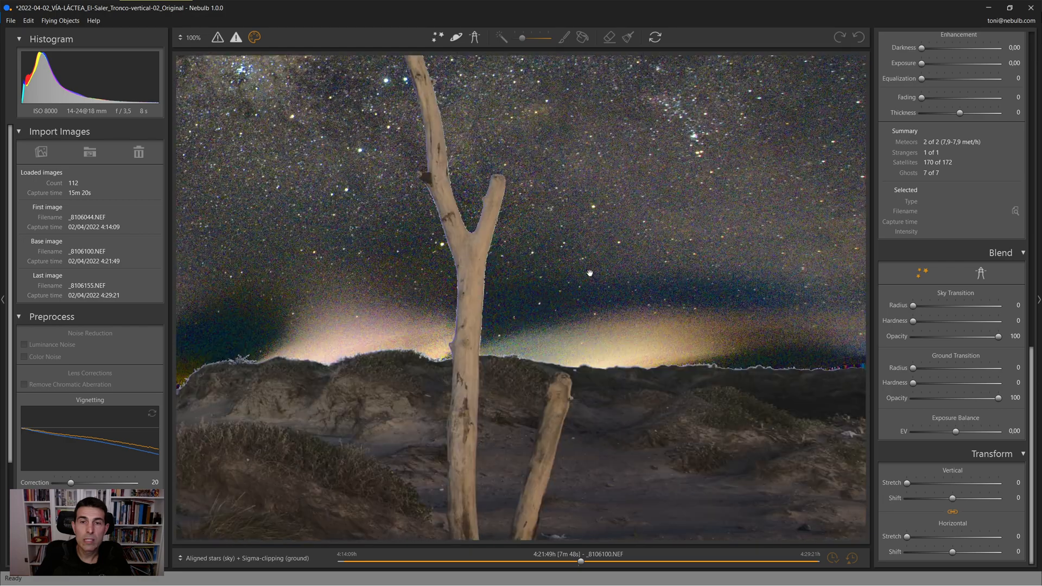
left_click_drag(607, 247, 655, 345)
left_click_drag(521, 239, 685, 313)
left_click_drag(486, 306, 798, 247)
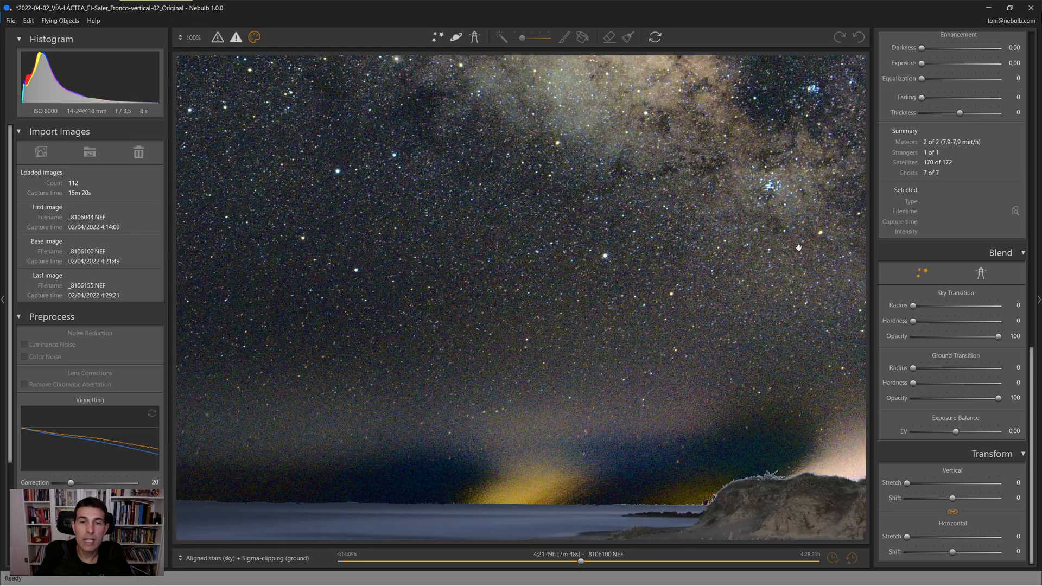
left_click_drag(497, 461, 595, 361)
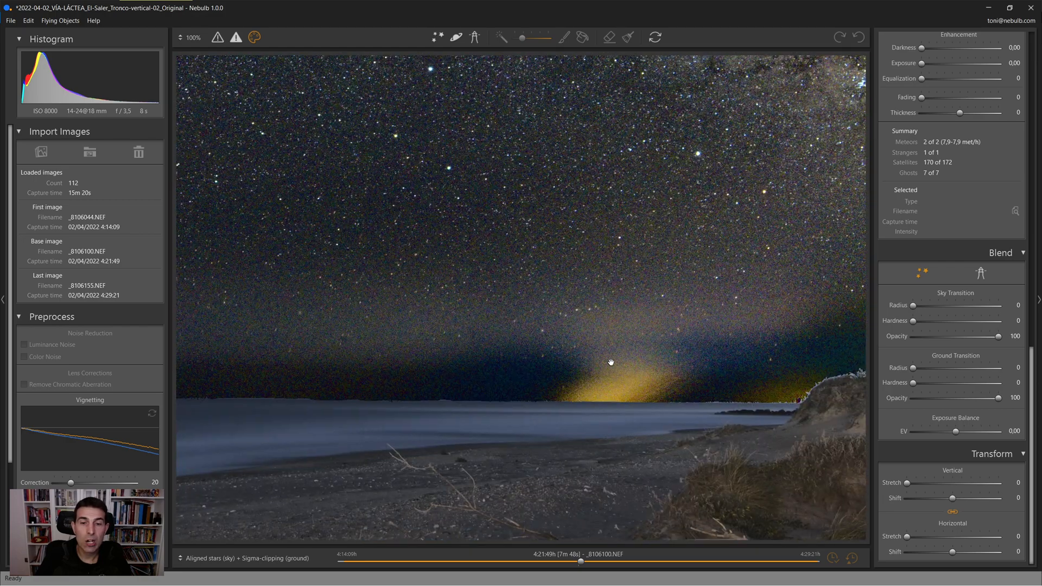
left_click_drag(564, 430, 638, 403)
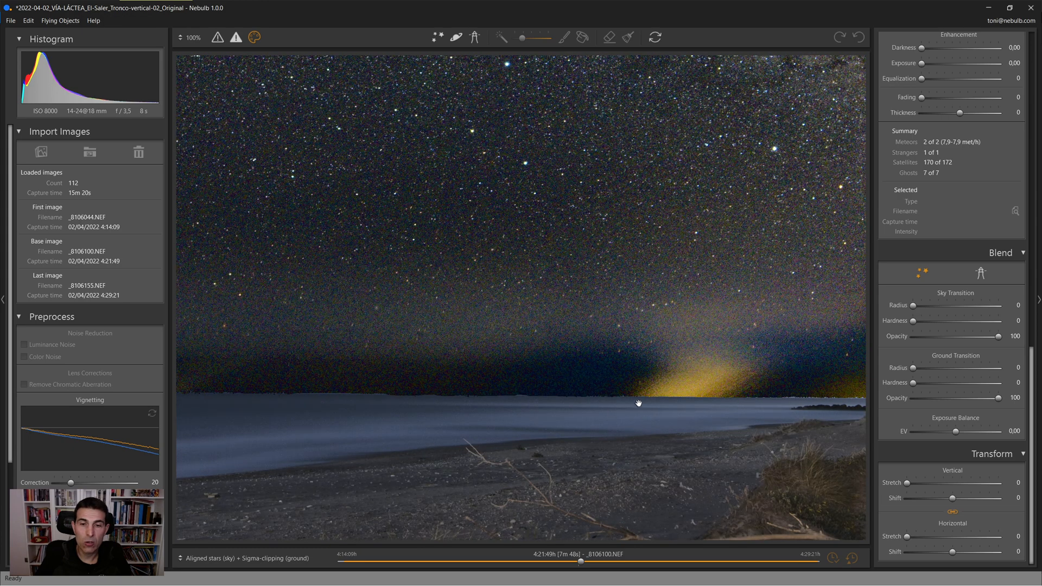
left_click(714, 398)
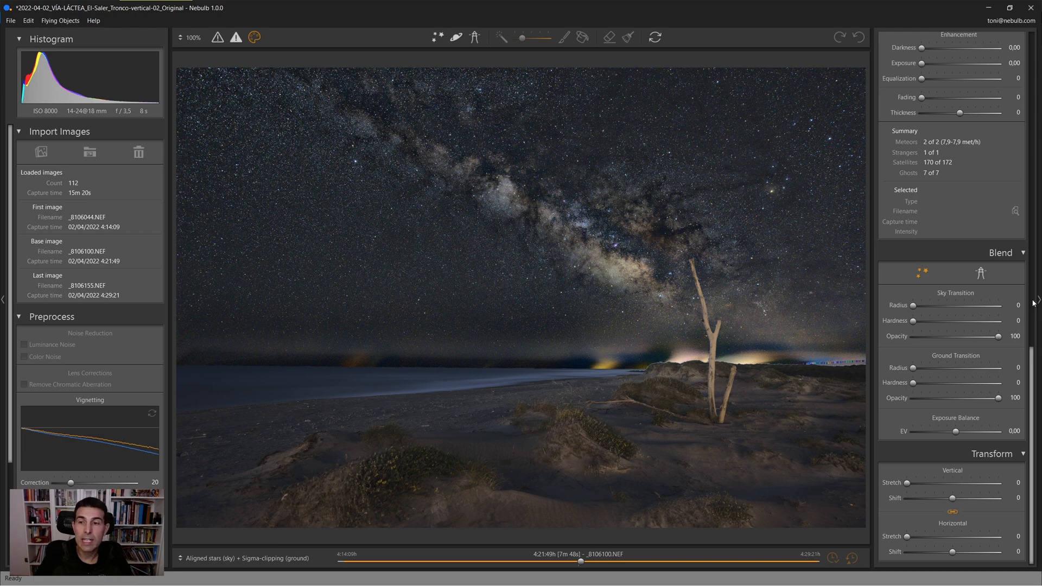
left_click_drag(1032, 364, 1040, 176)
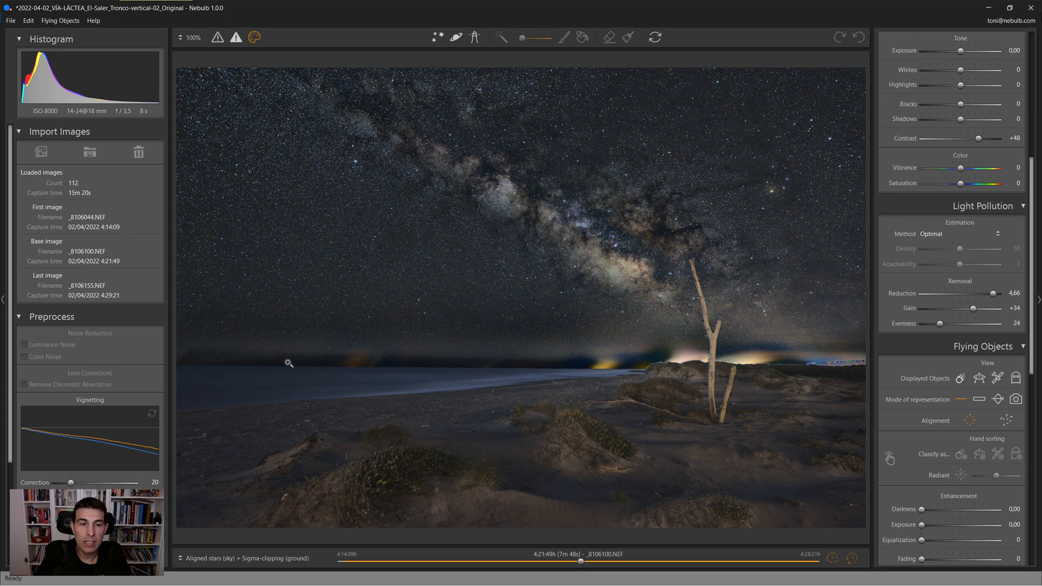
left_click(590, 369)
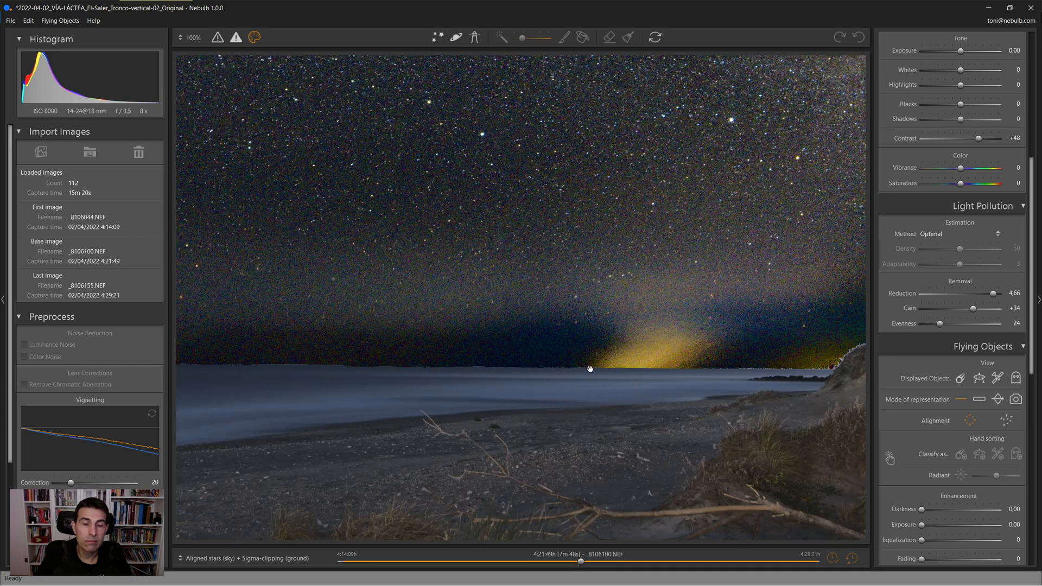
scroll(890, 457, "down", 10)
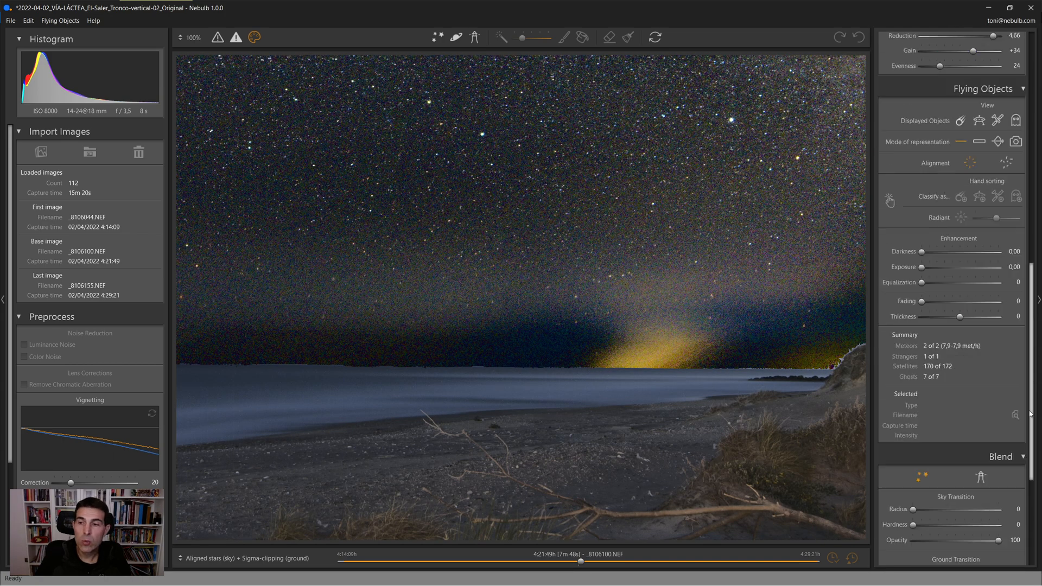
left_click(779, 357)
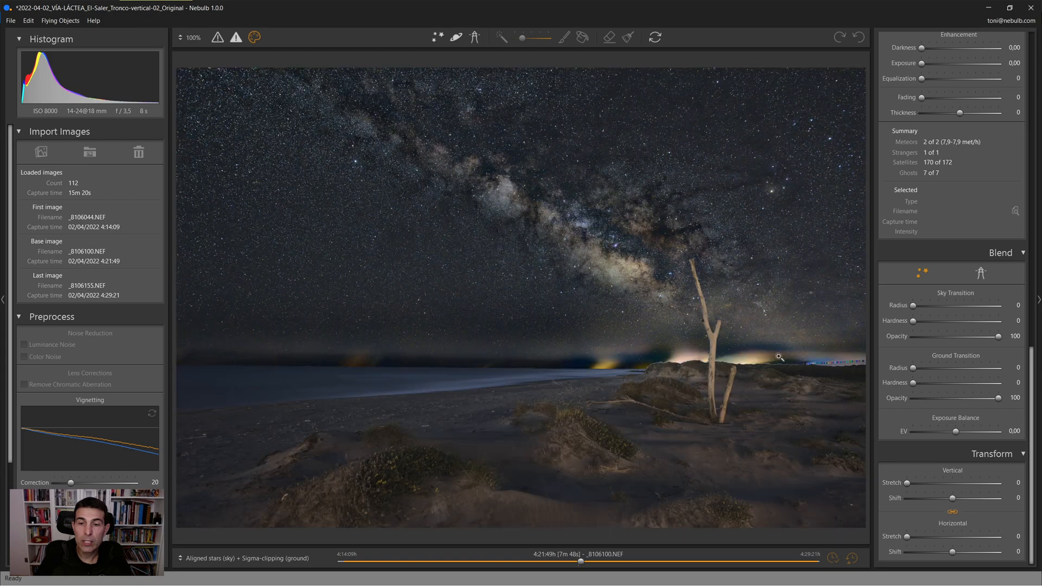
Set the Sky Transition radius to 69 and check the sky blend along the sea horizon and dunes up close.
left_click_drag(913, 306, 972, 309)
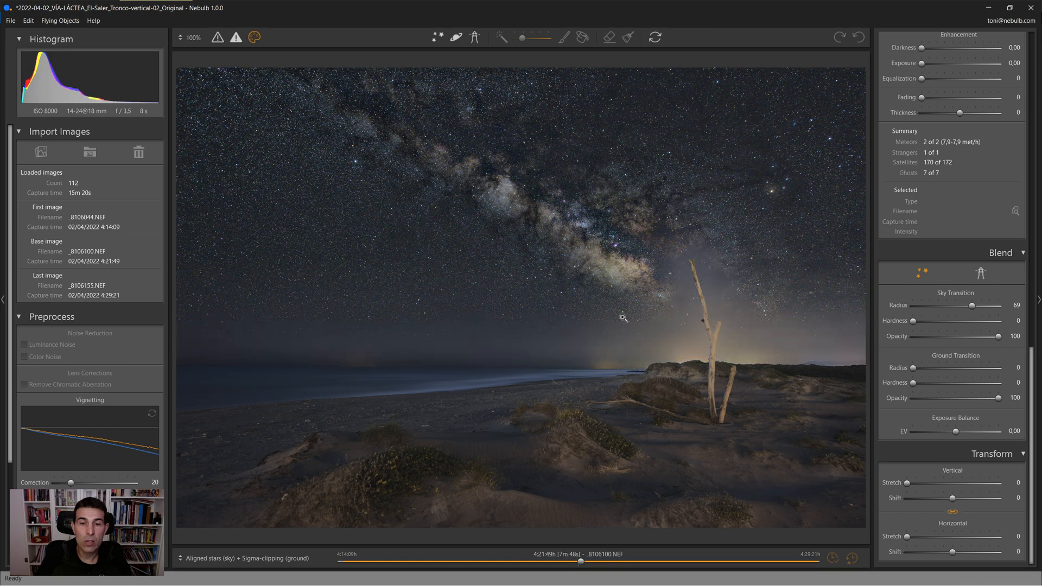
left_click(599, 364)
left_click_drag(679, 396, 500, 367)
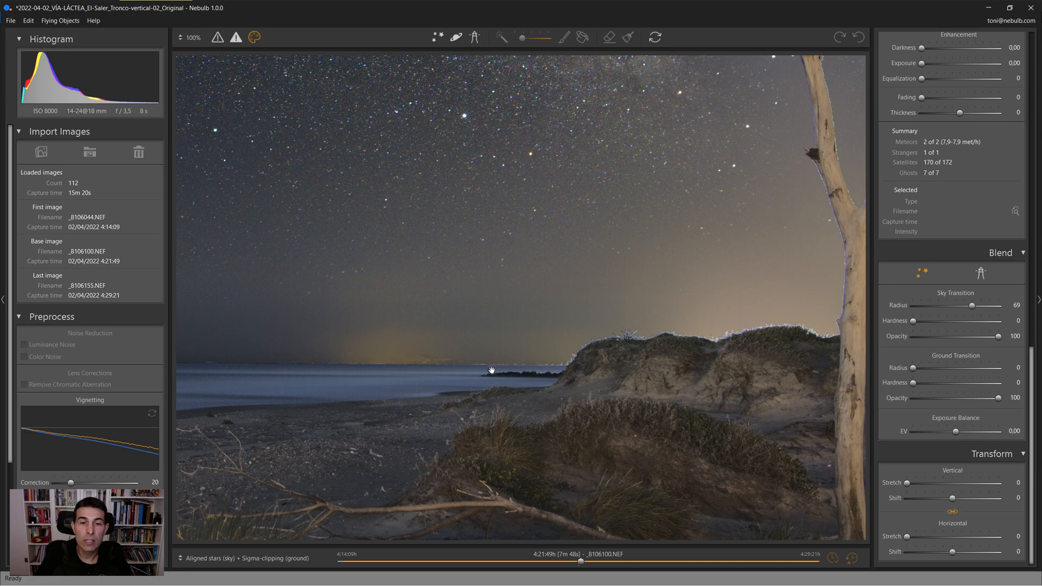
left_click(491, 370)
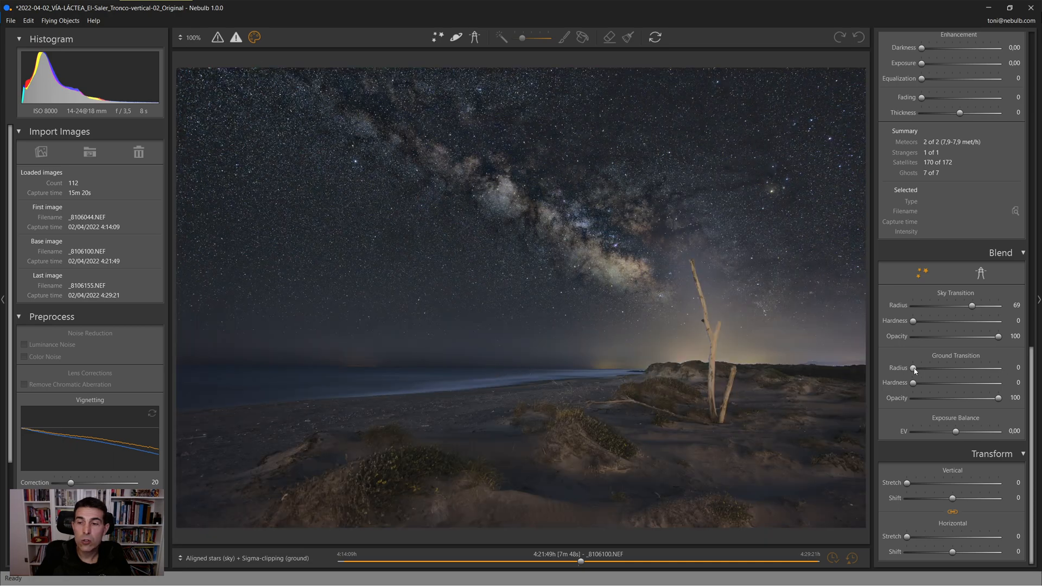
Set the Ground Transition radius to 42 and inspect the shoreline, dunes and trunk up close.
left_click_drag(913, 369, 939, 370)
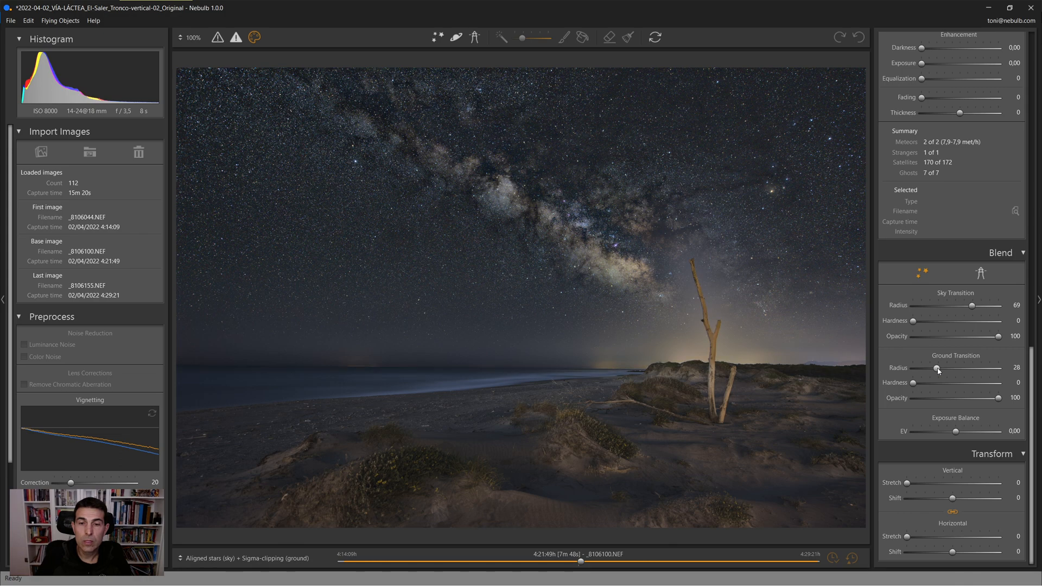
left_click_drag(938, 371, 950, 370)
left_click(514, 381)
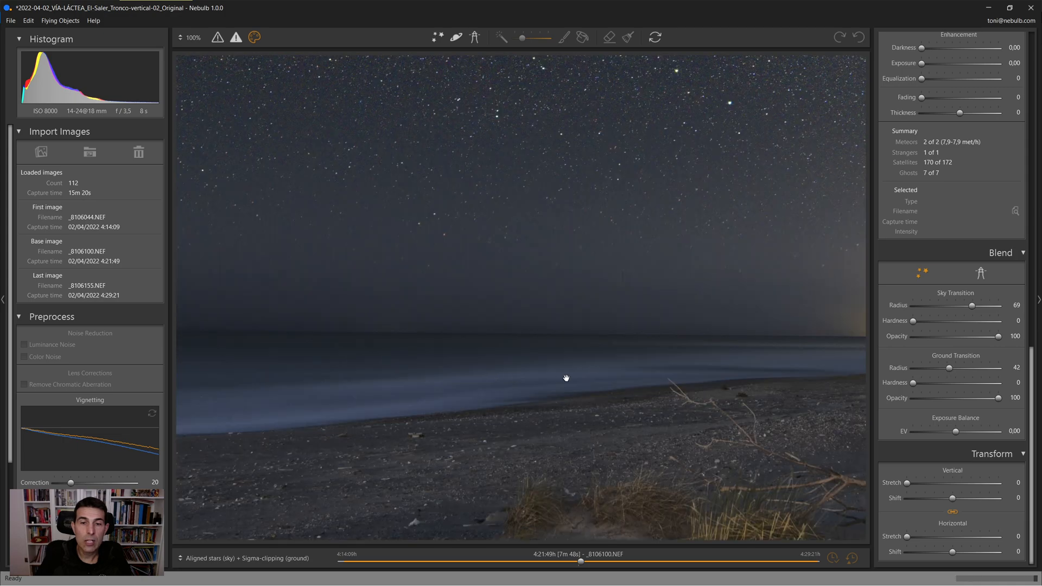
left_click_drag(778, 358, 575, 353)
left_click_drag(757, 348, 507, 332)
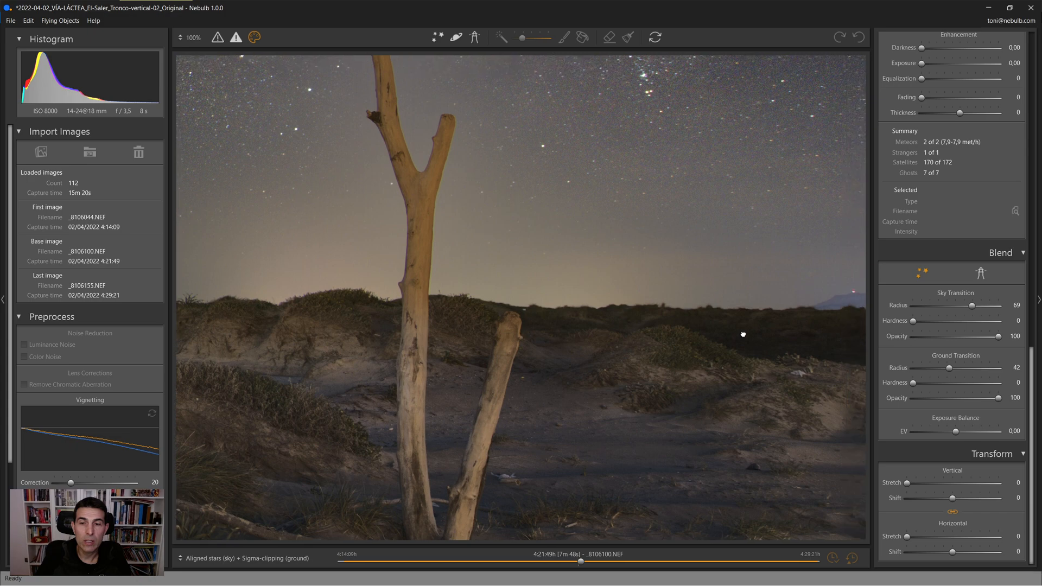
left_click_drag(739, 333, 527, 328)
left_click(536, 327)
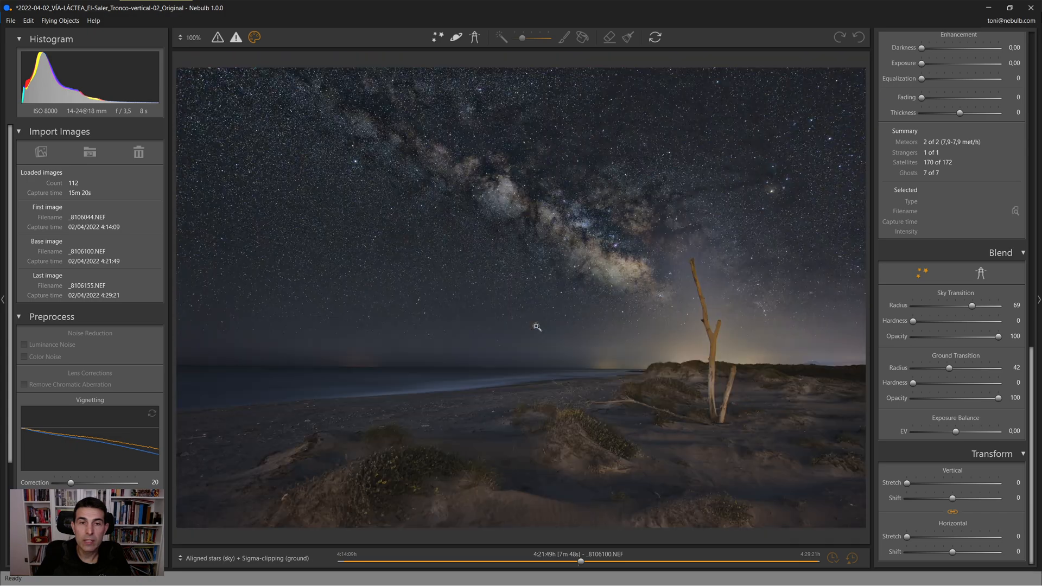
left_click(693, 263)
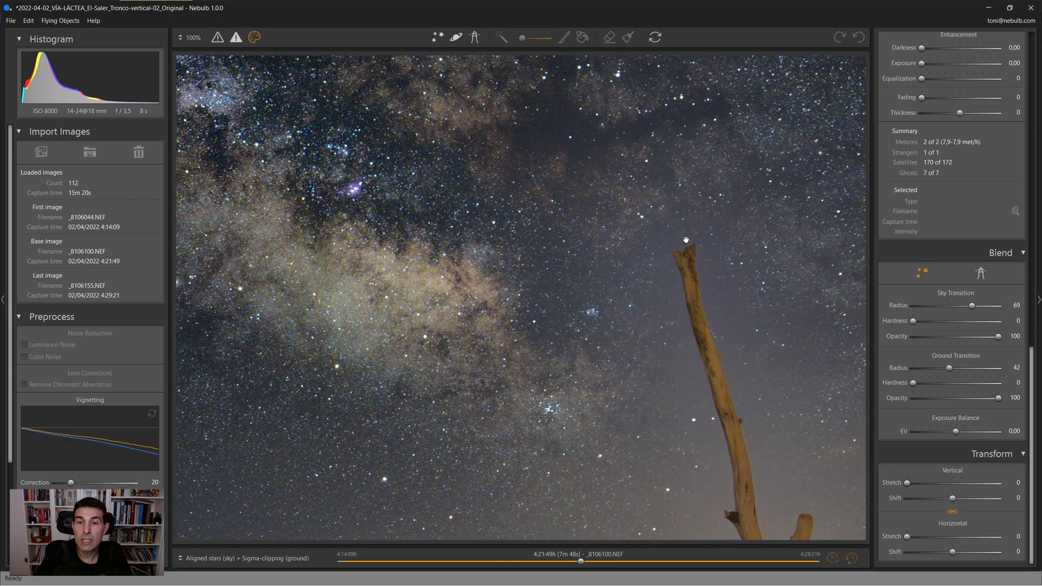
Check the trunk against the sky up close and try to access the blend settings for subjects protruding above the horizon.
left_click_drag(640, 229, 647, 328)
left_click_drag(752, 410, 581, 211)
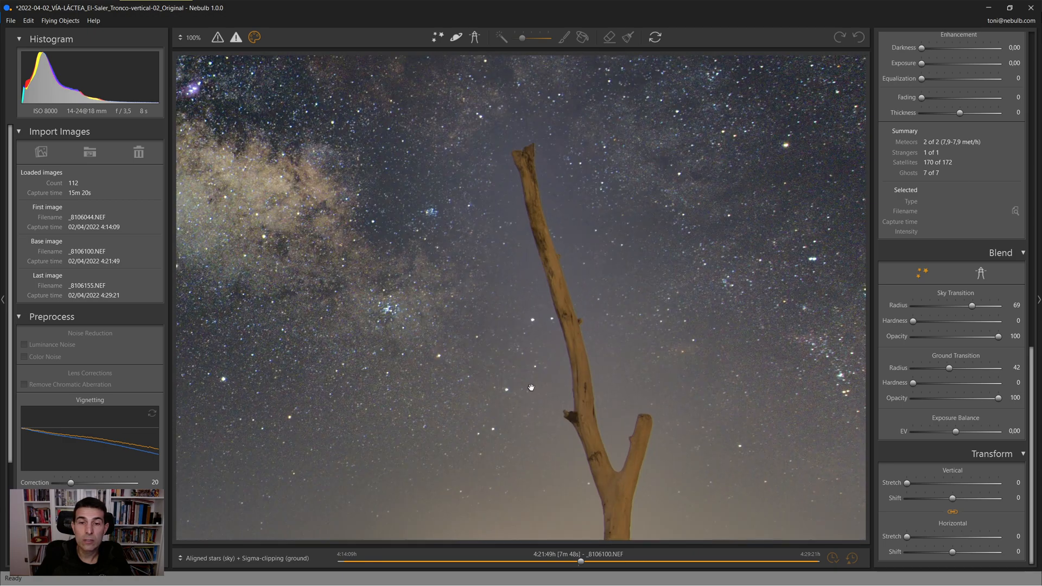
left_click(561, 326)
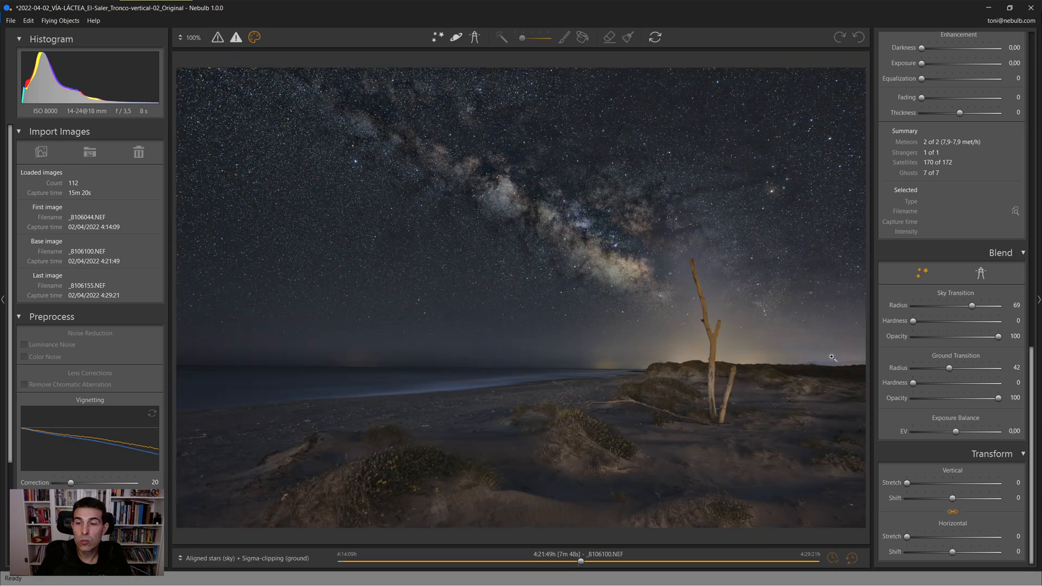
left_click(981, 272)
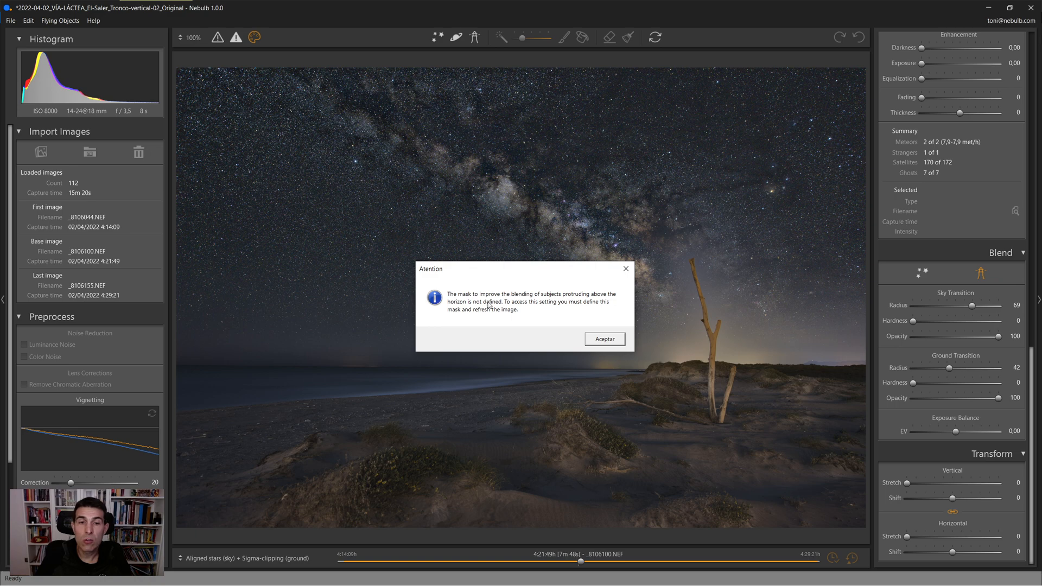
left_click(592, 336)
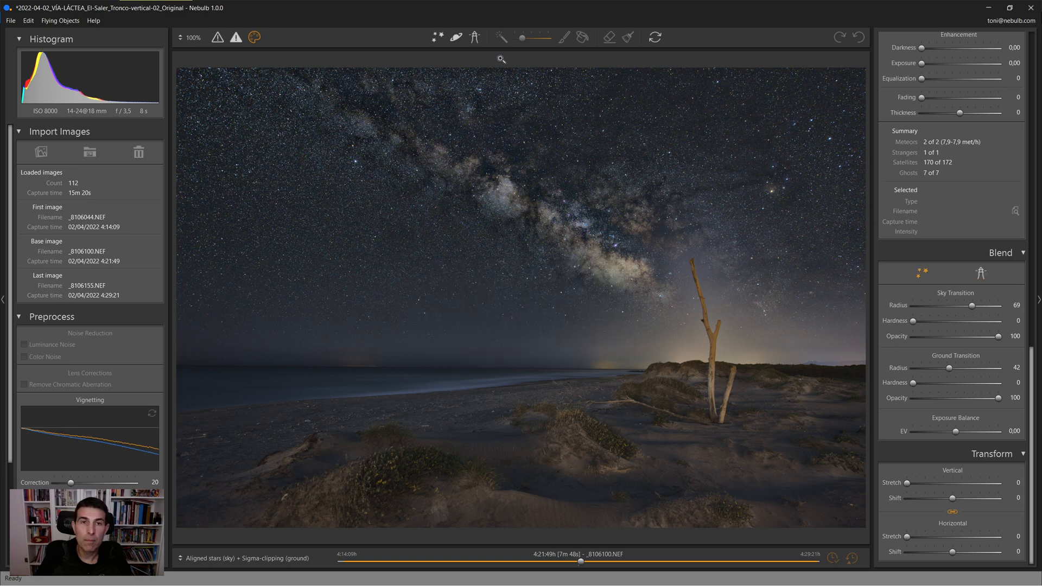
Brush the protruding-subject mask over the trunk above the horizon, refresh the image and show the Blend settings for that mask.
left_click(475, 36)
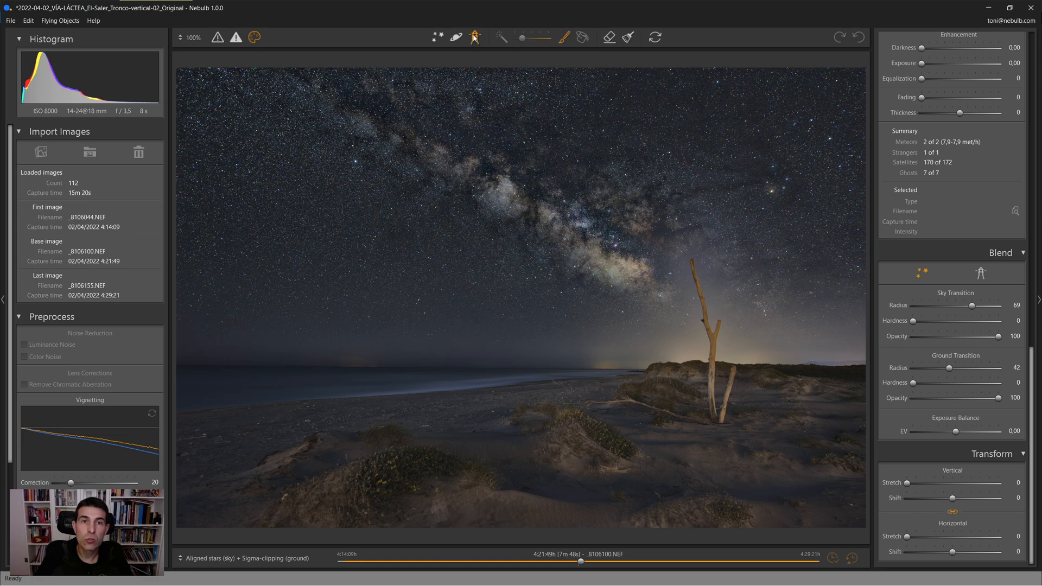
left_click(564, 38)
left_click_drag(696, 260, 709, 352)
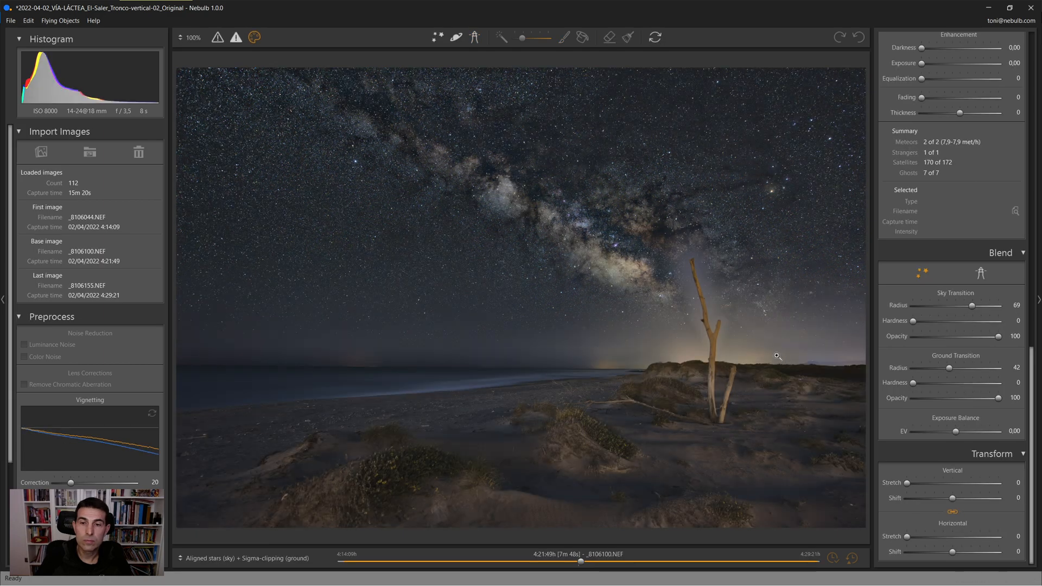
left_click(981, 274)
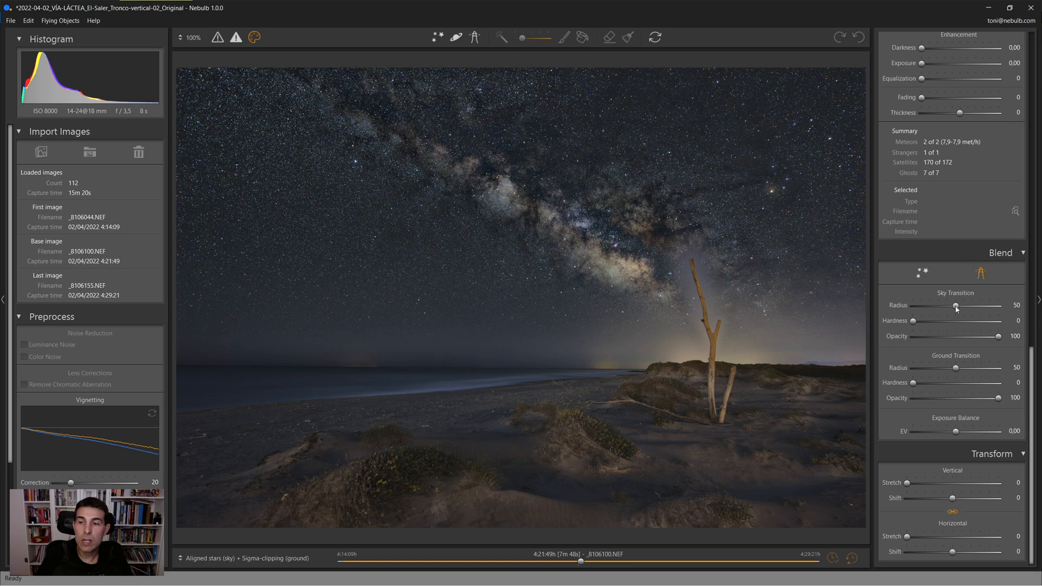
Set the trunk blend's Sky Transition radius to 29 and opacity to 34, and inspect the trunk's edges up close.
mouse_move(956, 307)
left_mouse_down()
mouse_move(930, 307)
mouse_move(940, 308)
left_mouse_up()
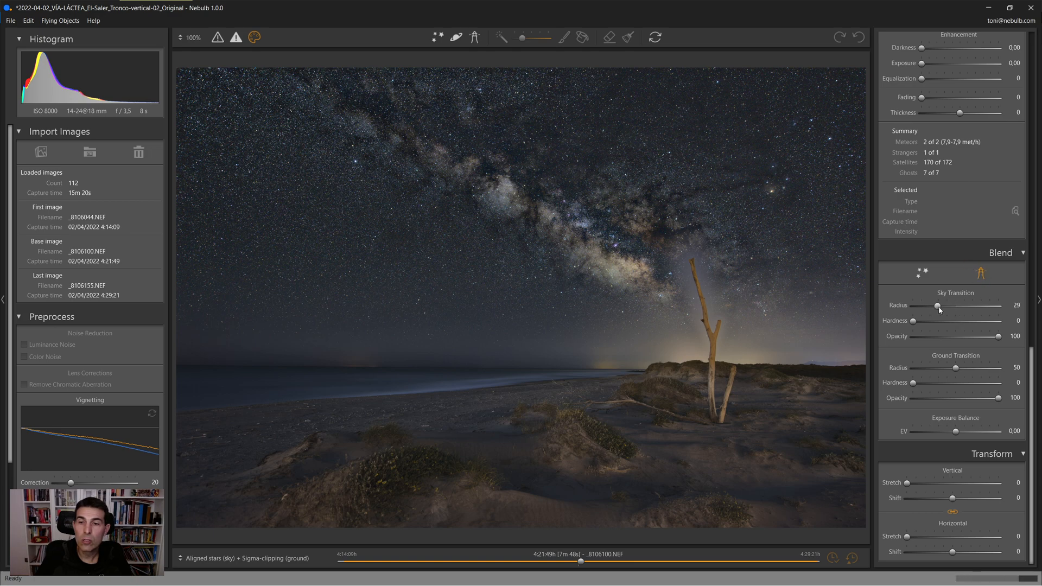
left_click_drag(998, 337, 942, 340)
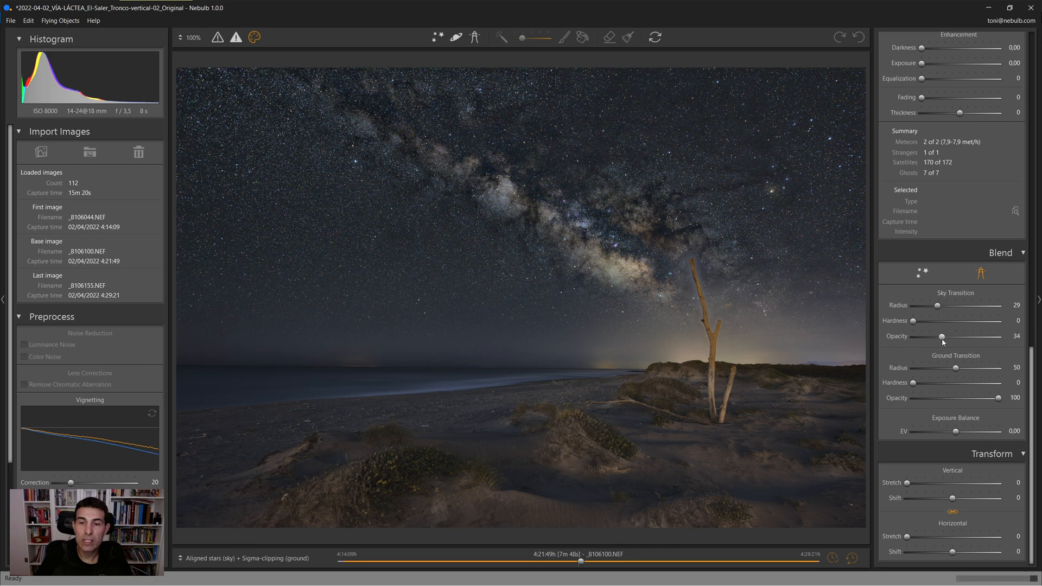
left_click(700, 278)
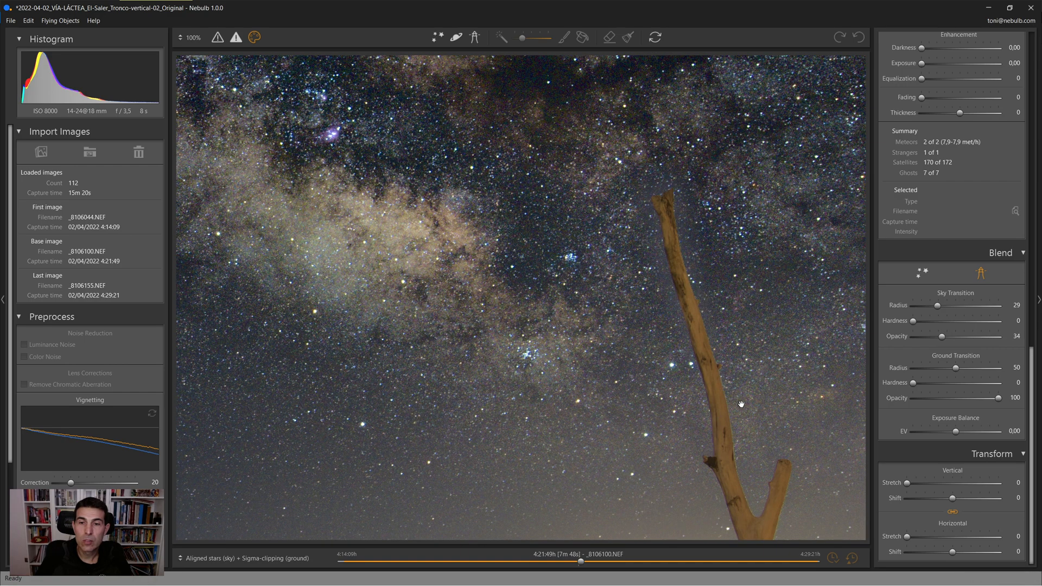
left_click_drag(741, 403, 602, 285)
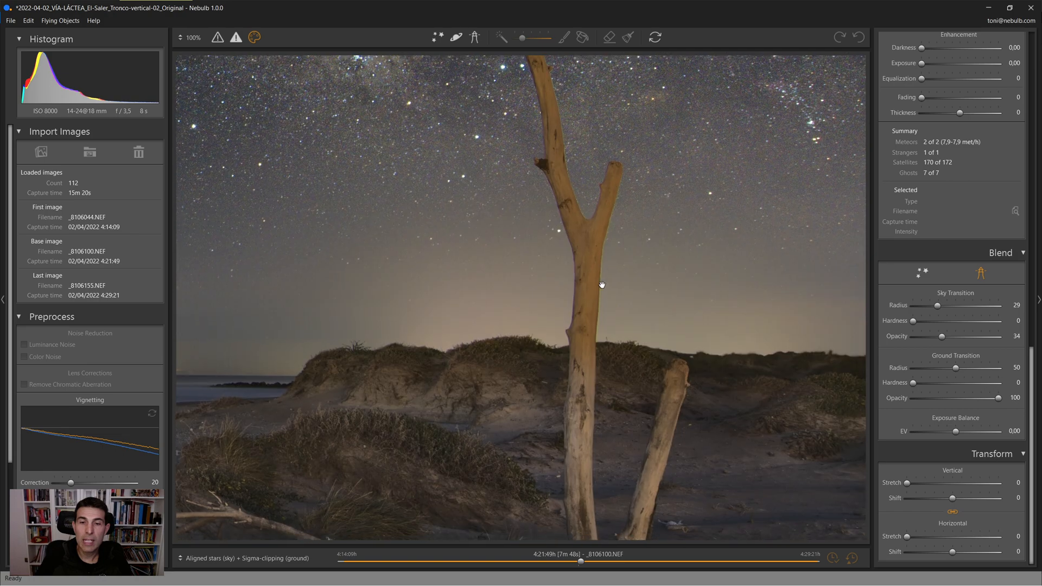
left_click(602, 285)
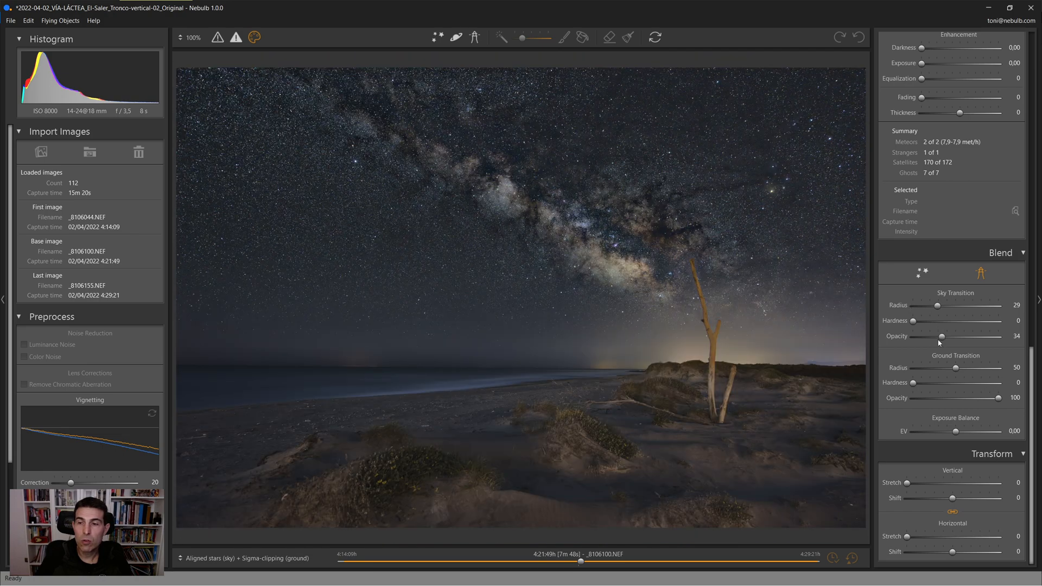
left_click(708, 299)
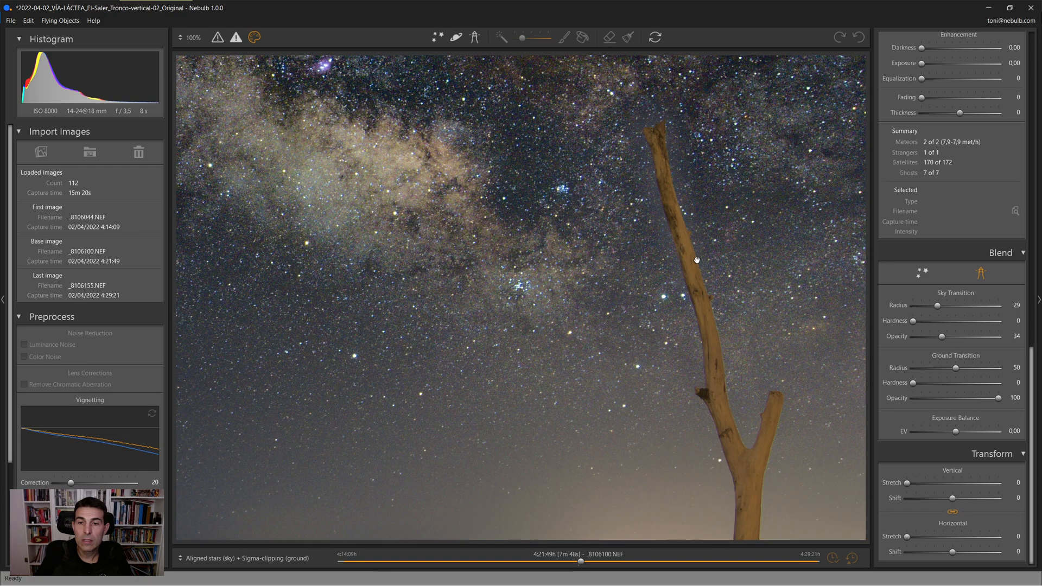
left_click_drag(724, 405, 610, 248)
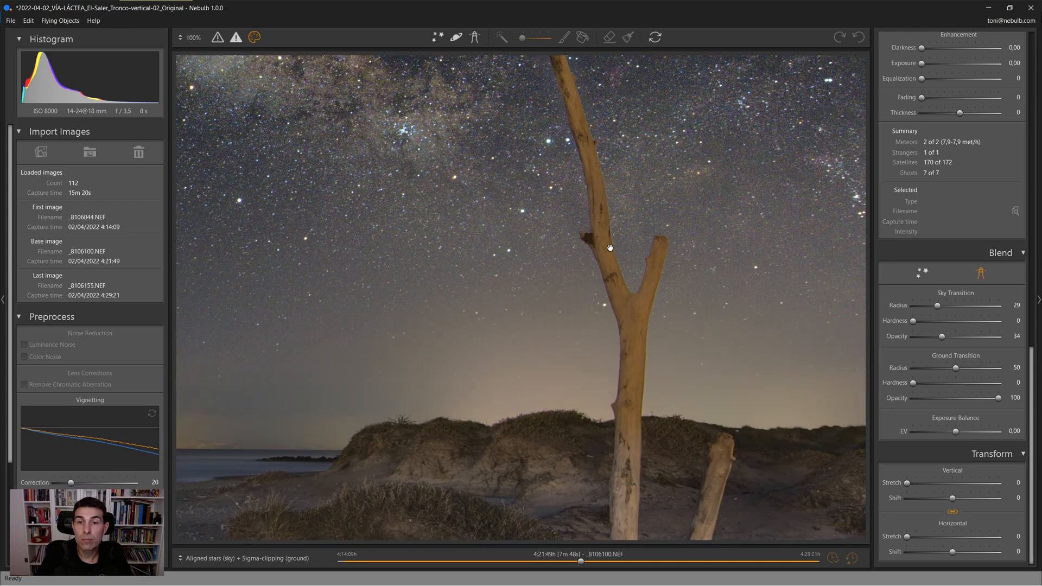
left_click_drag(628, 344, 607, 278)
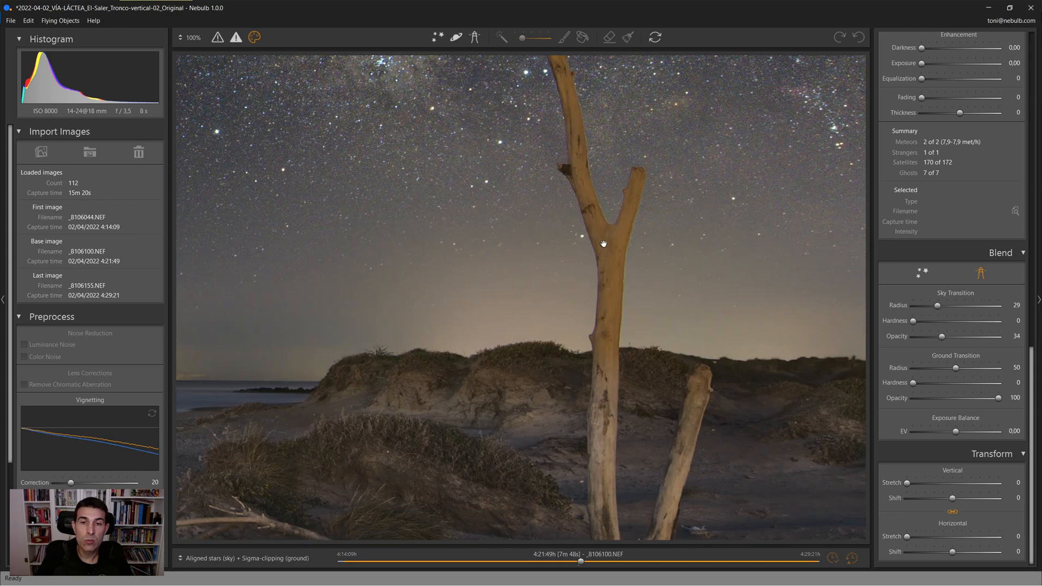
left_click_drag(604, 243, 595, 350)
left_click(577, 260)
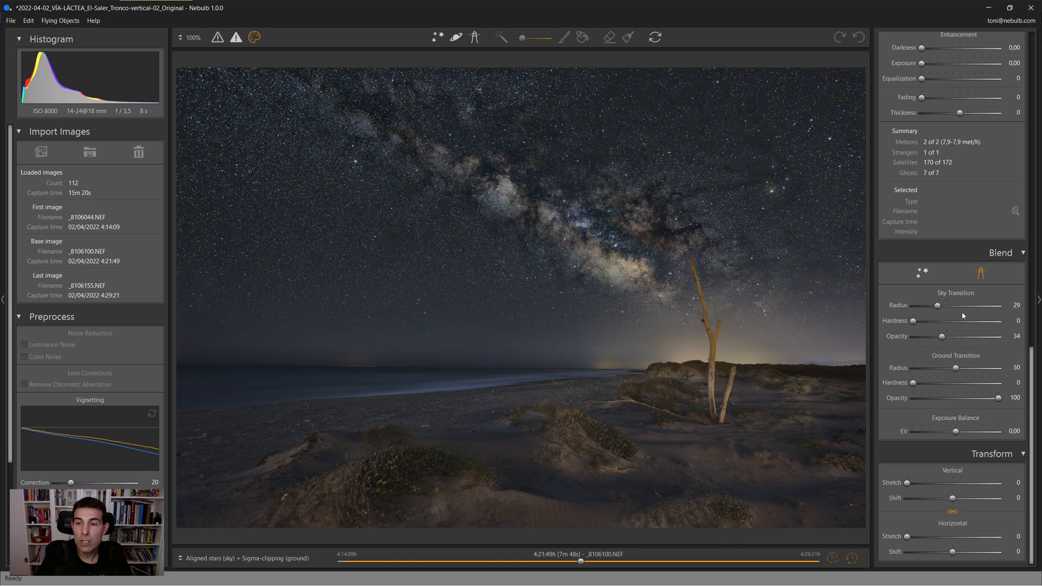
Set the trunk blend's Sky Transition radius to 44 and opacity to 54, and check the trunk's upper part.
left_click_drag(938, 306, 958, 337)
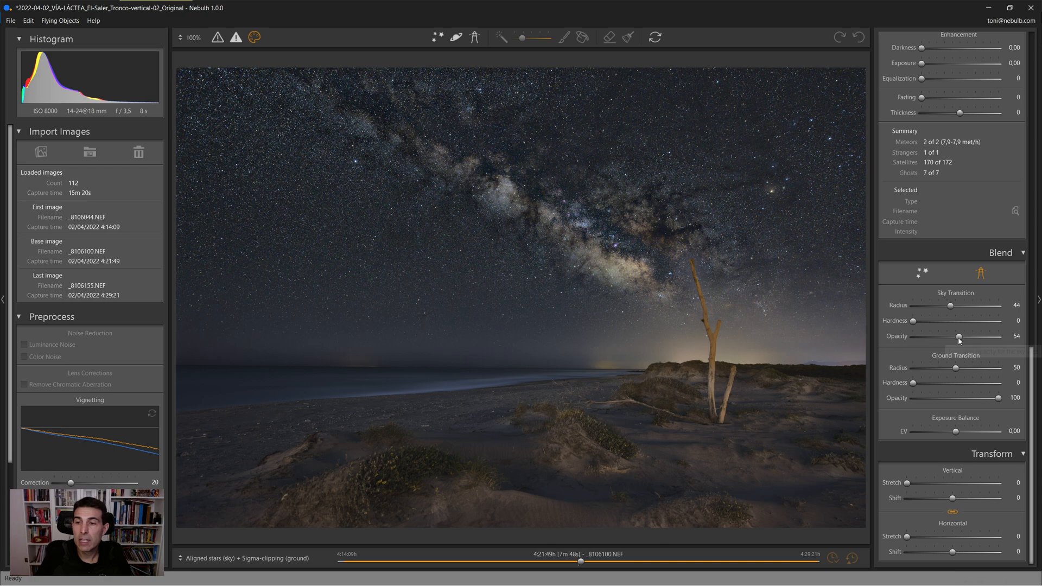
left_click(707, 283)
left_click_drag(688, 285, 660, 296)
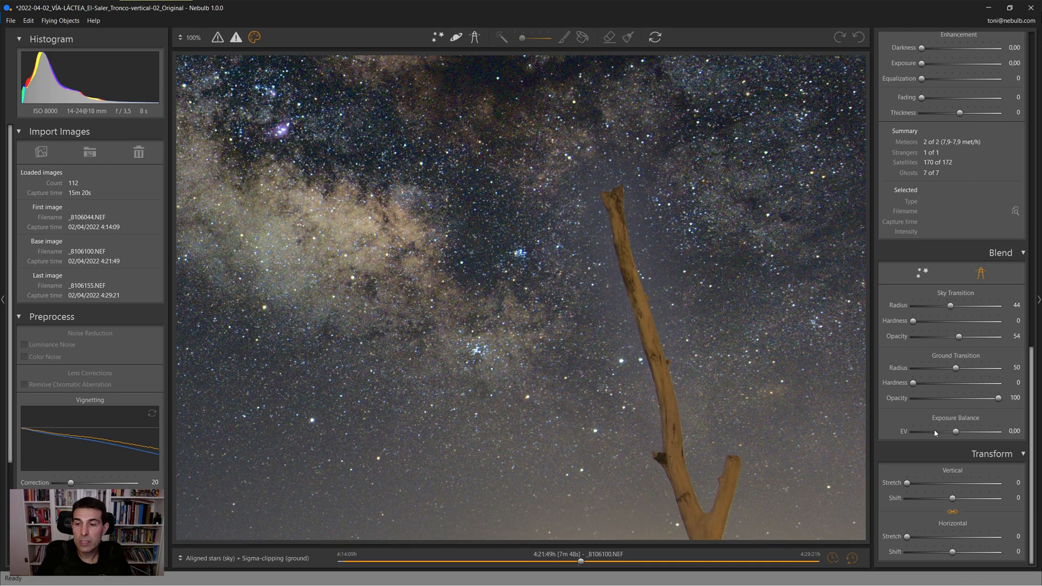
left_click(749, 454)
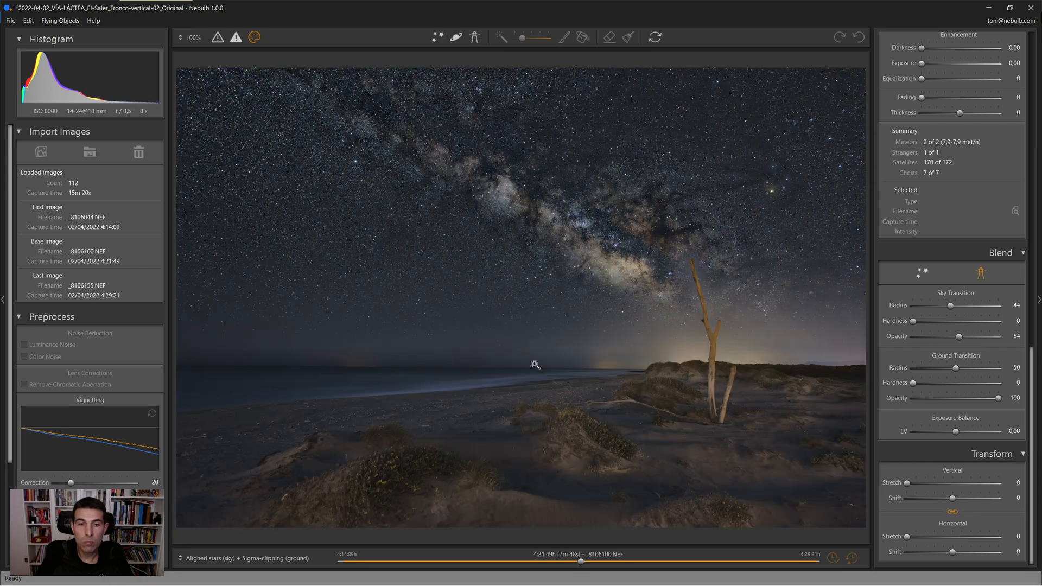
Examine the sea horizon up close and set the trunk blend's Exposure Balance to -0,30 EV.
left_click(428, 360)
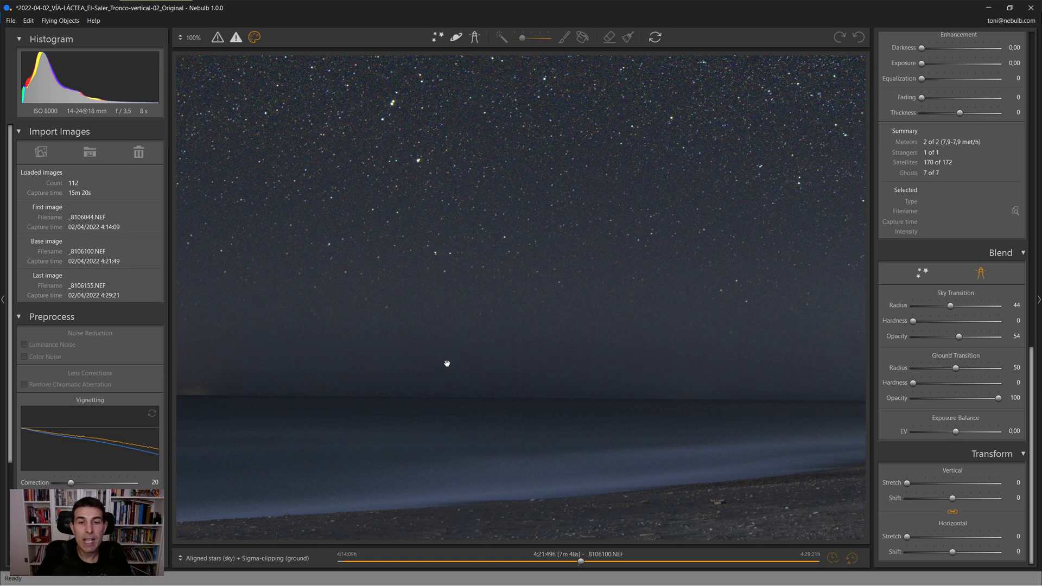
left_click(504, 240)
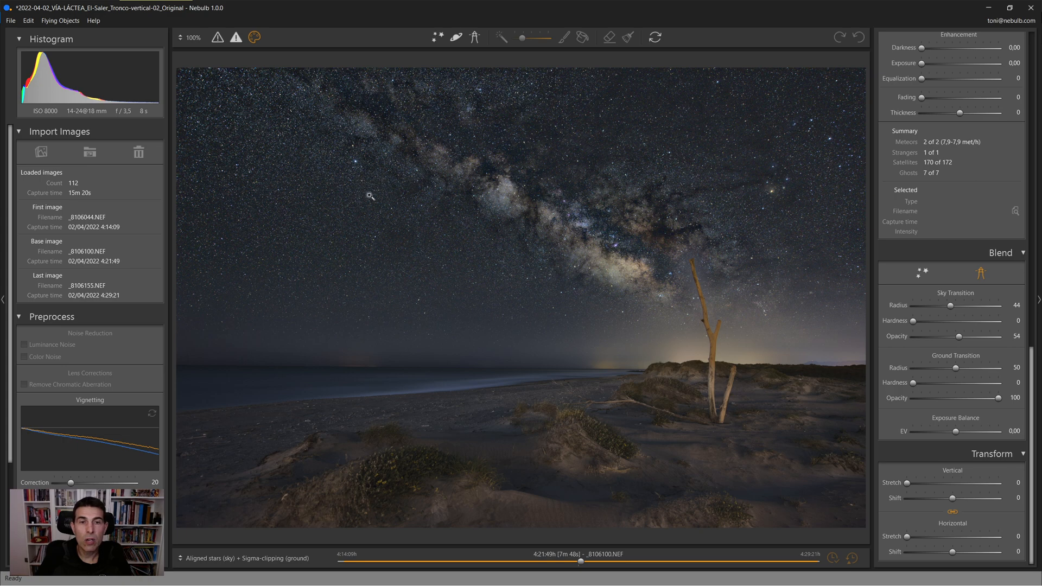
left_click(432, 356)
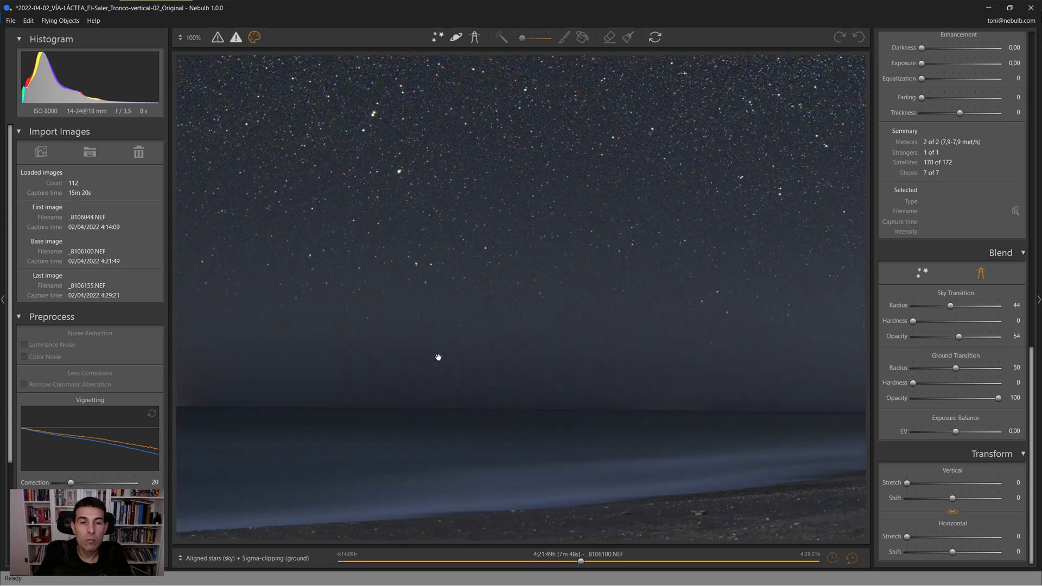
left_click(484, 312)
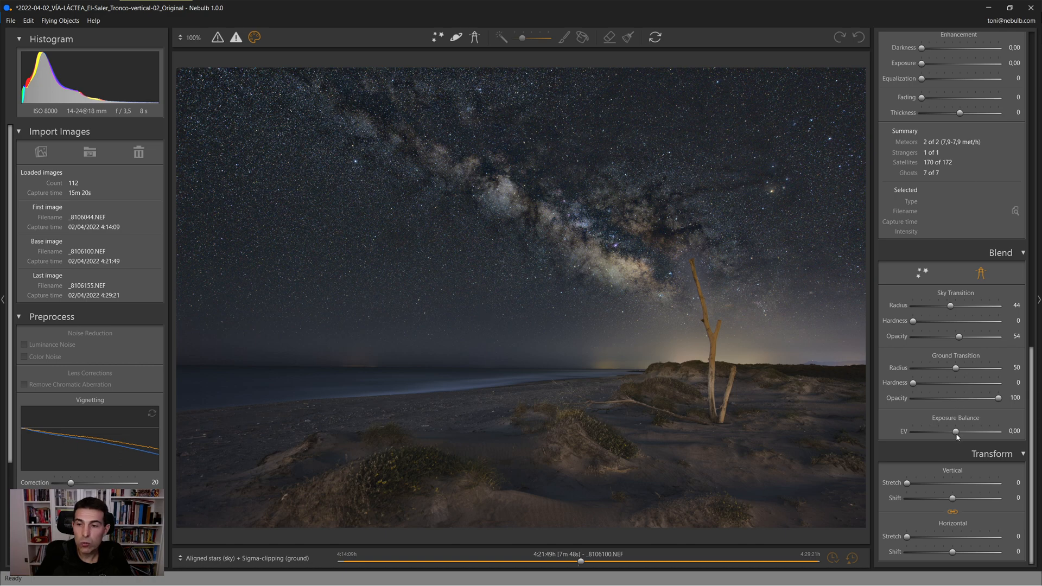
left_click_drag(956, 432, 953, 433)
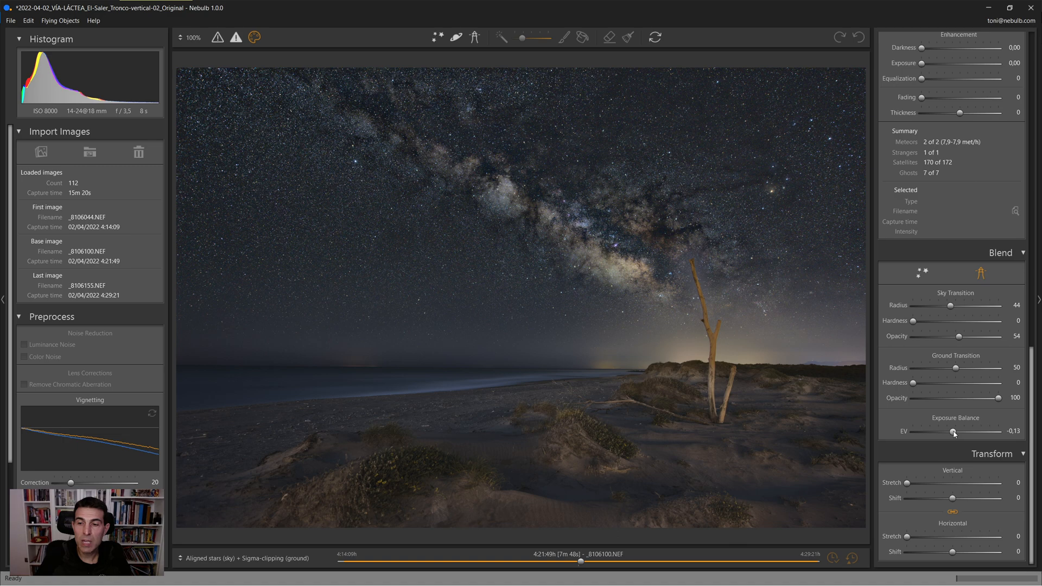
left_click_drag(954, 433, 946, 435)
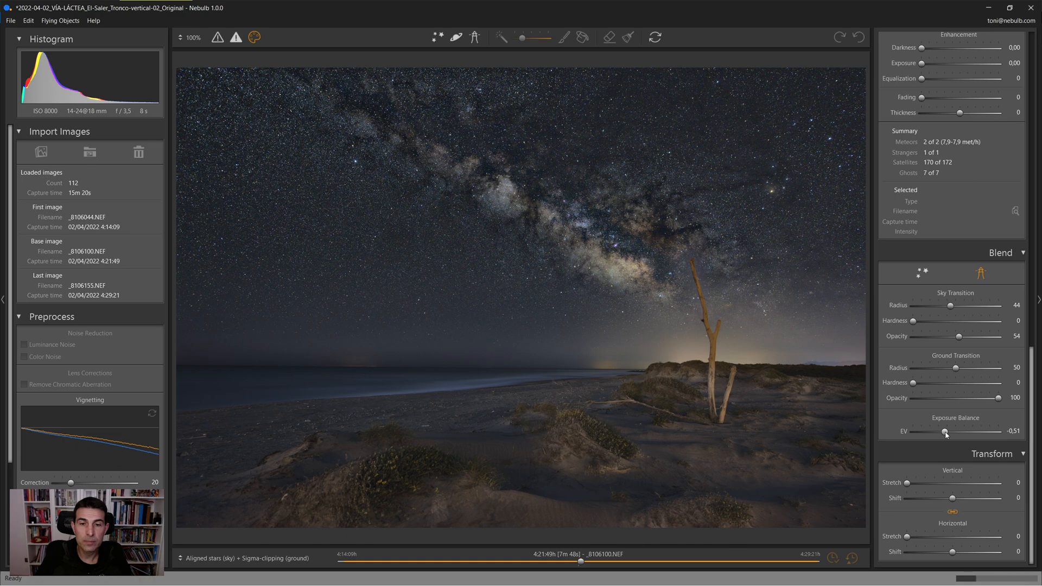
left_click_drag(945, 434, 949, 432)
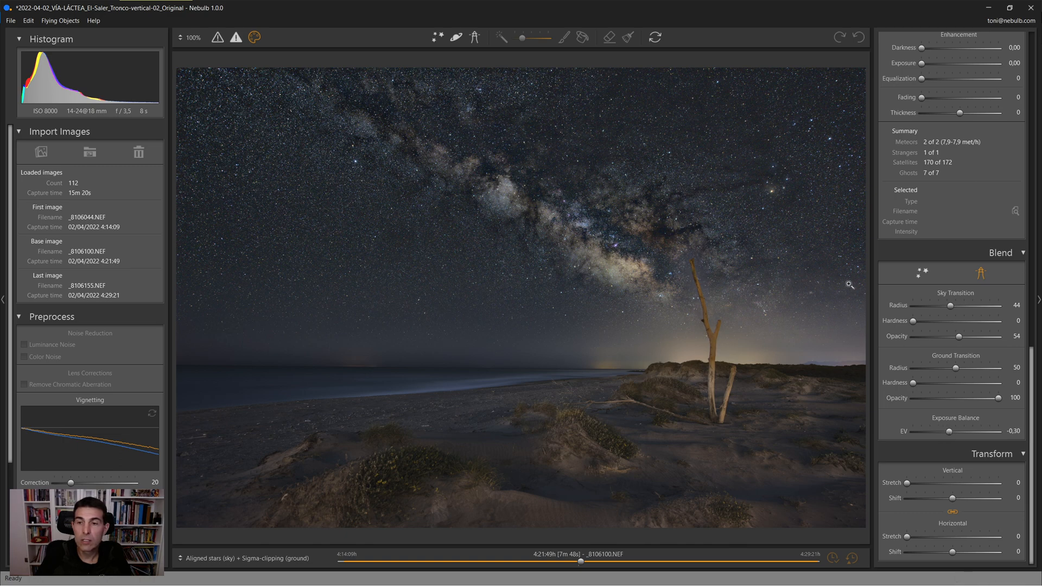
Switch to the general sky blend settings and set their Exposure Balance to -0,51 EV, comparing the horizon with 0,00 EV.
left_click(928, 276)
left_click_drag(955, 433, 943, 434)
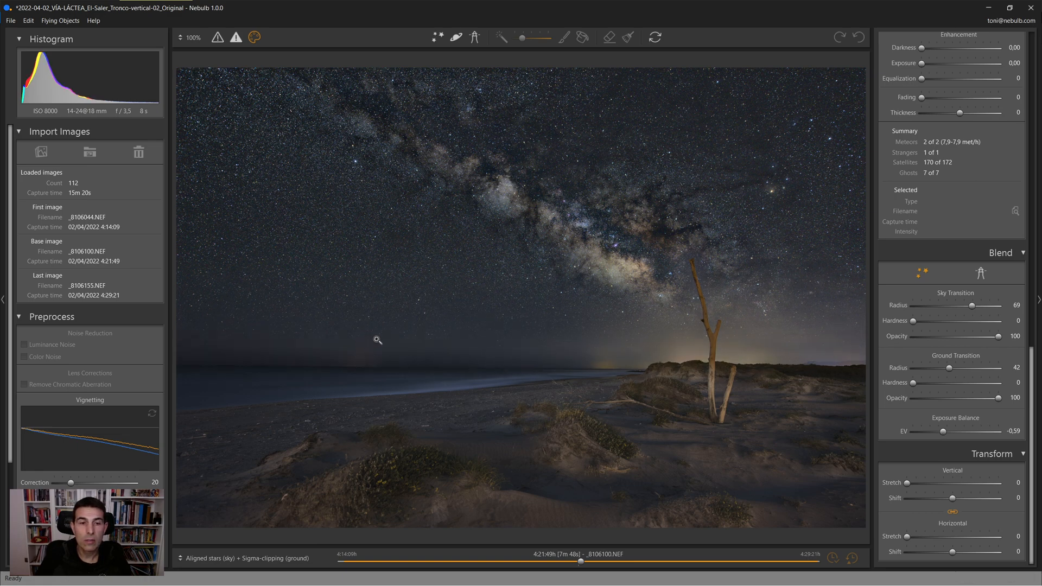
double_click(944, 433)
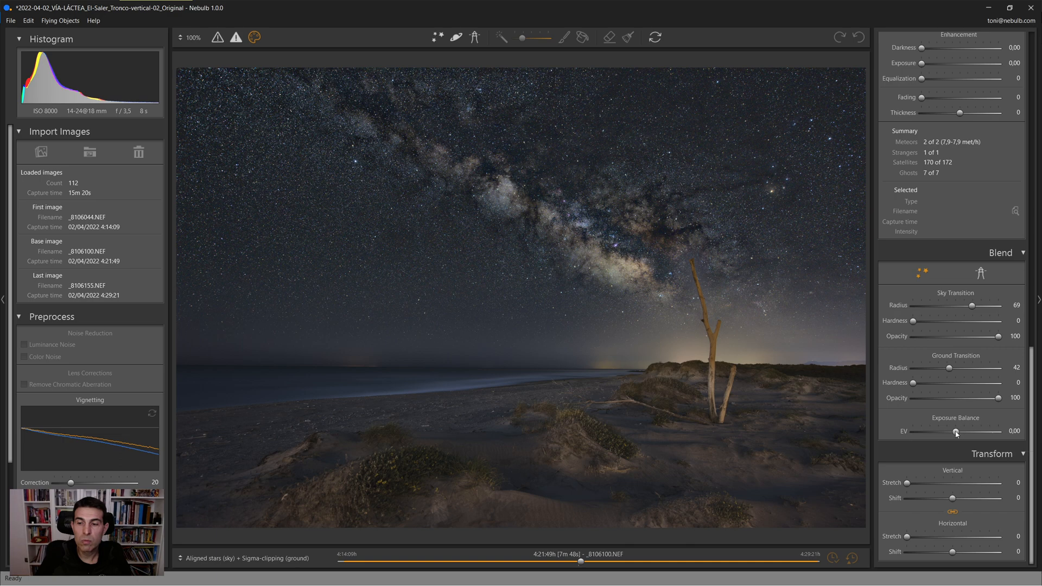
left_click_drag(962, 435, 947, 435)
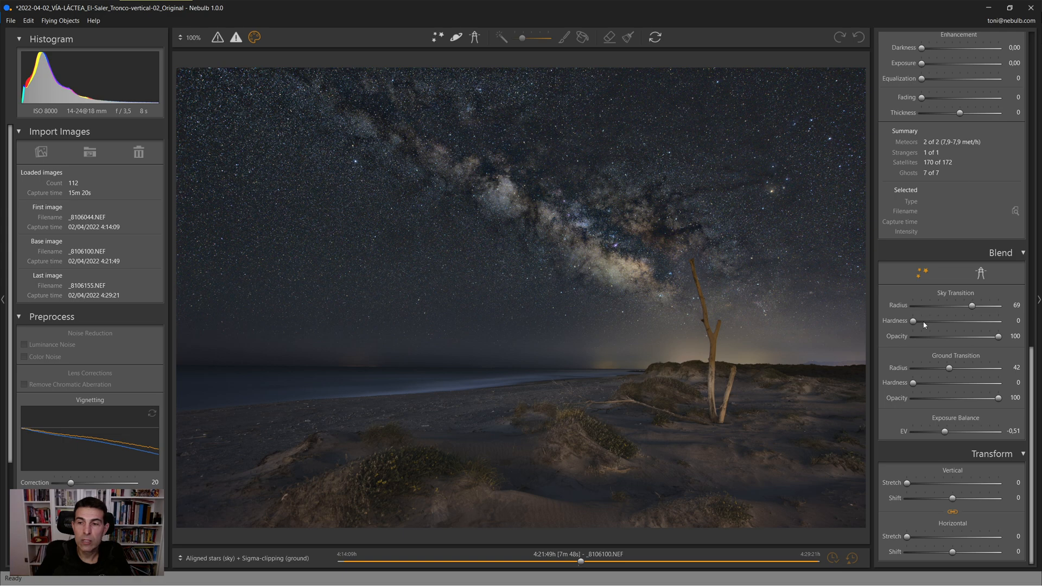
left_click_drag(975, 307, 976, 307)
Return to the trunk's blend settings, set the Ground Transition radius to 20 and check the trunk up close.
left_click(983, 276)
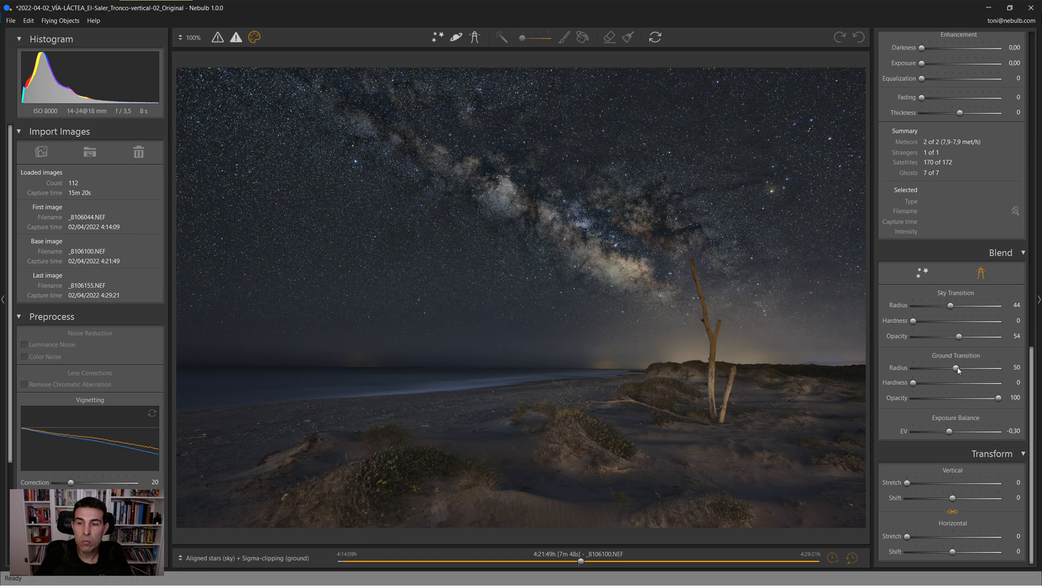
left_click_drag(957, 370, 933, 370)
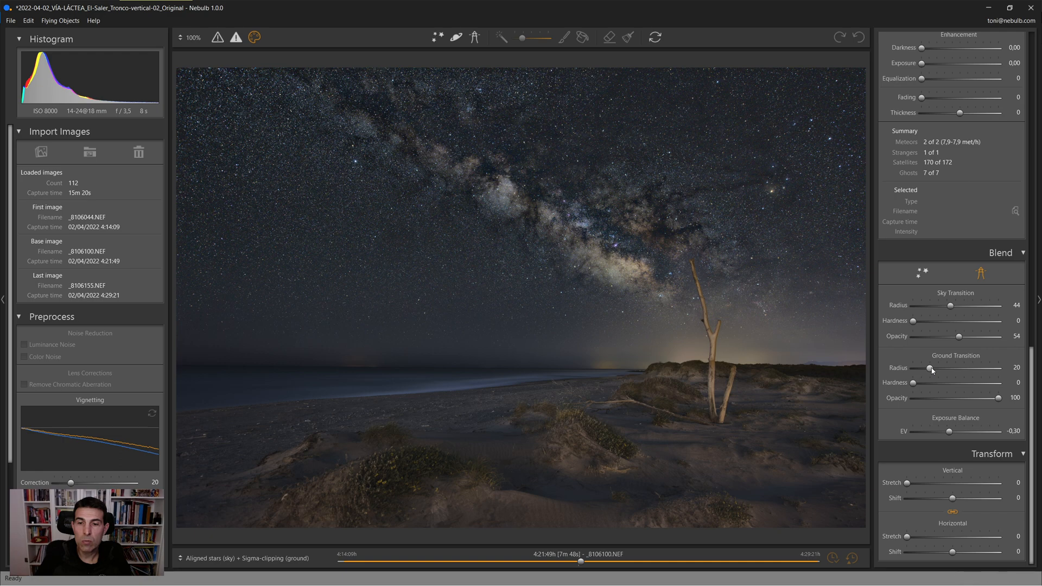
left_click(681, 301)
left_click_drag(705, 322, 670, 286)
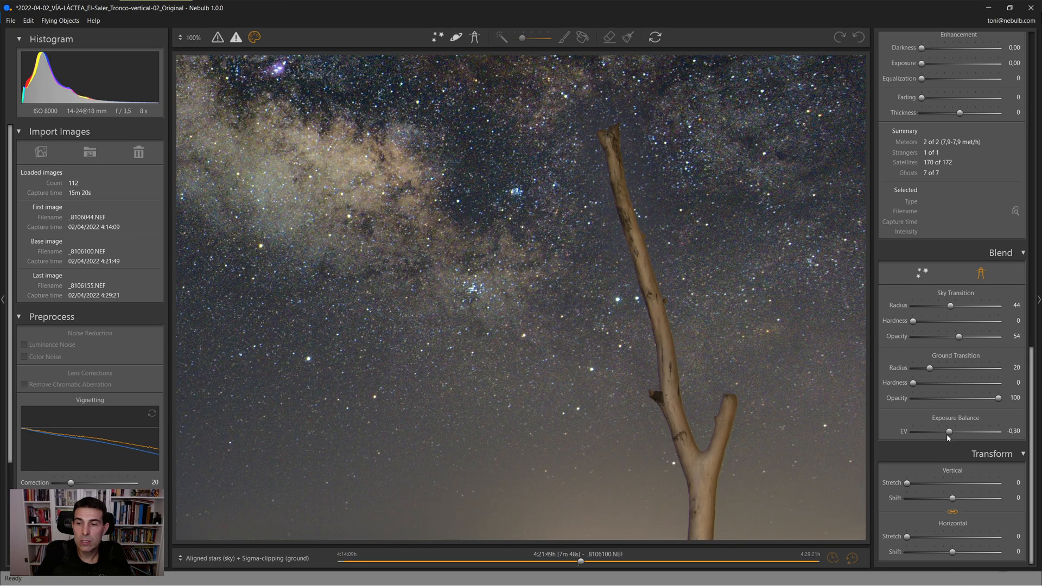
Set the trunk blend's Exposure Balance to -0,51 EV and inspect the trunk from its upper branches down to the sand.
left_click_drag(947, 434, 943, 432)
left_click_drag(700, 437, 649, 332)
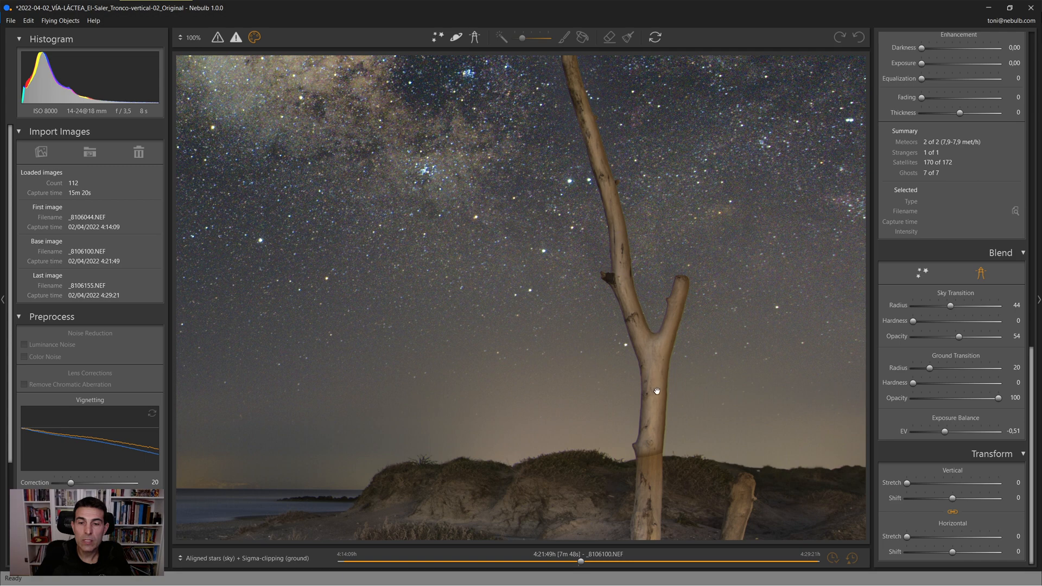
left_click_drag(657, 390, 625, 376)
left_click(626, 363)
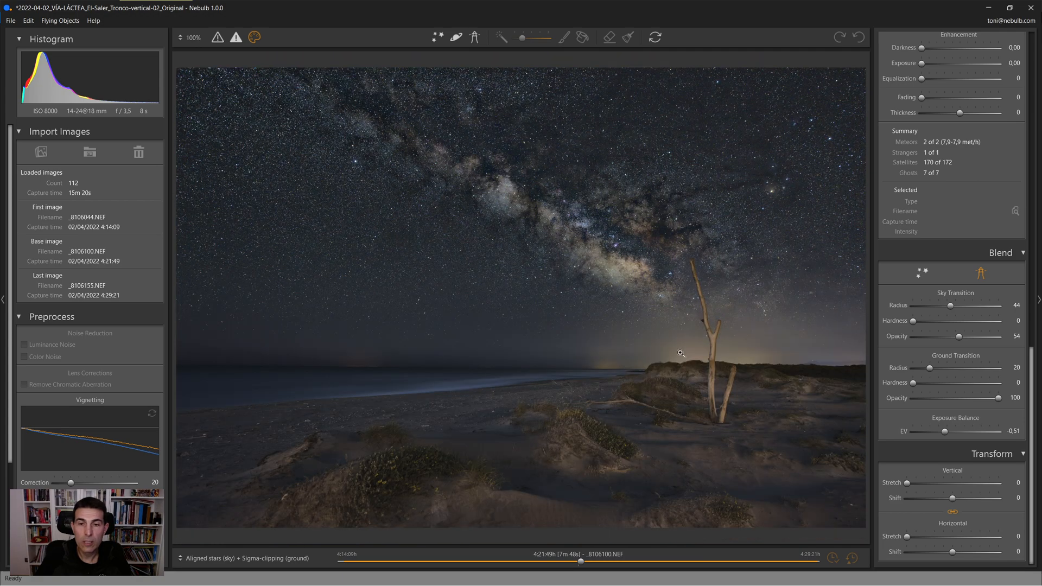
left_click(711, 363)
left_click_drag(716, 364, 593, 233)
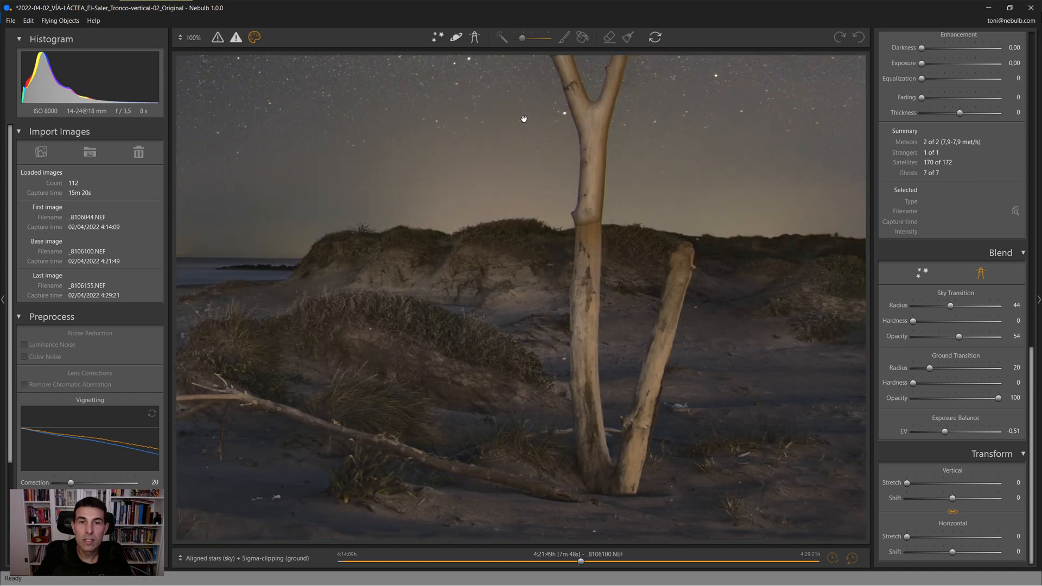
Brush the lower trunk down to the sand and the shorter side branch into the trunk mask, closely following the wood.
left_click(474, 39)
left_click(562, 39)
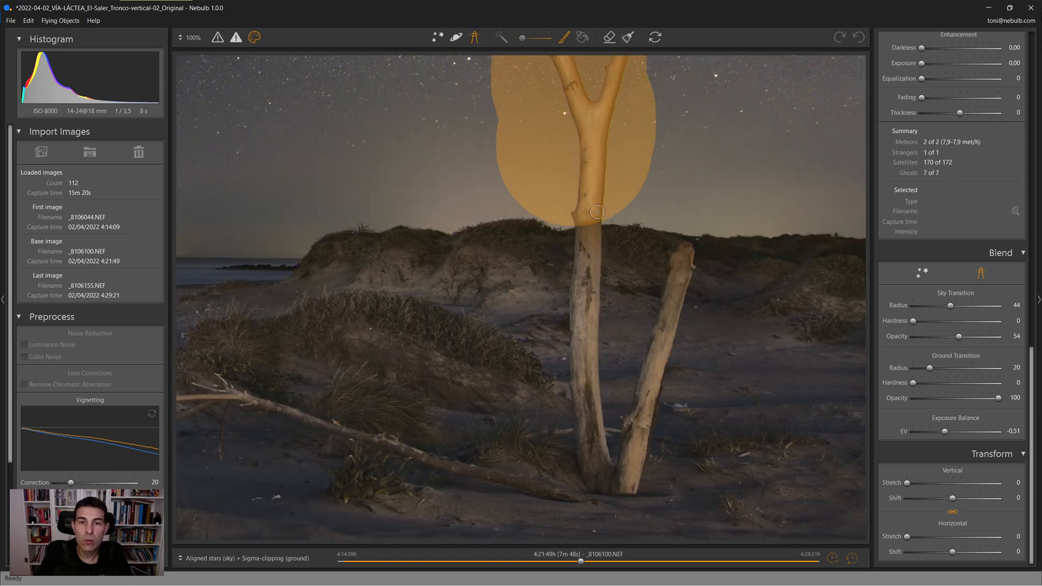
mouse_move(582, 225)
left_mouse_down()
mouse_move(583, 261)
mouse_move(596, 244)
mouse_move(596, 480)
mouse_move(580, 418)
mouse_move(582, 259)
left_mouse_up()
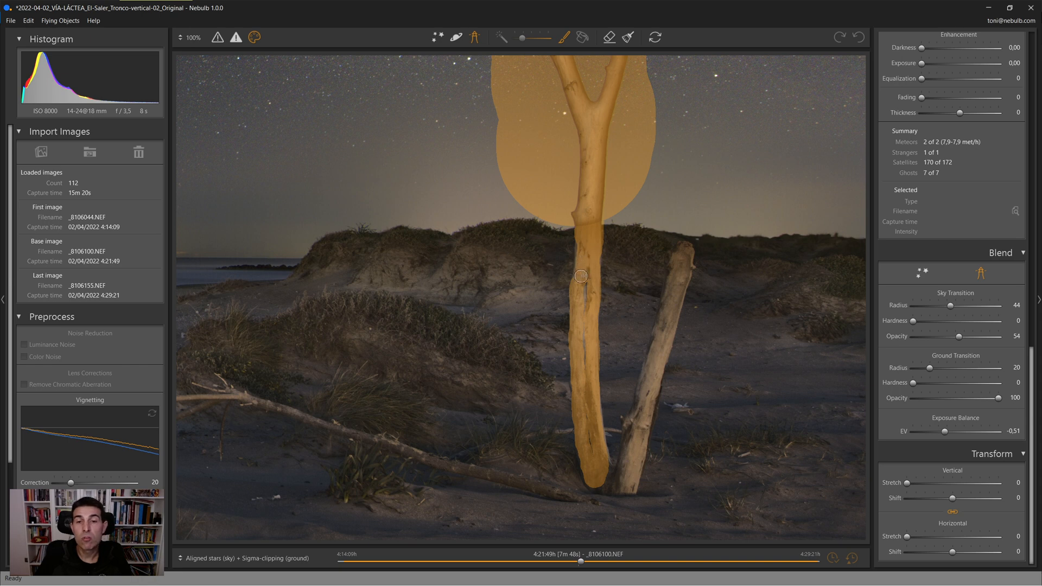
mouse_move(586, 278)
left_mouse_down()
mouse_move(594, 470)
mouse_move(597, 483)
mouse_move(616, 484)
mouse_move(608, 472)
mouse_move(627, 481)
mouse_move(632, 464)
mouse_move(632, 484)
left_mouse_up()
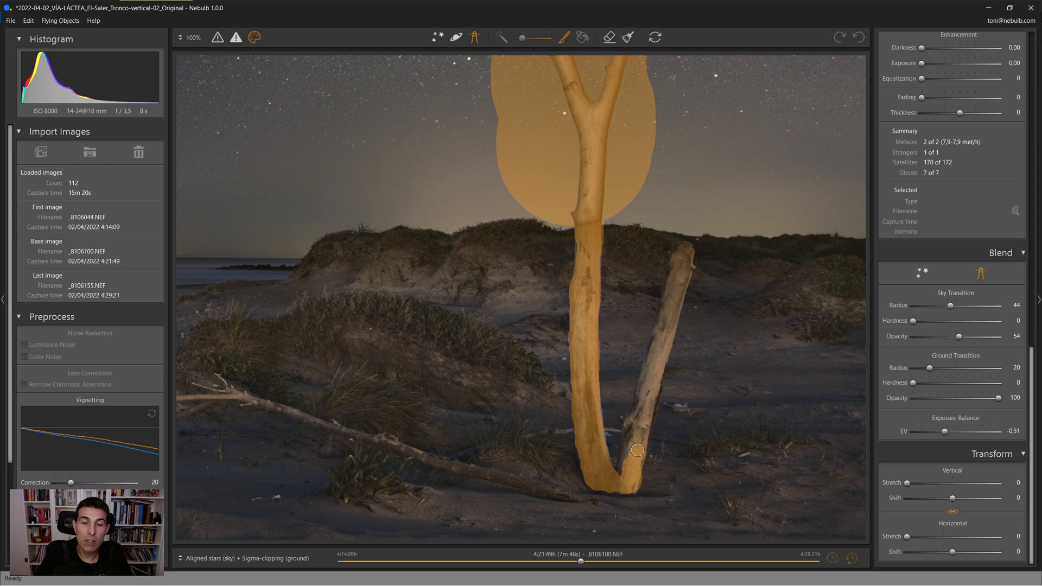
left_click_drag(637, 450, 645, 402)
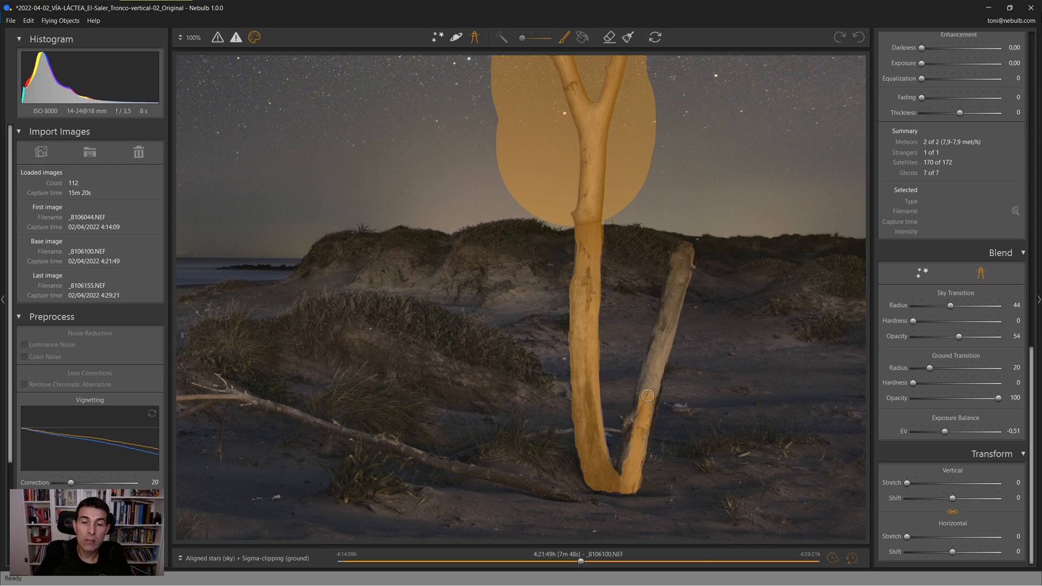
mouse_move(685, 251)
left_mouse_down()
mouse_move(673, 258)
mouse_move(623, 473)
left_mouse_up()
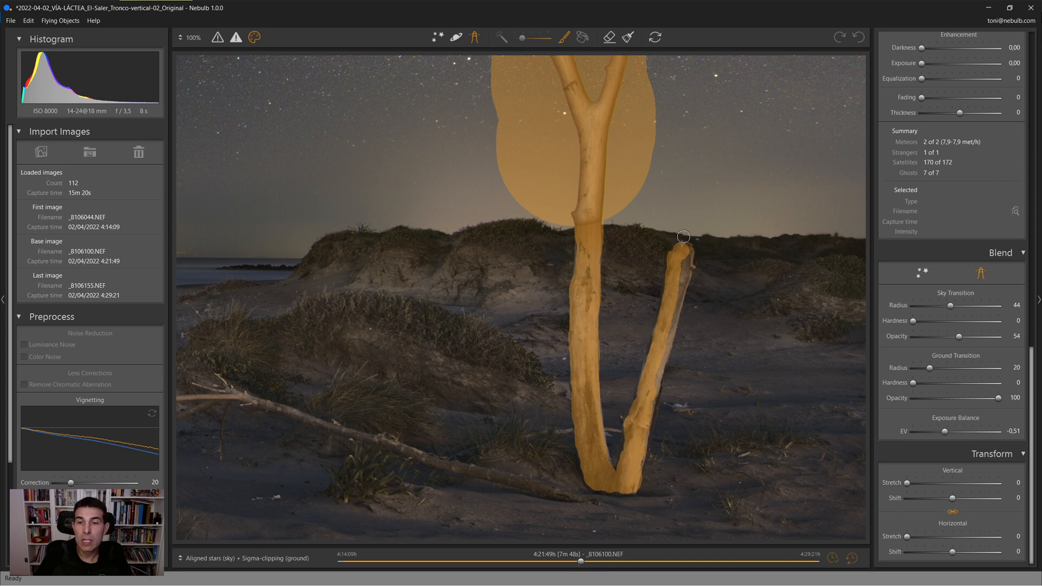
left_click_drag(685, 249, 673, 310)
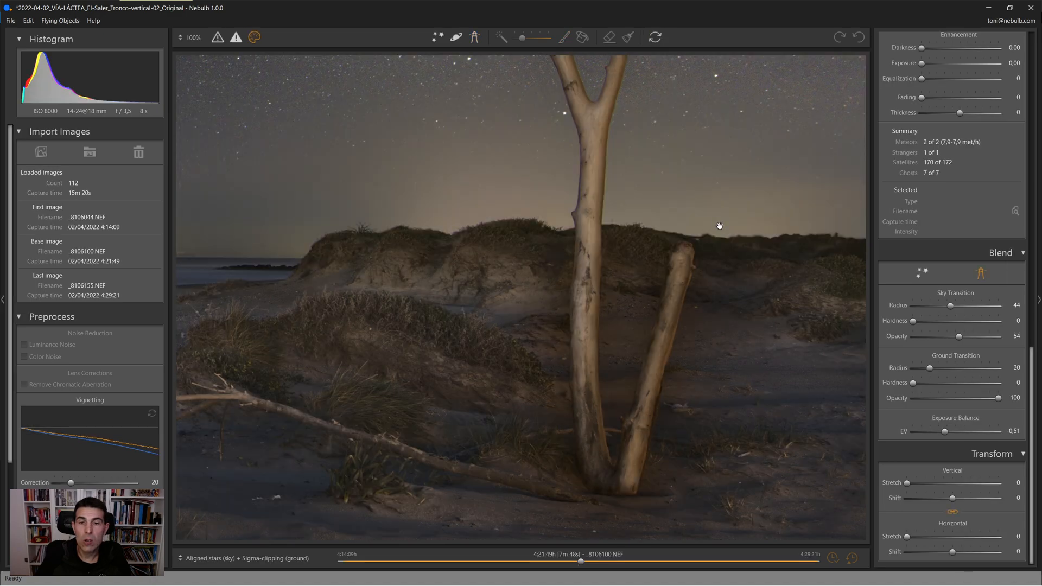
double_click(677, 331)
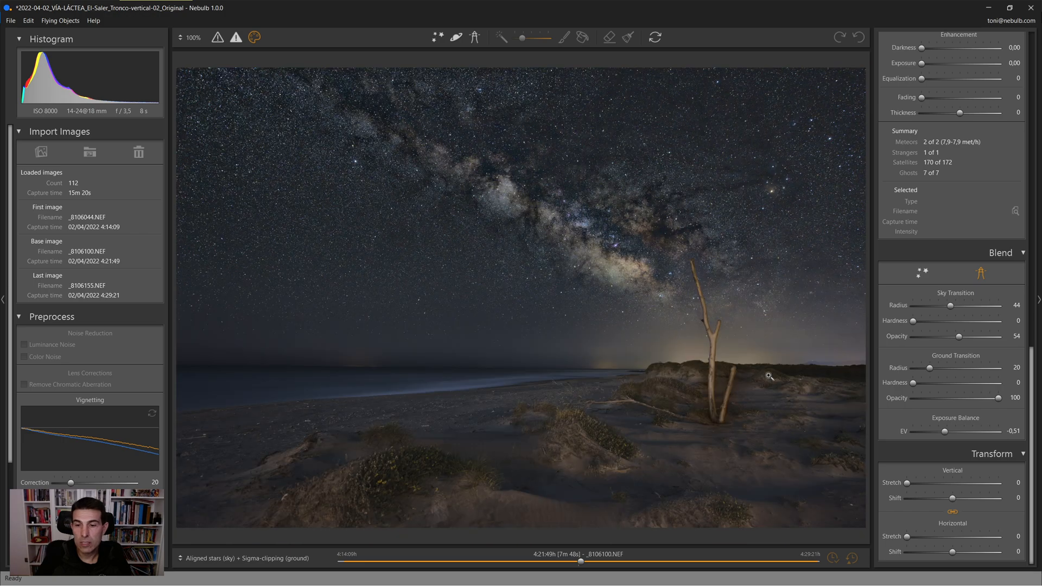
Set the trunk blend's Sky Transition radius to 57 and try Ground Transition radii of 50 and 34, checking the upper trunk.
left_click_drag(950, 306, 961, 306)
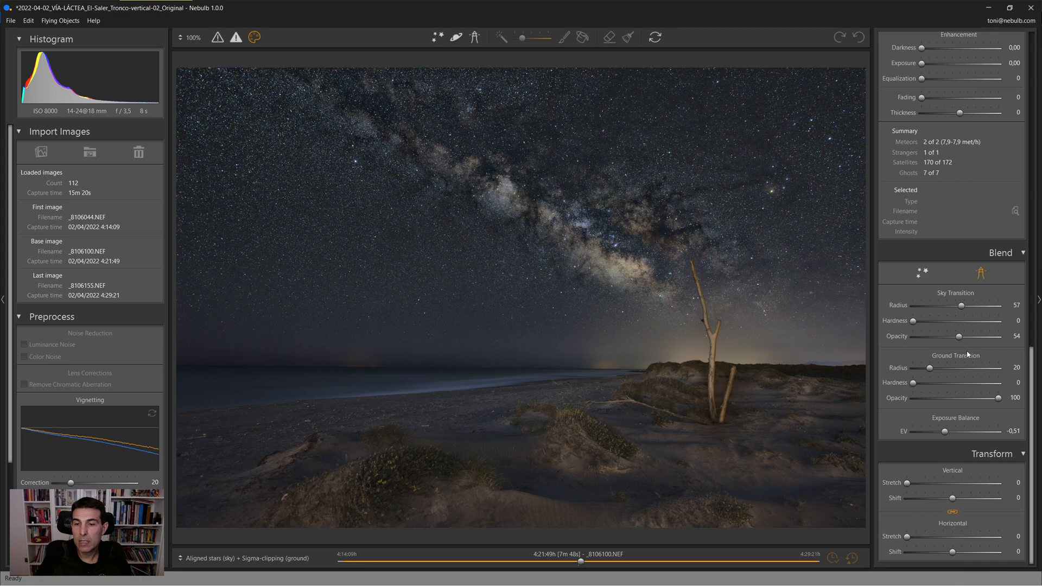
left_click_drag(931, 368, 957, 370)
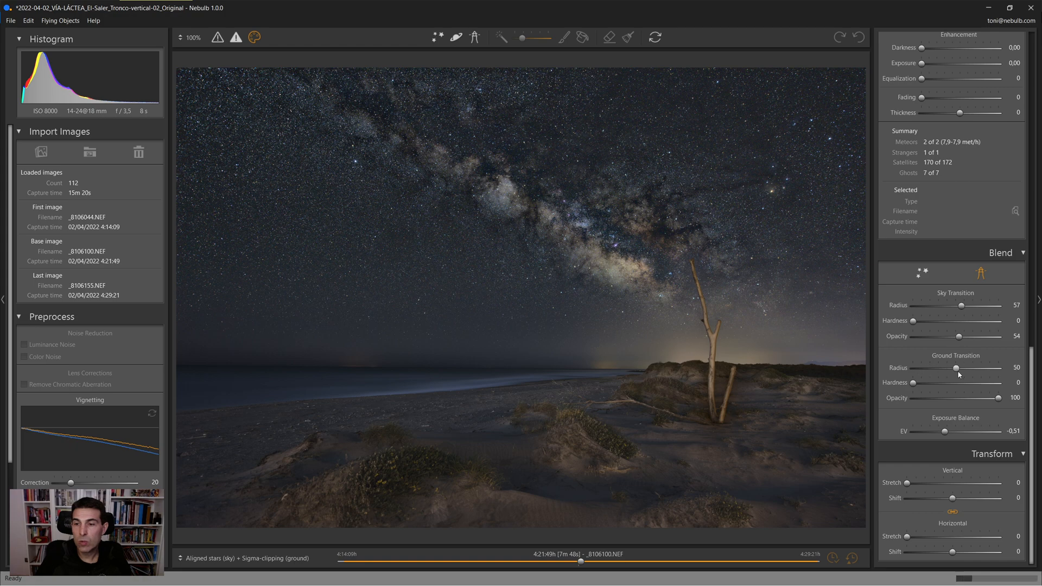
left_click(943, 375)
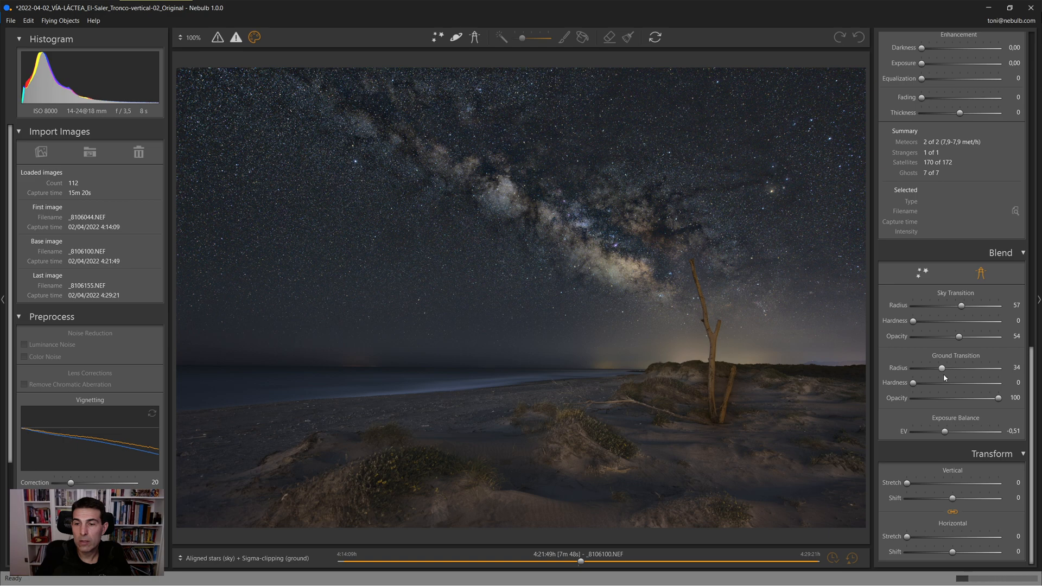
left_click(700, 333)
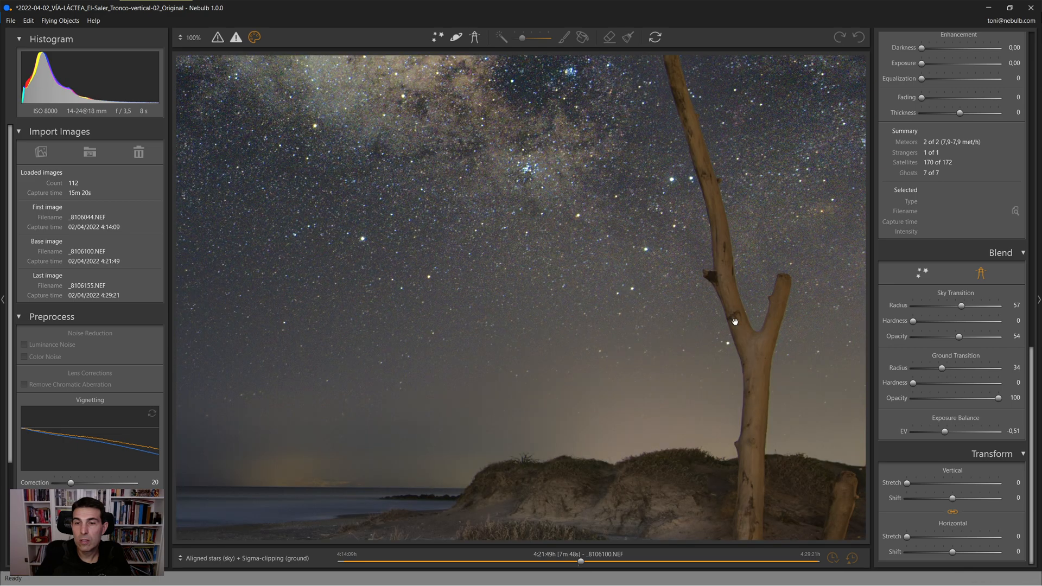
scroll(744, 319, "down", 3)
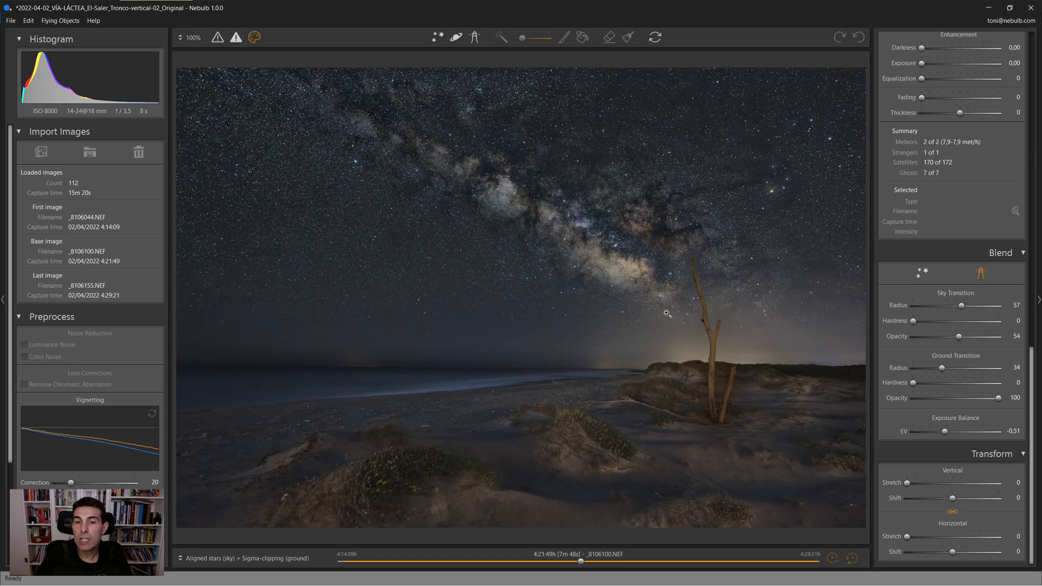
left_click(714, 313)
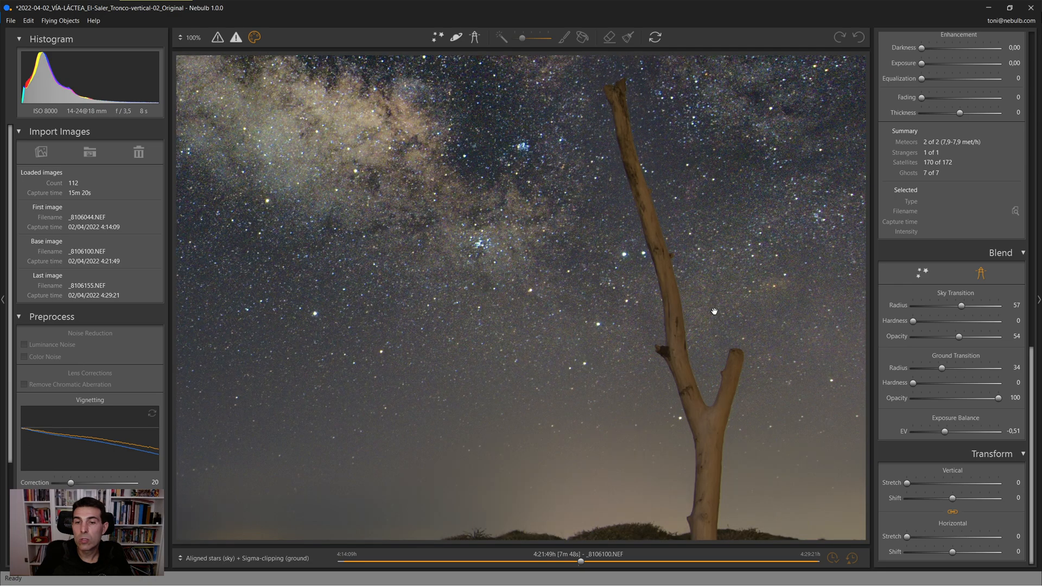
Set the trunk blend's Ground Transition radius to 19 and inspect the trunk from its upper branches to its base.
left_click_drag(942, 368, 929, 372)
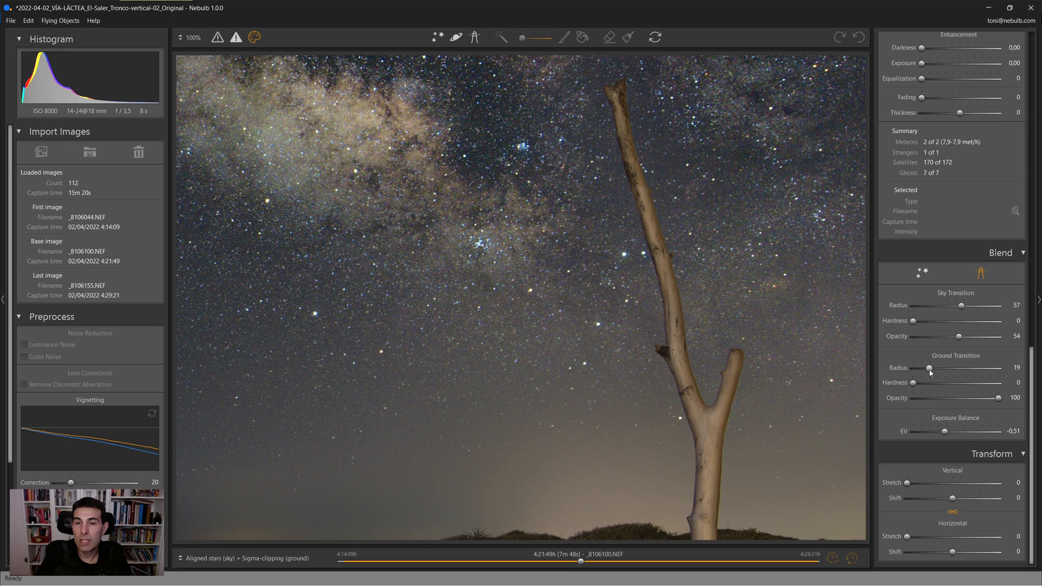
left_click_drag(730, 493, 686, 405)
left_click(685, 406)
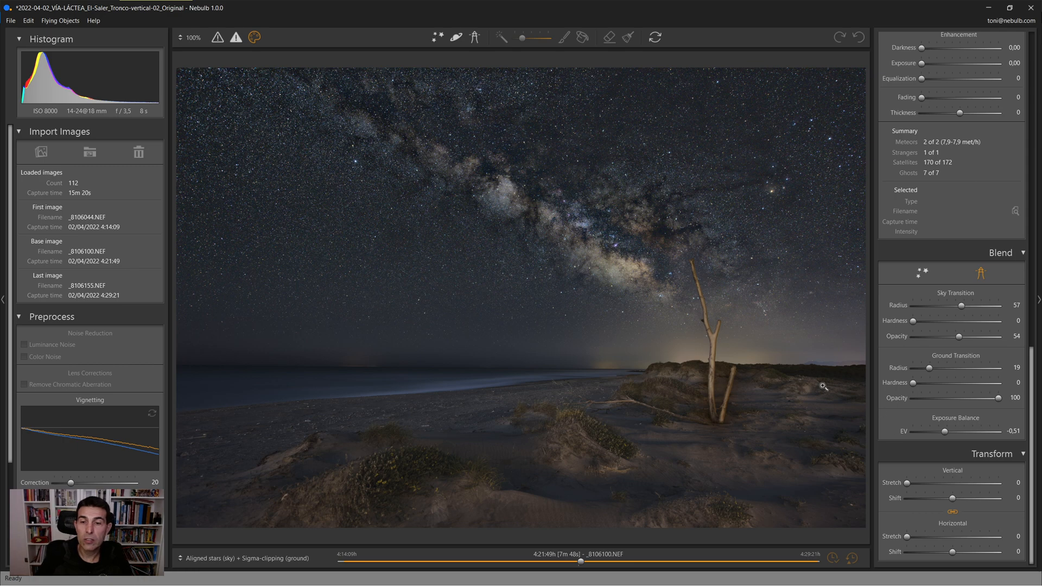
left_click(756, 401)
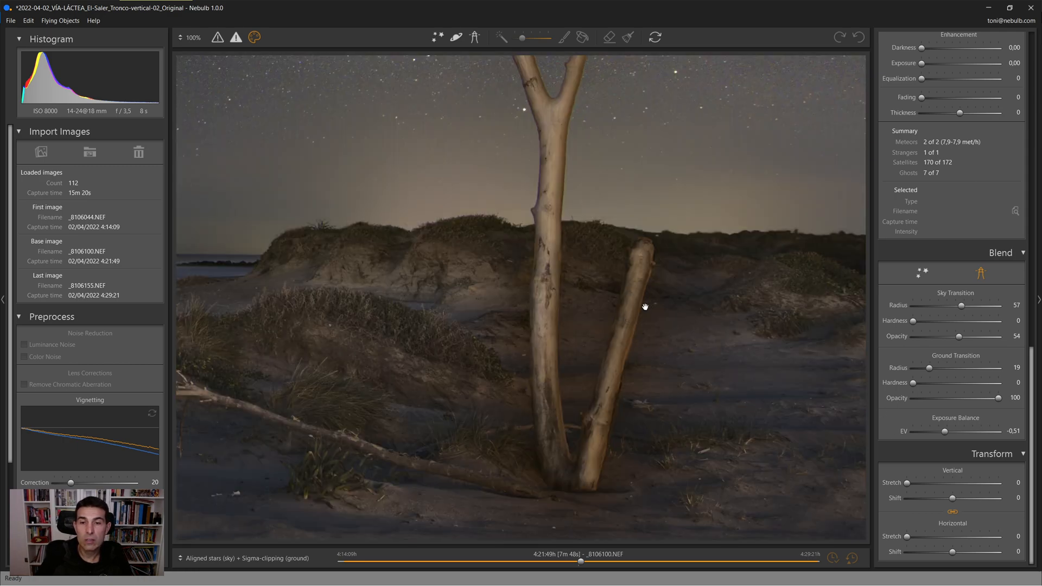
Reset the trunk blend's Exposure Balance to 0,00 EV.
left_click_drag(1032, 353, 1037, 102)
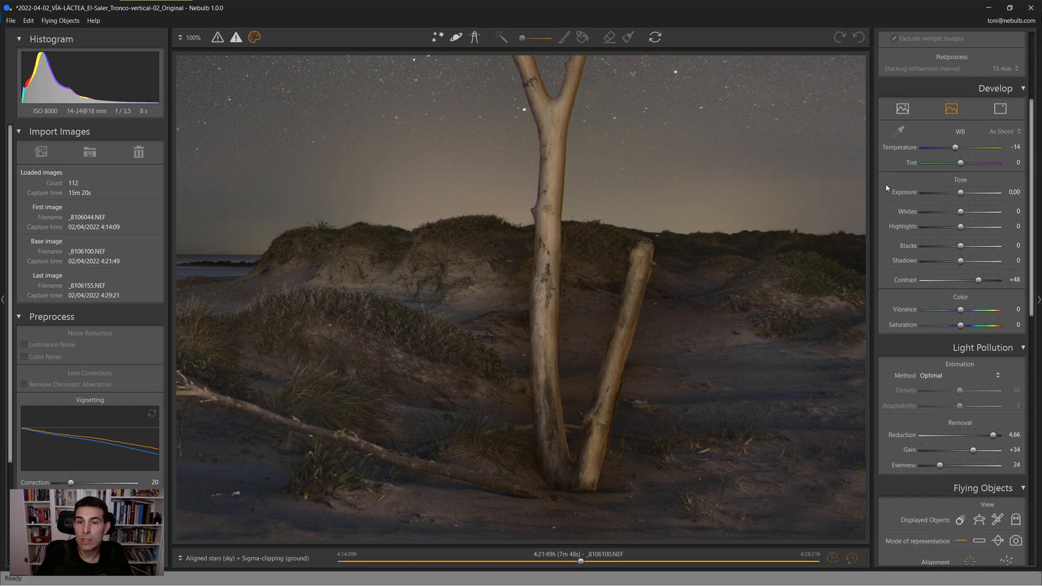
left_click_drag(1034, 243, 1040, 526)
double_click(948, 433)
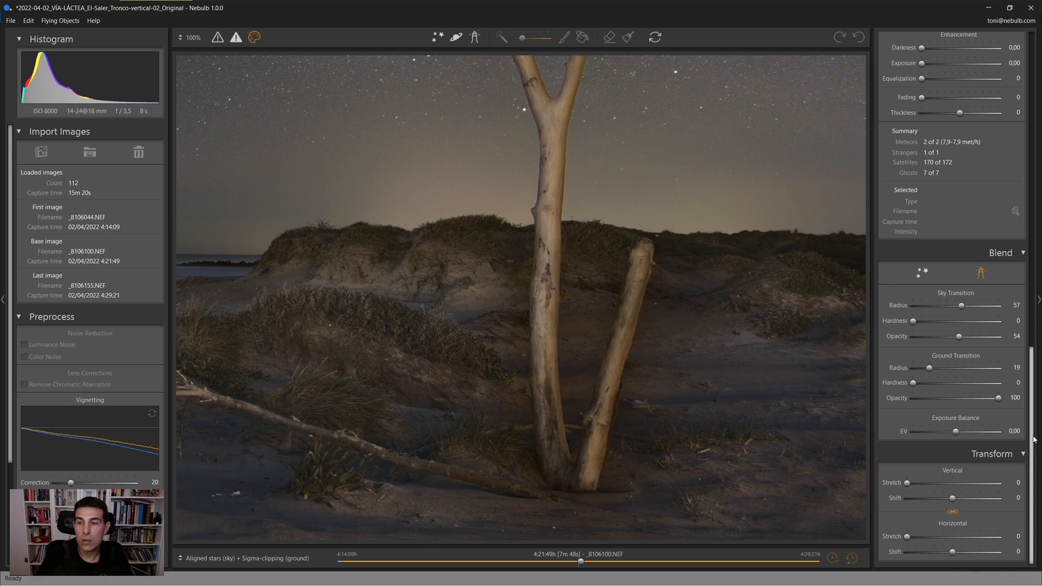
Switch to the sky development settings and set the white balance Temperature to 14.
scroll(983, 200, "down", 10)
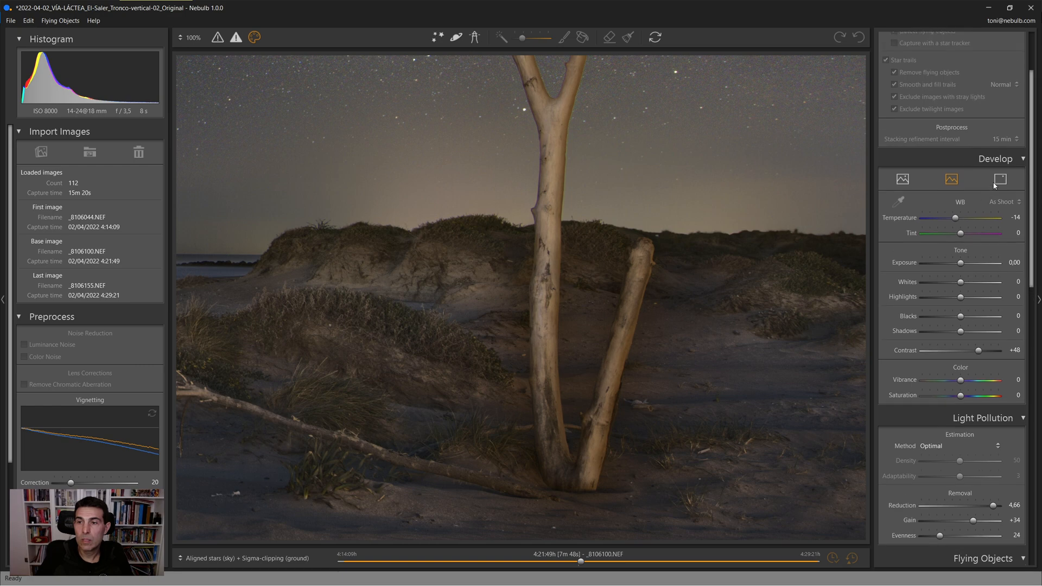
left_click(996, 184)
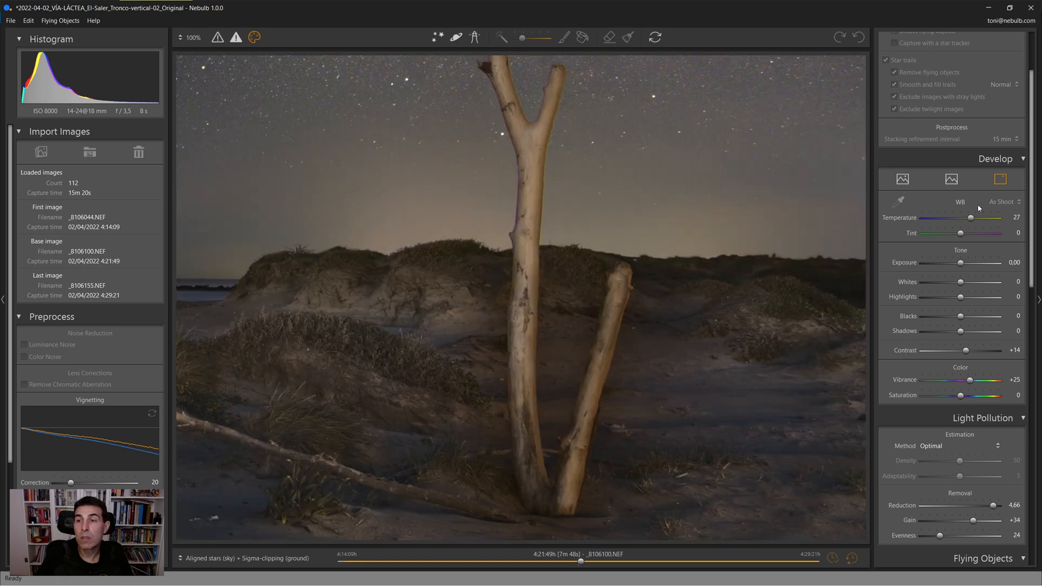
left_click_drag(972, 218, 967, 220)
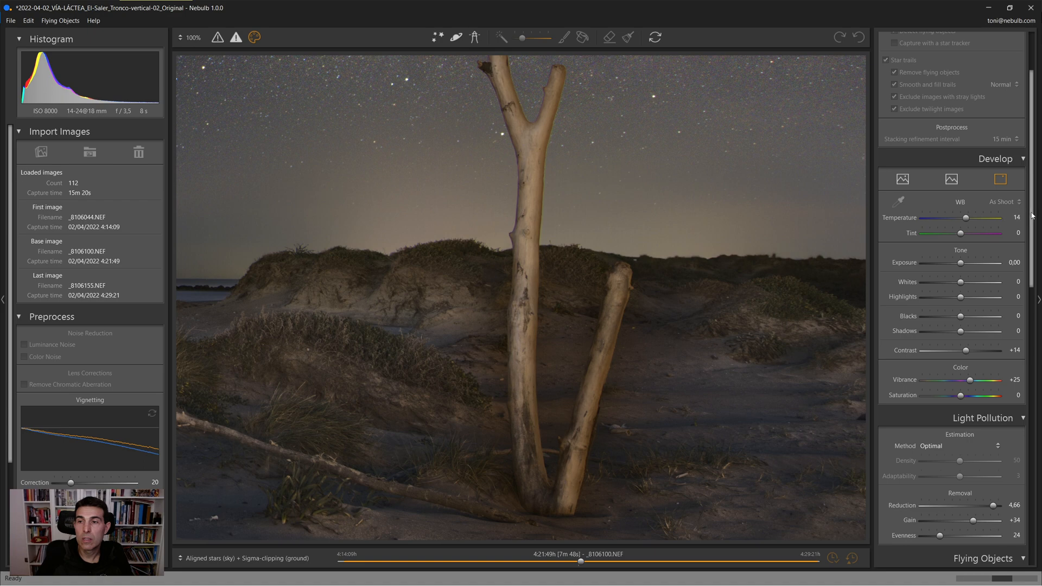
Switch to the general sky blend settings, set the Ground Transition radius to 56 and view the whole image.
left_click_drag(1033, 216, 1033, 493)
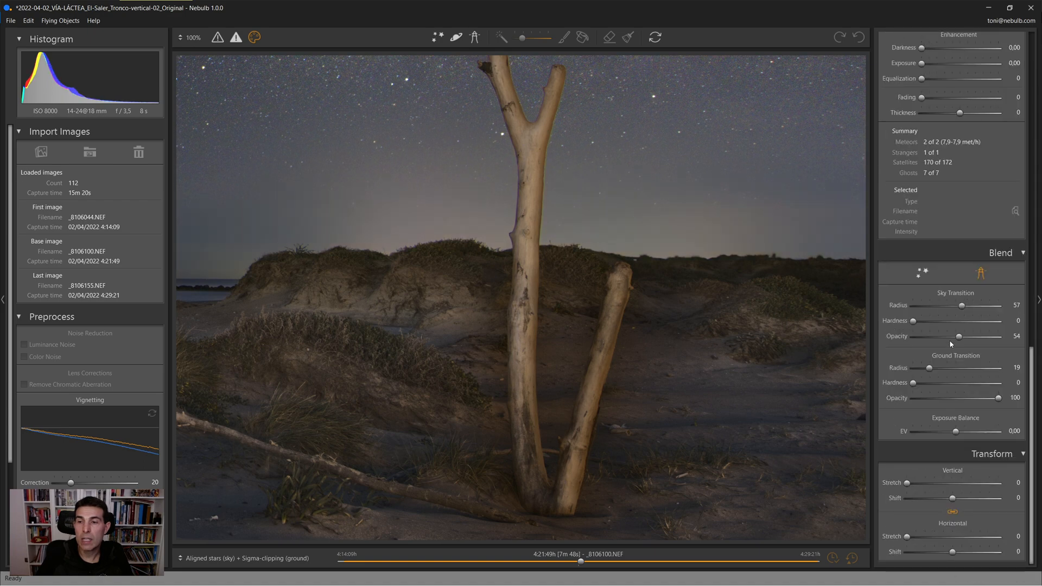
left_click(922, 277)
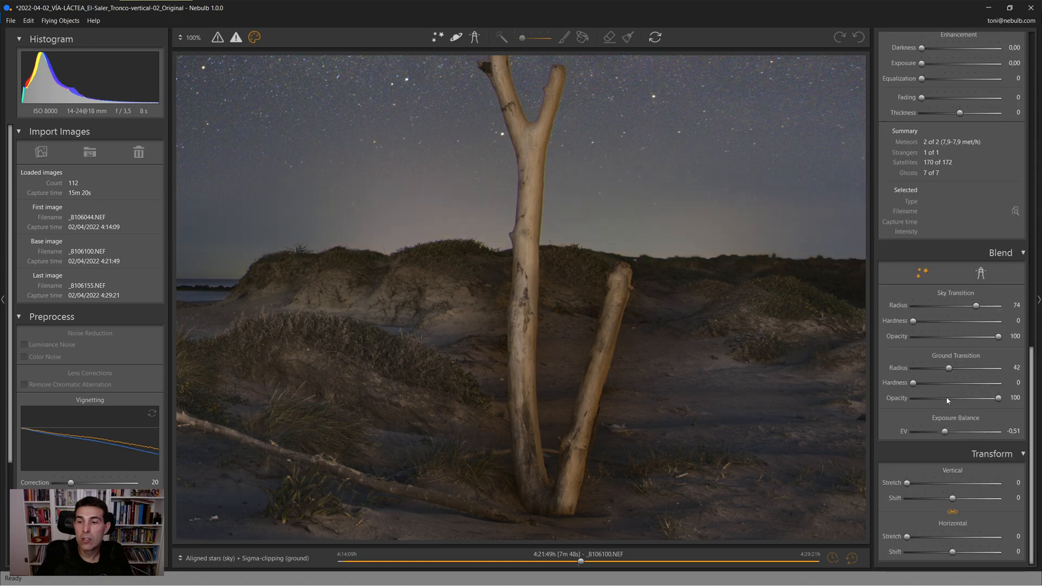
left_click(955, 369)
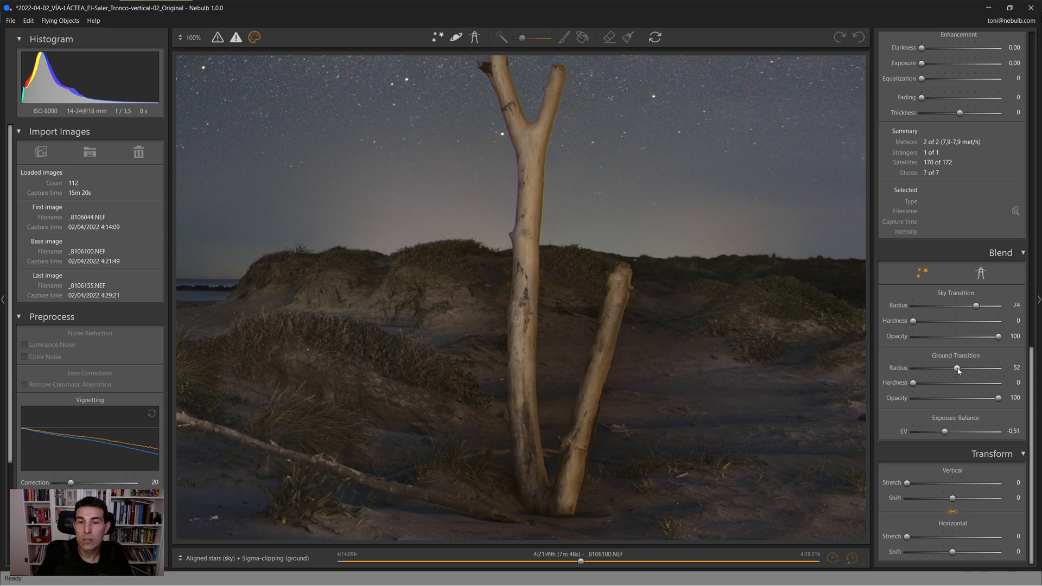
left_click(962, 369)
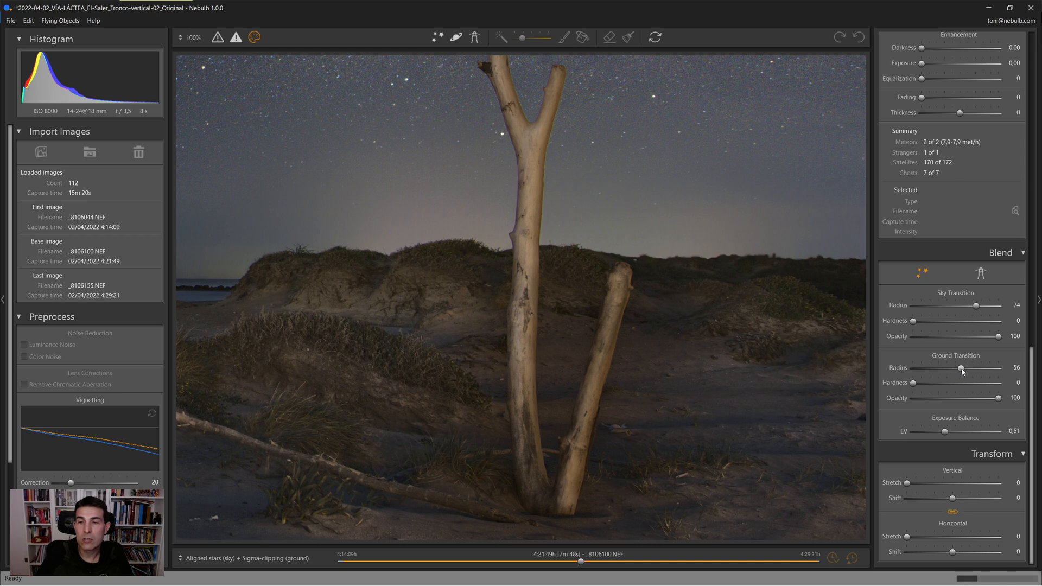
left_click(626, 372)
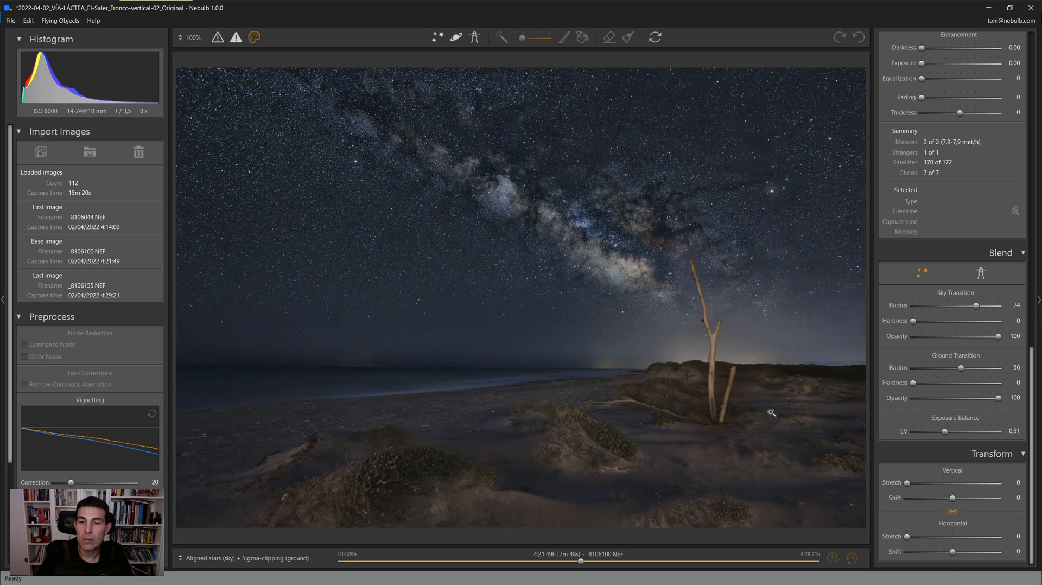
Return to the trunk's blend settings and set the Exposure Balance to -0,32 EV while viewing the upper trunk up close.
left_click(692, 286)
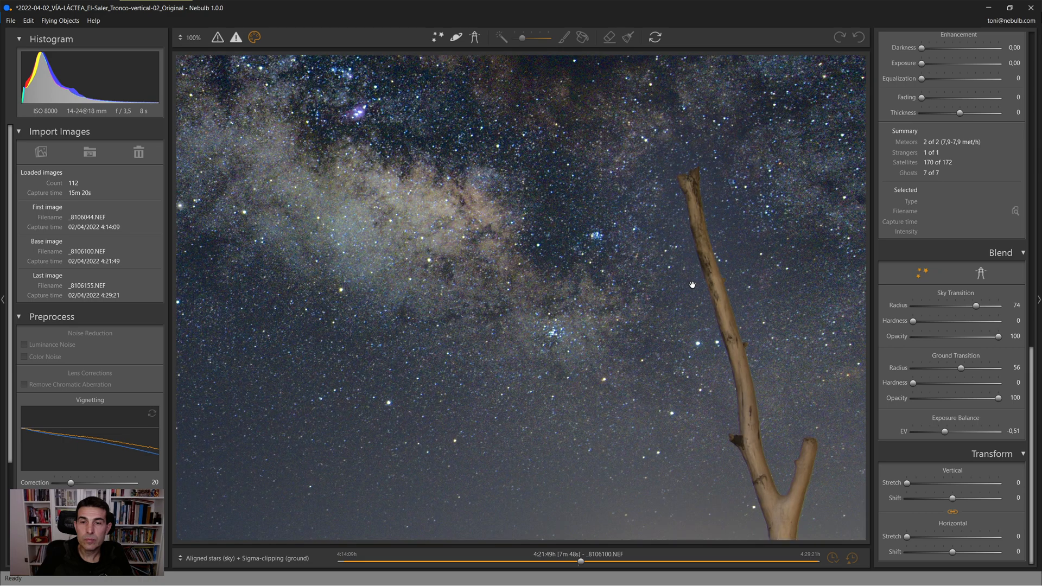
left_click(981, 273)
left_click_drag(956, 431, 950, 435)
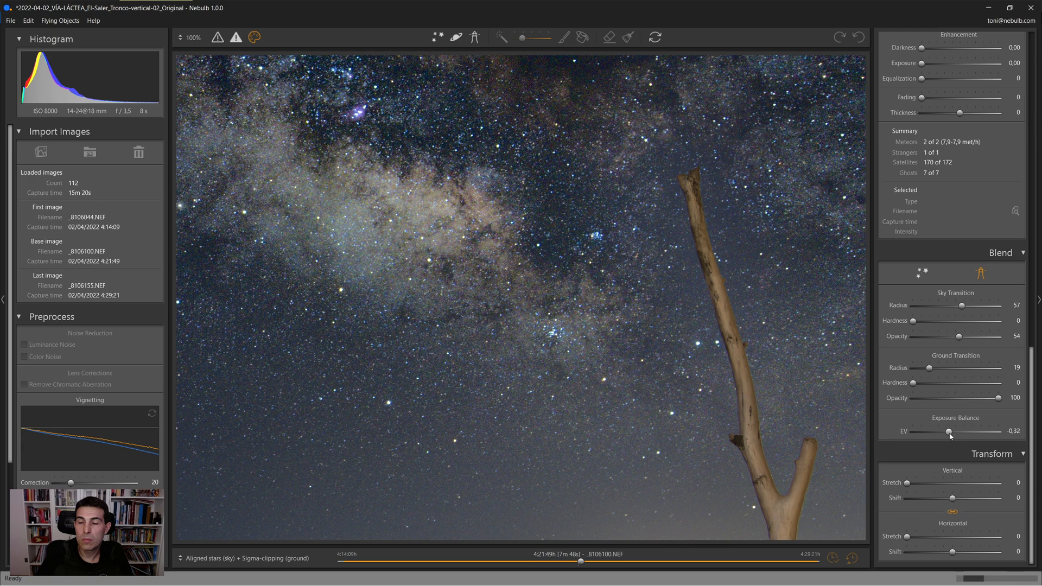
left_click(758, 360)
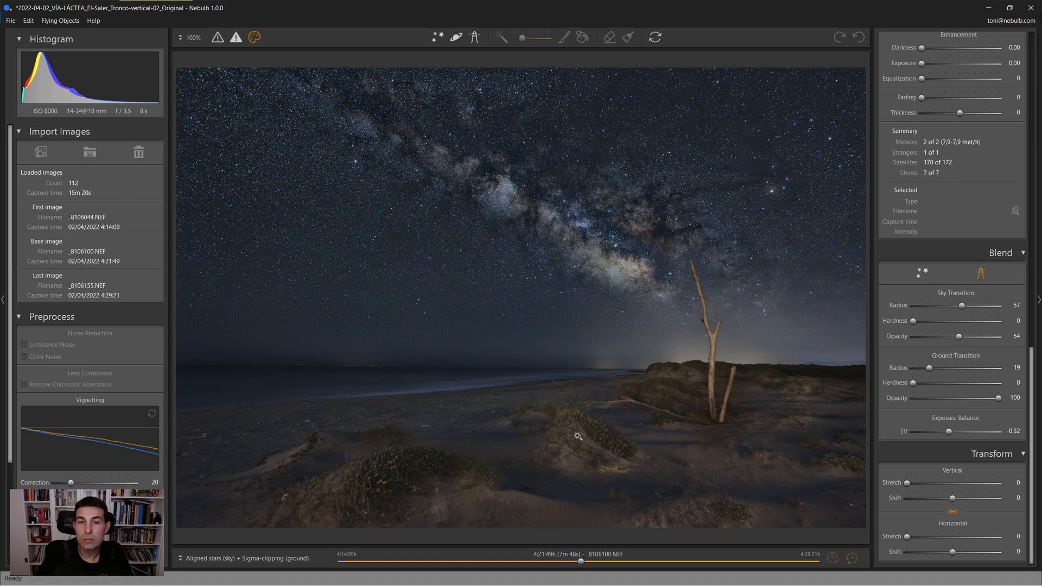
Examine the sea horizon, dunes, trunk and Milky Way core up close, and return to the full image.
left_click(344, 373)
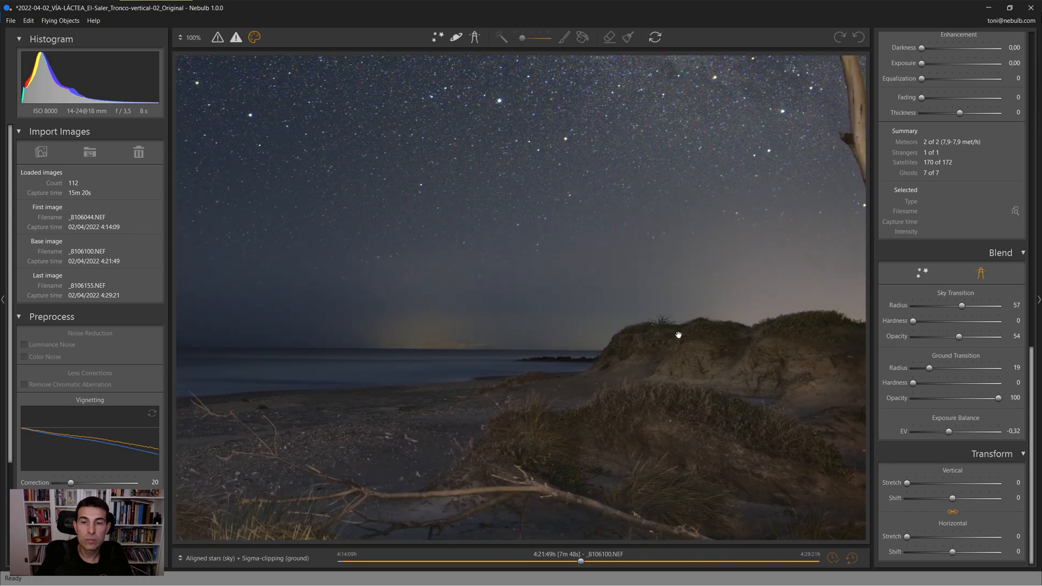
left_click_drag(678, 335, 400, 349)
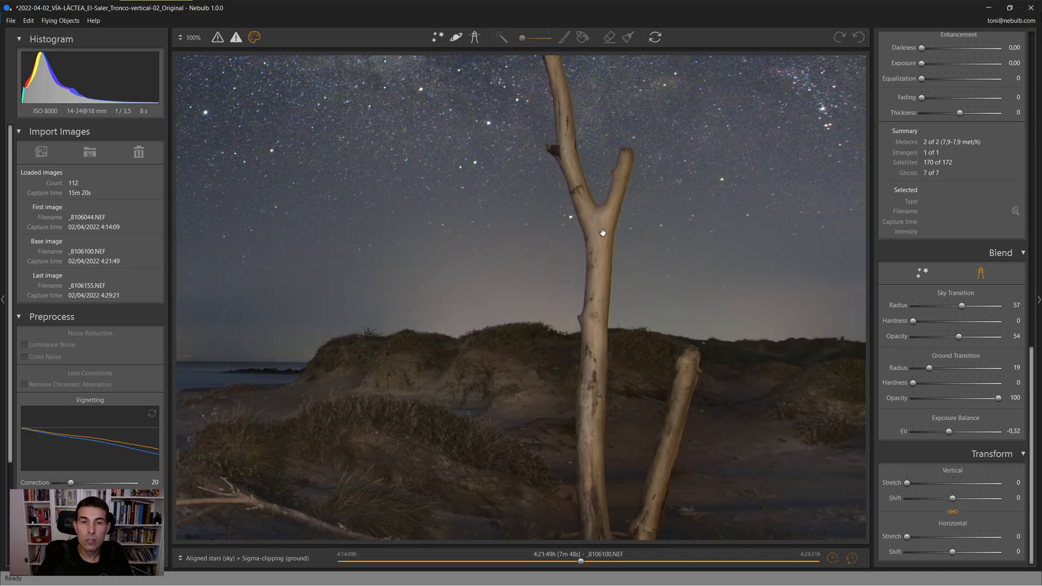
left_click_drag(591, 197, 586, 321)
left_click_drag(540, 195, 554, 302)
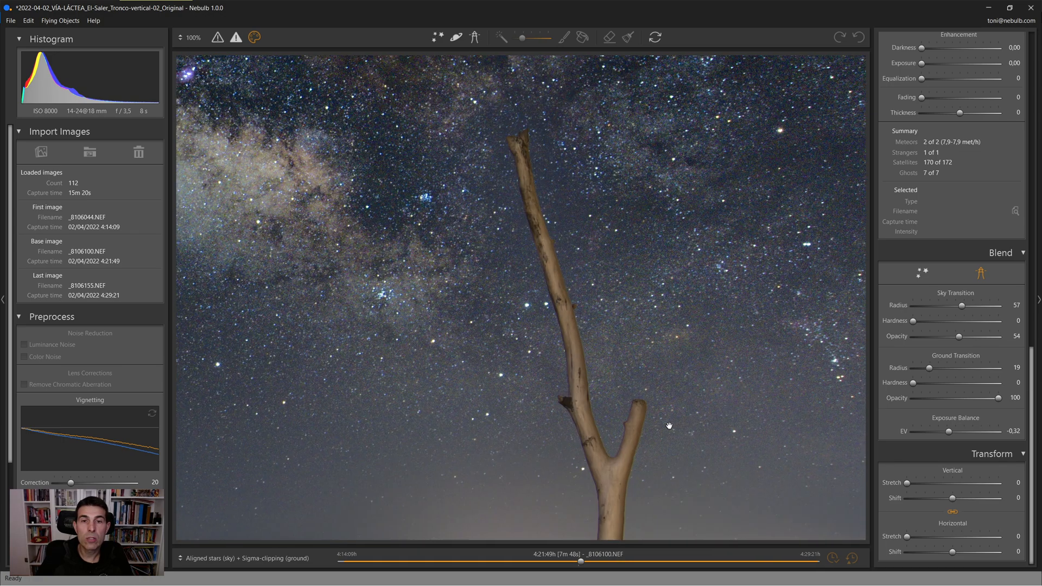
left_click_drag(668, 426, 537, 304)
left_click_drag(613, 343, 557, 327)
left_click(747, 366)
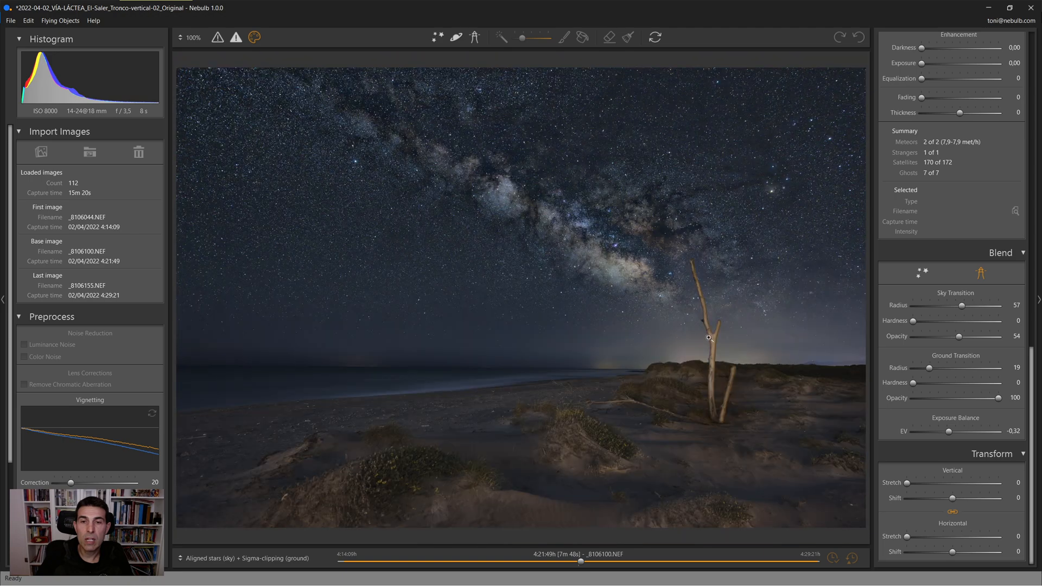
left_click(637, 262)
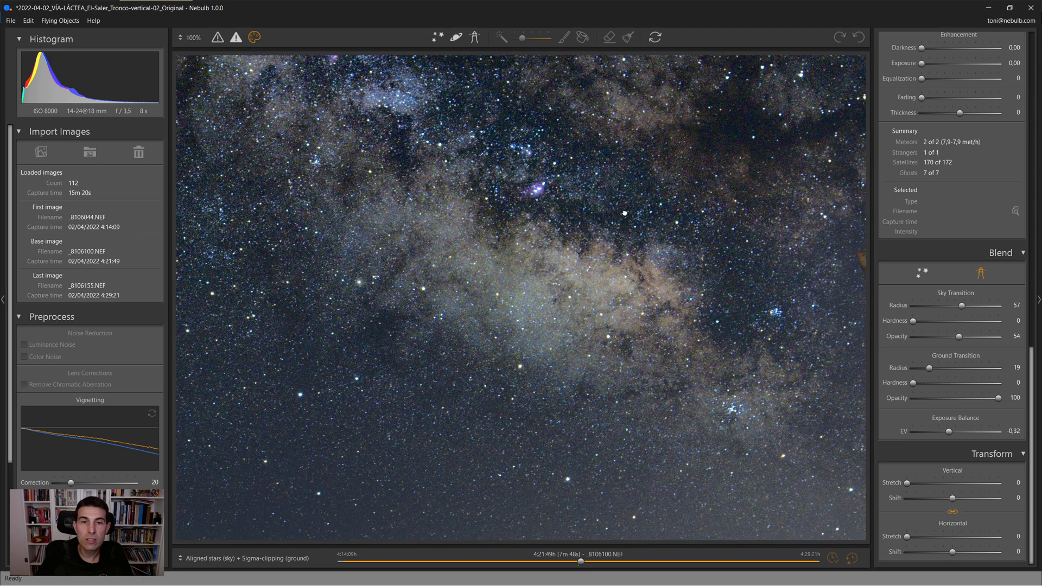
left_click_drag(624, 213, 576, 282)
left_click(588, 252)
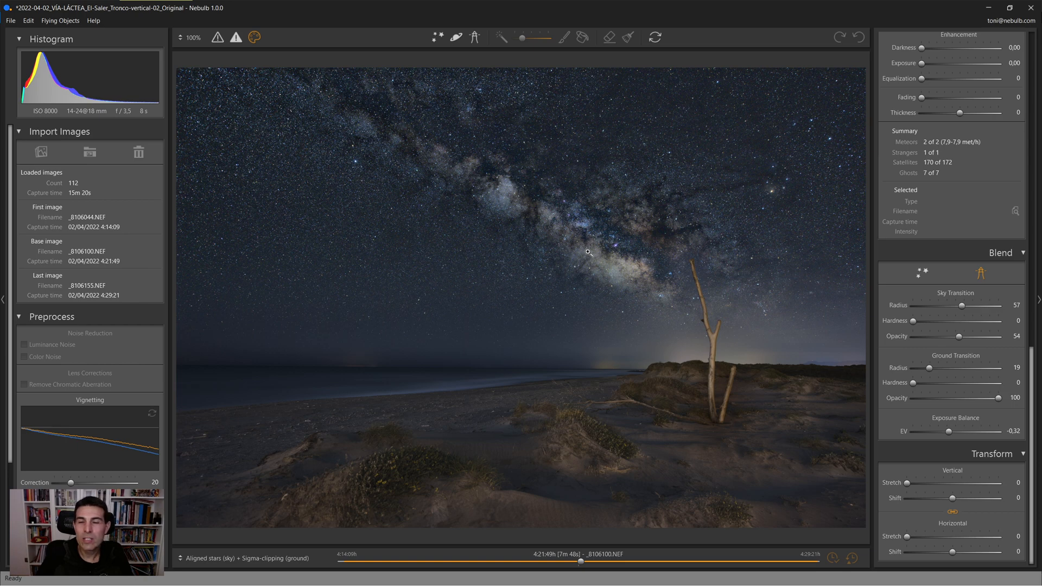
Compare the original image with the Aligned stars (sky) + Sigma-clipping (ground) result over the whole frame.
left_click(639, 244)
left_click_drag(637, 244, 585, 286)
left_click(585, 286)
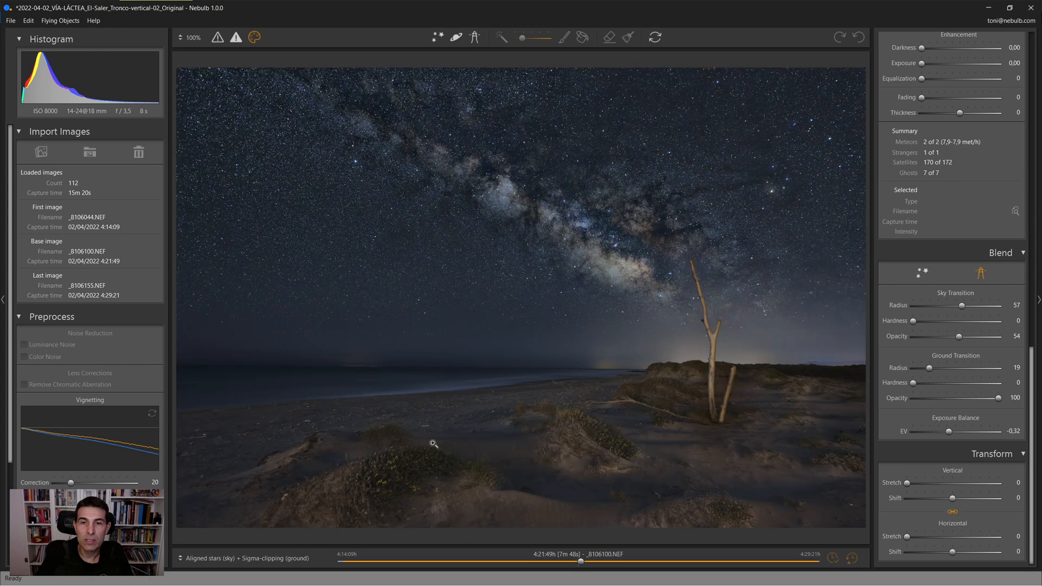
left_click(206, 559)
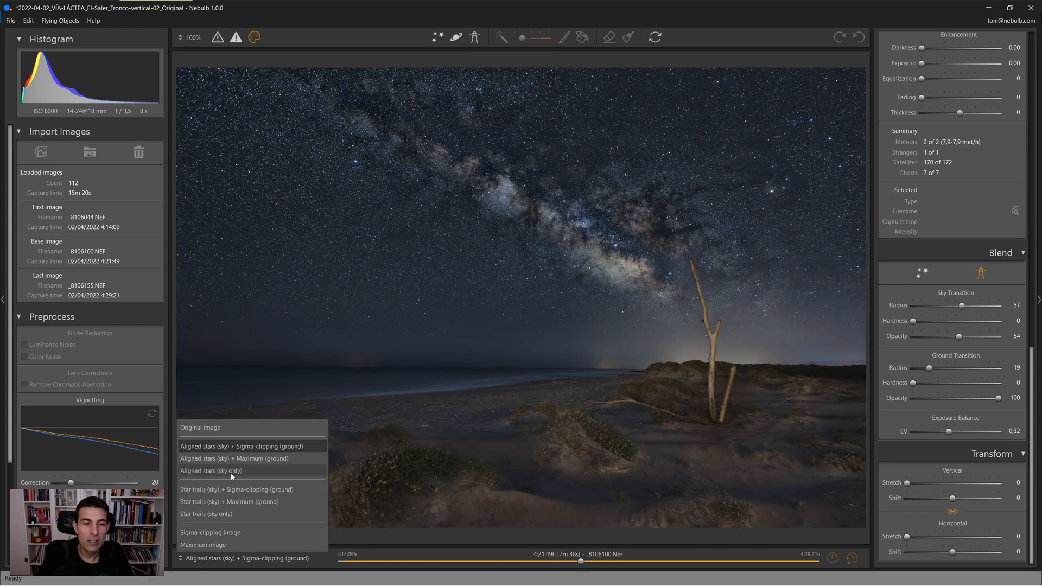
left_click(238, 426)
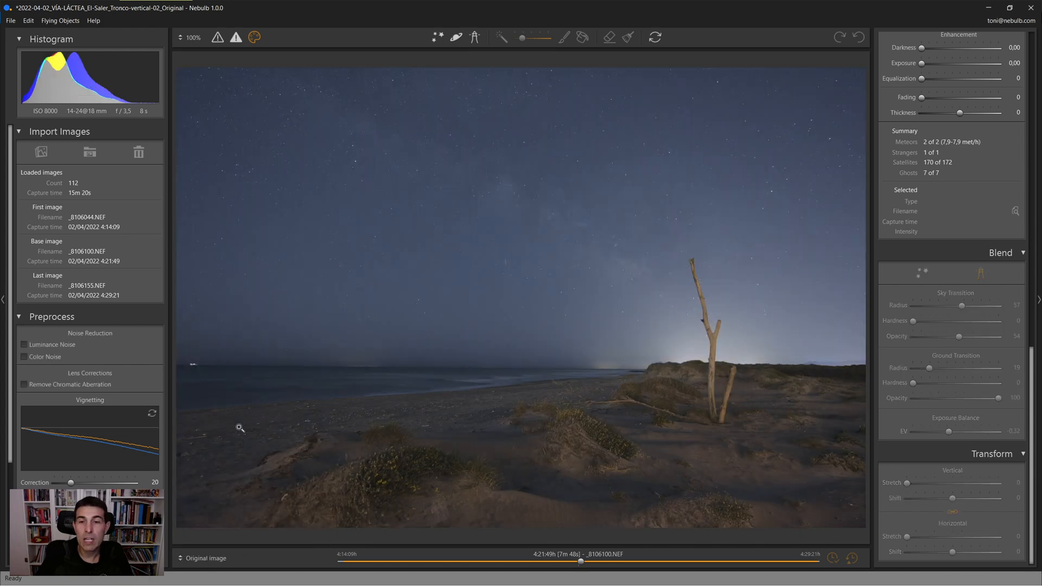
left_click(211, 563)
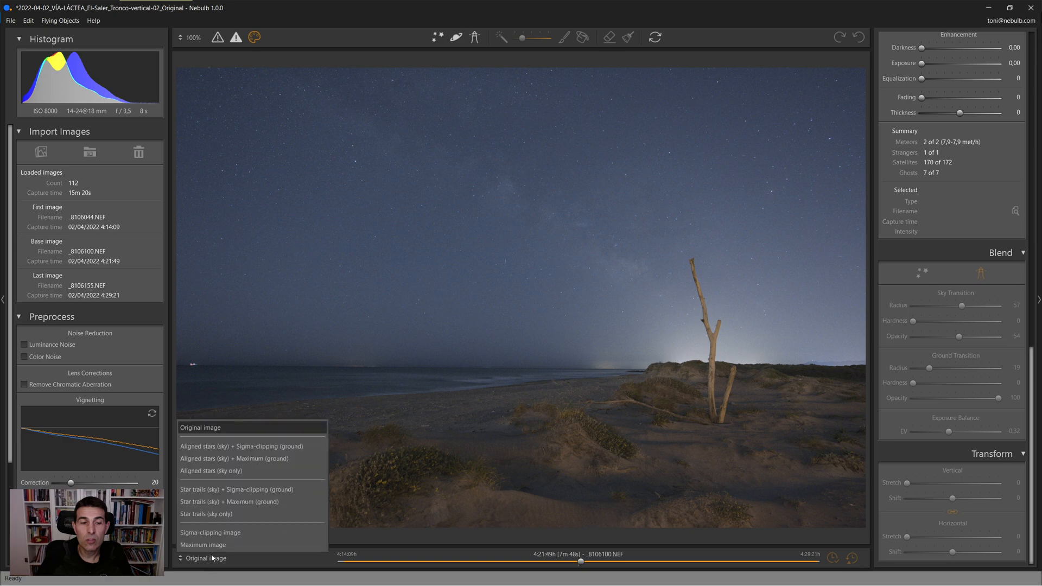
left_click(237, 449)
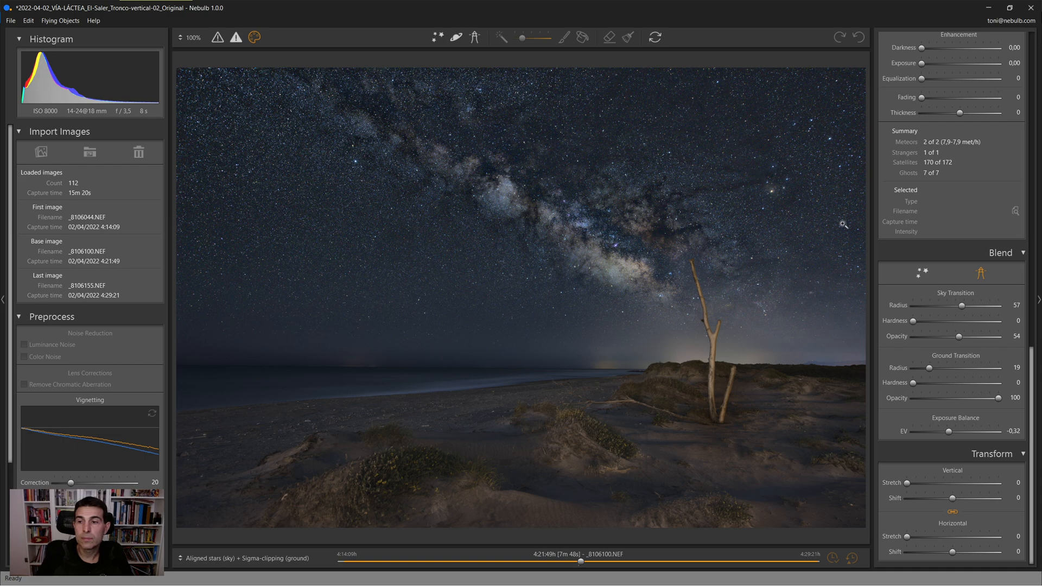
Display the detected meteors among the flying objects and represent them with their photographed appearance instead of marker lines.
left_click_drag(1032, 388, 1032, 74)
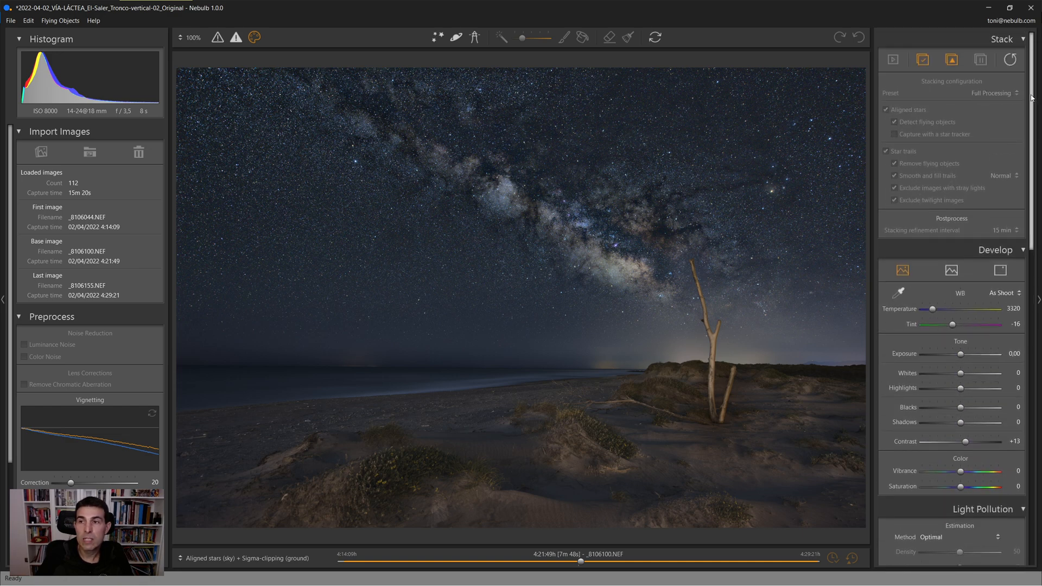
left_click_drag(1031, 95, 1033, 205)
scroll(1032, 205, "down", 3)
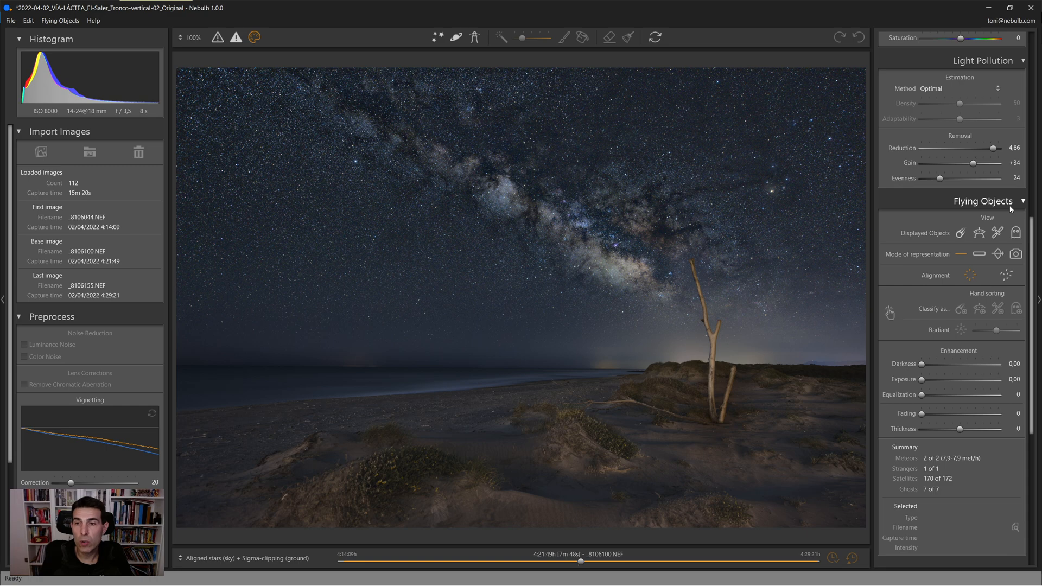
left_click(959, 234)
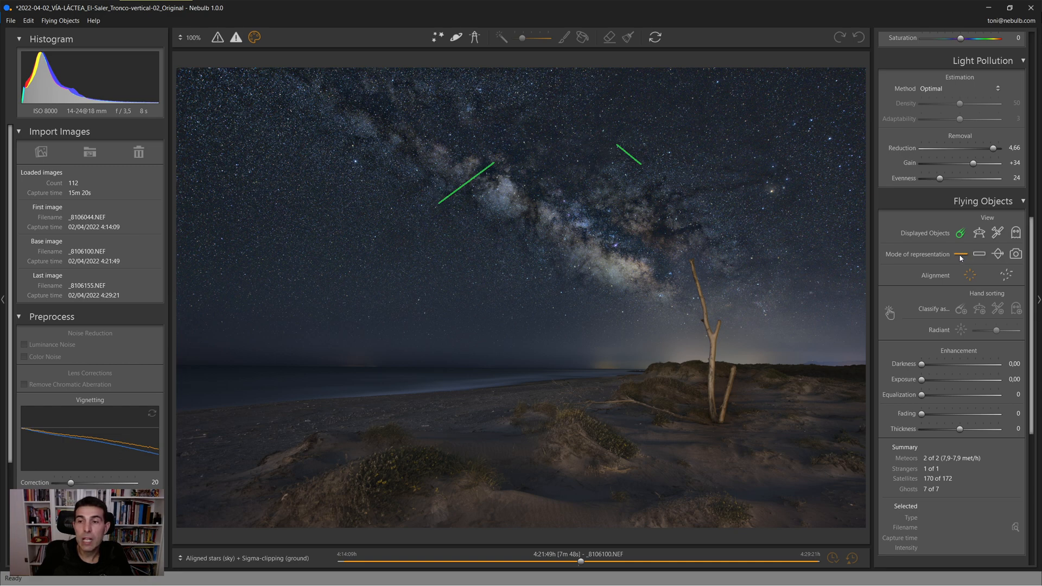
left_click(1015, 256)
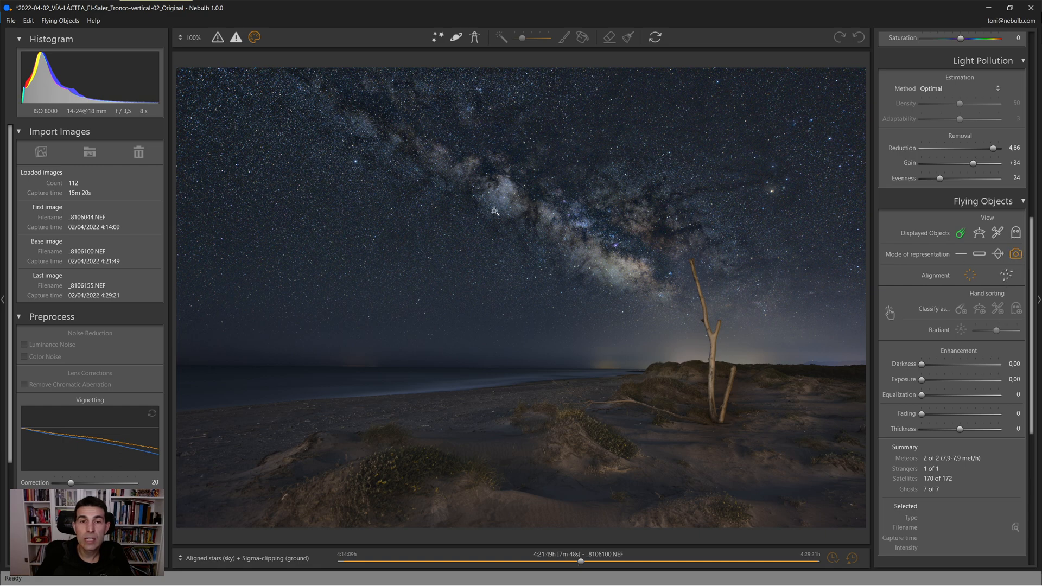
Examine both meteors in the upper sky up close and return to the full image.
left_click(466, 190)
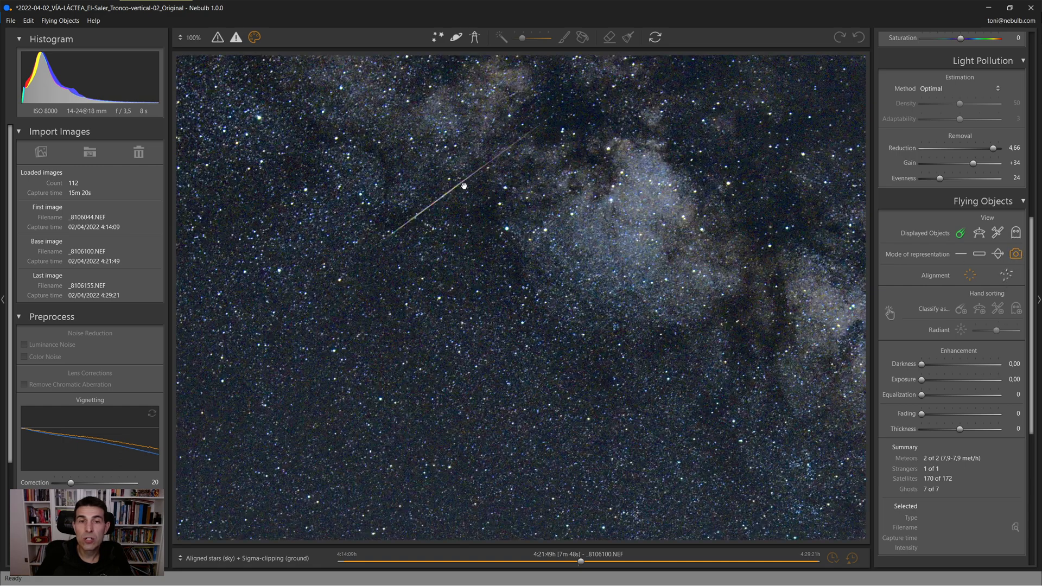
left_click_drag(536, 206, 417, 248)
left_click_drag(652, 219, 460, 269)
left_click_drag(762, 250, 563, 253)
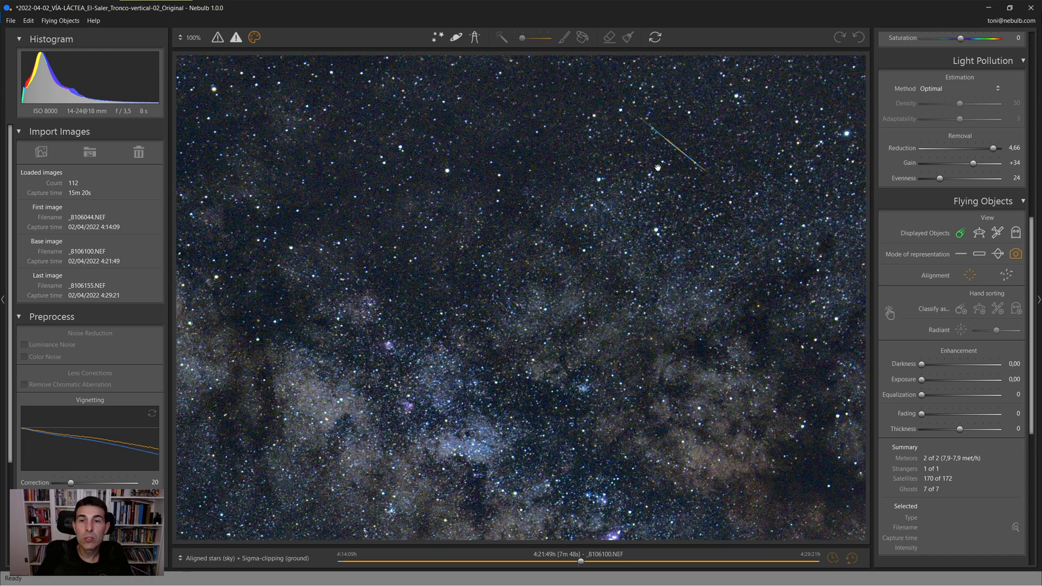
left_click(673, 192)
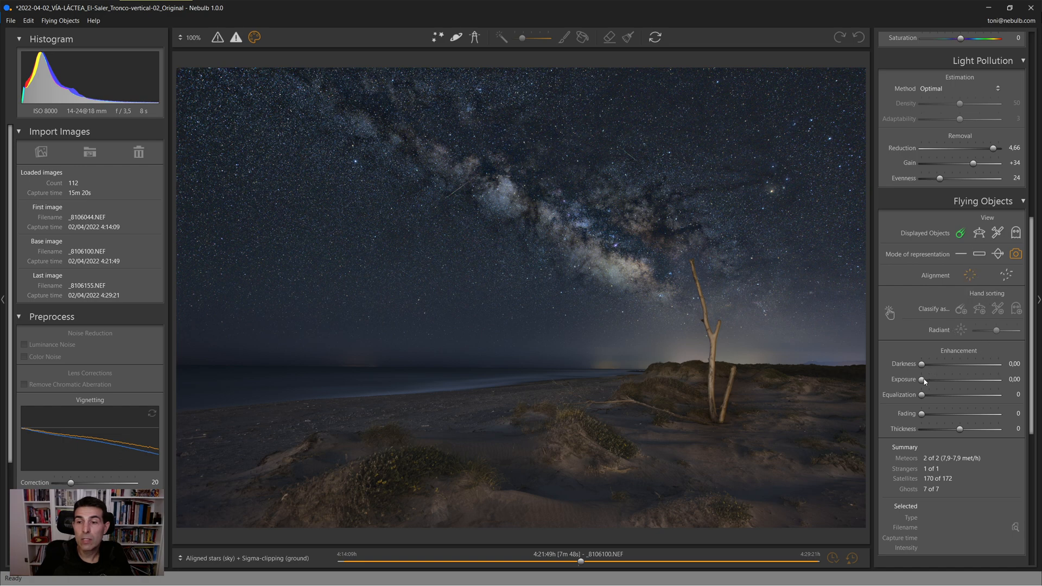
Set the flying objects' enhancement Exposure to 1,43 while viewing the meteor beside the Milky Way up close.
left_click(452, 184)
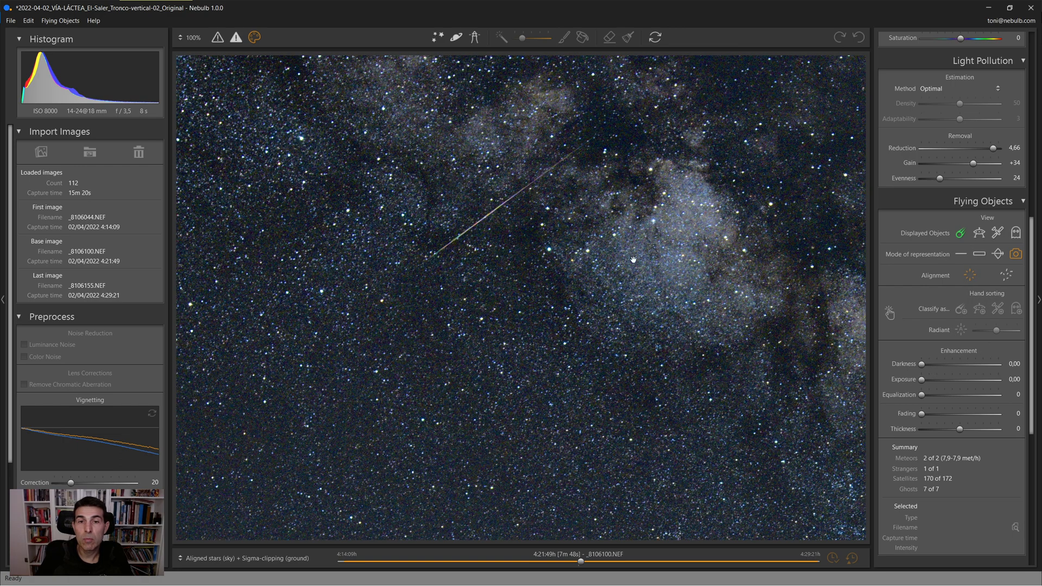
left_click_drag(922, 379, 943, 384)
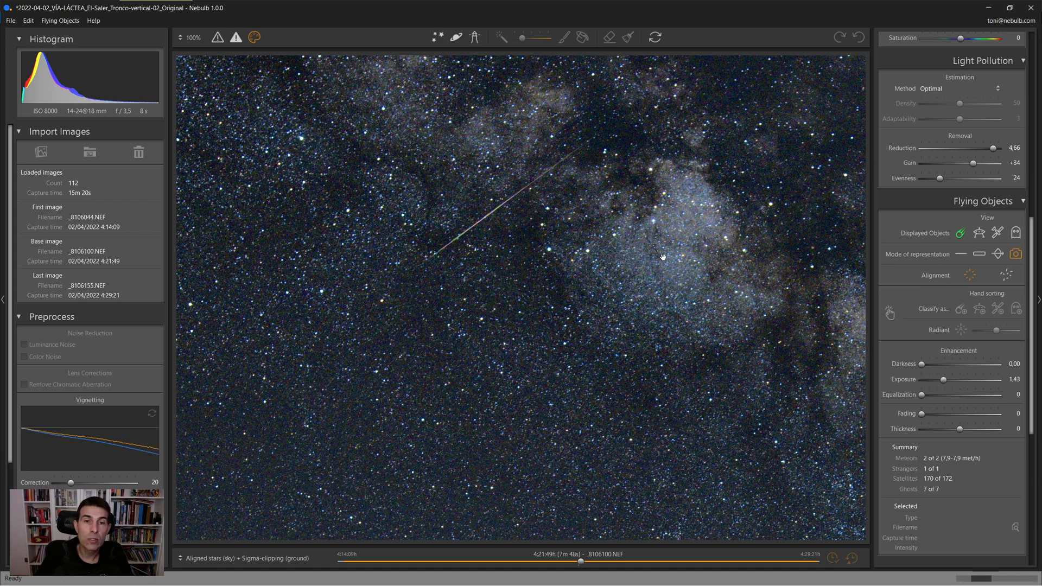
left_click(691, 234)
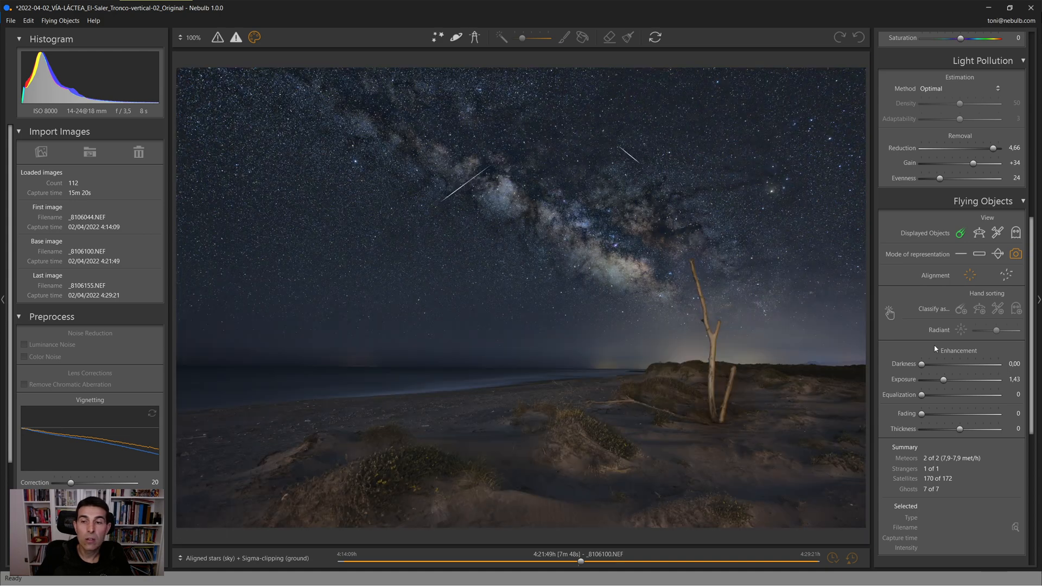
Set the flying objects' Fading to 100 and Thickness to -58, and check both meteors up close.
left_click_drag(922, 414, 939, 431)
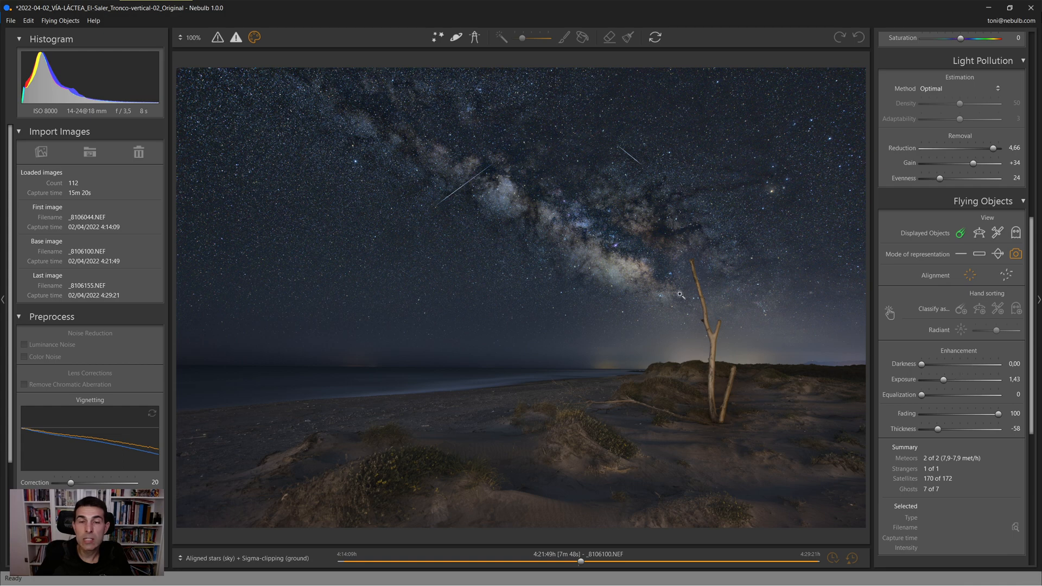
left_click(632, 157)
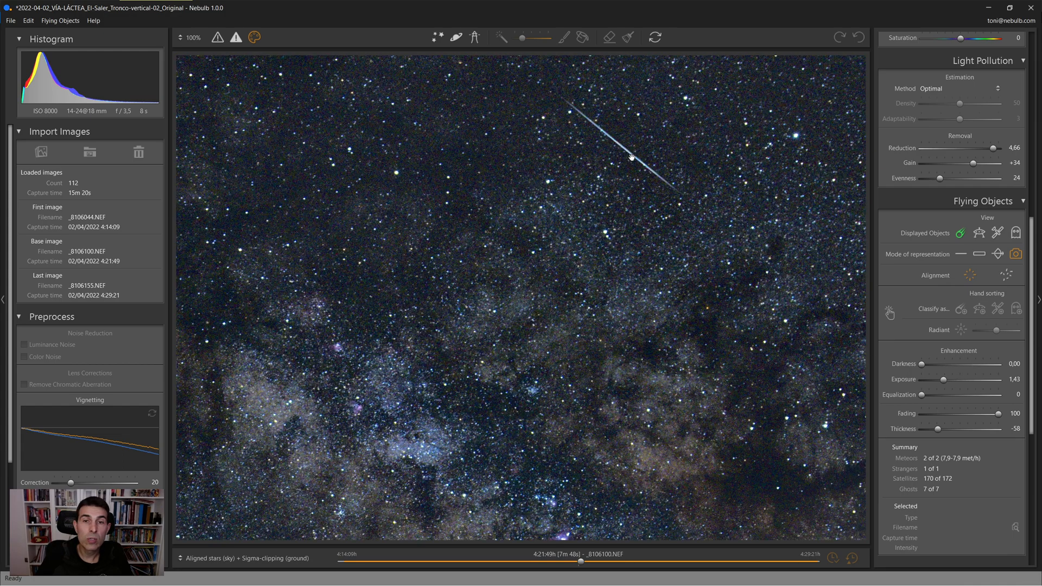
left_click(633, 190)
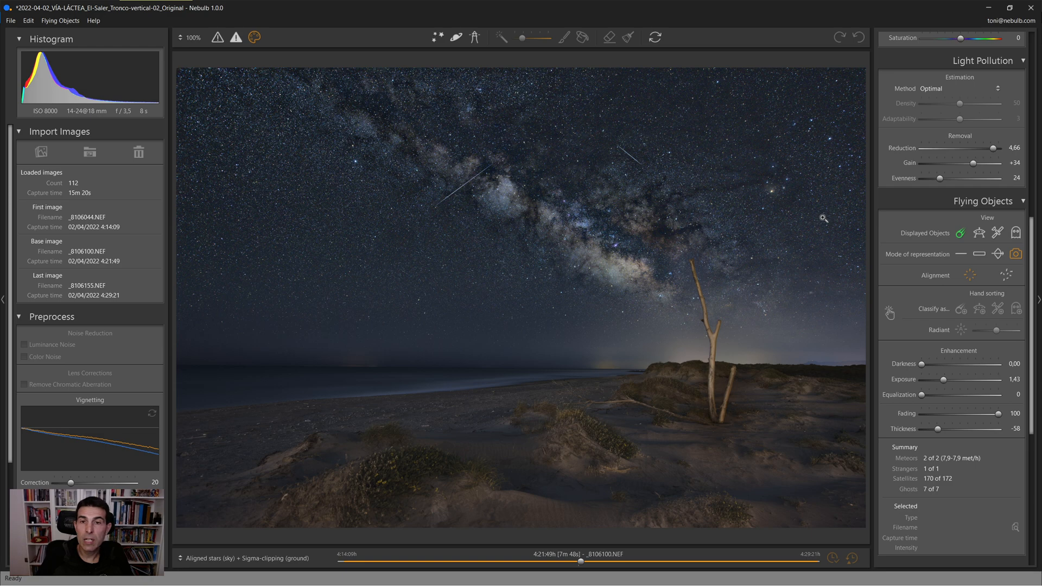
left_click(462, 182)
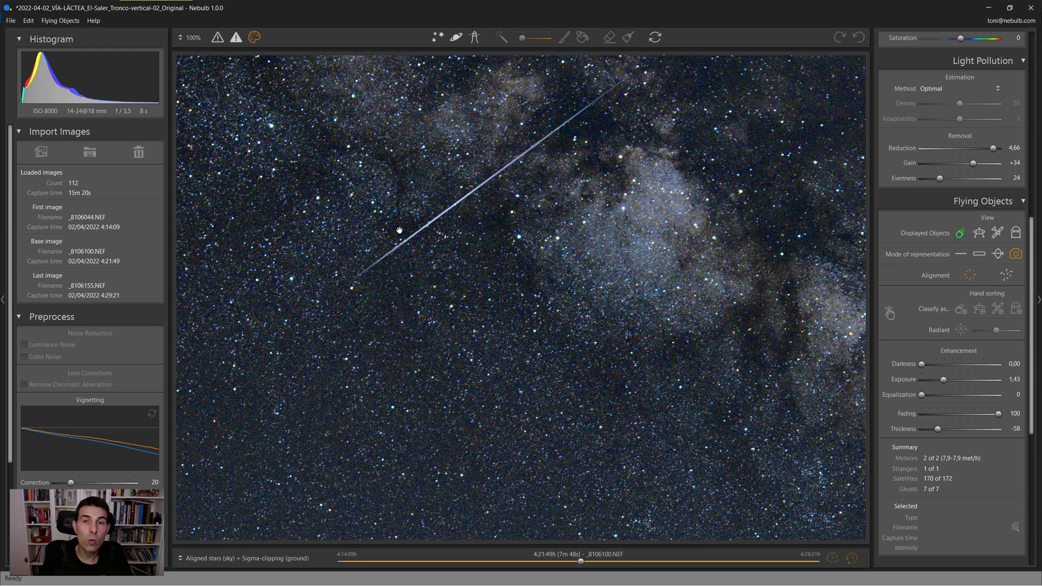
Compare the whole image with and without the photographed meteors.
scroll(399, 230, "down", 3)
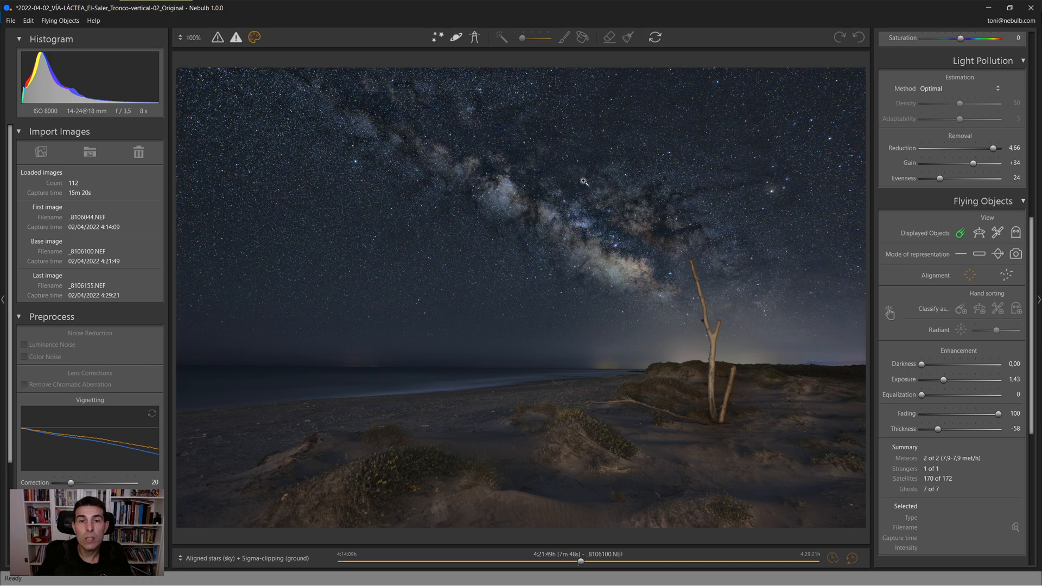
left_click(1016, 255)
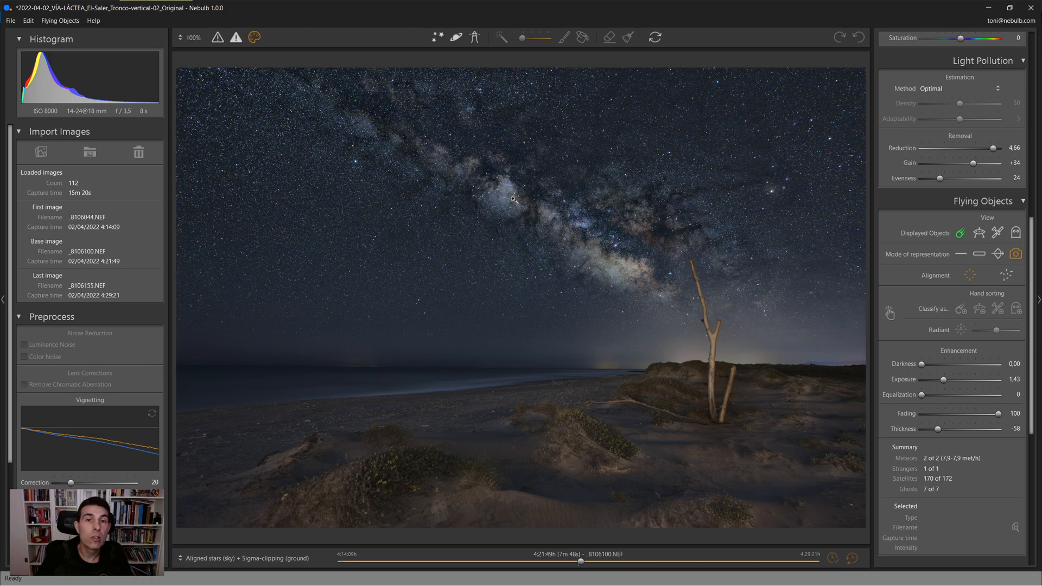
left_click(1015, 253)
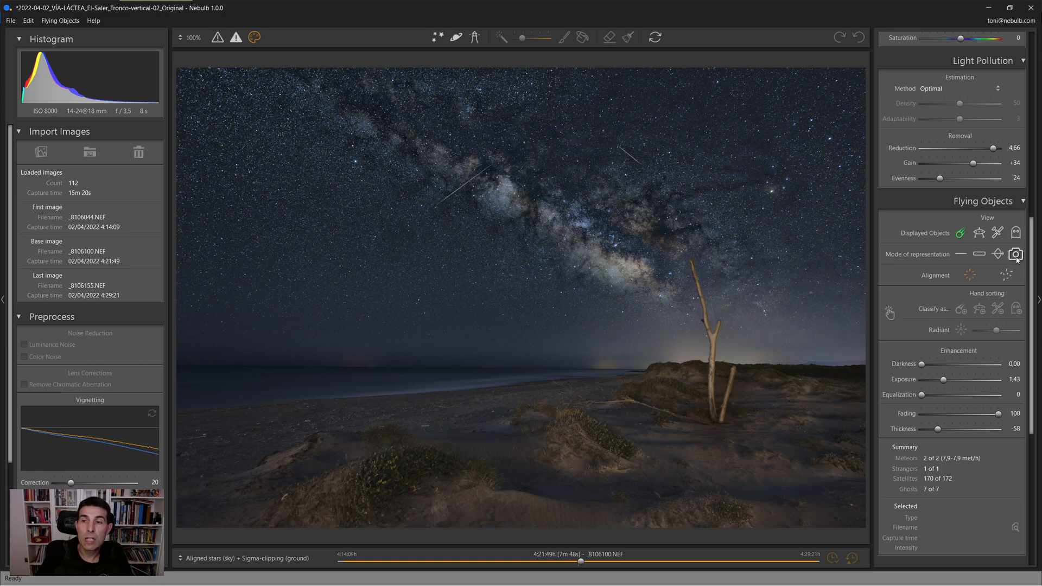
View the Star trails (sky) + Sigma-clipping (ground) result with its stacking settings, and switch the view to the Maximum image.
left_click(207, 561)
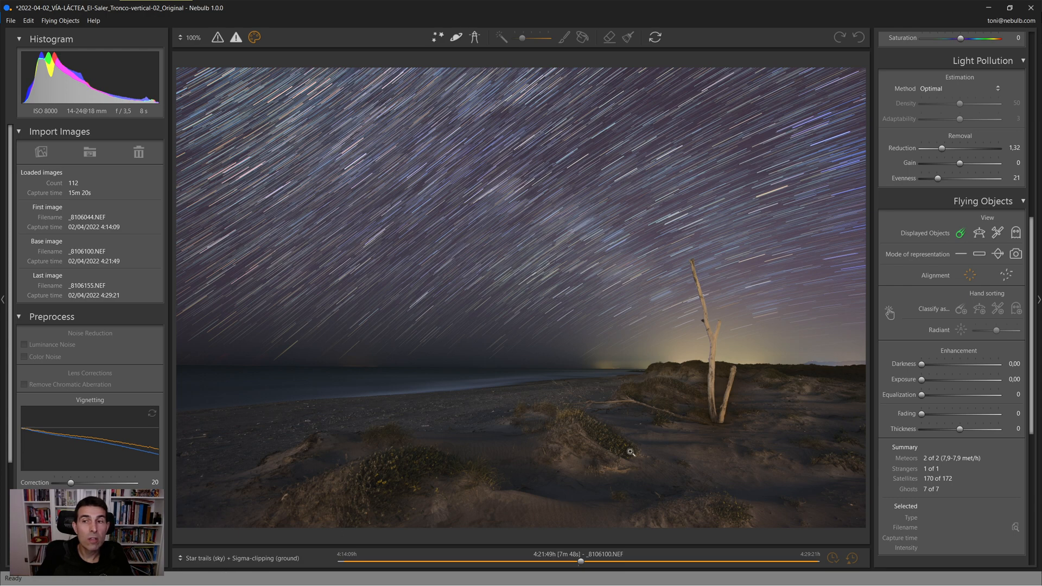
left_click_drag(1032, 270, 1033, 93)
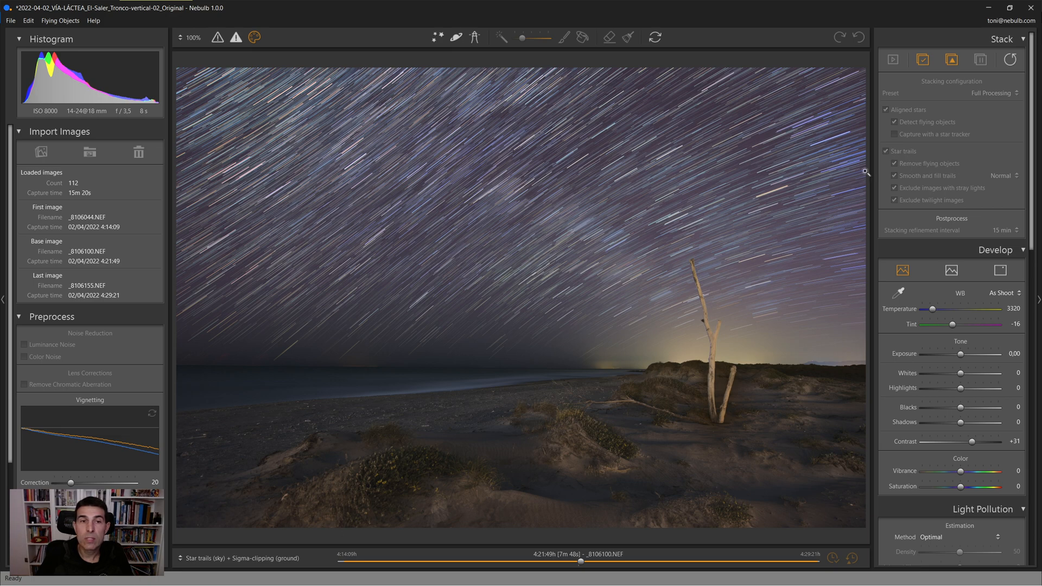
left_click(206, 559)
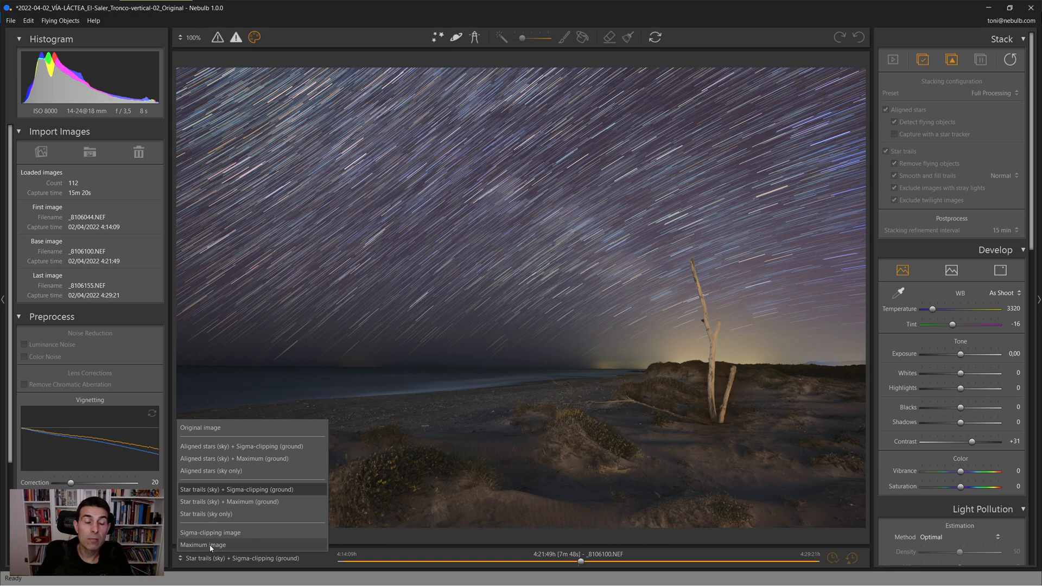
left_click(210, 544)
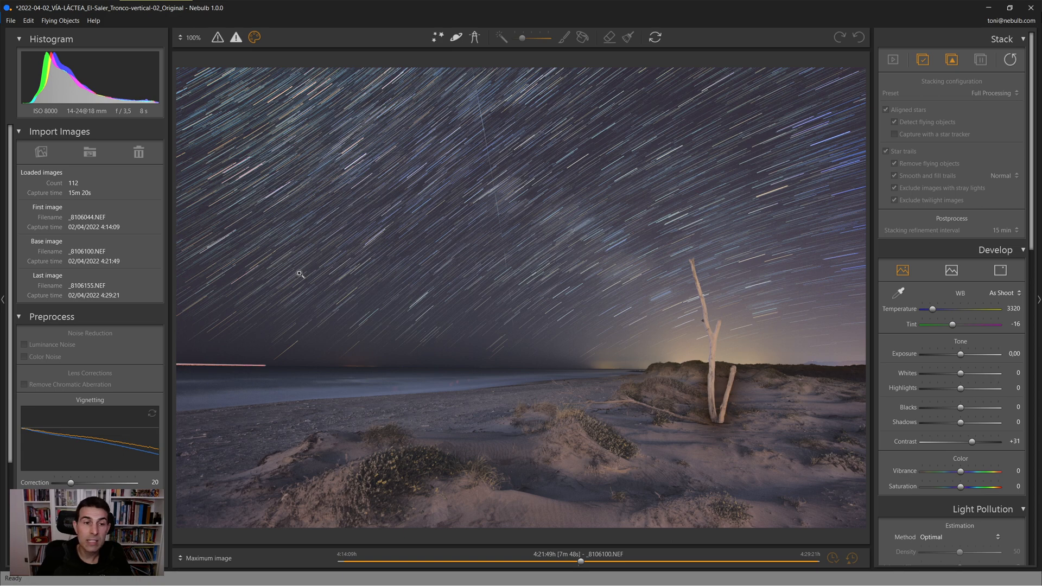
Examine the star trails and flying object tracks across the Maximum image's sky up close.
left_click(315, 180)
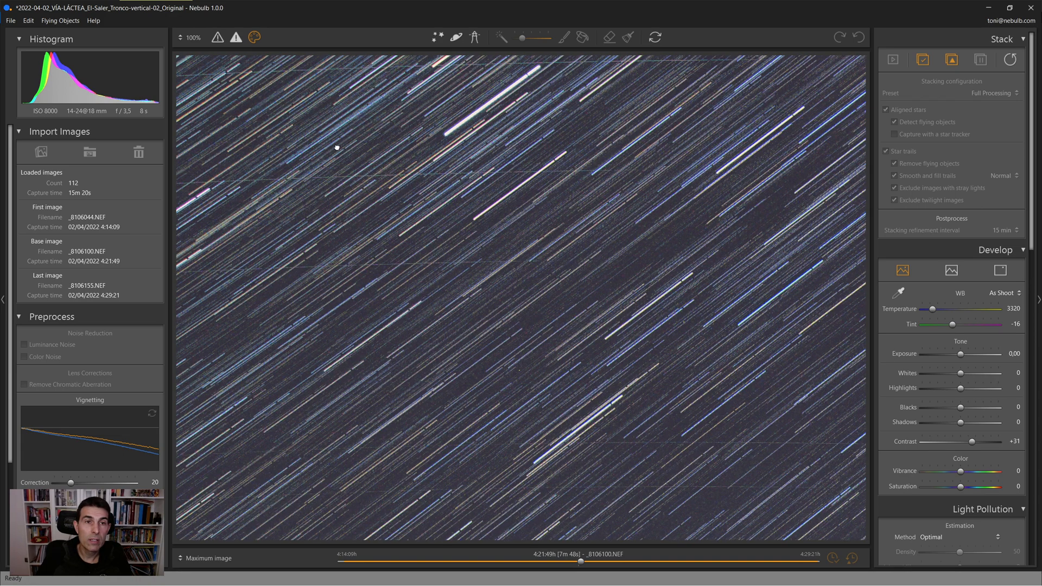
left_click_drag(337, 148, 345, 238)
left_click_drag(586, 192, 320, 284)
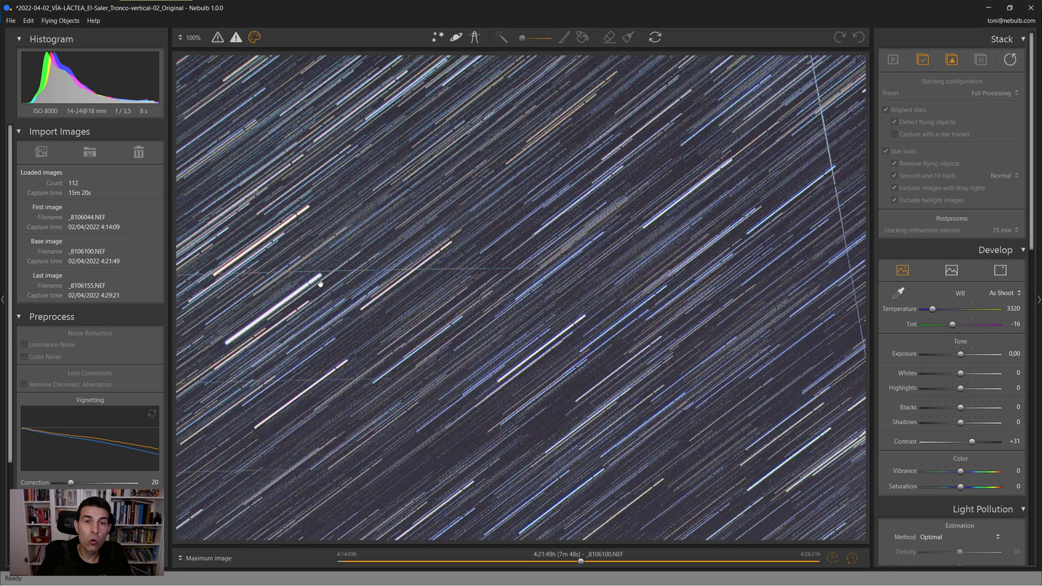
left_click_drag(687, 296, 467, 261)
left_click_drag(653, 384, 648, 197)
left_click_drag(463, 300, 670, 369)
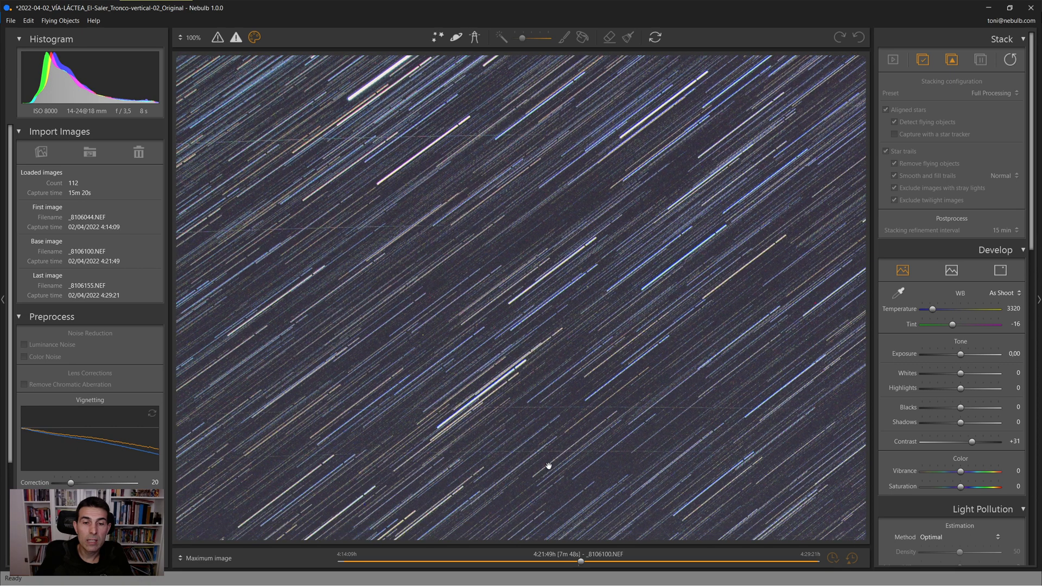
left_click_drag(530, 263, 532, 282)
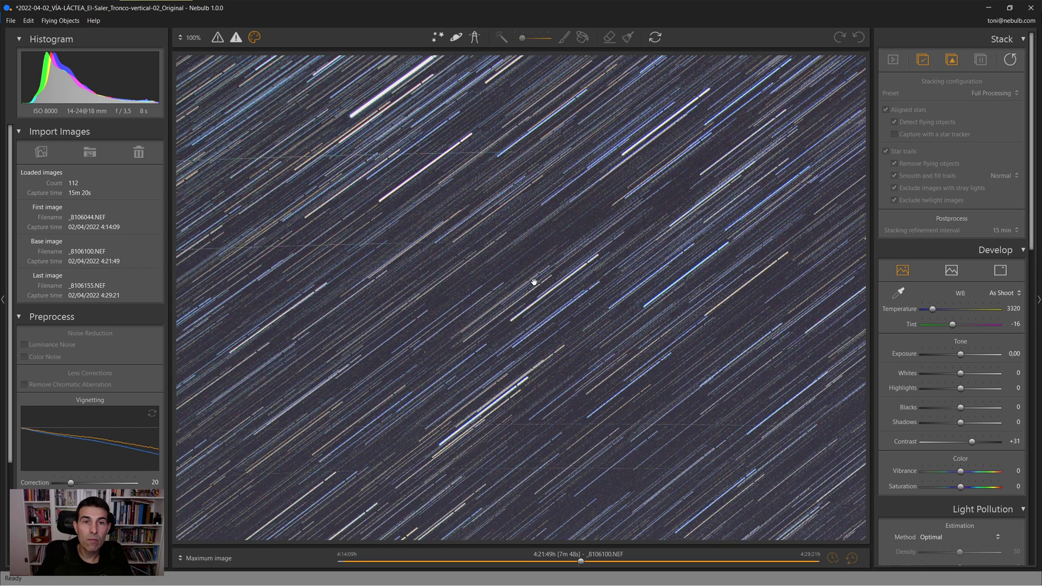
Compare the same patch of sky up close in Star trails (sky) + Sigma-clipping (ground) and the Maximum image.
left_click(214, 557)
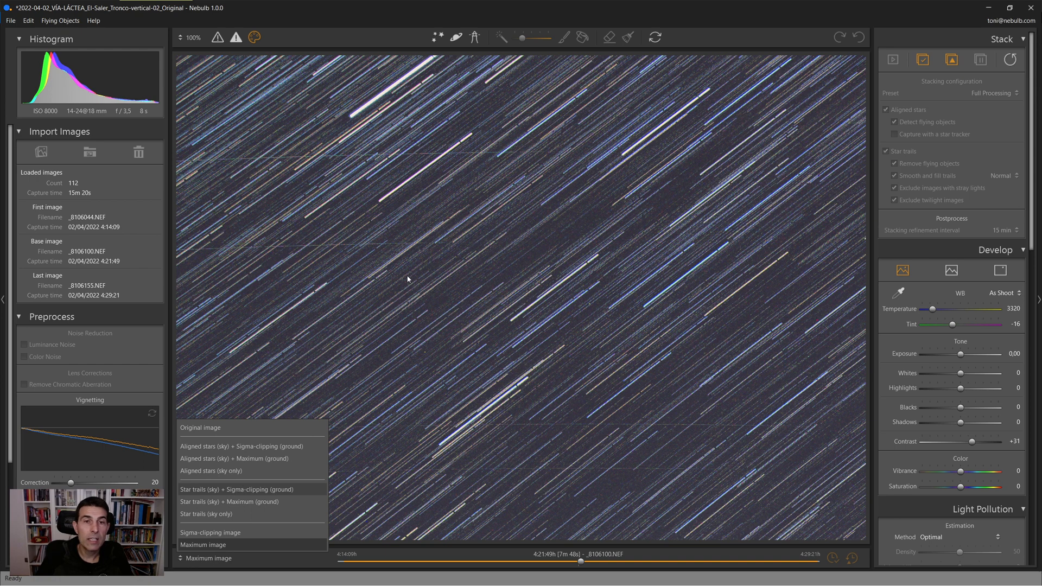
key("Return")
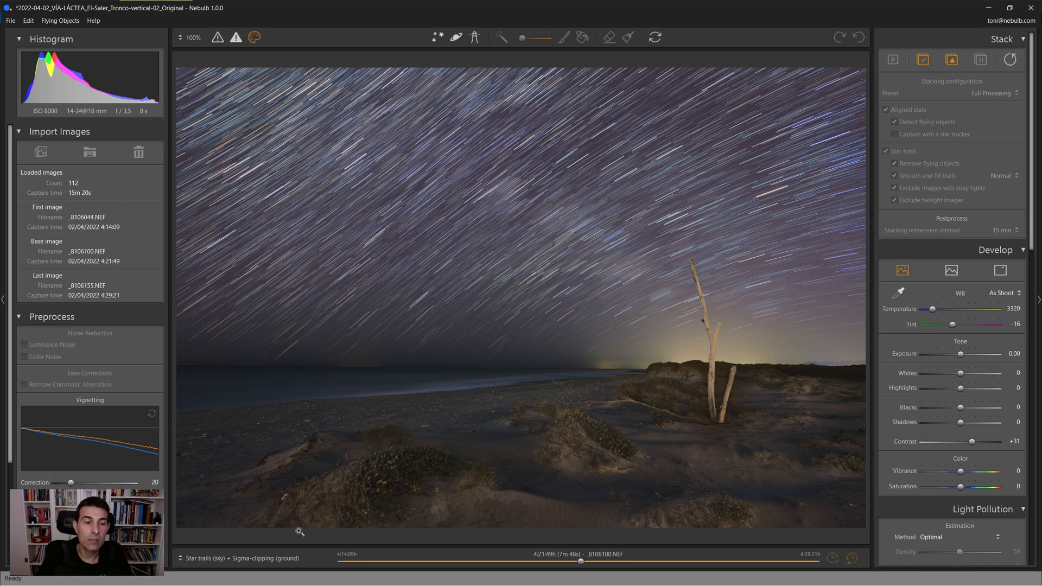
left_click(378, 154)
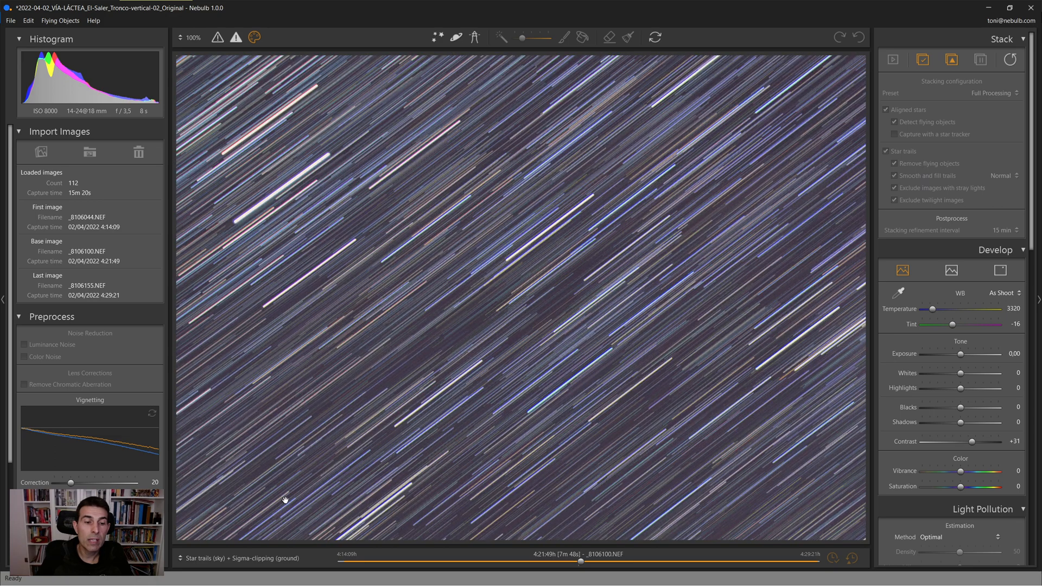
left_click(247, 560)
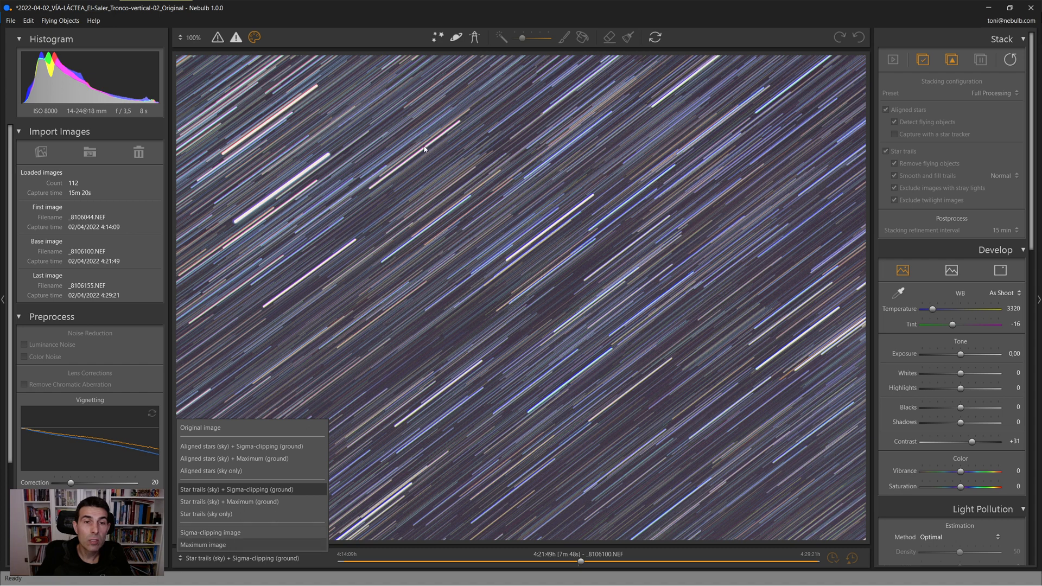
key("Return")
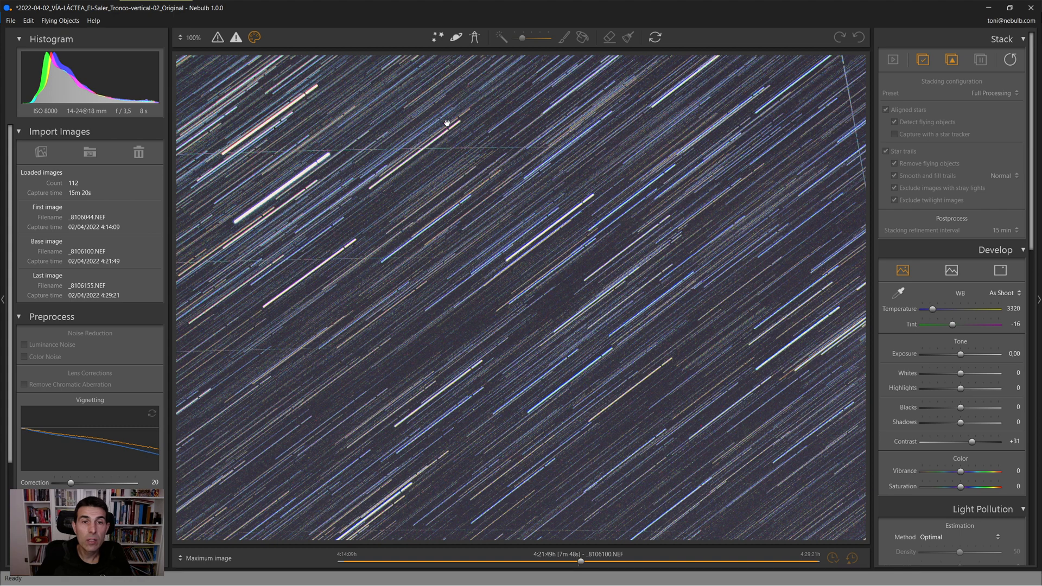
Examine the breaks in the star trails and the flying object tracks in the Maximum image at higher magnification.
scroll(445, 124, "up", 2)
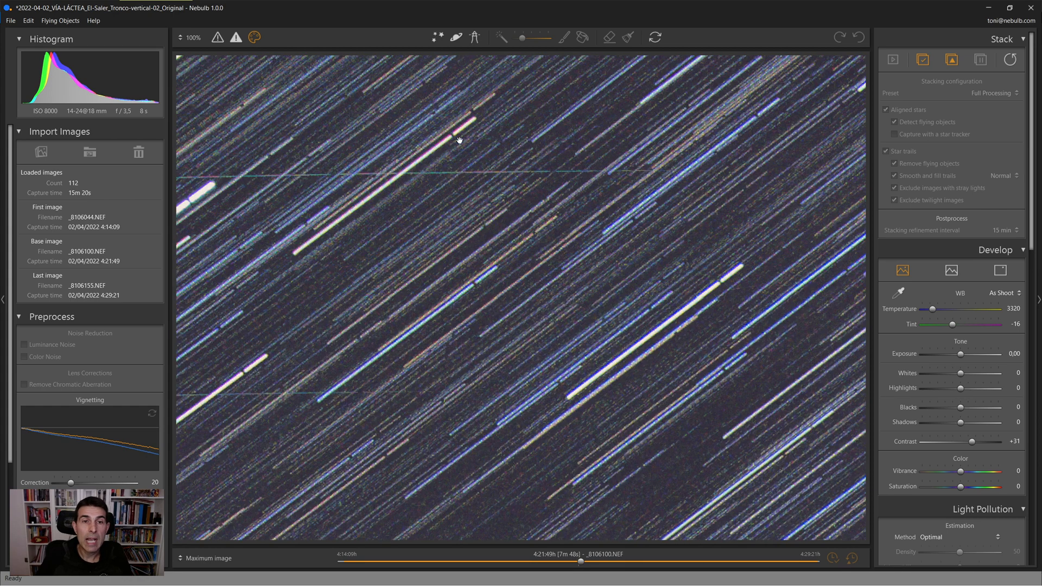
left_click_drag(456, 139, 479, 175)
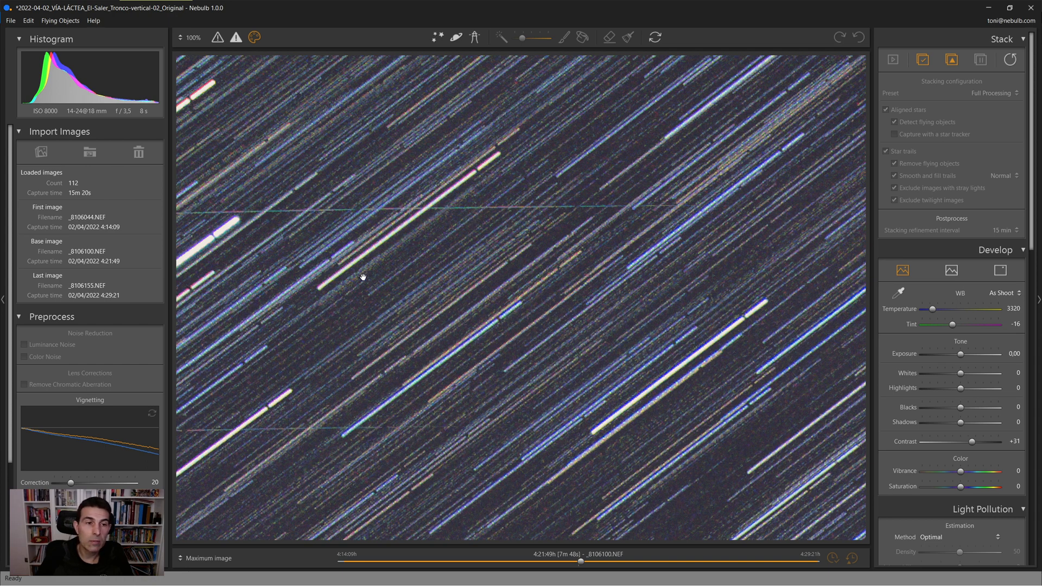
left_click_drag(363, 277, 446, 287)
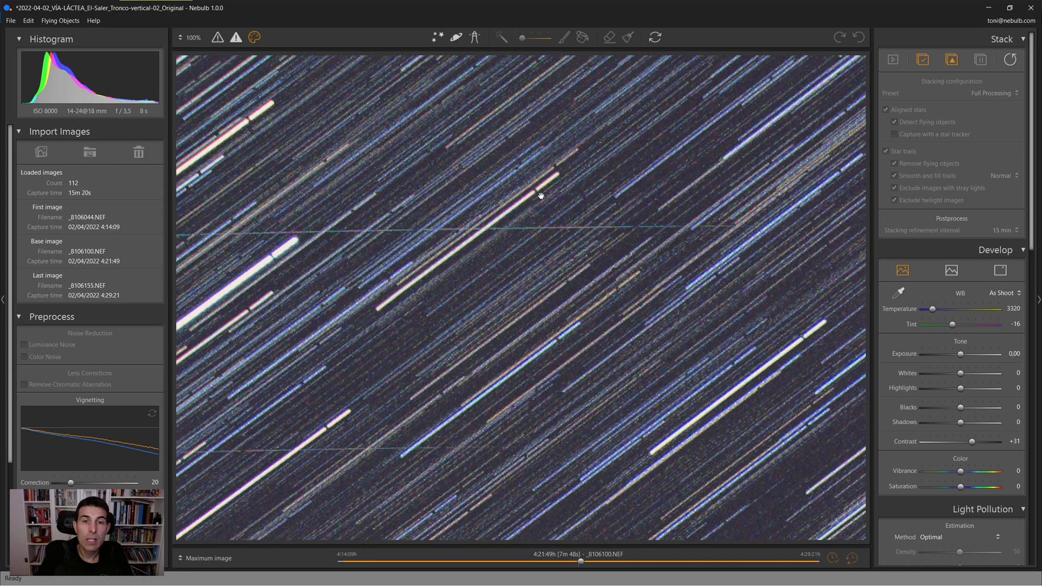
Switch the view to Star trails (sky) + Sigma-clipping (ground), inspect the same trails up close, and return to the whole image.
left_click(201, 559)
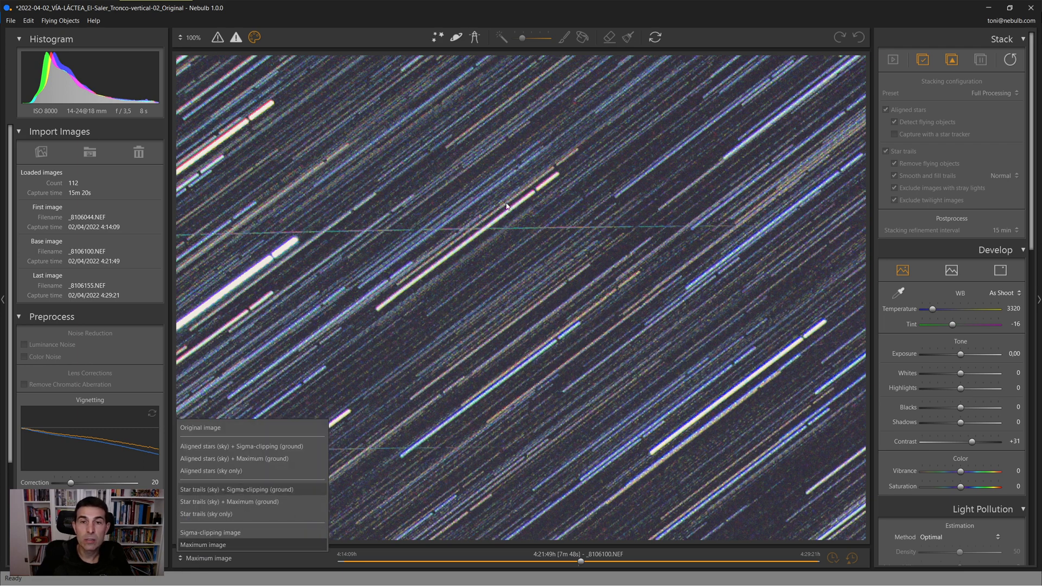
key("Return")
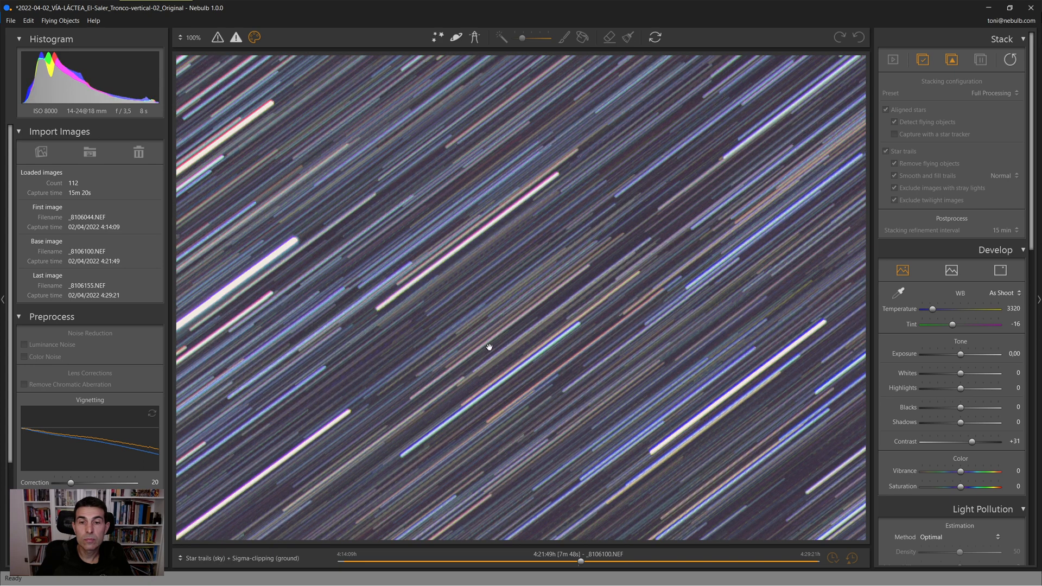
left_click_drag(578, 328, 554, 301)
left_click(589, 224)
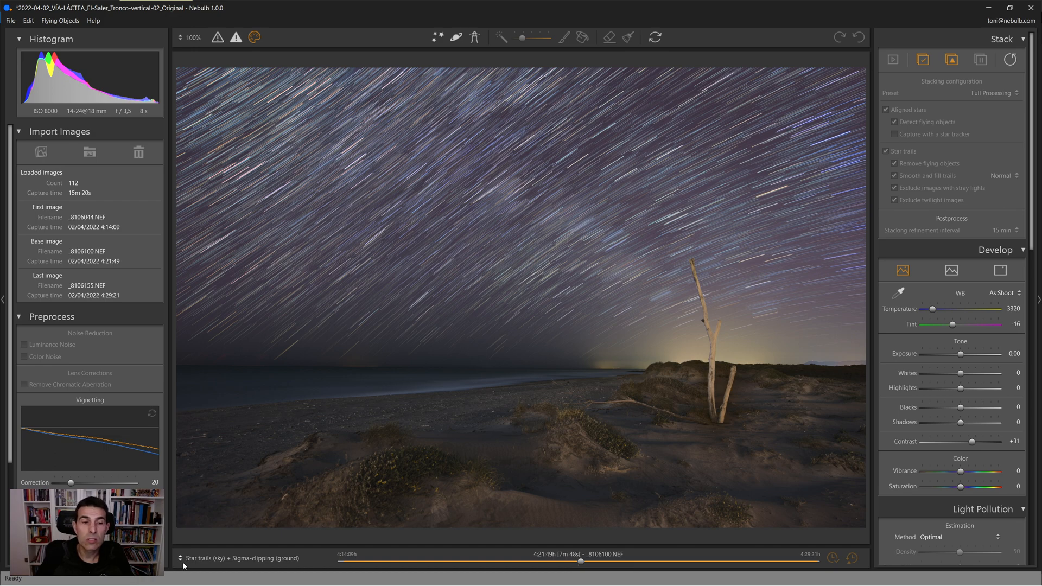
In the Aligned stars (sky) + Sigma-clipping (ground) image, set the linked vertical and horizontal stretch to 100 and the vertical shift to +52.
left_click(197, 560)
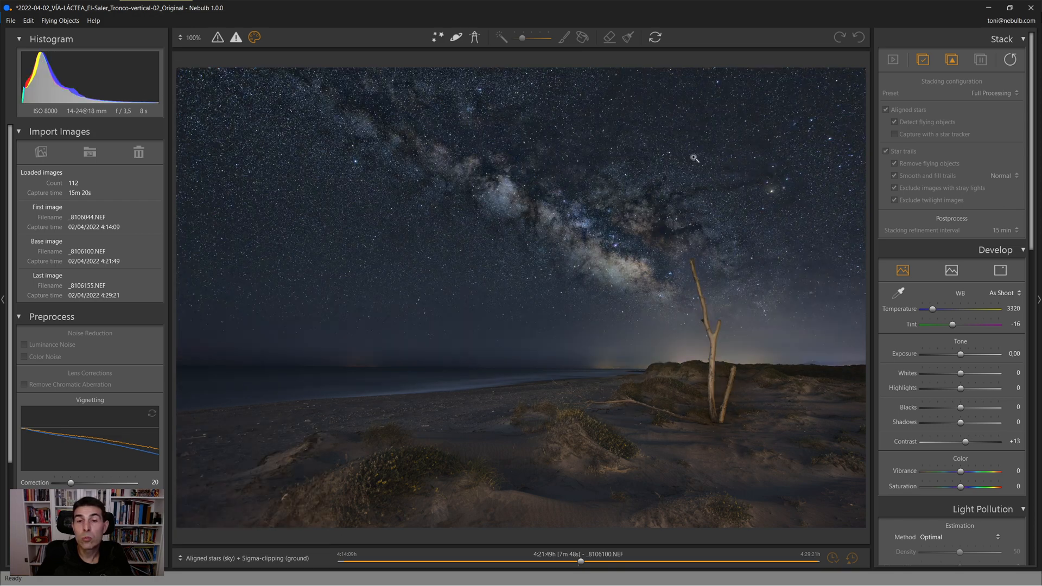
left_click_drag(1033, 249, 1011, 560)
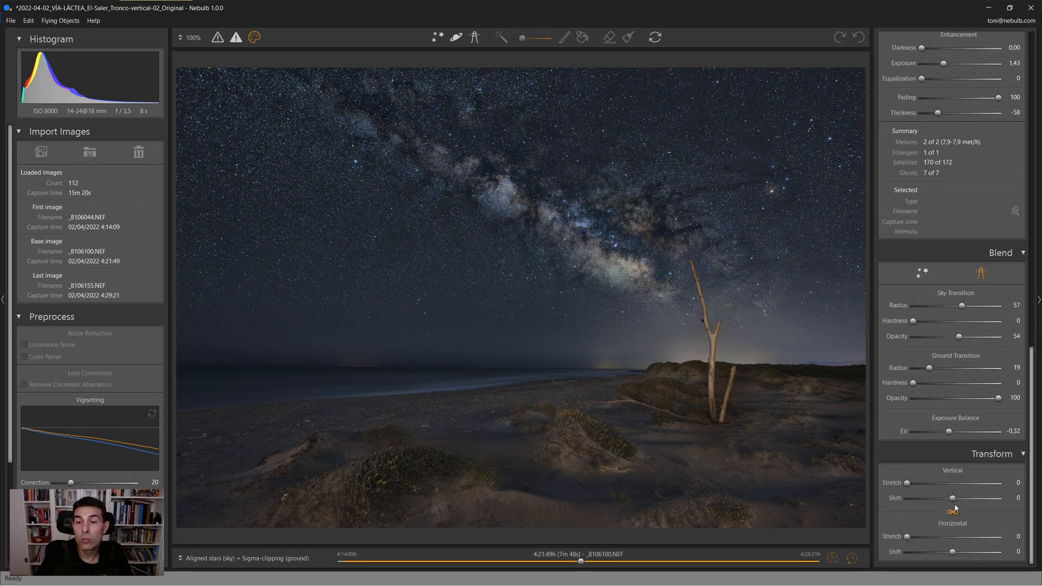
left_click_drag(911, 487, 1005, 483)
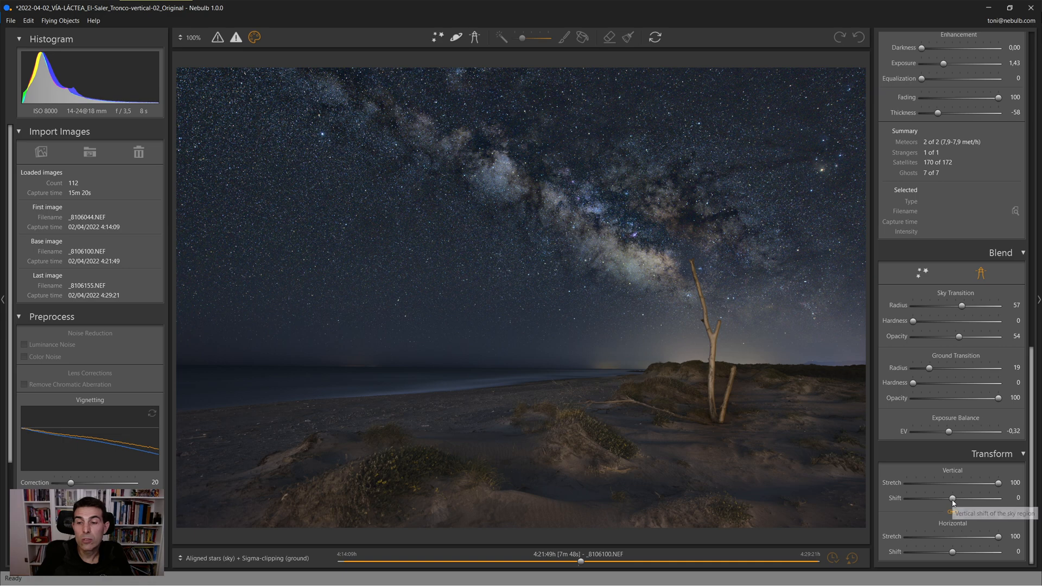
left_click_drag(953, 500, 996, 503)
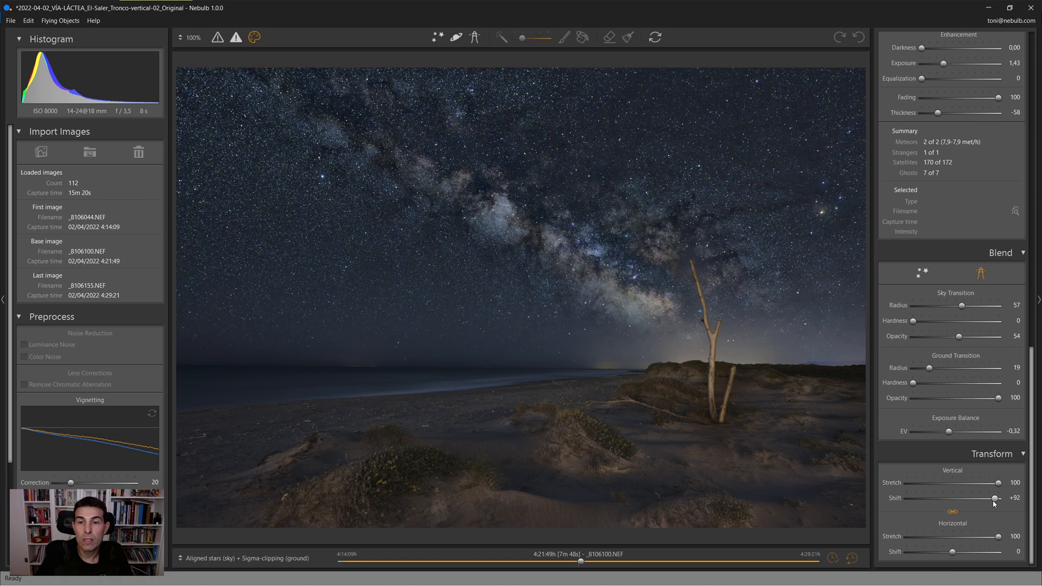
left_click_drag(994, 504, 979, 504)
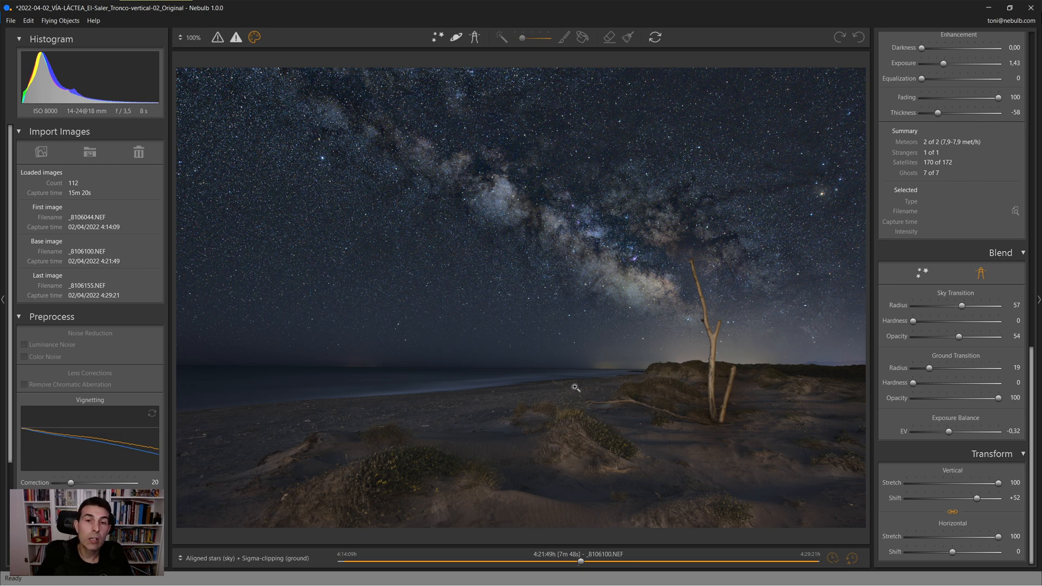
Examine the transformed sky up close along the horizon, around the tree trunk and across the Milky Way, then return to the whole image.
left_click(543, 367)
left_click_drag(728, 362, 424, 376)
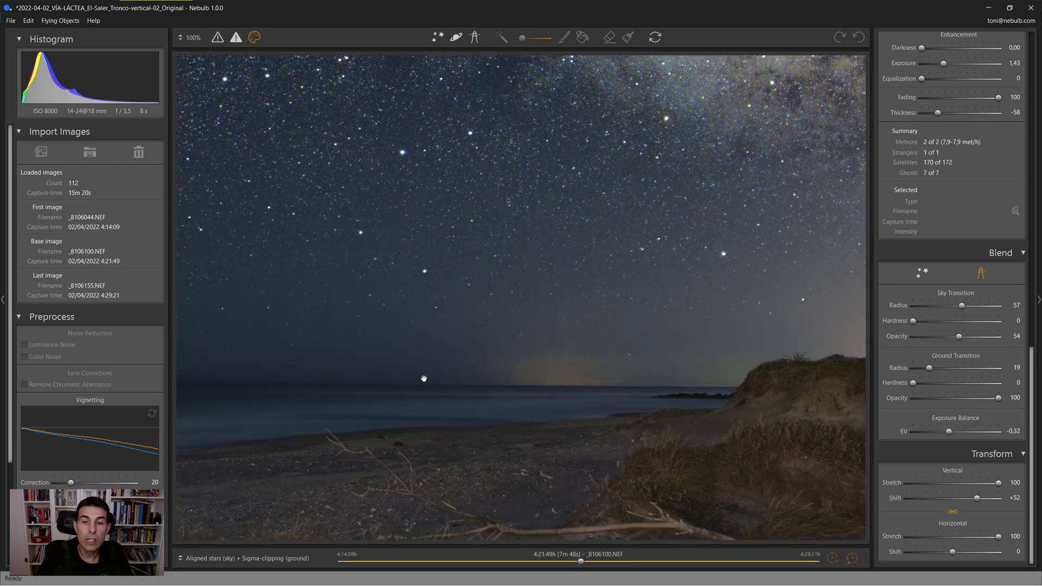
left_click_drag(715, 371, 402, 367)
left_click_drag(752, 384, 585, 366)
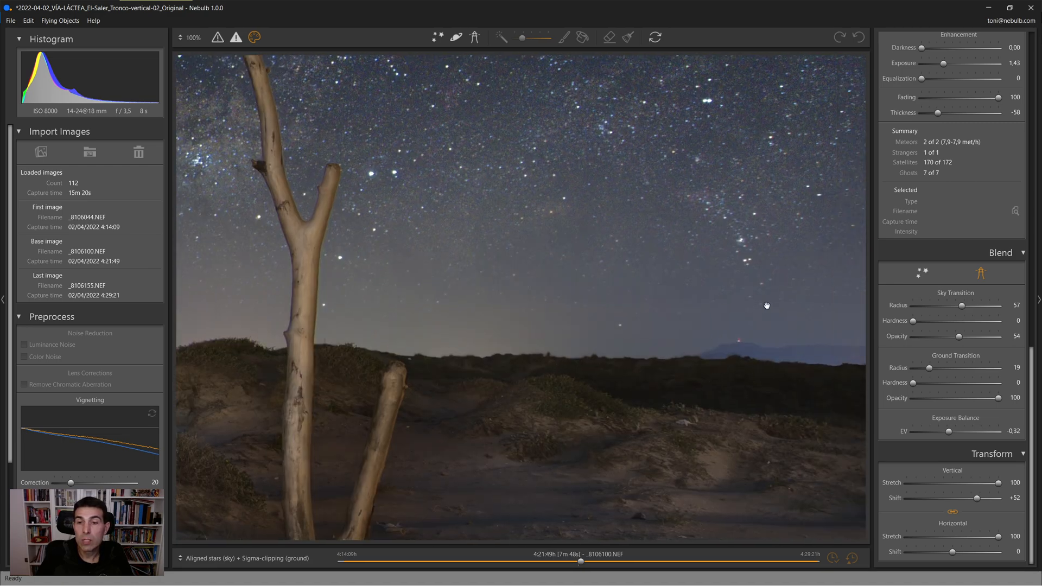
left_click_drag(402, 288, 608, 390)
left_click_drag(488, 279, 535, 361)
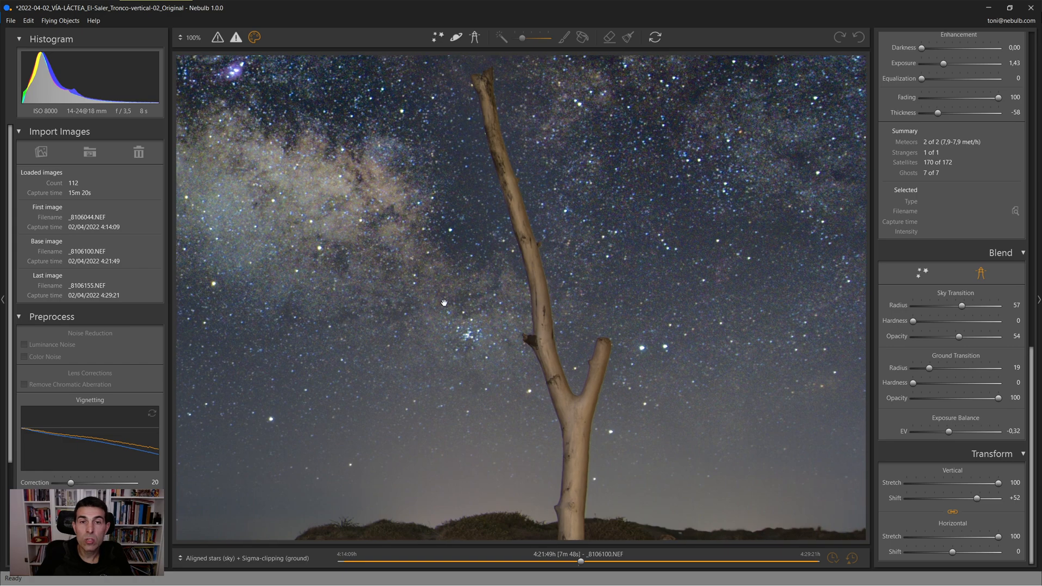
left_click_drag(441, 300, 536, 382)
left_click_drag(382, 341, 606, 349)
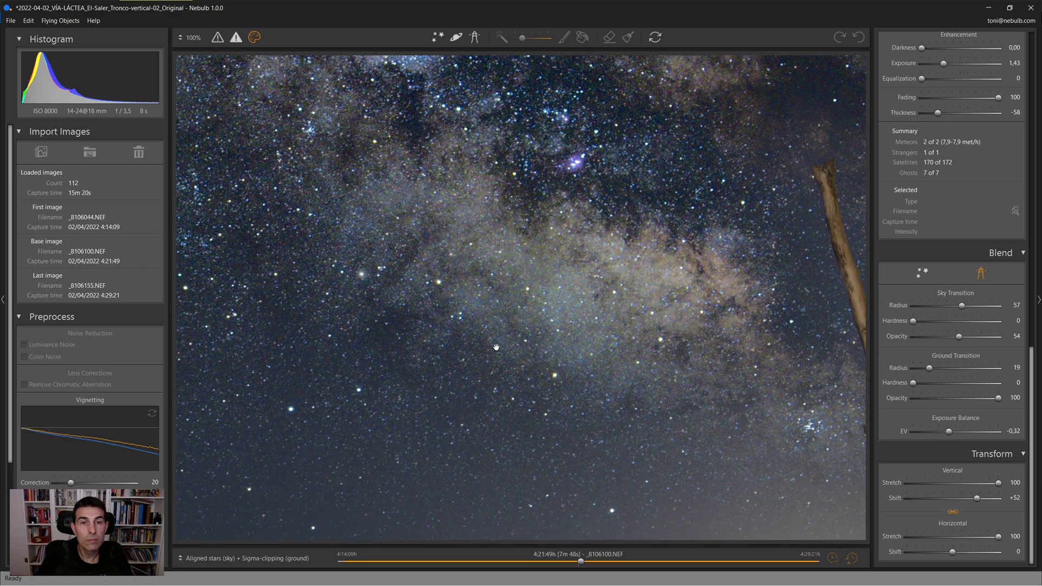
left_click(496, 348)
Switch the Blend adjustments to the stars set.
left_click(917, 273)
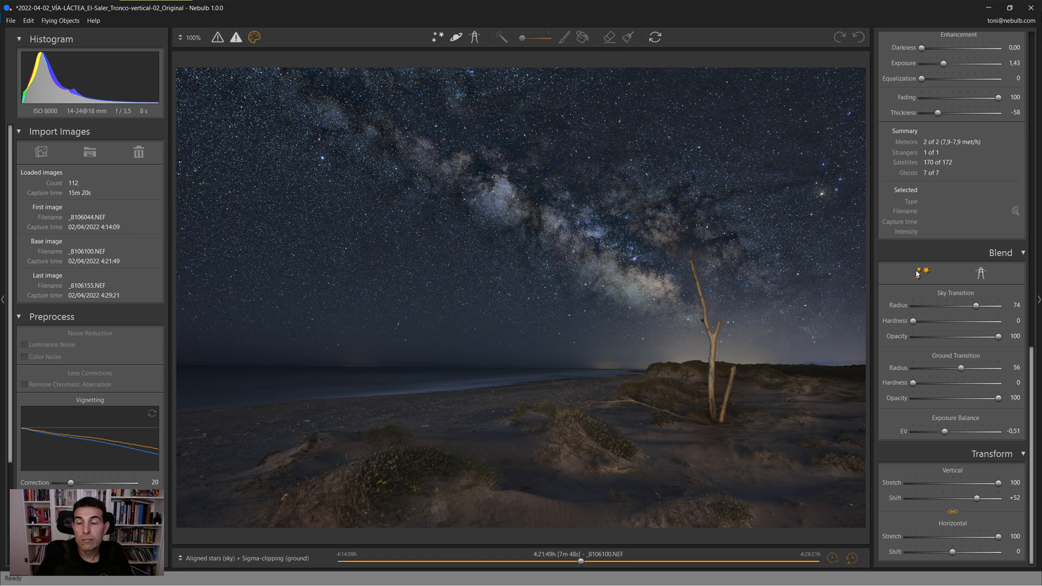